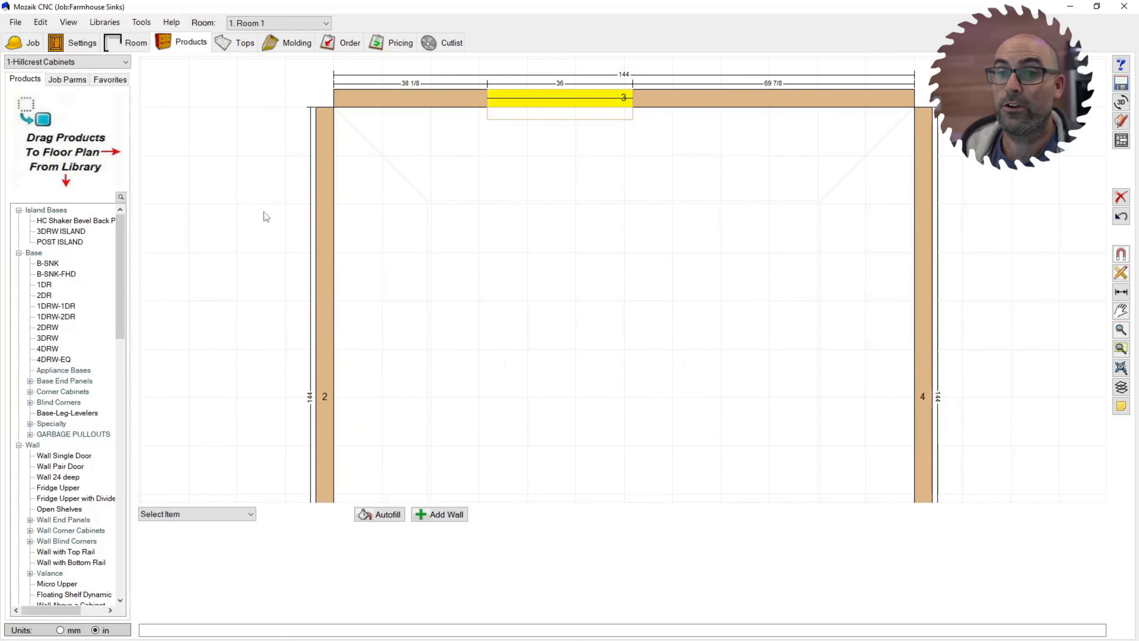
Switch the product library to Plumbing & Electrical V12
{"action": "scroll", "coordinate": [58, 421], "scroll_direction": "down", "scroll_amount": 4}
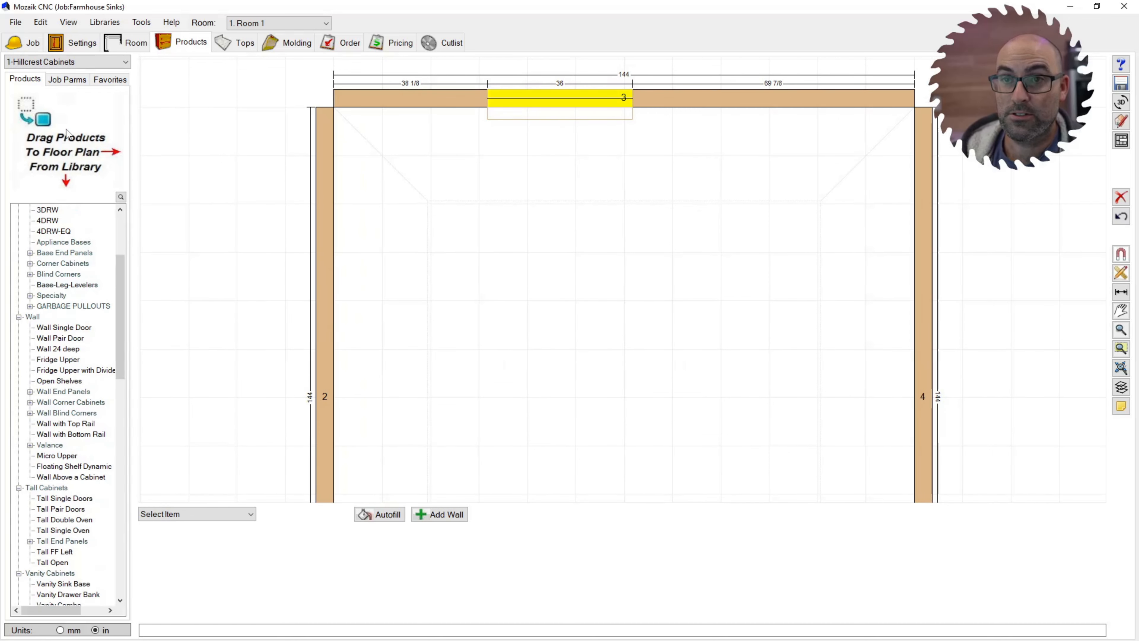
{"action": "left_click", "coordinate": [68, 61]}
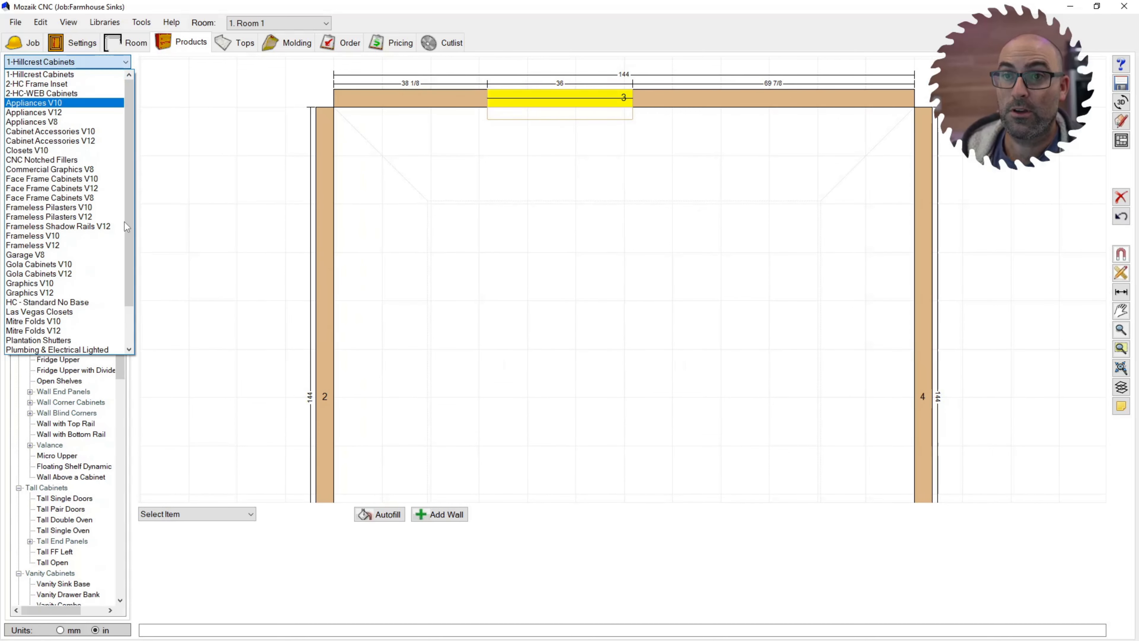
{"action": "left_click", "coordinate": [56, 292]}
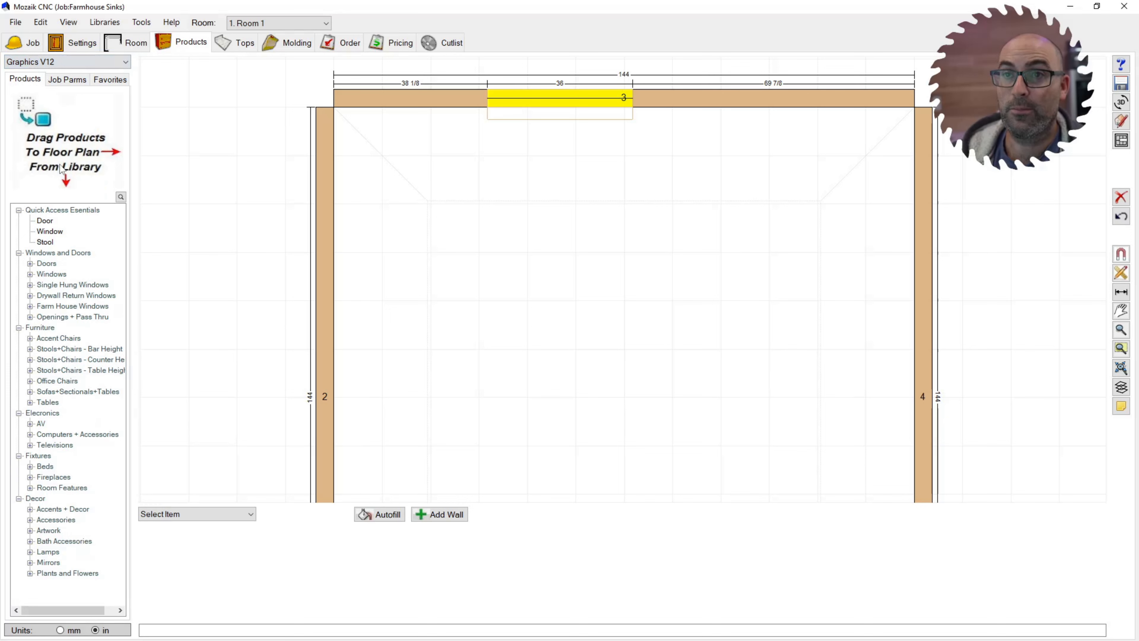
{"action": "left_click", "coordinate": [98, 61]}
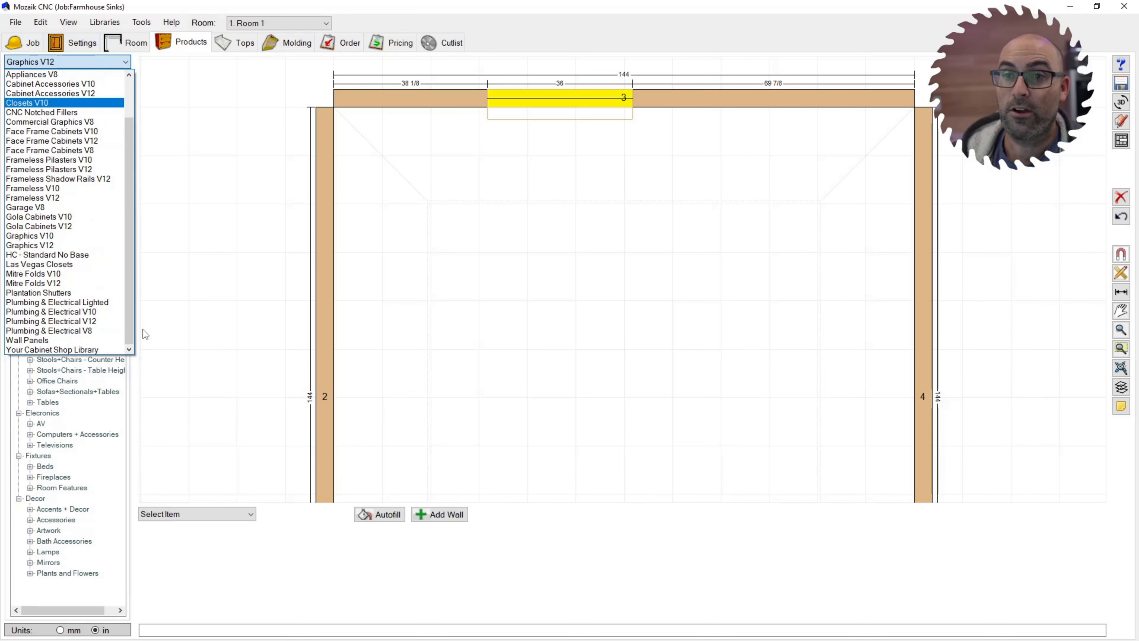
{"action": "left_click", "coordinate": [58, 321]}
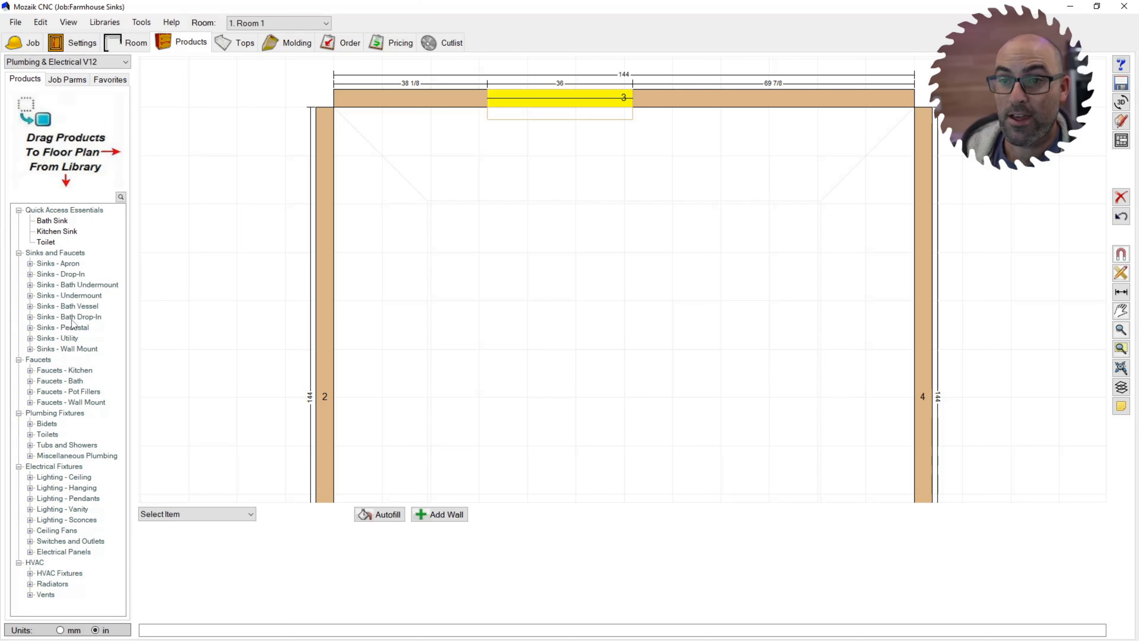
Preview Kitchen Faucet 2 in the kitchen faucets category
{"action": "left_click", "coordinate": [30, 370]}
{"action": "left_click", "coordinate": [71, 391]}
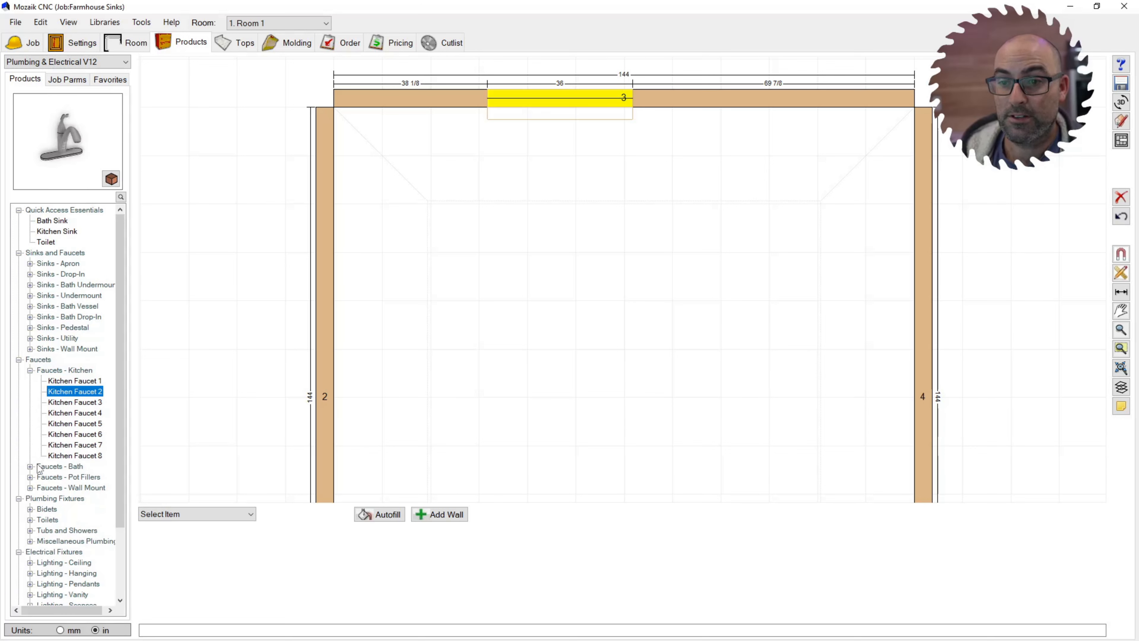
{"action": "scroll", "coordinate": [40, 469], "scroll_direction": "down", "scroll_amount": 1}
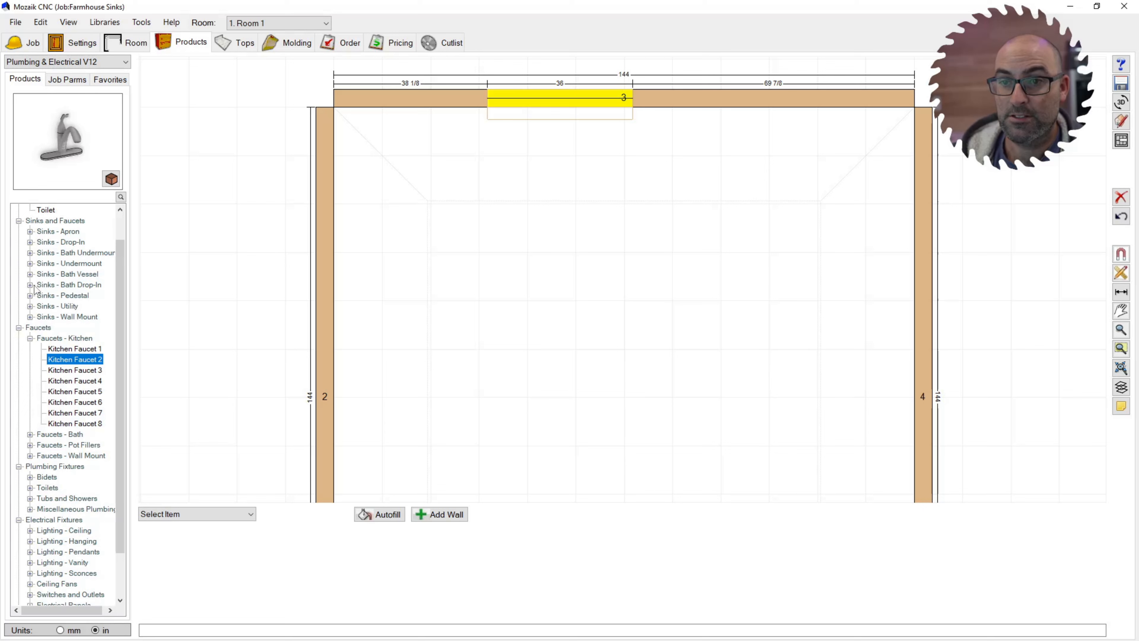
Preview the apron sink models: Farm House Traditional, Farm House Modern, Stainless Apron Sink and the stainless double version, and rotate the farmhouse previews
{"action": "left_click", "coordinate": [30, 232]}
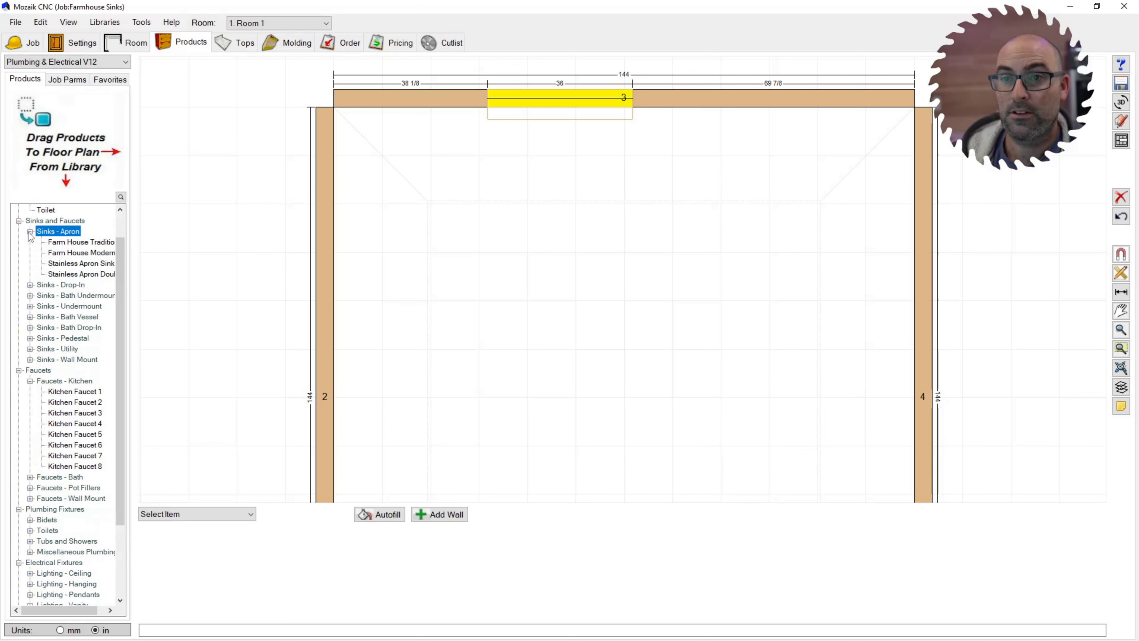
{"action": "left_click", "coordinate": [82, 242]}
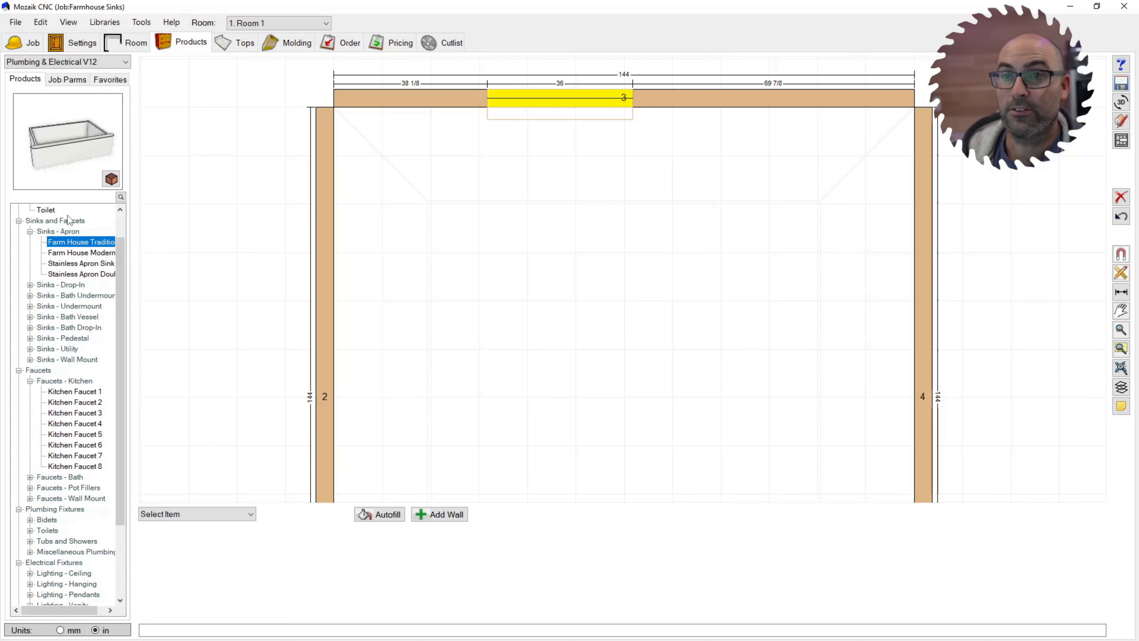
{"action": "left_click_drag", "start_coordinate": [52, 144], "coordinate": [94, 180]}
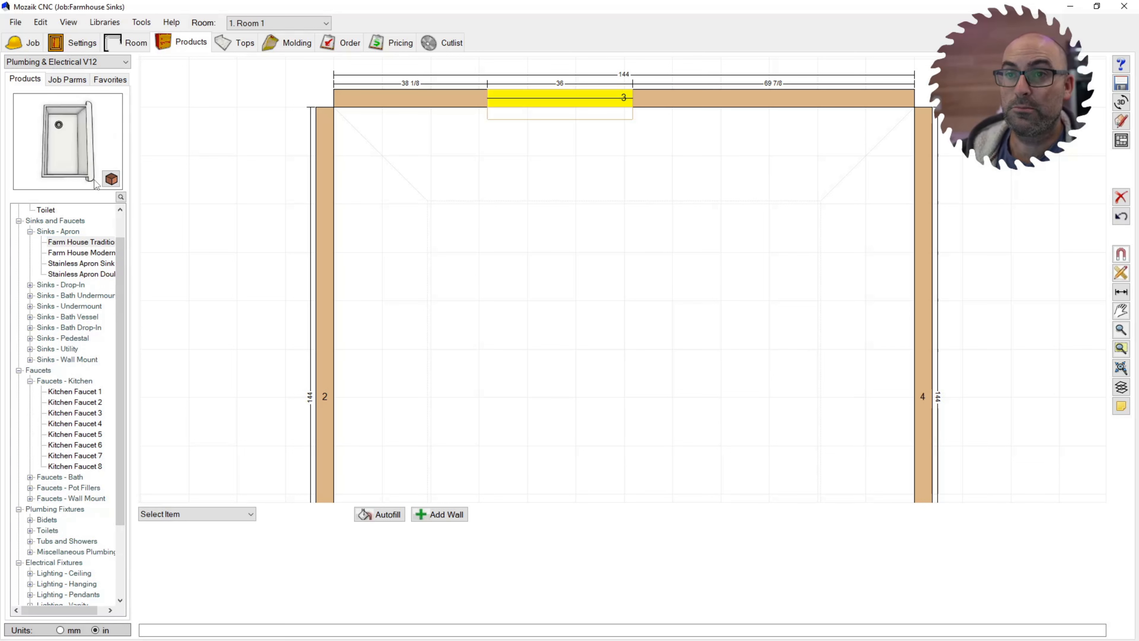
{"action": "left_click", "coordinate": [67, 253]}
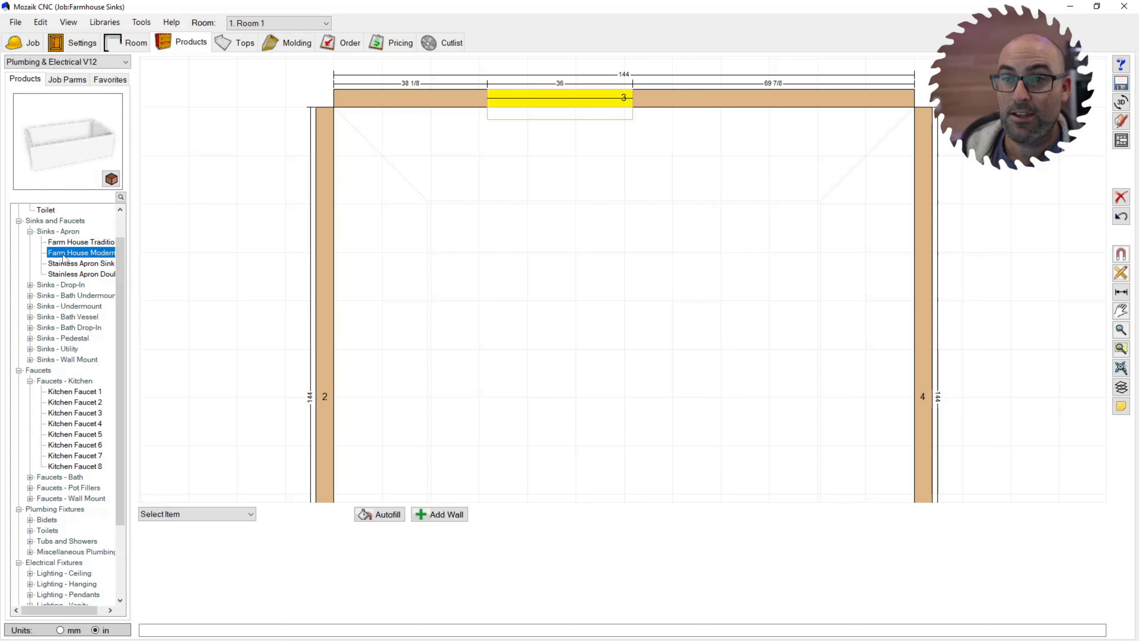
{"action": "left_click_drag", "start_coordinate": [39, 150], "coordinate": [89, 164]}
{"action": "left_click", "coordinate": [71, 263]}
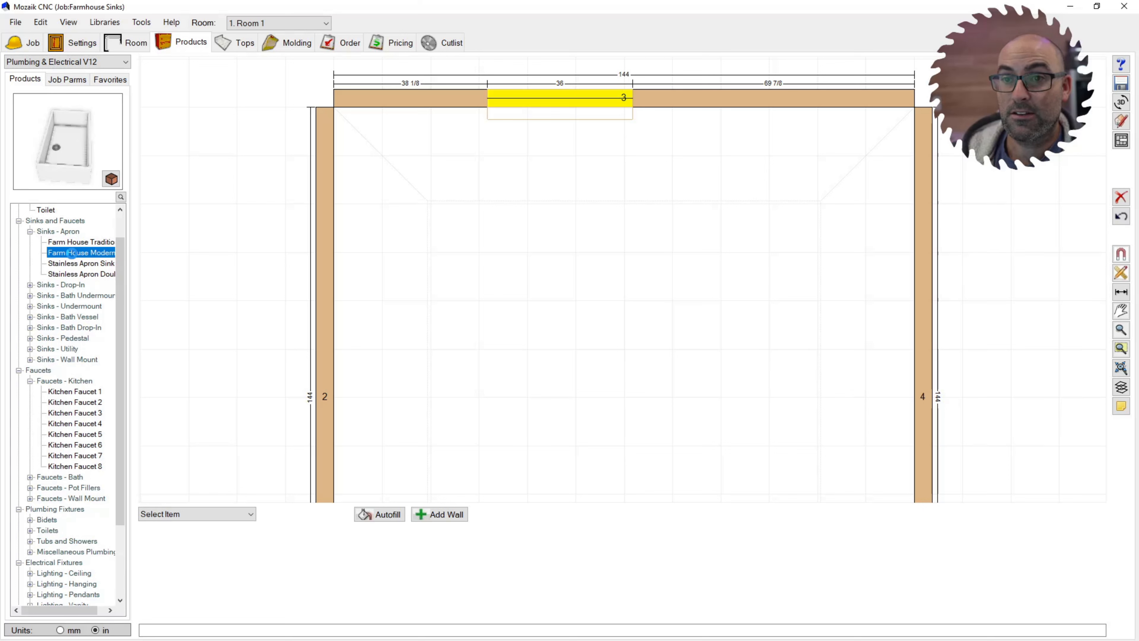
{"action": "left_click", "coordinate": [68, 274]}
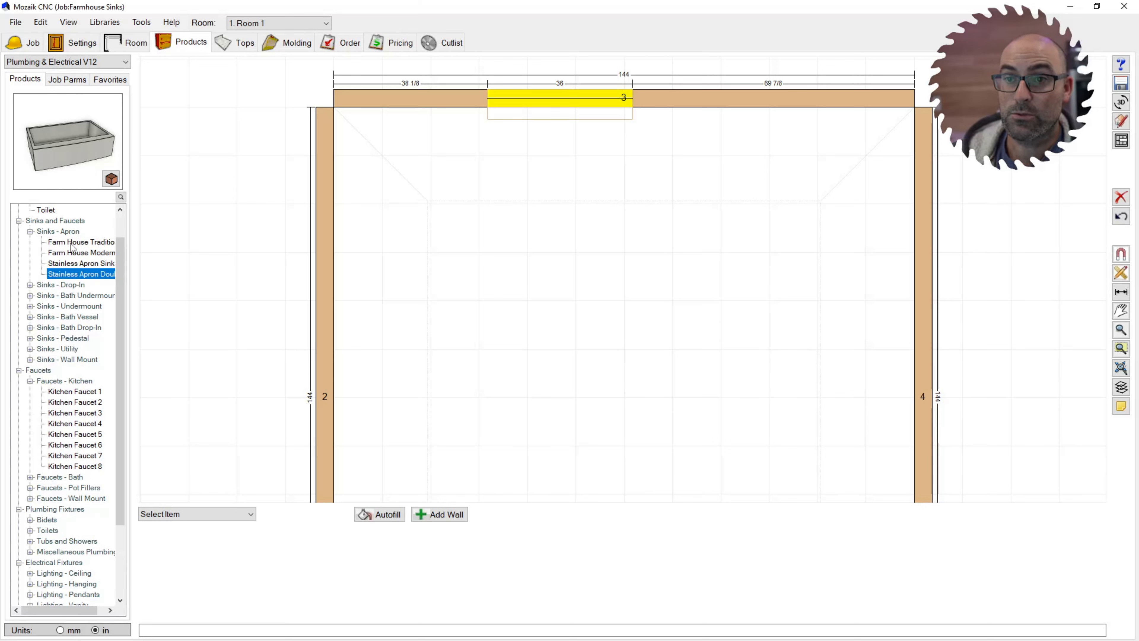
{"action": "left_click", "coordinate": [68, 264]}
{"action": "left_click", "coordinate": [68, 244]}
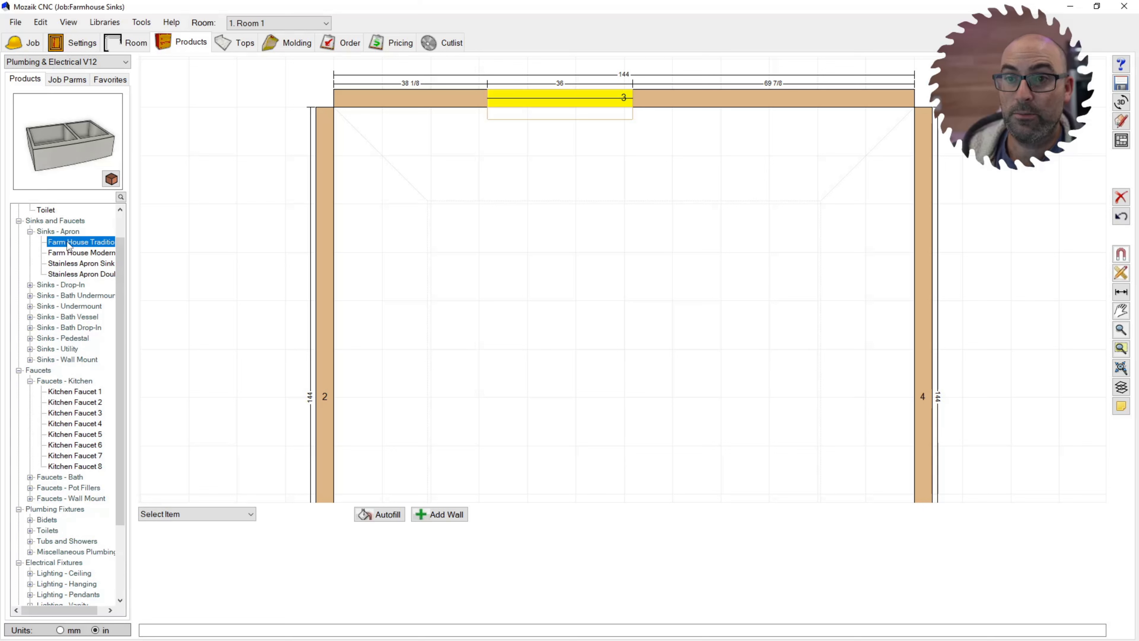
{"action": "left_click_drag", "start_coordinate": [29, 139], "coordinate": [48, 177]}
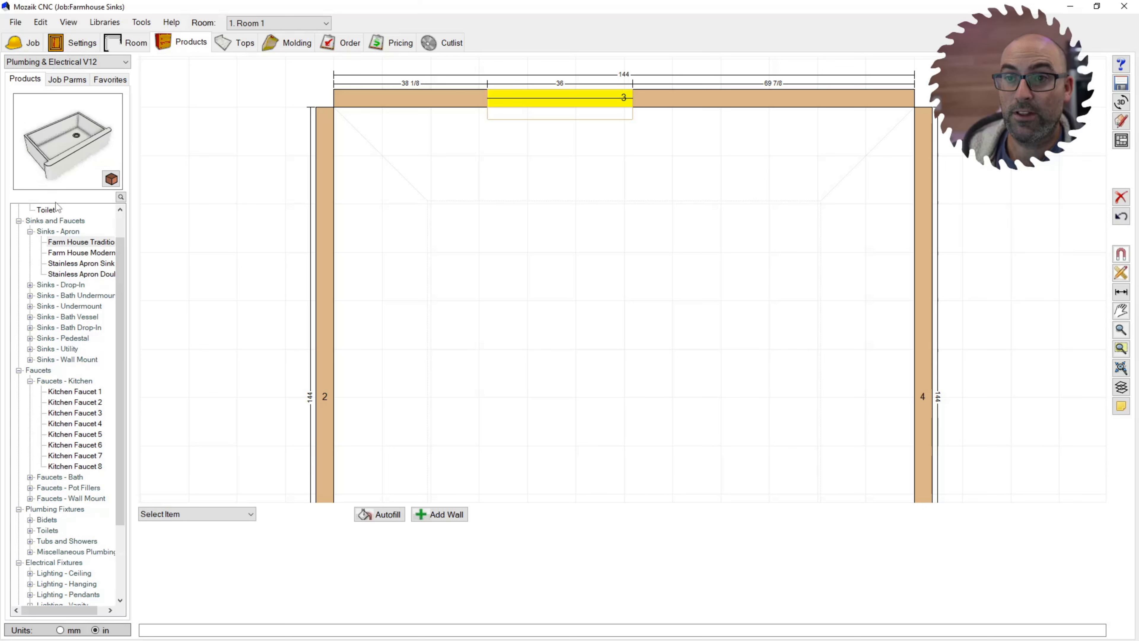
Place a Farm House Traditional apron sink in the floor plan in front of the window on Wall #3
{"action": "left_click_drag", "start_coordinate": [55, 242], "coordinate": [519, 178]}
{"action": "left_click", "coordinate": [563, 377]}
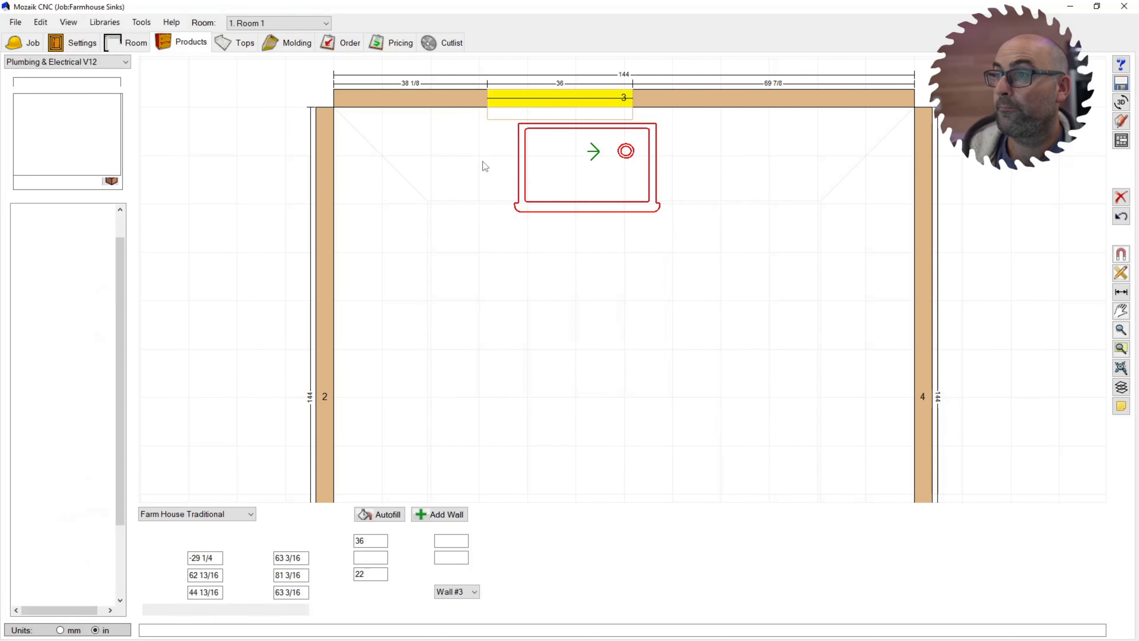
{"action": "left_click_drag", "start_coordinate": [575, 171], "coordinate": [547, 153]}
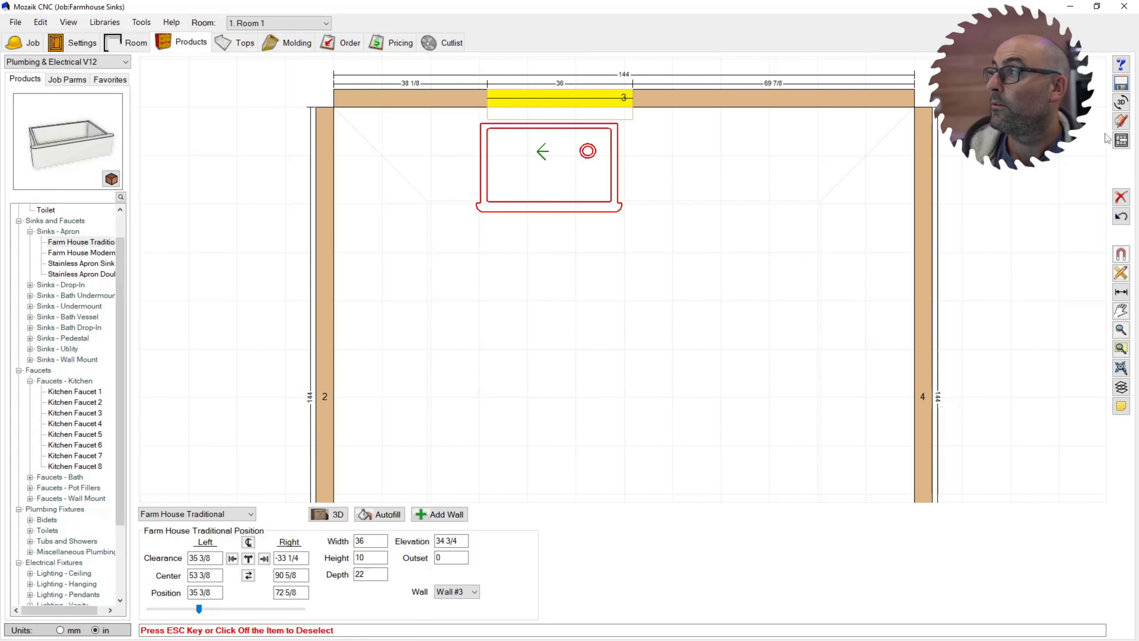
In the elevation of Wall #3, shift the farmhouse sink sideways so it is centred beneath the window
{"action": "left_click", "coordinate": [1121, 140]}
{"action": "scroll", "coordinate": [590, 358], "scroll_direction": "up", "scroll_amount": 2}
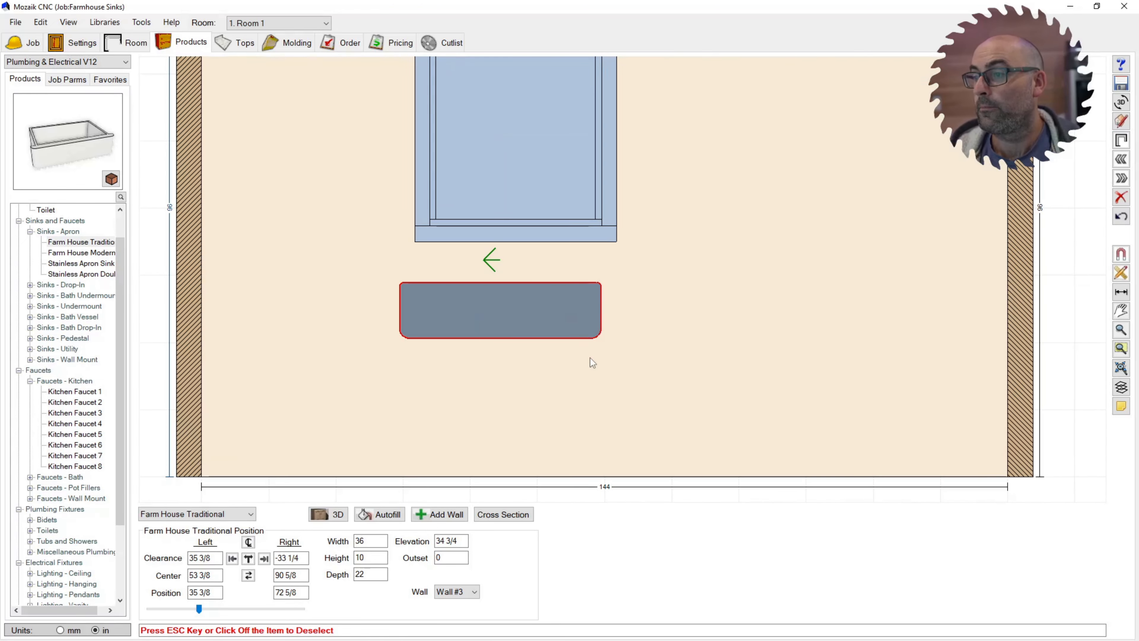
{"action": "scroll", "coordinate": [594, 311], "scroll_direction": "down", "scroll_amount": 5}
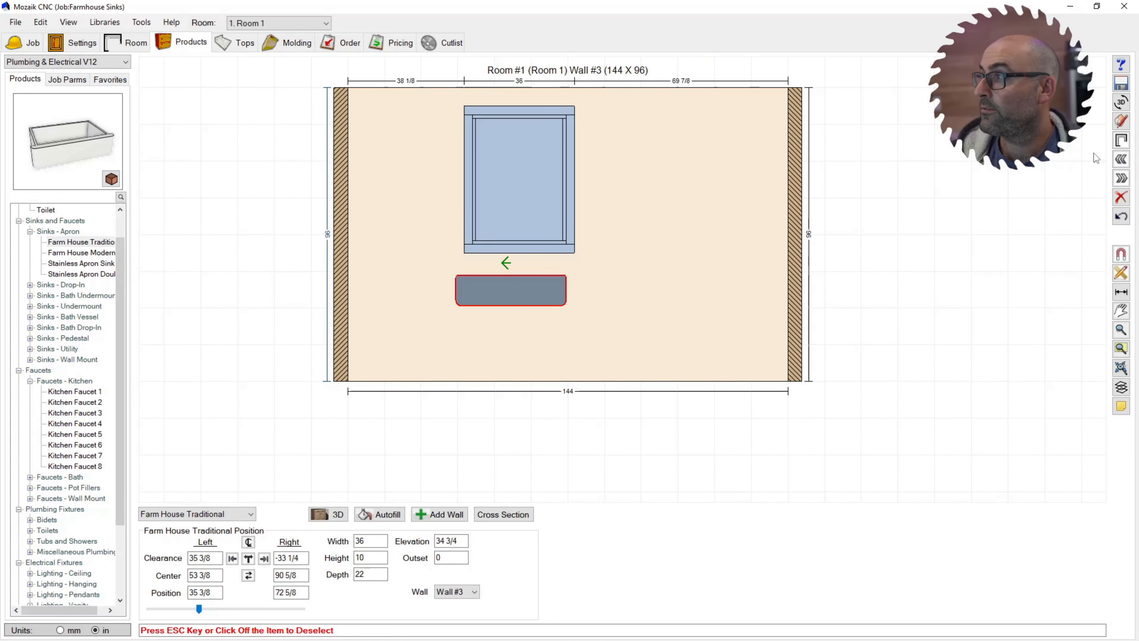
{"action": "left_click", "coordinate": [1121, 141]}
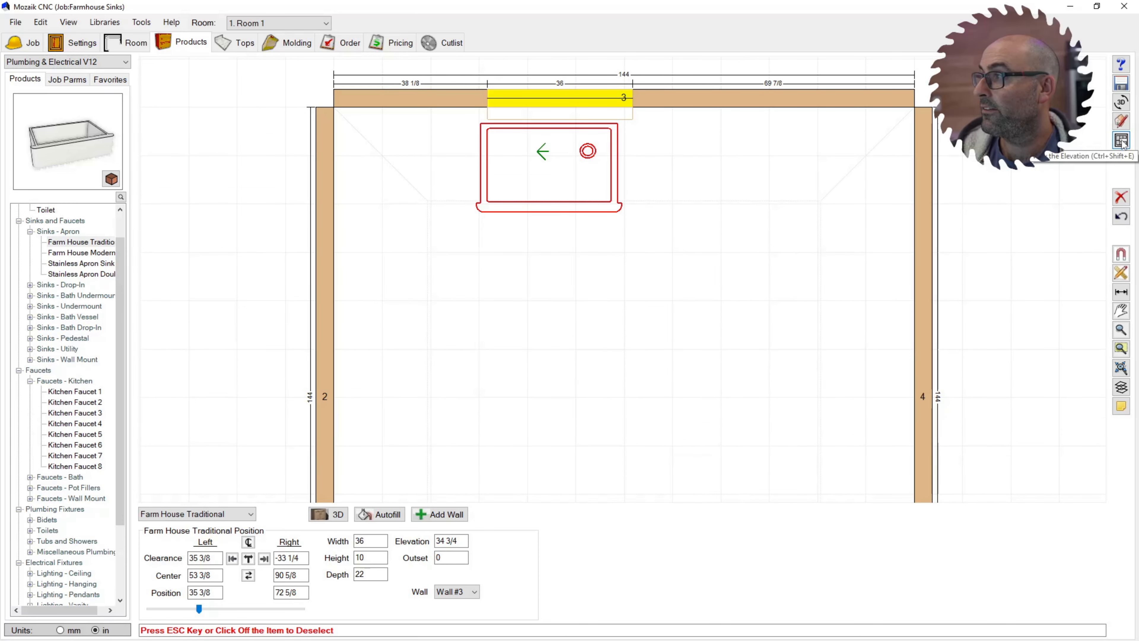
{"action": "left_click", "coordinate": [1121, 141]}
{"action": "scroll", "coordinate": [583, 287], "scroll_direction": "up", "scroll_amount": 3}
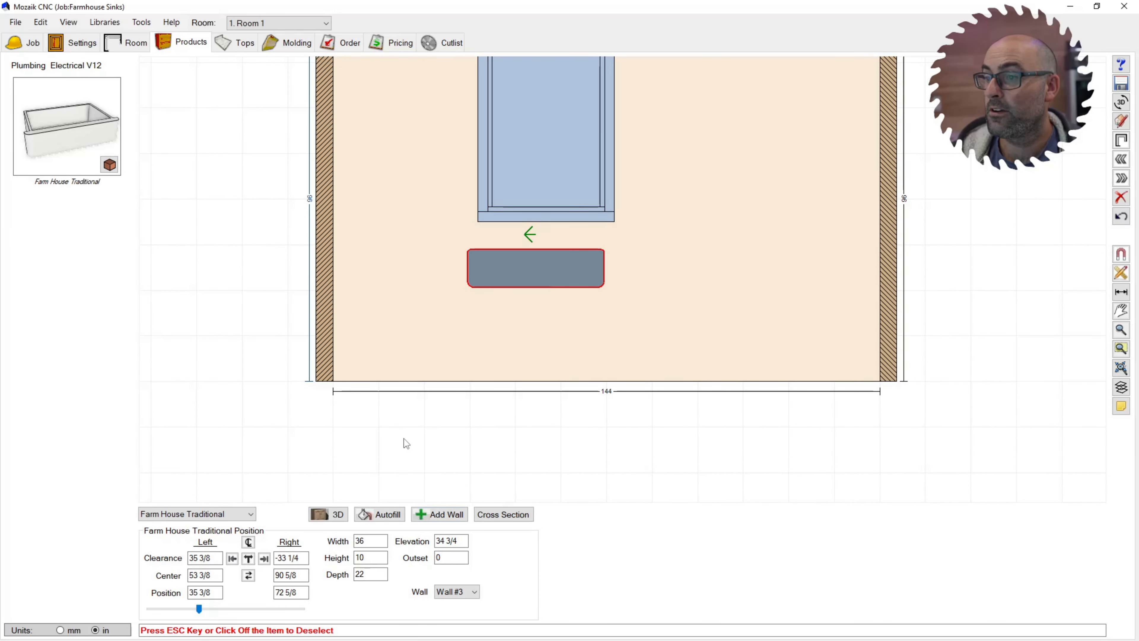
{"action": "left_click", "coordinate": [248, 575]}
{"action": "left_click", "coordinate": [641, 369]}
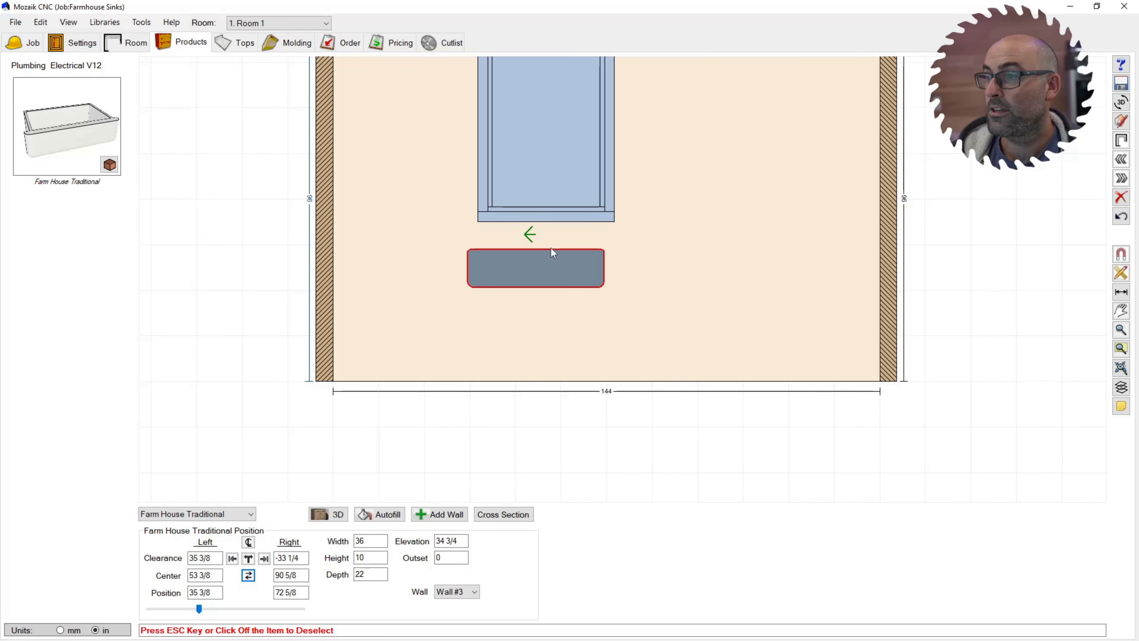
{"action": "mouse_move", "coordinate": [529, 235]}
{"action": "left_mouse_down"}
{"action": "mouse_move", "coordinate": [557, 235]}
{"action": "mouse_move", "coordinate": [544, 234]}
{"action": "left_mouse_up"}
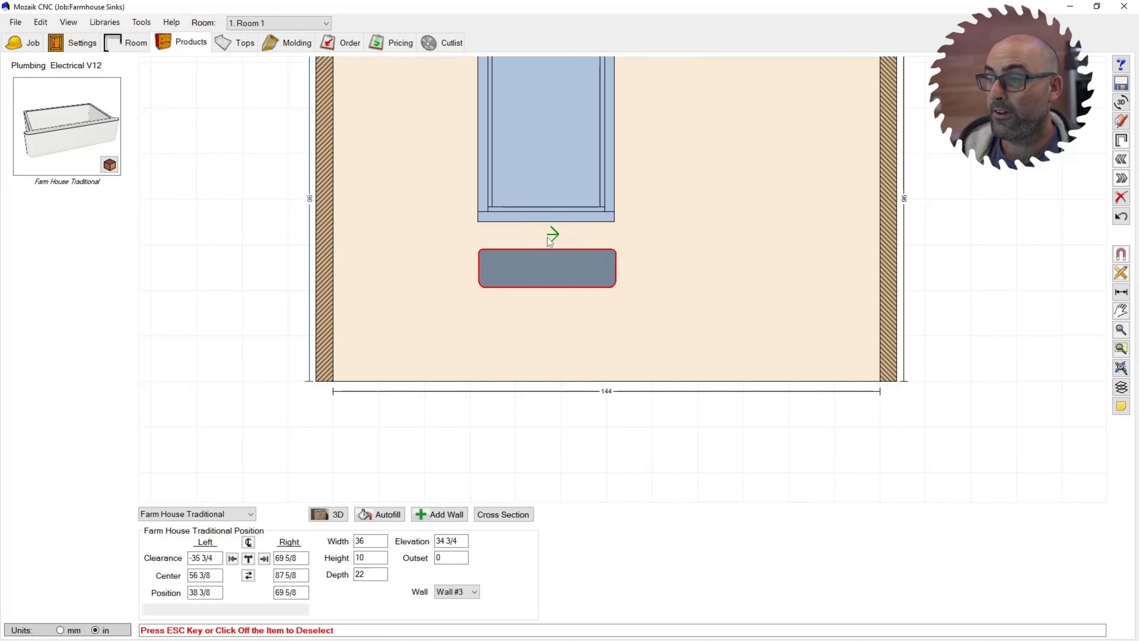
{"action": "left_click", "coordinate": [213, 464]}
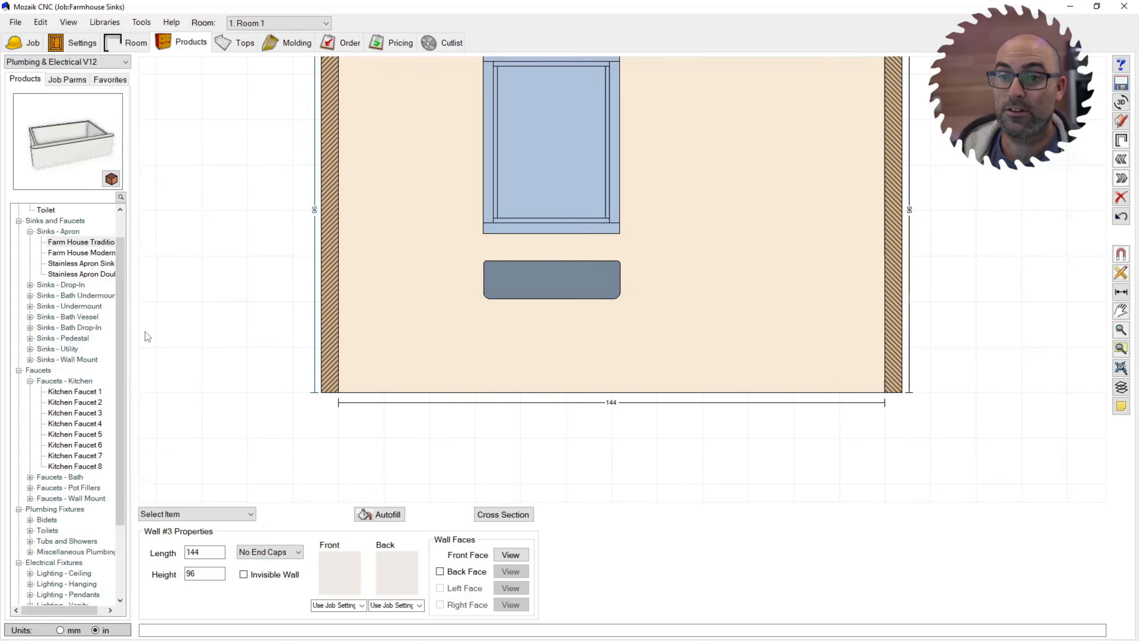
Switch the product library to 1-Hillcrest Cabinets
{"action": "left_click", "coordinate": [49, 63]}
{"action": "scroll", "coordinate": [49, 112], "scroll_direction": "up", "scroll_amount": 2}
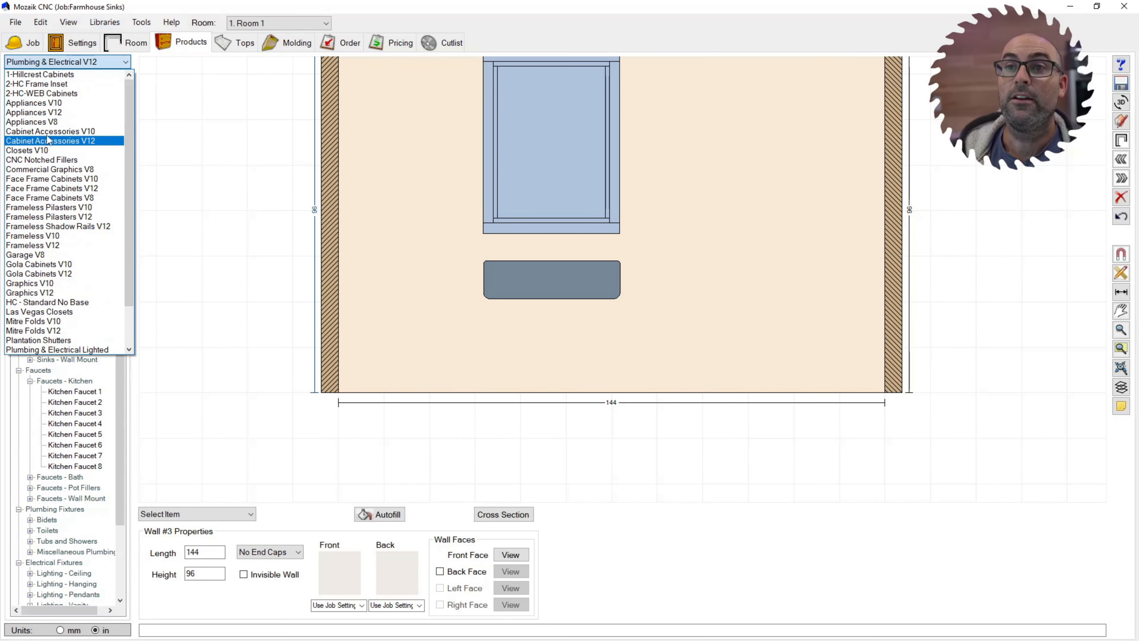
{"action": "left_click", "coordinate": [49, 75]}
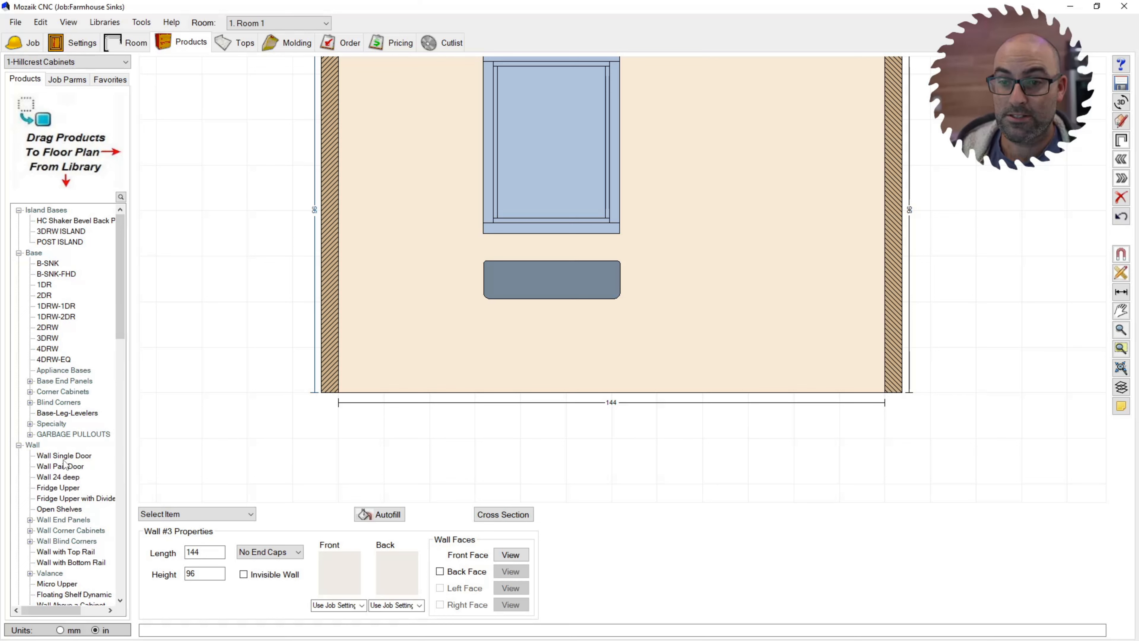
Place a B-SNK sink base cabinet on Wall #3 and align it on the farmhouse sink
{"action": "left_click", "coordinate": [47, 263]}
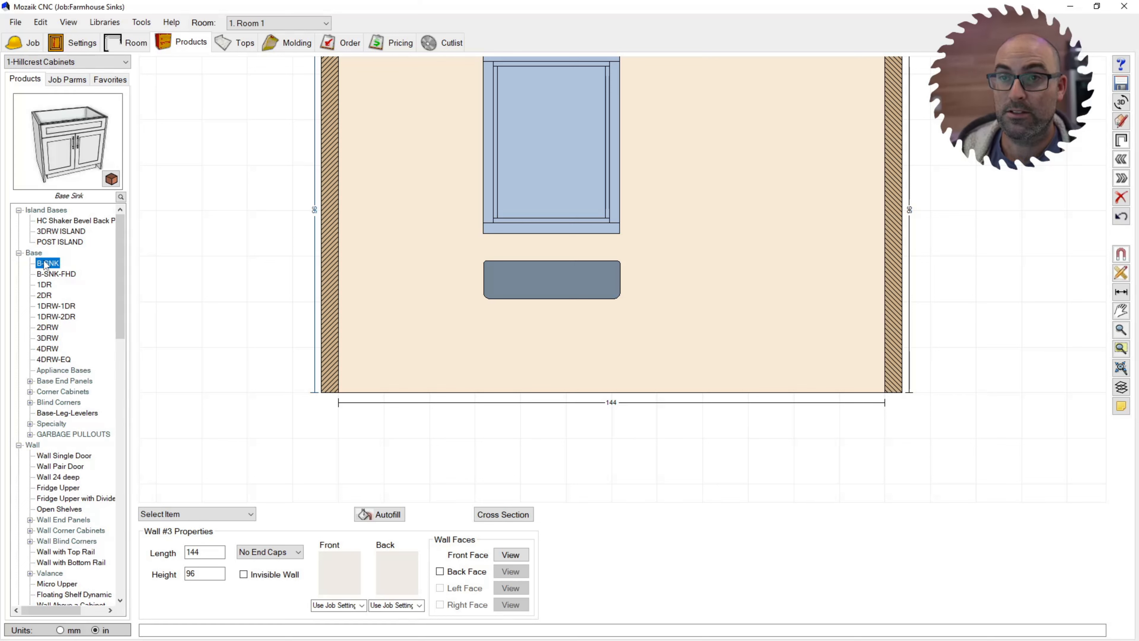
{"action": "left_click", "coordinate": [537, 309]}
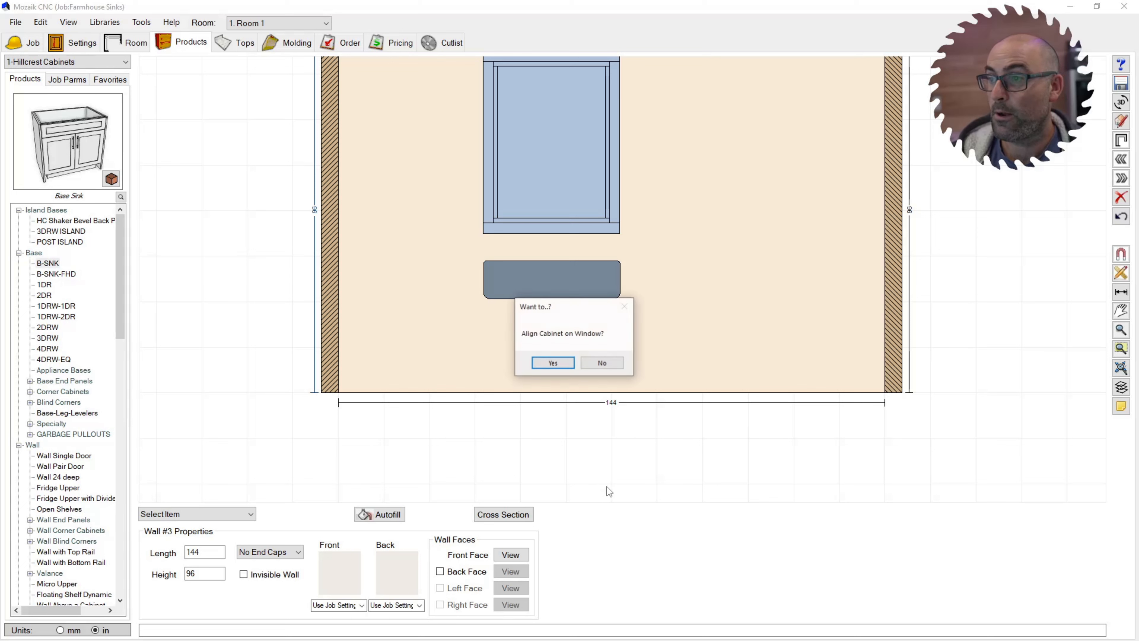
{"action": "left_click", "coordinate": [618, 364]}
{"action": "left_click", "coordinate": [558, 365]}
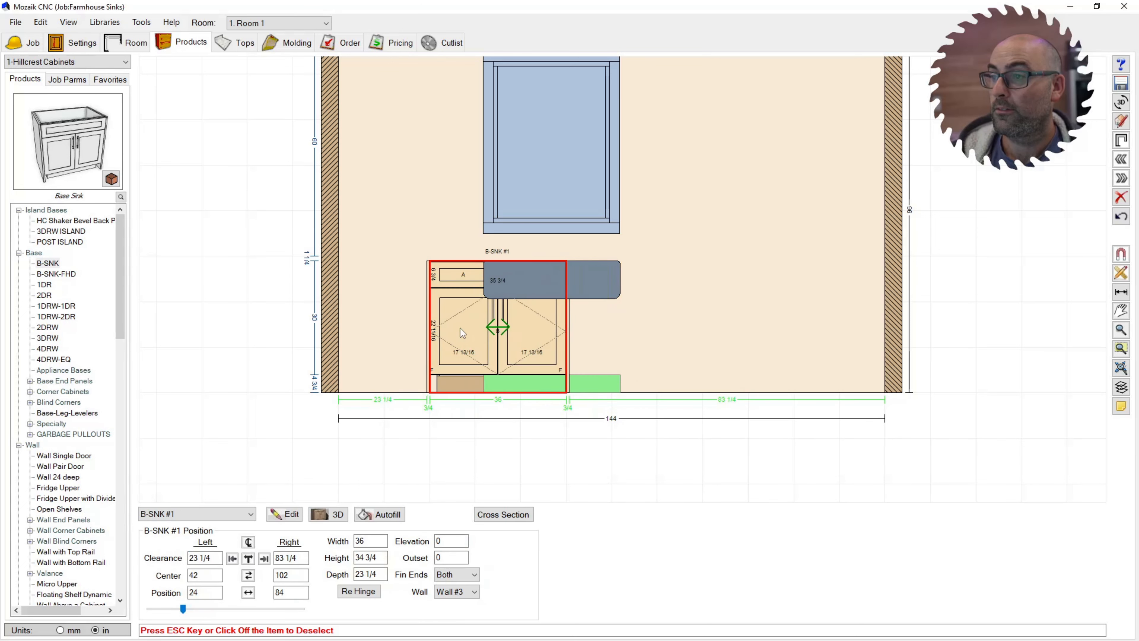
{"action": "left_click_drag", "start_coordinate": [460, 329], "coordinate": [418, 328]}
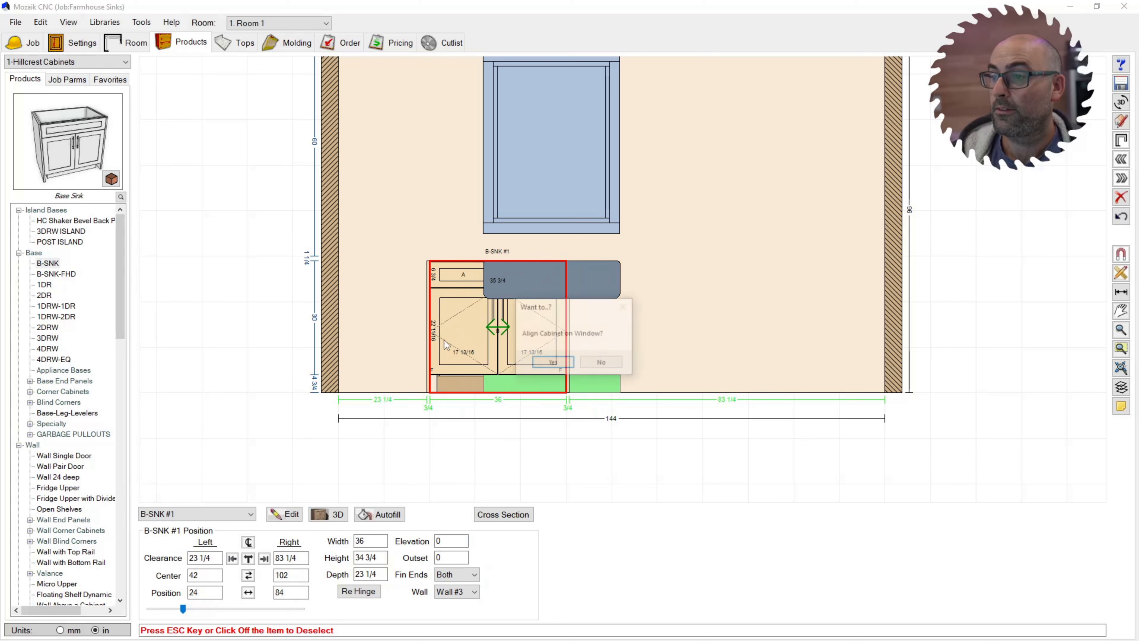
{"action": "left_click", "coordinate": [565, 365]}
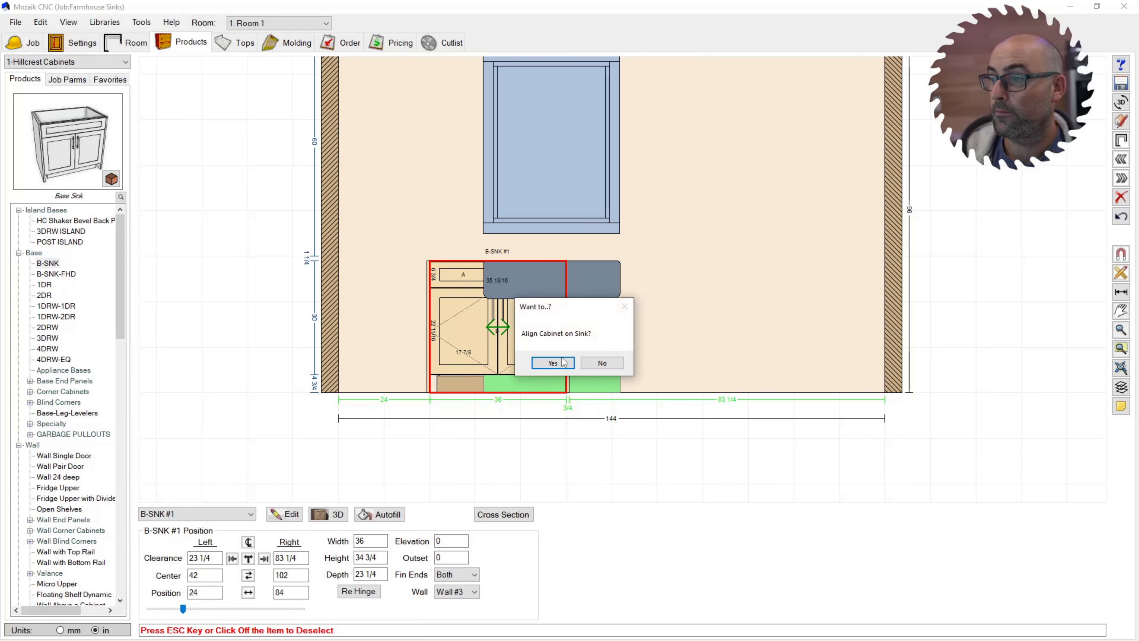
{"action": "left_click", "coordinate": [553, 363]}
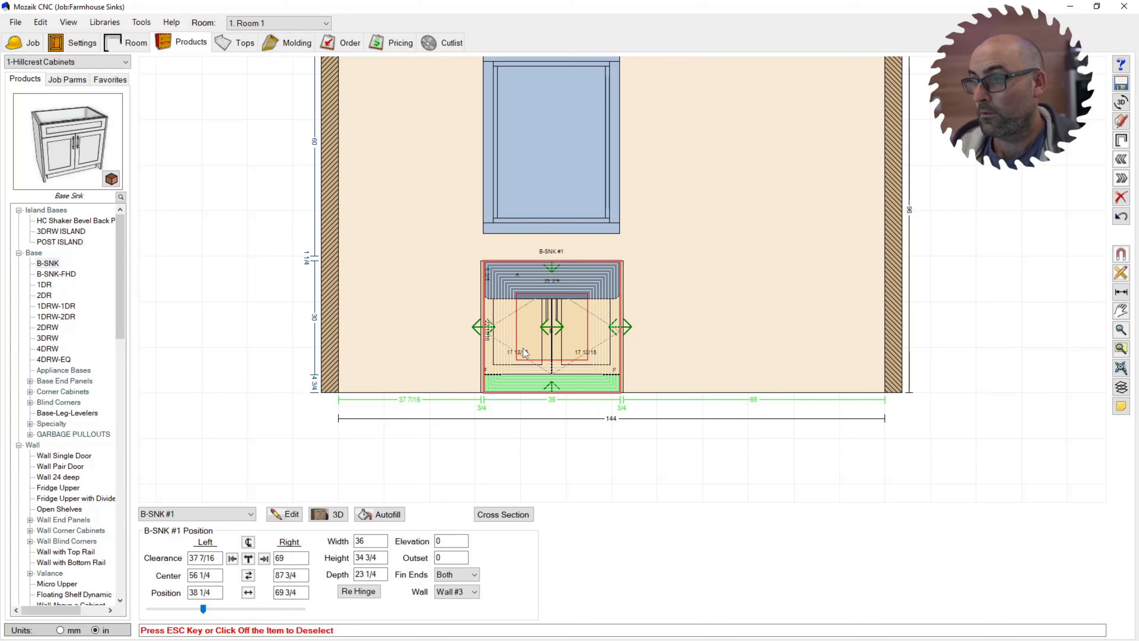
{"action": "left_click", "coordinate": [332, 332]}
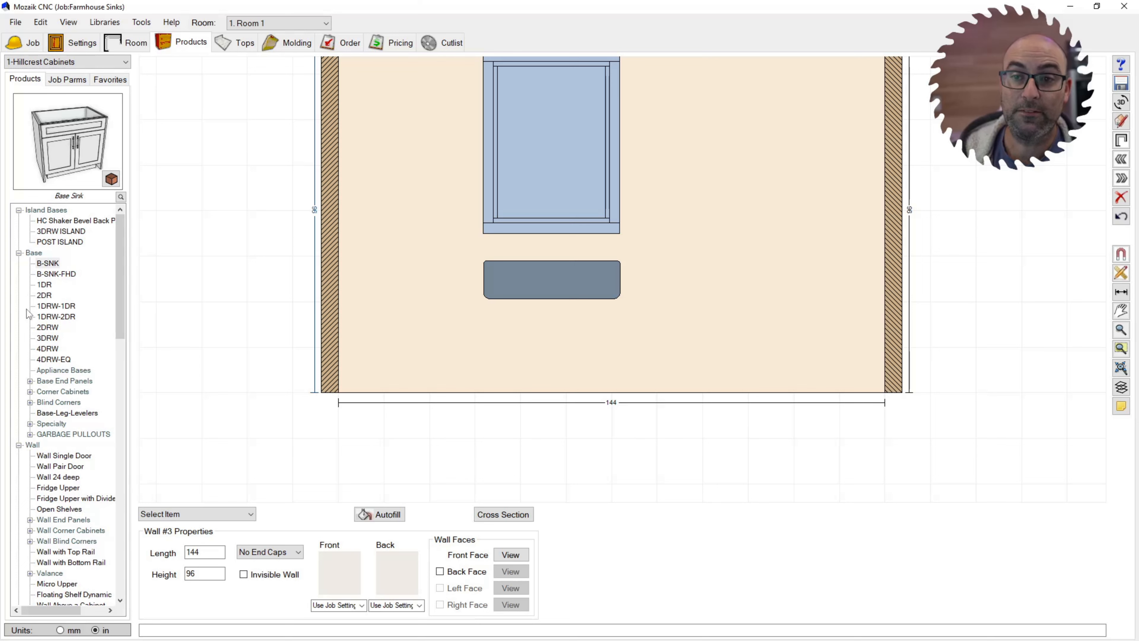
Add a 2DR base cabinet to Wall #3 near the farmhouse sink, declining automatic alignment
{"action": "left_click", "coordinate": [48, 326]}
{"action": "left_click", "coordinate": [44, 295]}
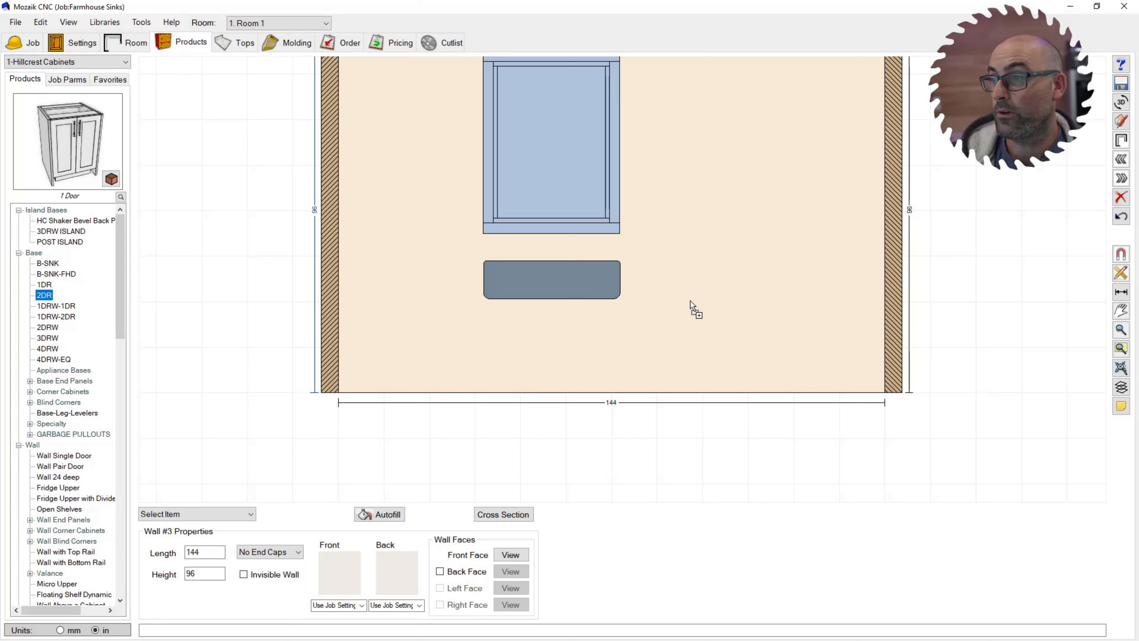
{"action": "left_click", "coordinate": [691, 314]}
{"action": "left_click", "coordinate": [601, 363]}
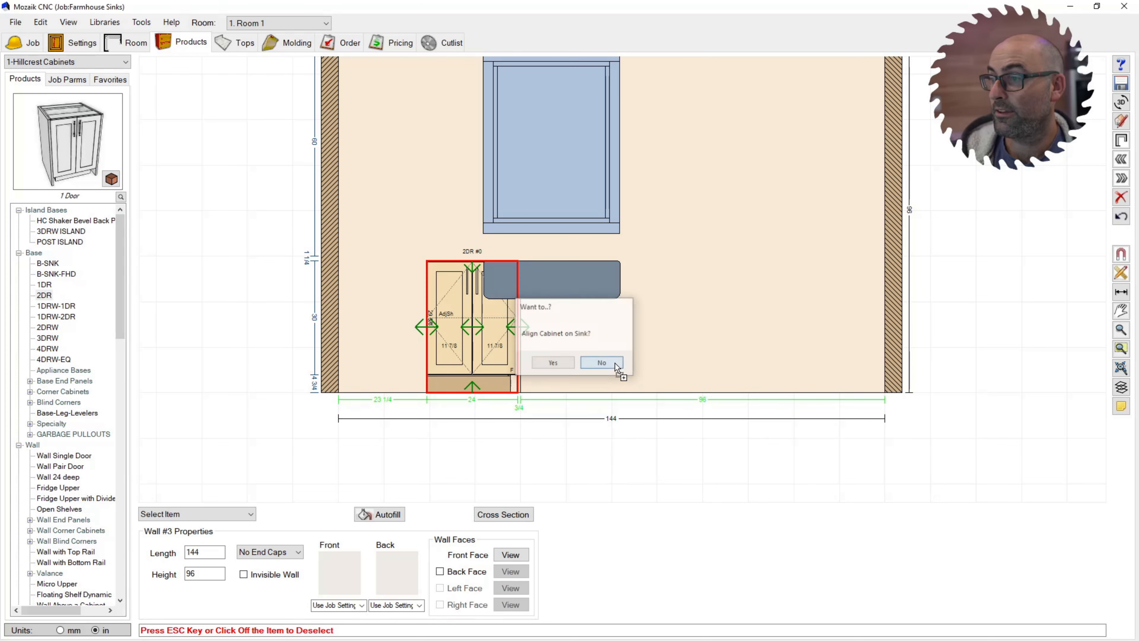
Decline aligning the 2DR base cabinet on the sink and move it clear of the sink, towards the right-hand wall end
{"action": "left_click", "coordinate": [603, 363]}
{"action": "left_click_drag", "start_coordinate": [476, 332], "coordinate": [741, 348]}
{"action": "scroll", "coordinate": [766, 309], "scroll_direction": "up", "scroll_amount": 3}
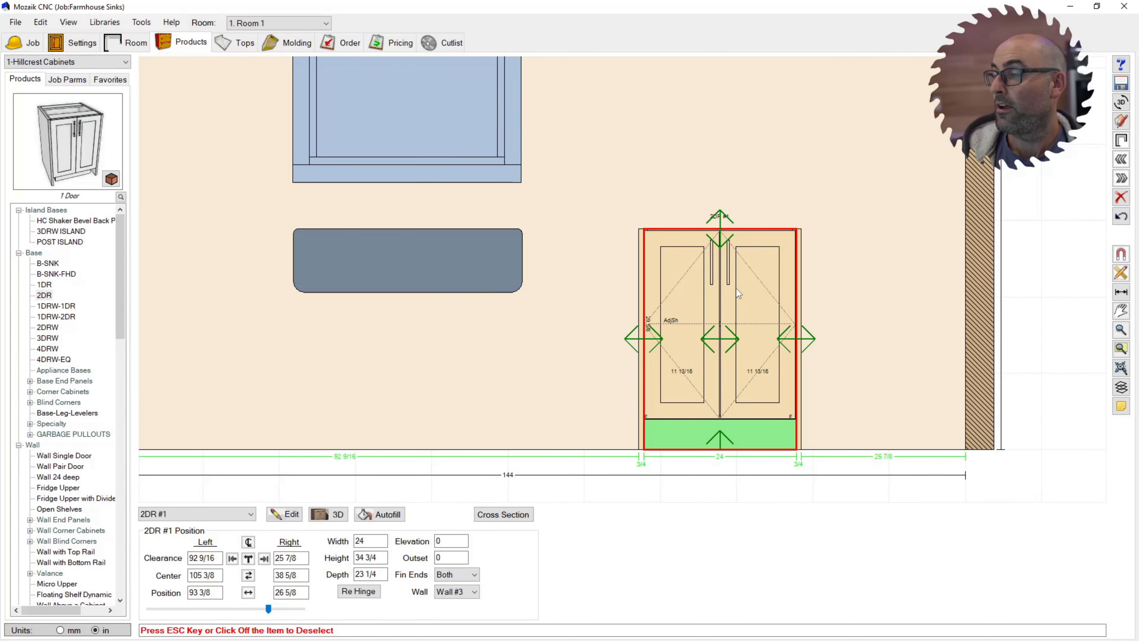
{"action": "scroll", "coordinate": [515, 225], "scroll_direction": "up", "scroll_amount": 3}
Check the farmhouse sink's height and reduce the 2DR cabinet's height by 10, to 24 3/4 in
{"action": "left_click", "coordinate": [437, 293]}
{"action": "scroll", "coordinate": [649, 285], "scroll_direction": "down", "scroll_amount": 3}
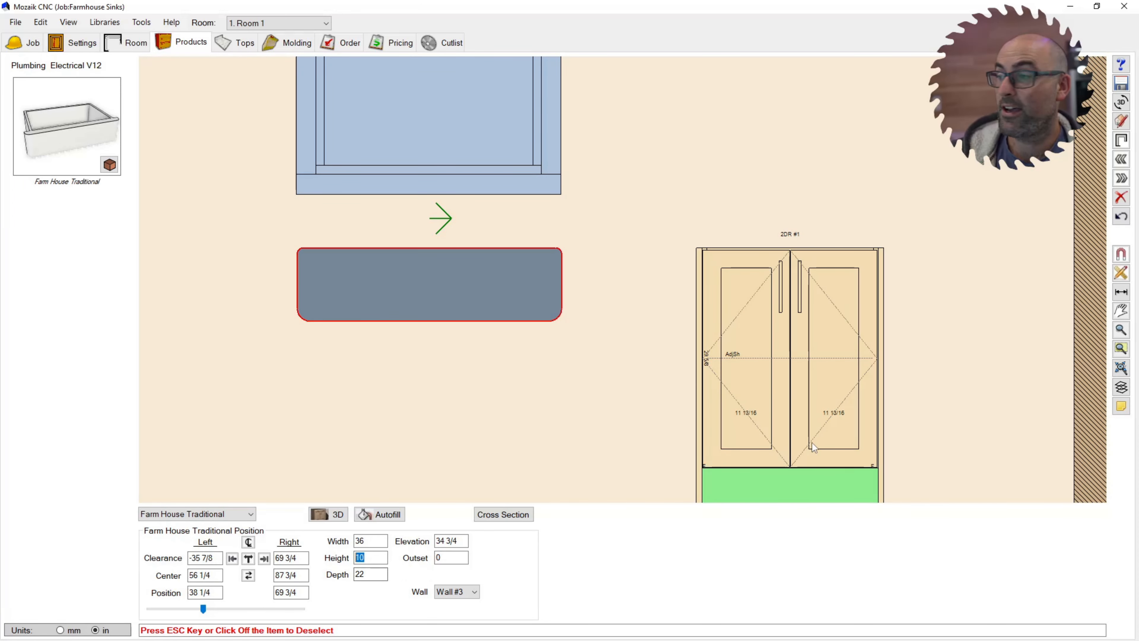
{"action": "left_click", "coordinate": [783, 373]}
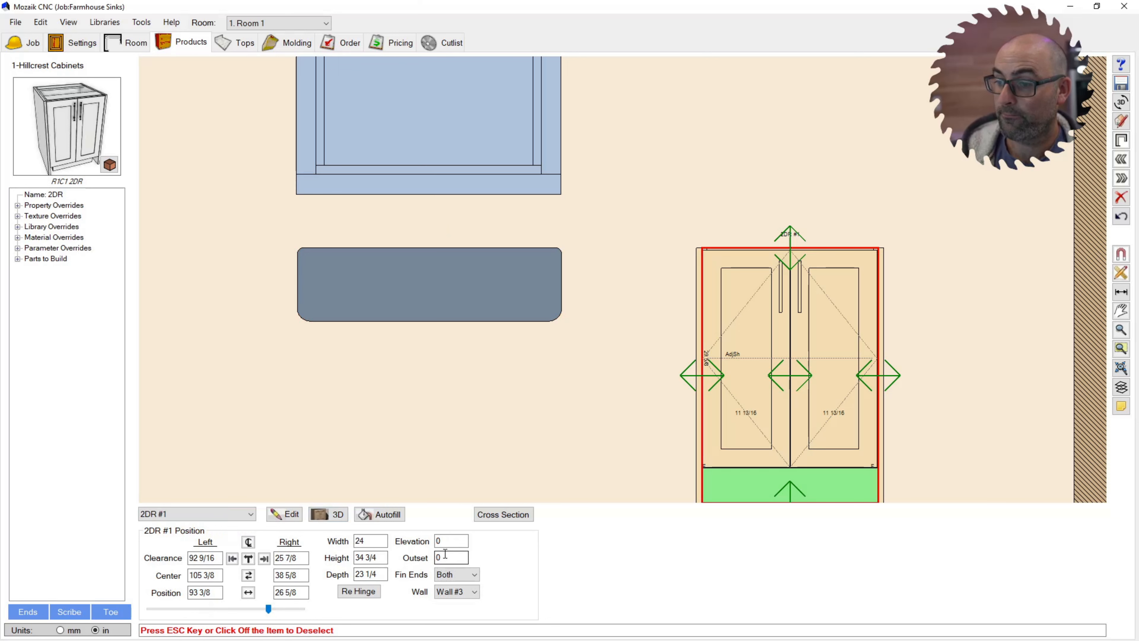
{"action": "left_click", "coordinate": [382, 558]}
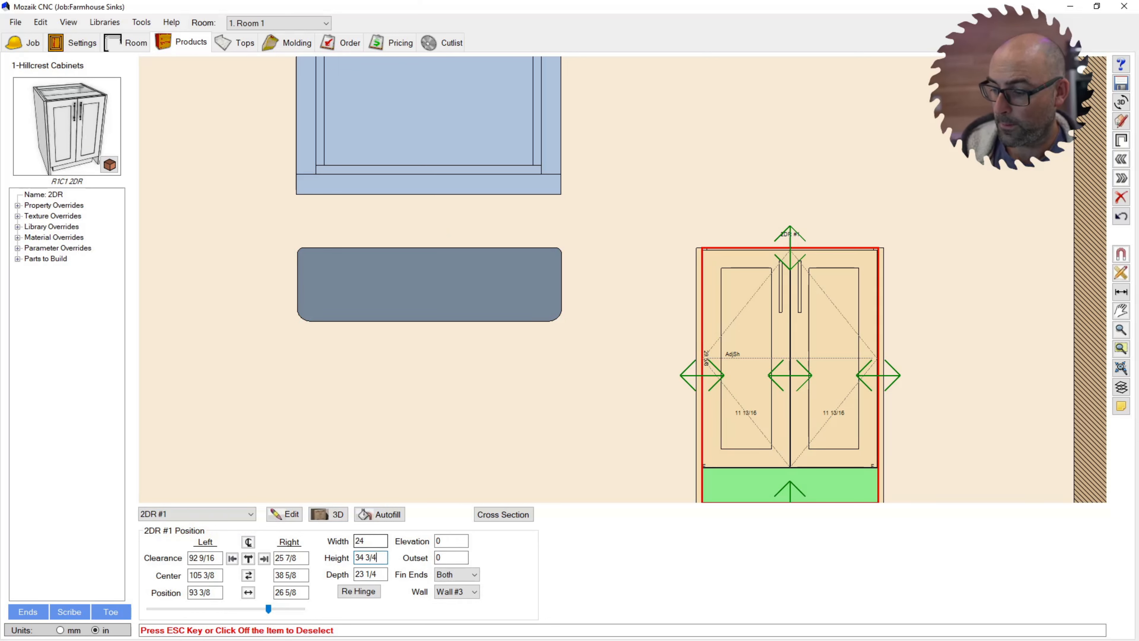
{"action": "type", "text": "-10"}
{"action": "key", "text": "Return"}
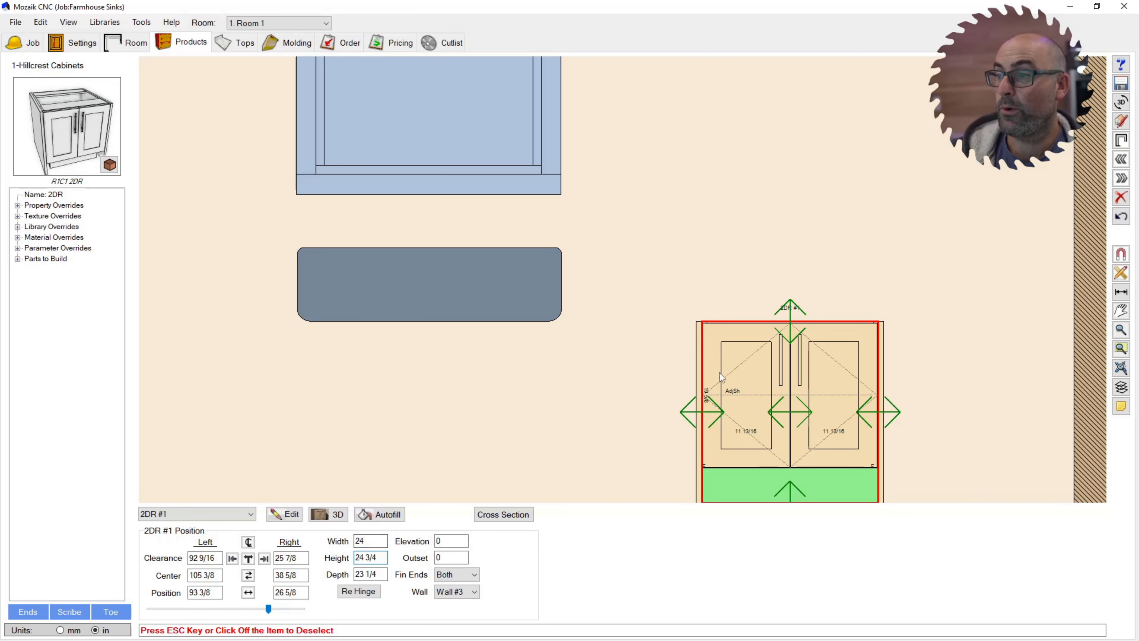
Move the shortened 2DR cabinet beneath the farmhouse sink and align it on the window
{"action": "left_click_drag", "start_coordinate": [787, 412], "coordinate": [487, 411]}
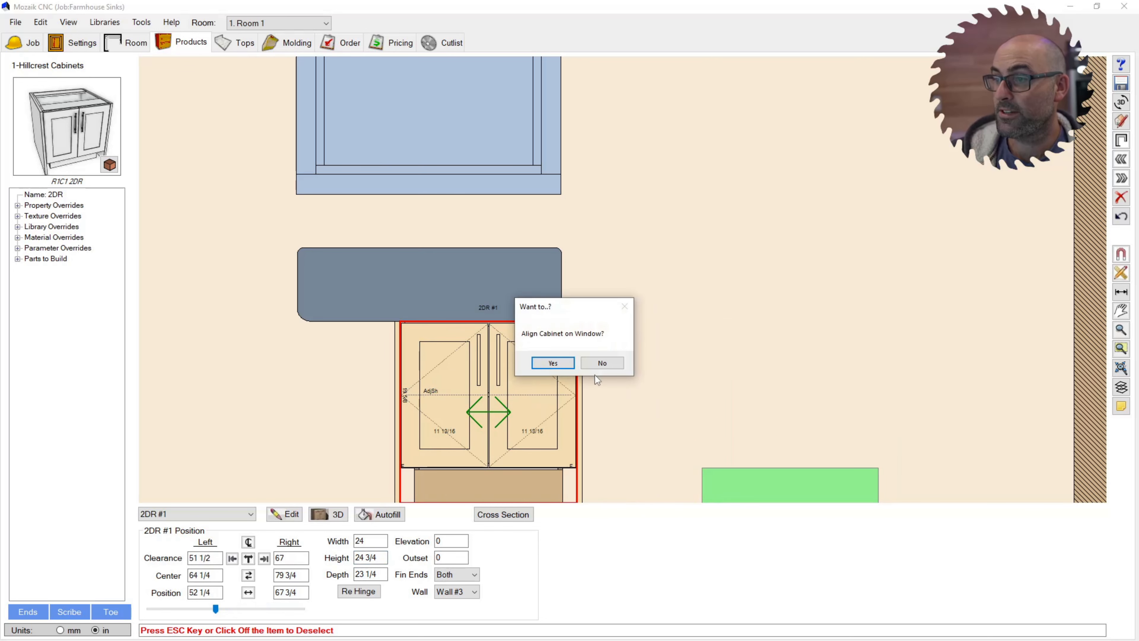
{"action": "left_click", "coordinate": [549, 363]}
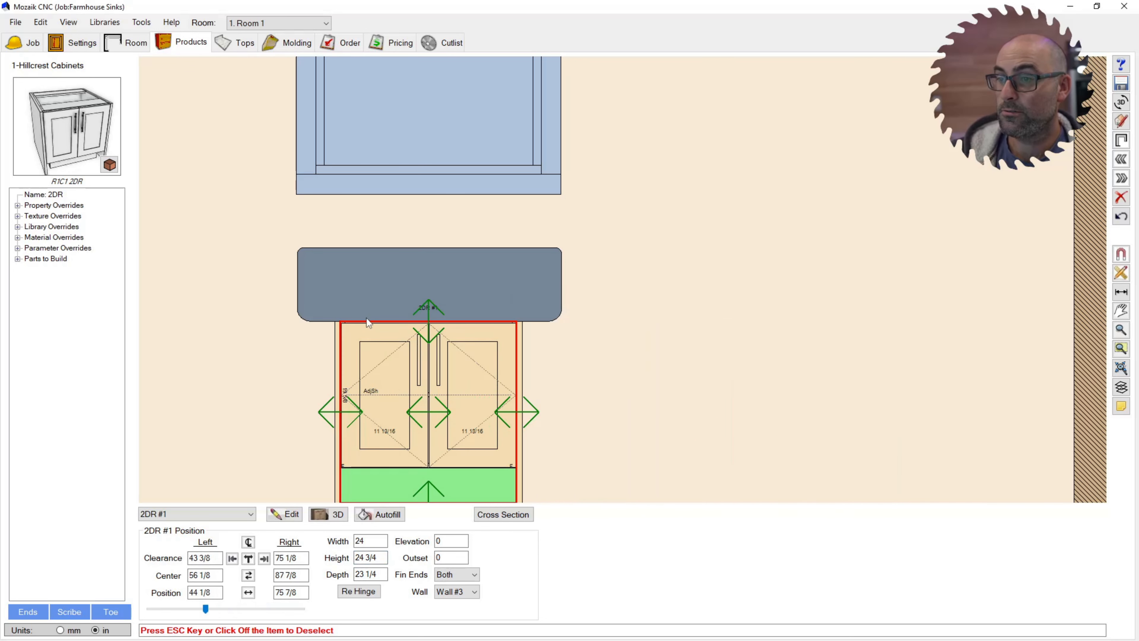
{"action": "scroll", "coordinate": [367, 318], "scroll_direction": "up", "scroll_amount": 2}
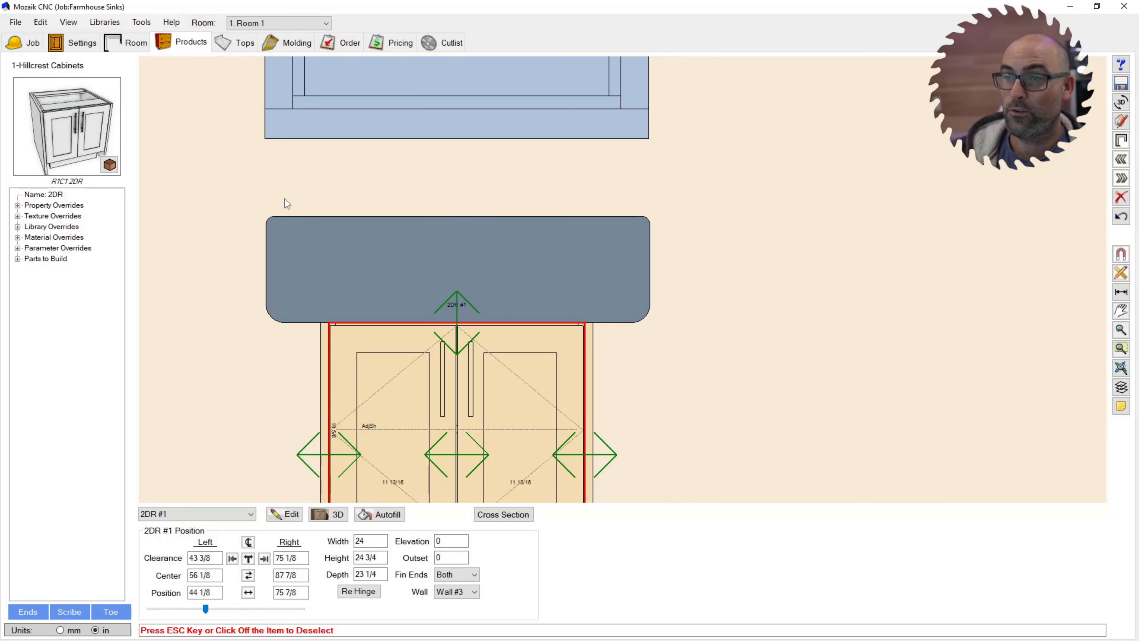
Examine how the farmhouse sink's apron sits over the shortened 2DR cabinet beneath the window
{"action": "scroll", "coordinate": [278, 198], "scroll_direction": "down", "scroll_amount": 2}
{"action": "scroll", "coordinate": [279, 196], "scroll_direction": "up", "scroll_amount": 3}
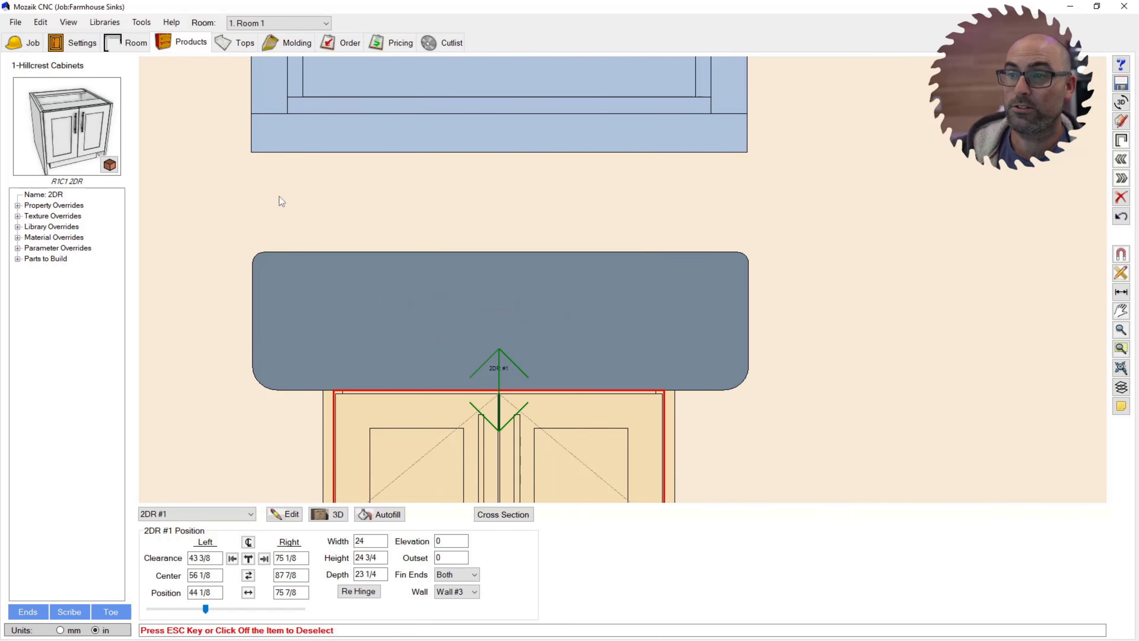
{"action": "scroll", "coordinate": [279, 196], "scroll_direction": "down", "scroll_amount": 1}
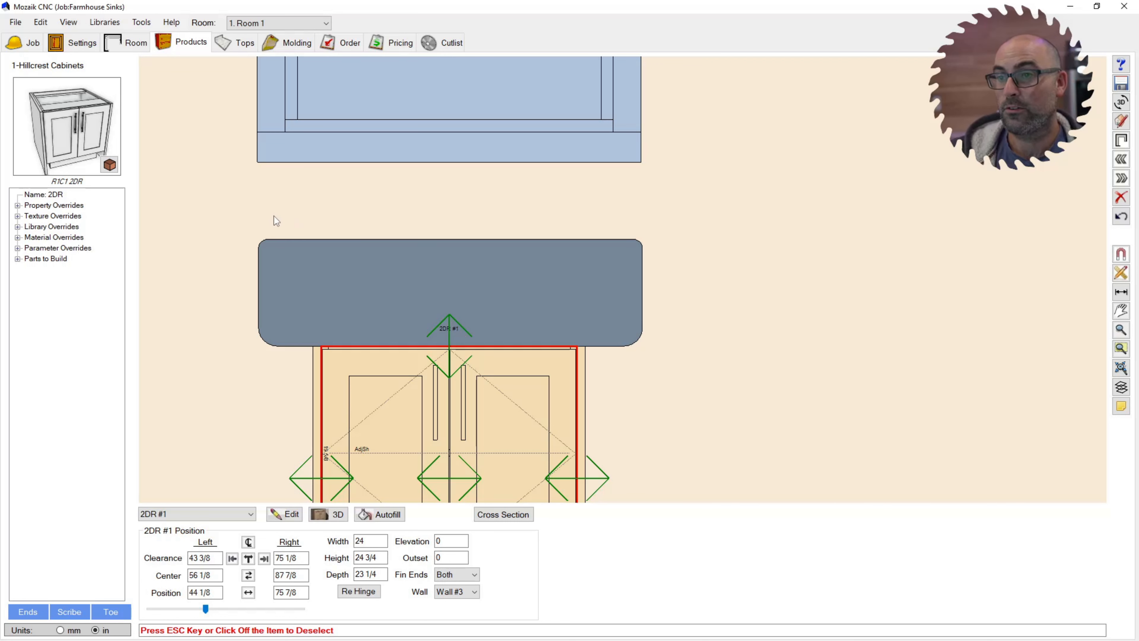
{"action": "left_click_drag", "start_coordinate": [267, 232], "coordinate": [276, 240]}
{"action": "scroll", "coordinate": [198, 162], "scroll_direction": "down", "scroll_amount": 2}
{"action": "scroll", "coordinate": [281, 261], "scroll_direction": "up", "scroll_amount": 2}
{"action": "scroll", "coordinate": [282, 261], "scroll_direction": "down", "scroll_amount": 2}
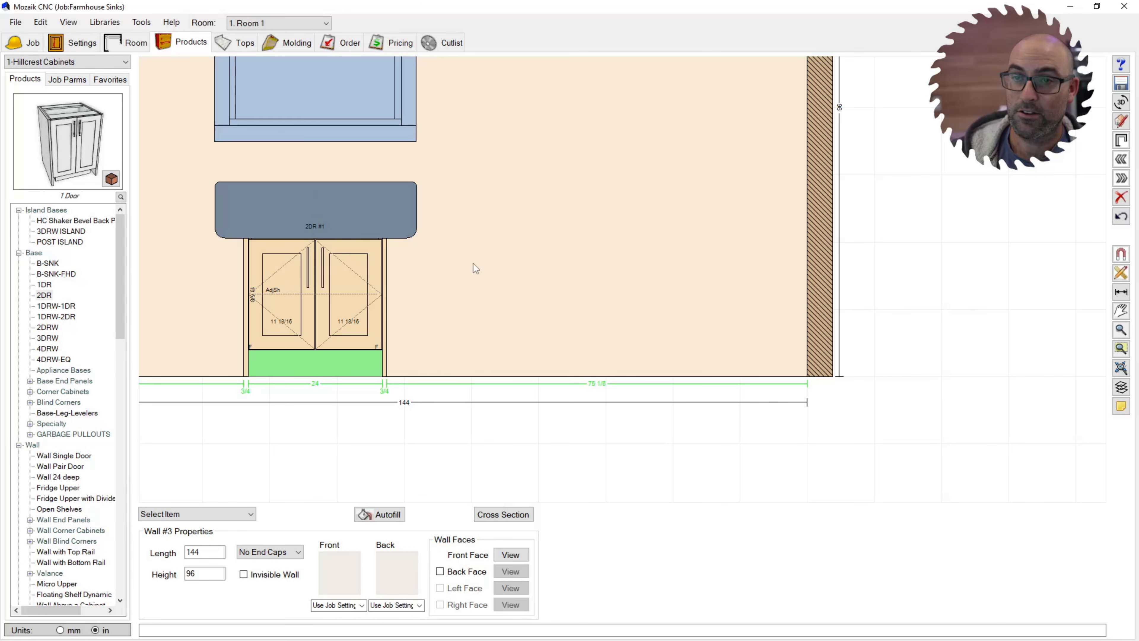
{"action": "scroll", "coordinate": [387, 274], "scroll_direction": "up", "scroll_amount": 2}
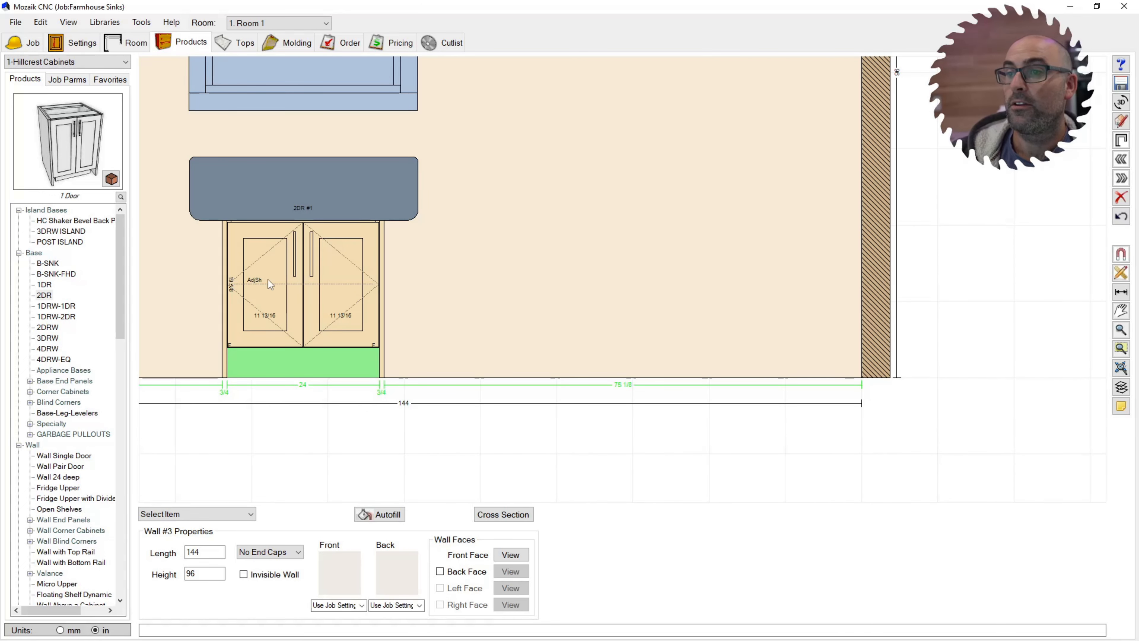
Shift the 2DR cabinet off centre and realign it on the window
{"action": "left_click", "coordinate": [268, 279]}
{"action": "left_click_drag", "start_coordinate": [305, 304], "coordinate": [361, 328]}
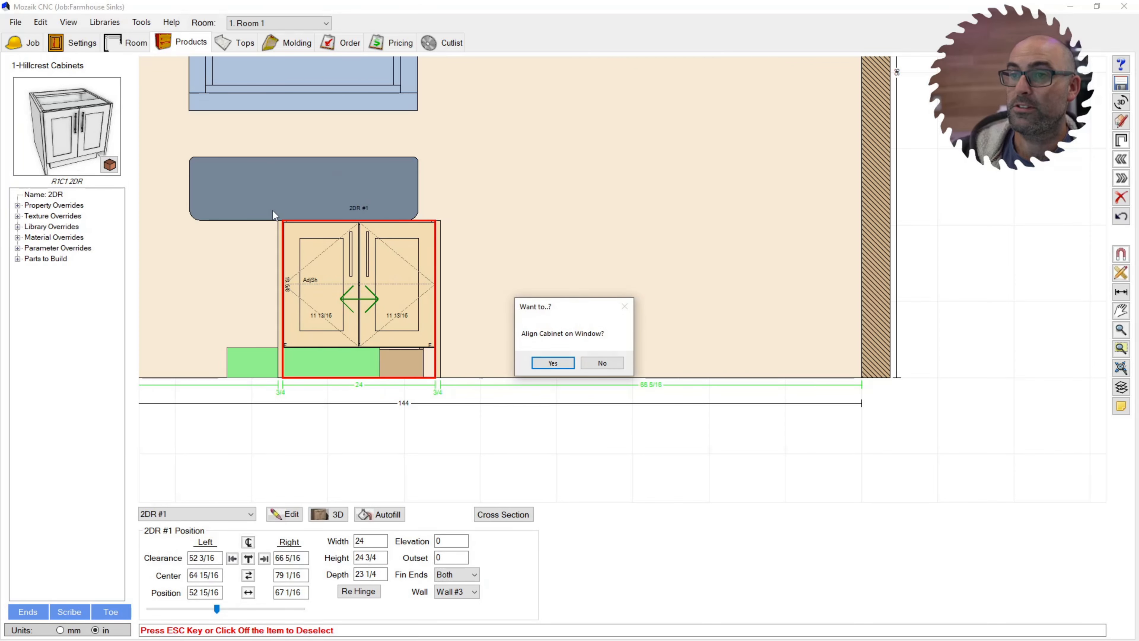
{"action": "left_click", "coordinate": [562, 367]}
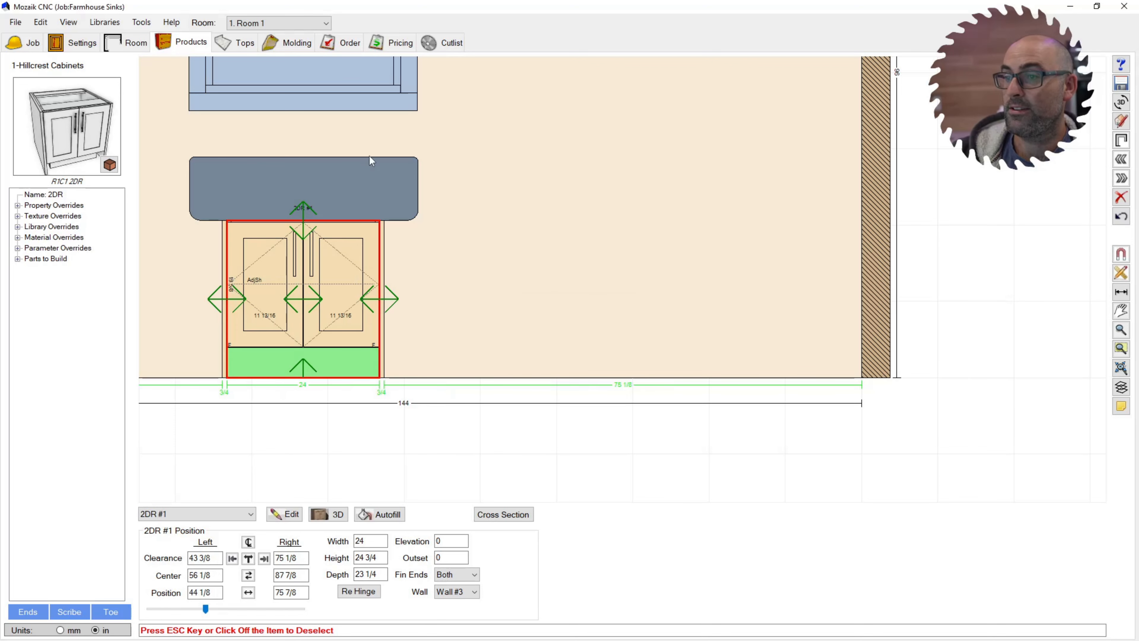
Recentre the Farm House Traditional sink under the window, with its centre 56 1/8 in from the left wall end
{"action": "left_click", "coordinate": [381, 178]}
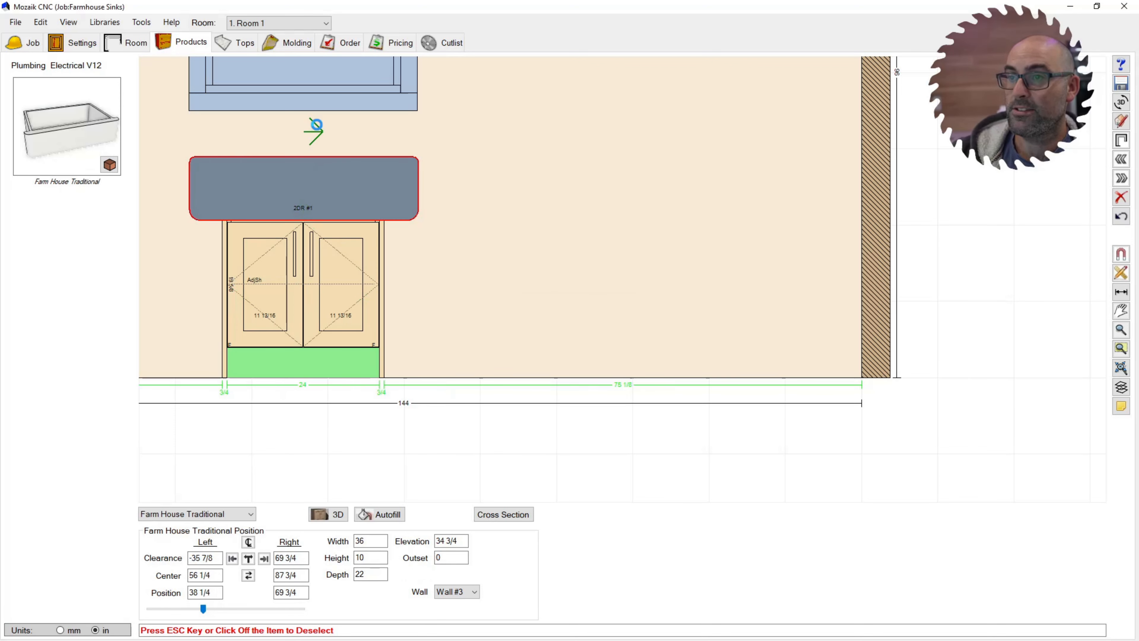
{"action": "left_click_drag", "start_coordinate": [315, 125], "coordinate": [362, 126]}
{"action": "left_click", "coordinate": [248, 575]}
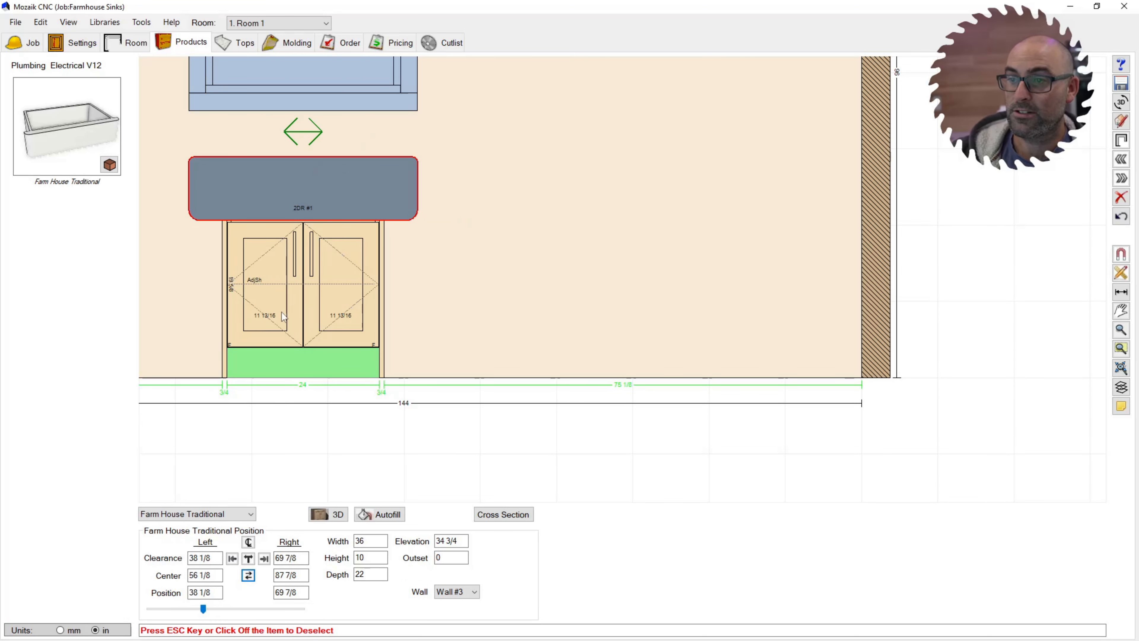
{"action": "scroll", "coordinate": [363, 355], "scroll_direction": "down", "scroll_amount": 3}
{"action": "scroll", "coordinate": [358, 323], "scroll_direction": "up", "scroll_amount": 2}
{"action": "left_click", "coordinate": [359, 184]}
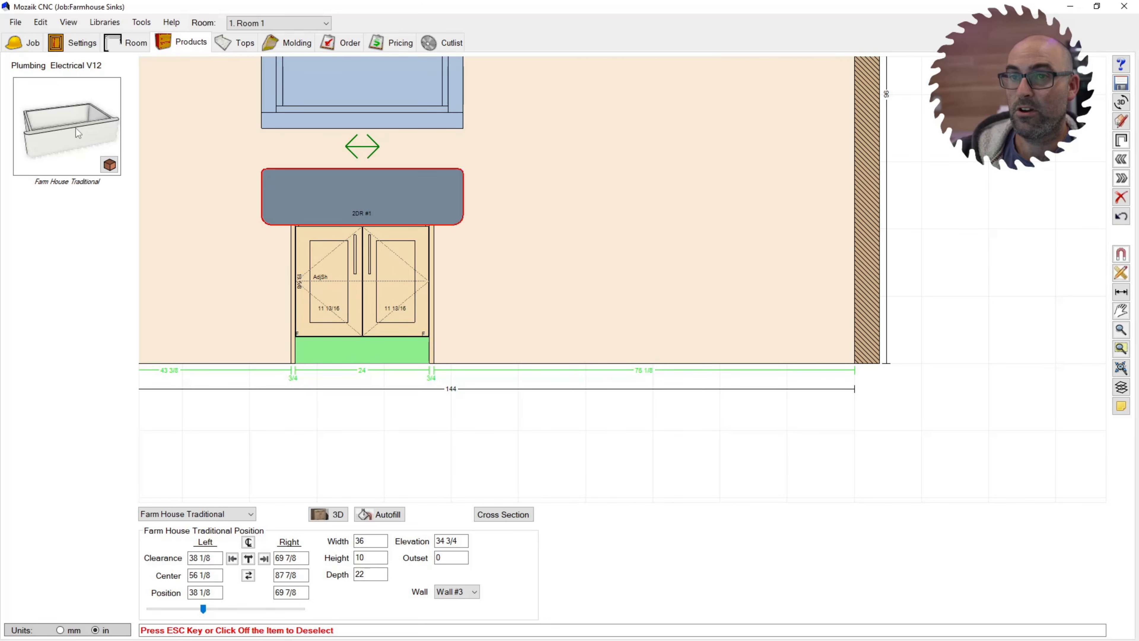
{"action": "scroll", "coordinate": [440, 359], "scroll_direction": "down", "scroll_amount": 1}
{"action": "scroll", "coordinate": [376, 271], "scroll_direction": "up", "scroll_amount": 2}
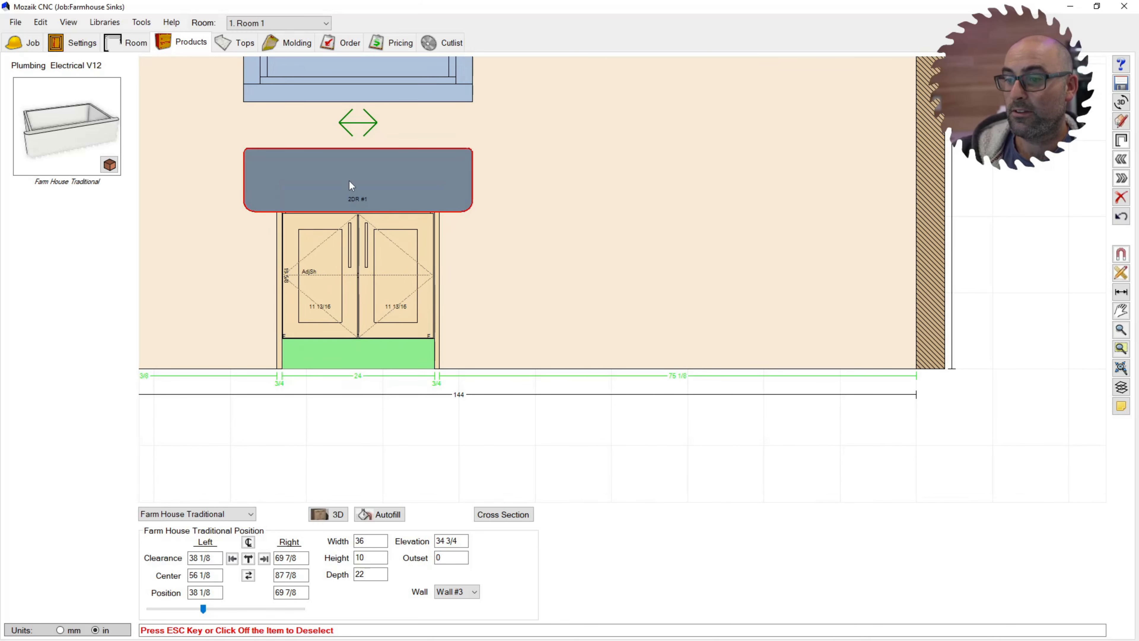
In the plan view, prepare to dimension the sink's front-left corner with snapping set to Precision
{"action": "left_click", "coordinate": [1122, 140]}
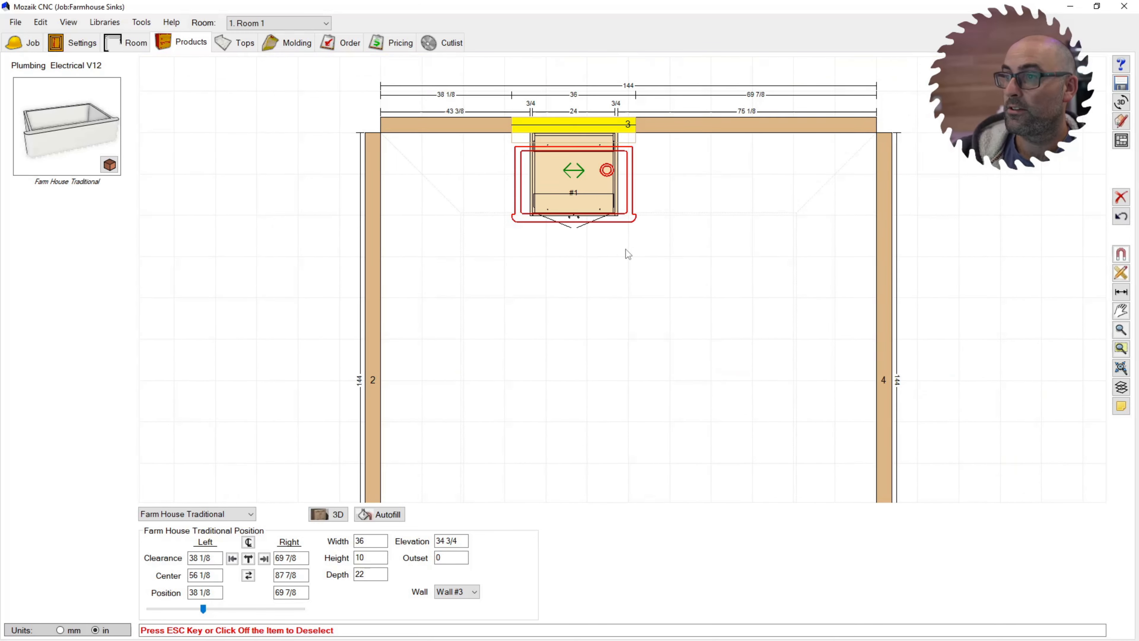
{"action": "scroll", "coordinate": [605, 168], "scroll_direction": "down", "scroll_amount": 1}
{"action": "scroll", "coordinate": [429, 308], "scroll_direction": "up", "scroll_amount": 3}
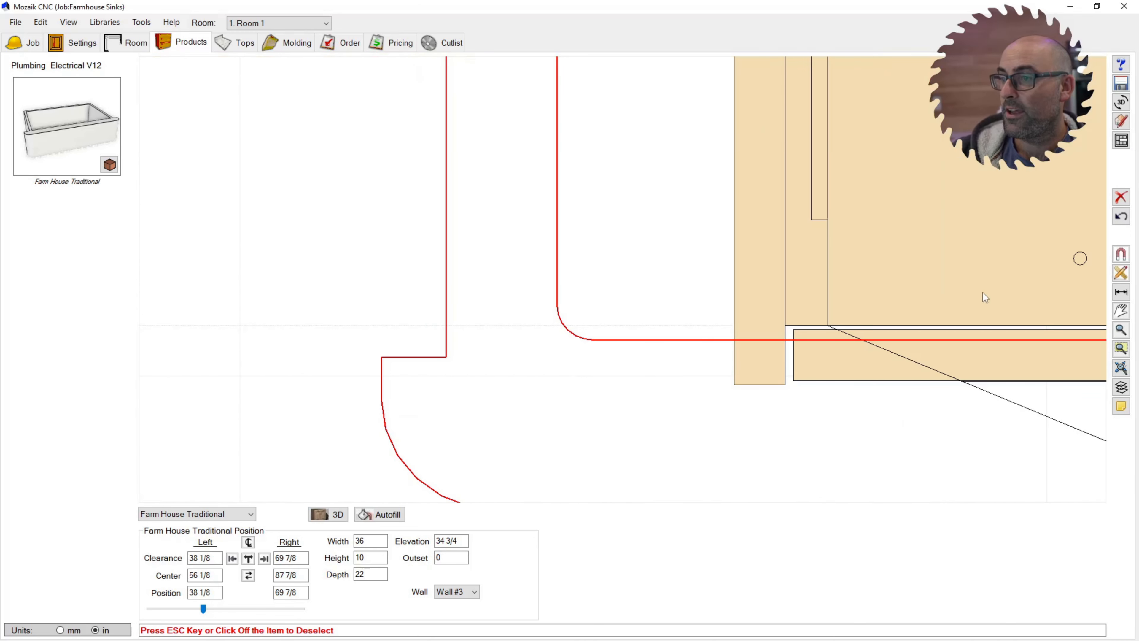
{"action": "left_click", "coordinate": [1121, 291]}
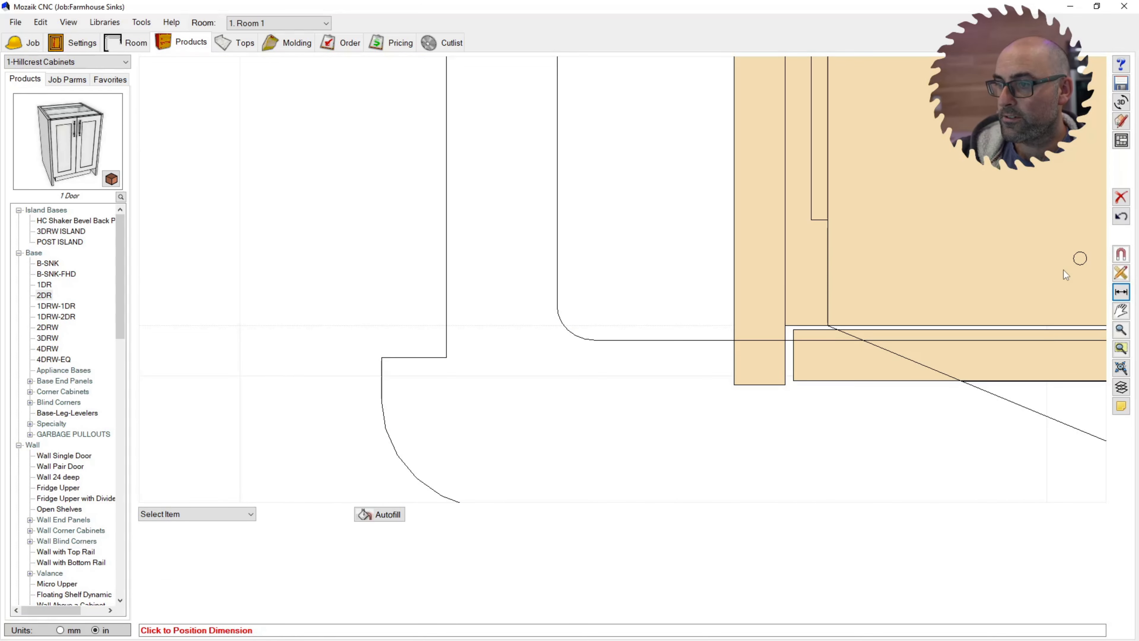
{"action": "left_click", "coordinate": [1123, 255]}
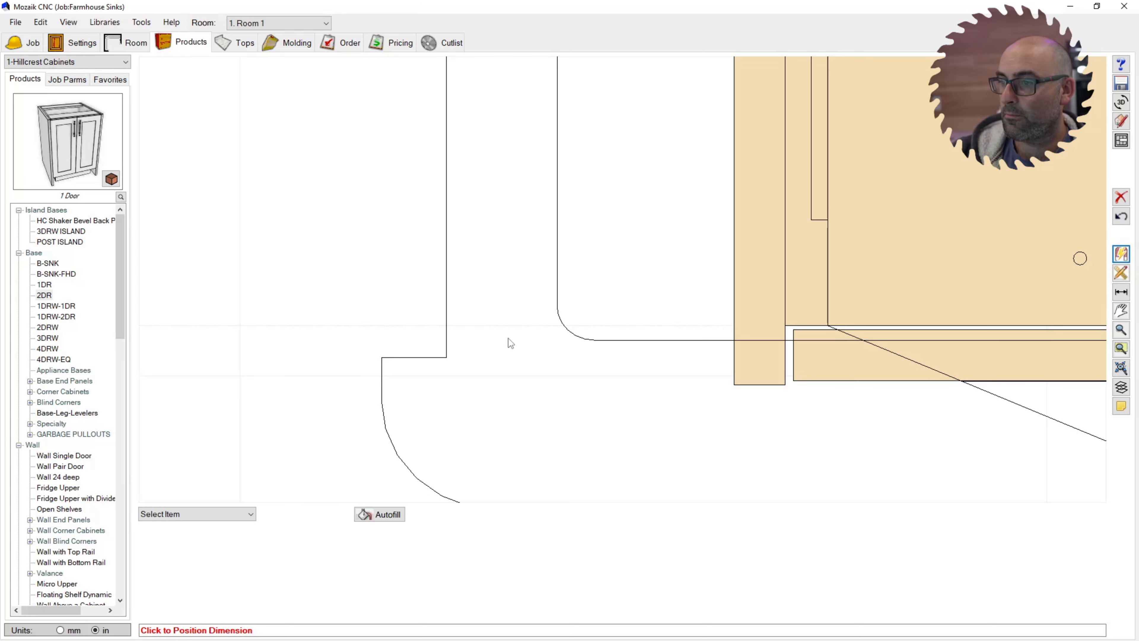
{"action": "left_click", "coordinate": [1123, 255]}
{"action": "left_click", "coordinate": [1122, 255]}
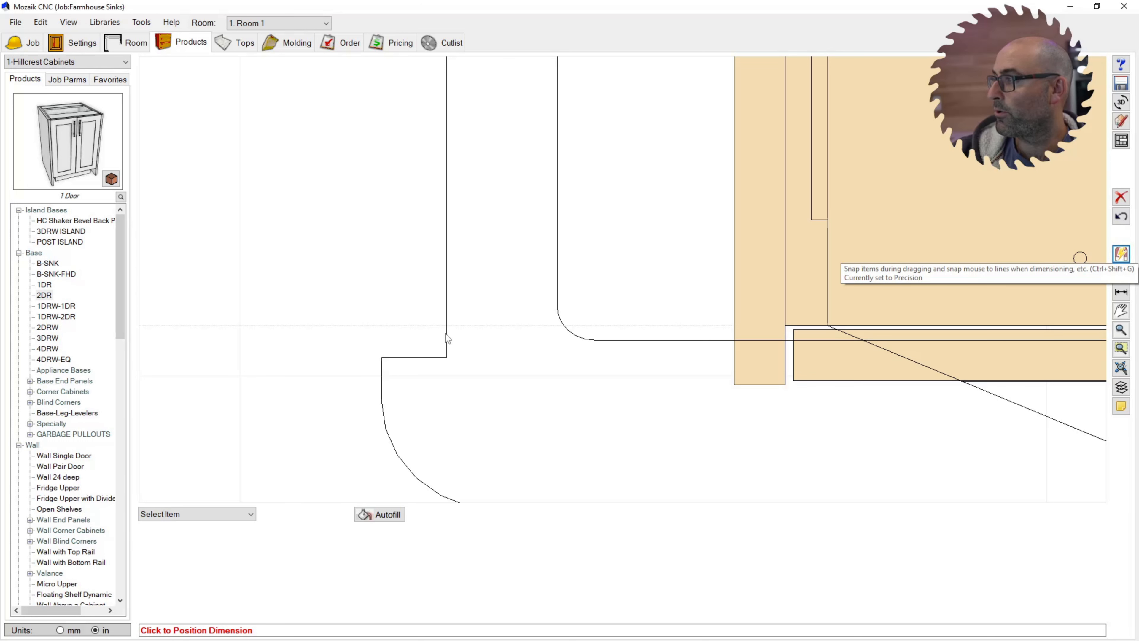
Dimension how far the sink's apron front projects sideways beyond the sink body at the front-left corner
{"action": "left_click", "coordinate": [446, 360]}
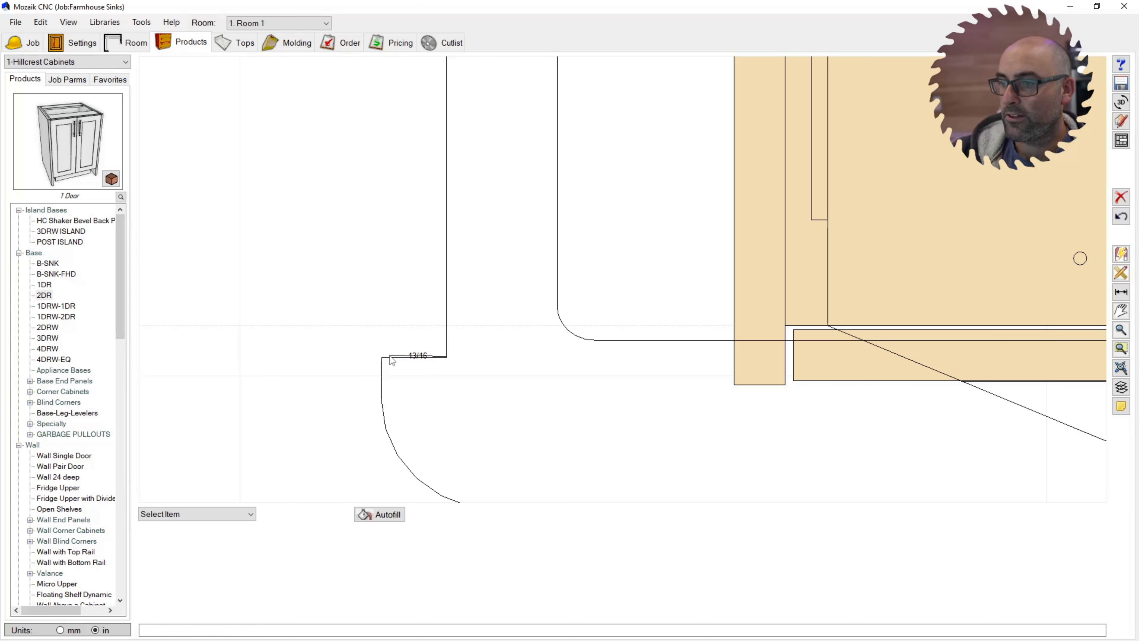
{"action": "left_click", "coordinate": [479, 237]}
{"action": "scroll", "coordinate": [345, 263], "scroll_direction": "down", "scroll_amount": 6}
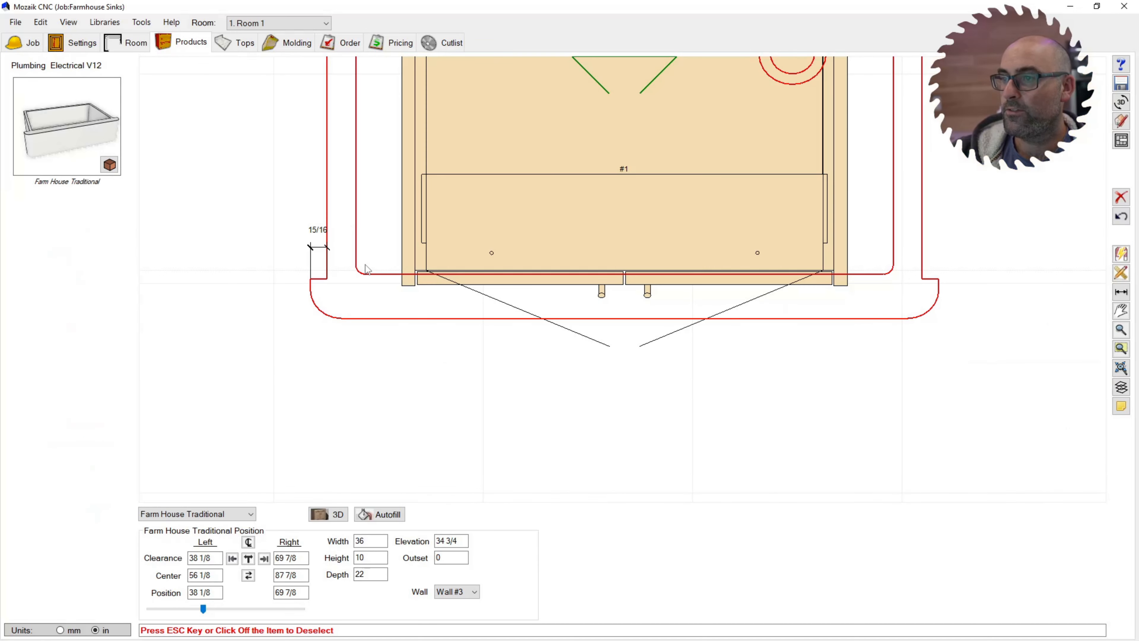
{"action": "scroll", "coordinate": [373, 217], "scroll_direction": "up", "scroll_amount": 3}
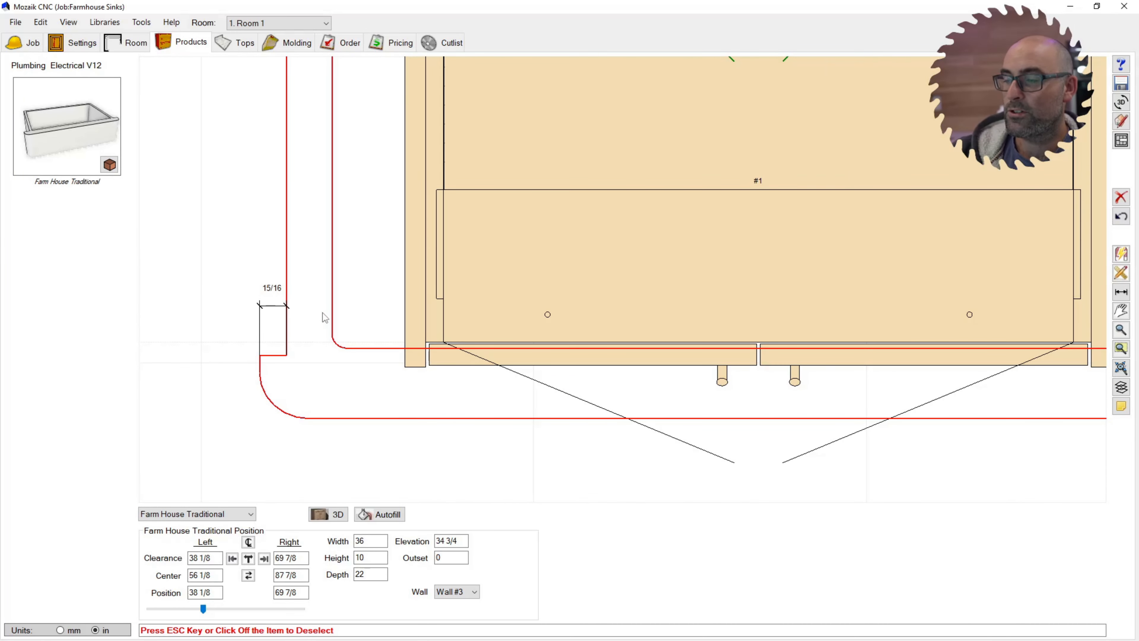
{"action": "scroll", "coordinate": [247, 290], "scroll_direction": "down", "scroll_amount": 8}
{"action": "scroll", "coordinate": [654, 249], "scroll_direction": "up", "scroll_amount": 5}
Return to the wall elevation and set the 2DR cabinet's finished ends to None
{"action": "left_click", "coordinate": [1121, 140]}
{"action": "scroll", "coordinate": [737, 310], "scroll_direction": "down", "scroll_amount": 2}
{"action": "scroll", "coordinate": [433, 339], "scroll_direction": "up", "scroll_amount": 1}
{"action": "scroll", "coordinate": [433, 340], "scroll_direction": "up", "scroll_amount": 2}
{"action": "left_click", "coordinate": [400, 274]}
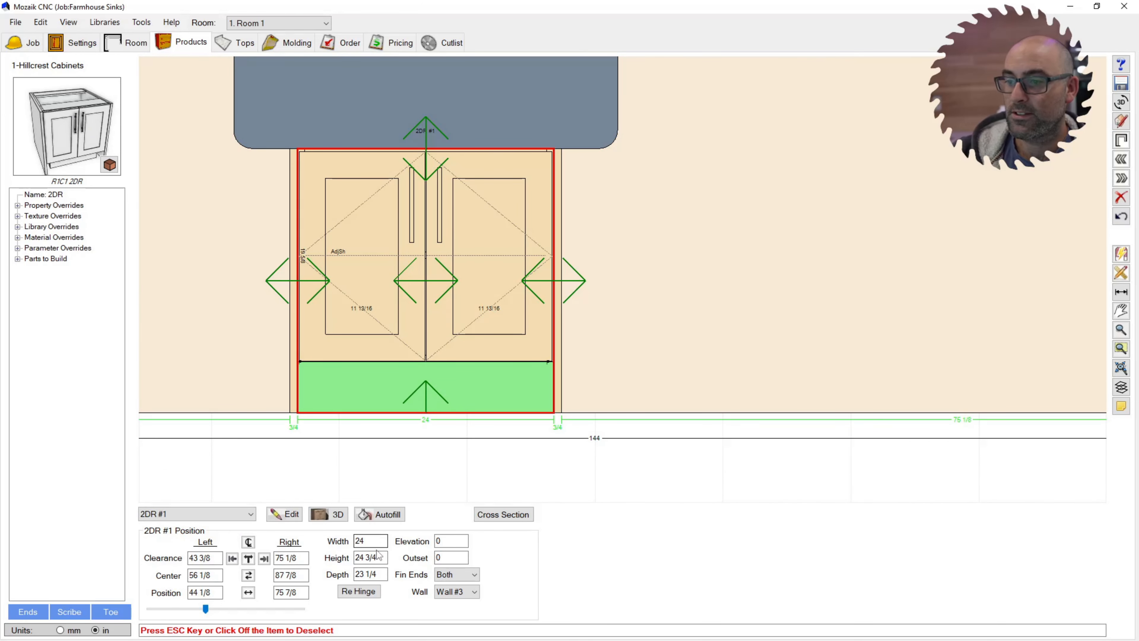
{"action": "left_click", "coordinate": [455, 574]}
{"action": "left_click", "coordinate": [448, 613]}
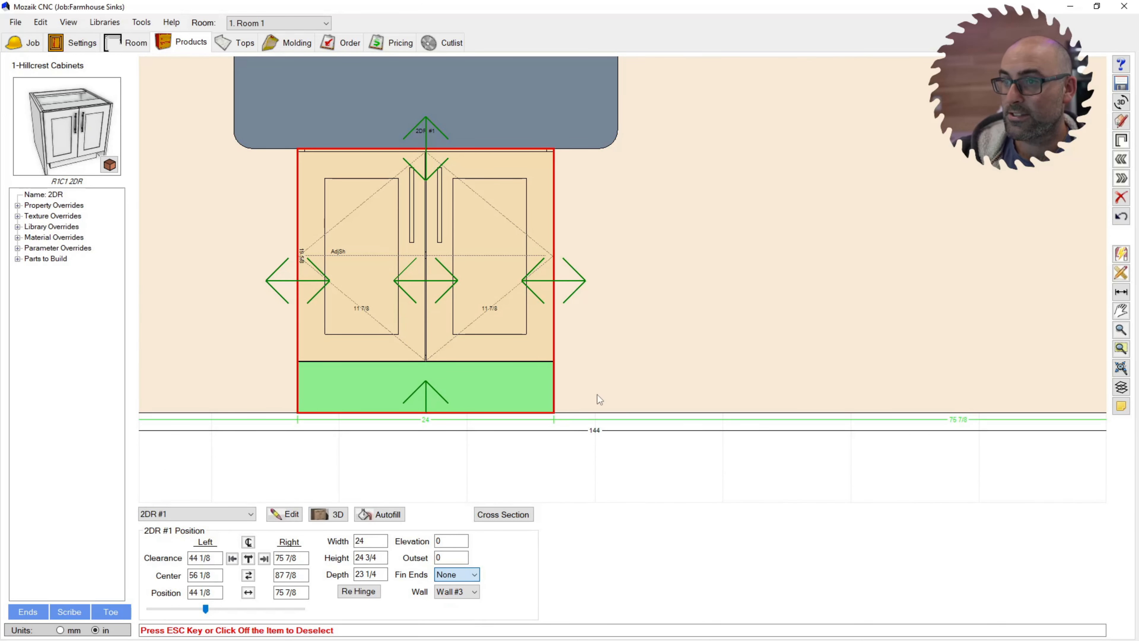
Set the 2DR cabinet's width to 36 in, stretching it in both directions
{"action": "scroll", "coordinate": [583, 350], "scroll_direction": "down", "scroll_amount": 2}
{"action": "scroll", "coordinate": [568, 341], "scroll_direction": "up", "scroll_amount": 2}
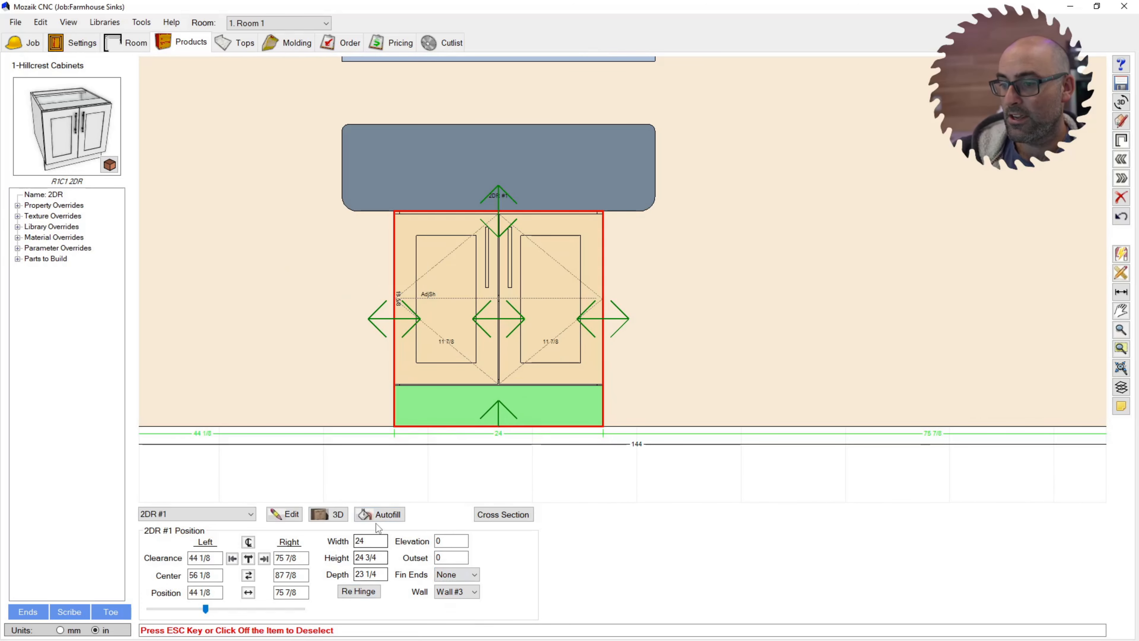
{"action": "double_click", "coordinate": [364, 540]}
{"action": "type", "text": "36"}
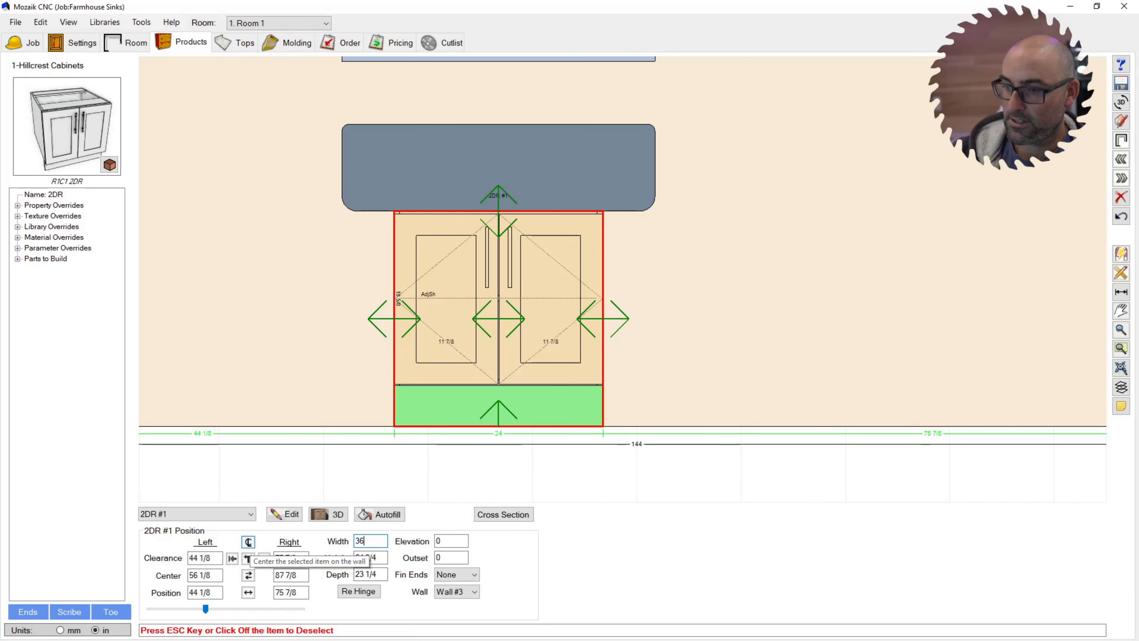
{"action": "key", "text": "Return"}
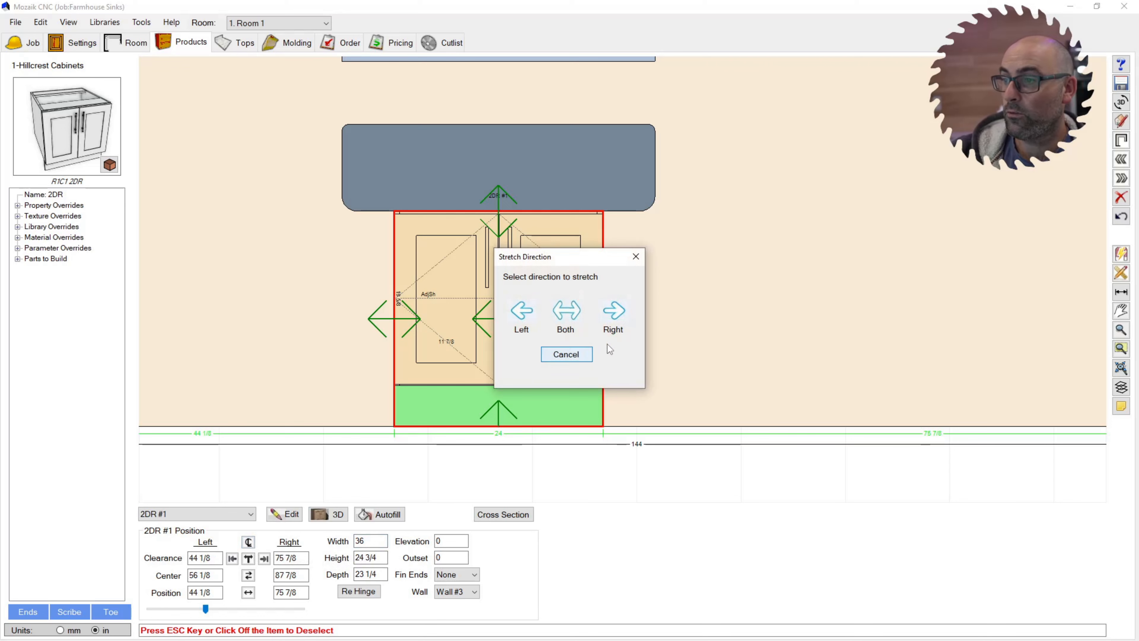
{"action": "left_click", "coordinate": [567, 312]}
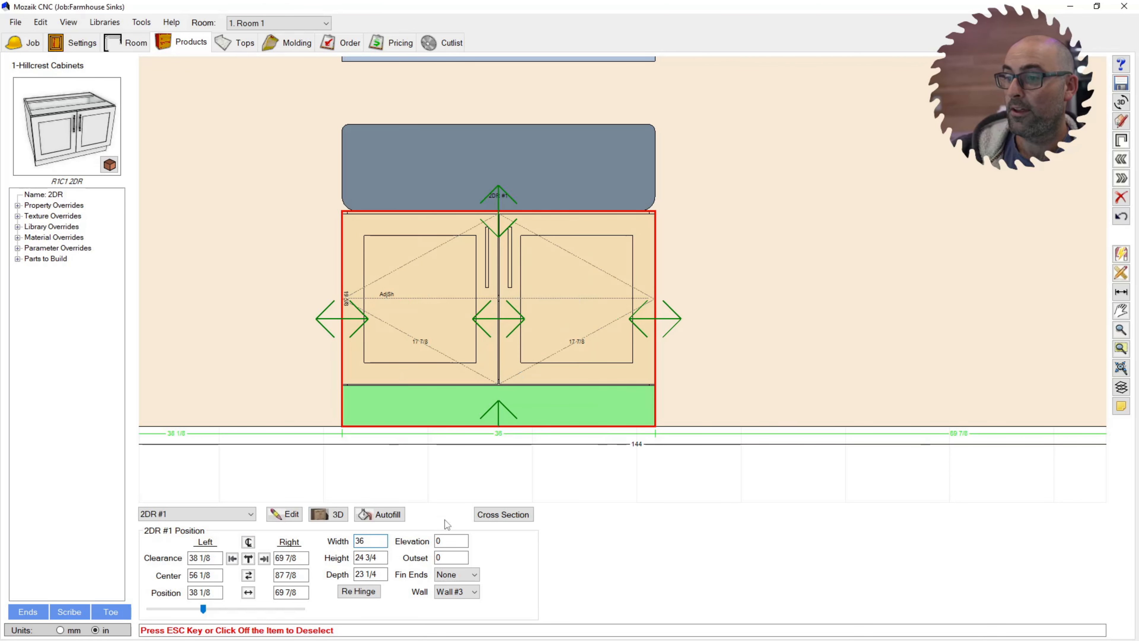
Reduce the 2DR cabinet's width by 1.875 in to 34 1/8 in, stretching it in both directions
{"action": "left_click", "coordinate": [376, 538]}
{"action": "type", "text": "-1.8755"}
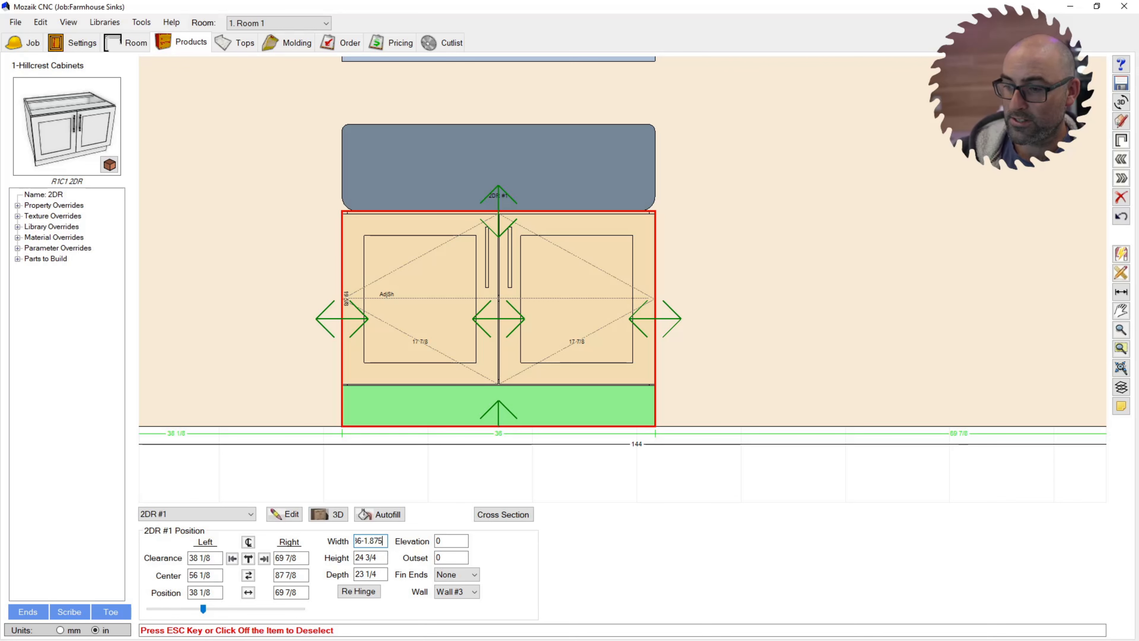
{"action": "key", "text": "Return"}
{"action": "left_click", "coordinate": [566, 311]}
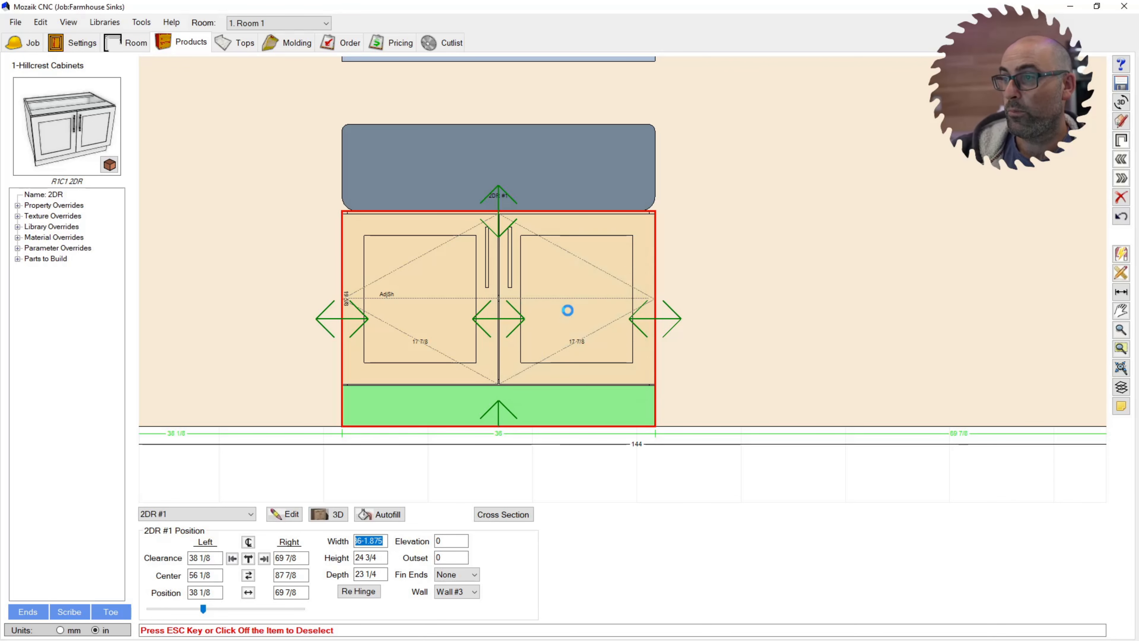
{"action": "scroll", "coordinate": [398, 217], "scroll_direction": "up", "scroll_amount": 2}
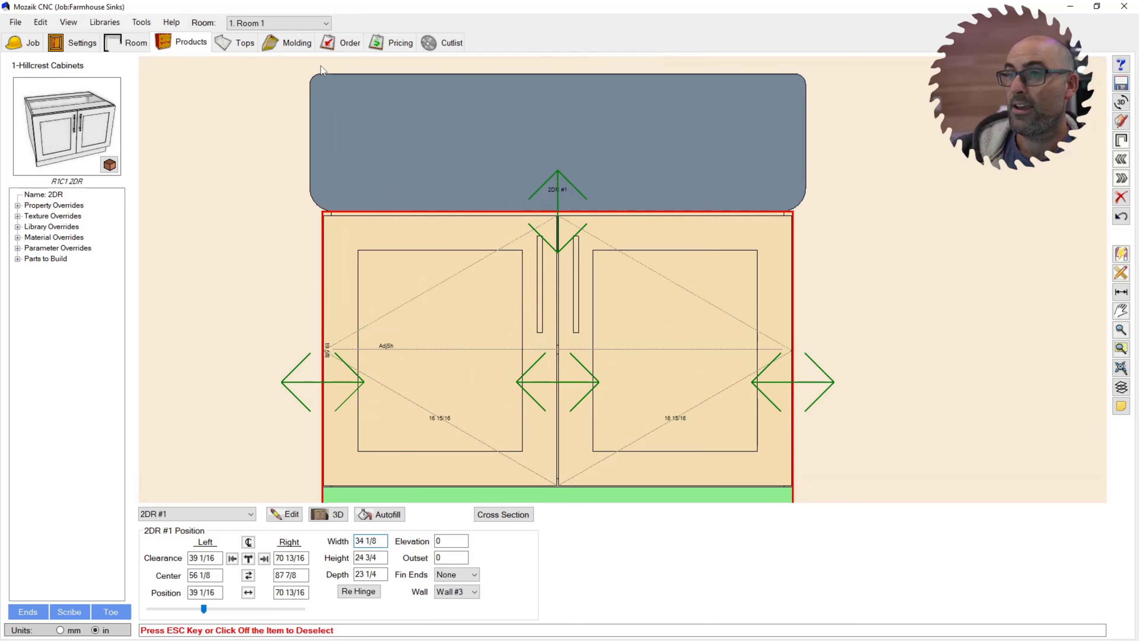
Inspect in plan view how the 2DR cabinet's front corner fits behind the sink's apron, and return to the wall elevation
{"action": "left_click", "coordinate": [1122, 140]}
{"action": "scroll", "coordinate": [603, 370], "scroll_direction": "up", "scroll_amount": 2}
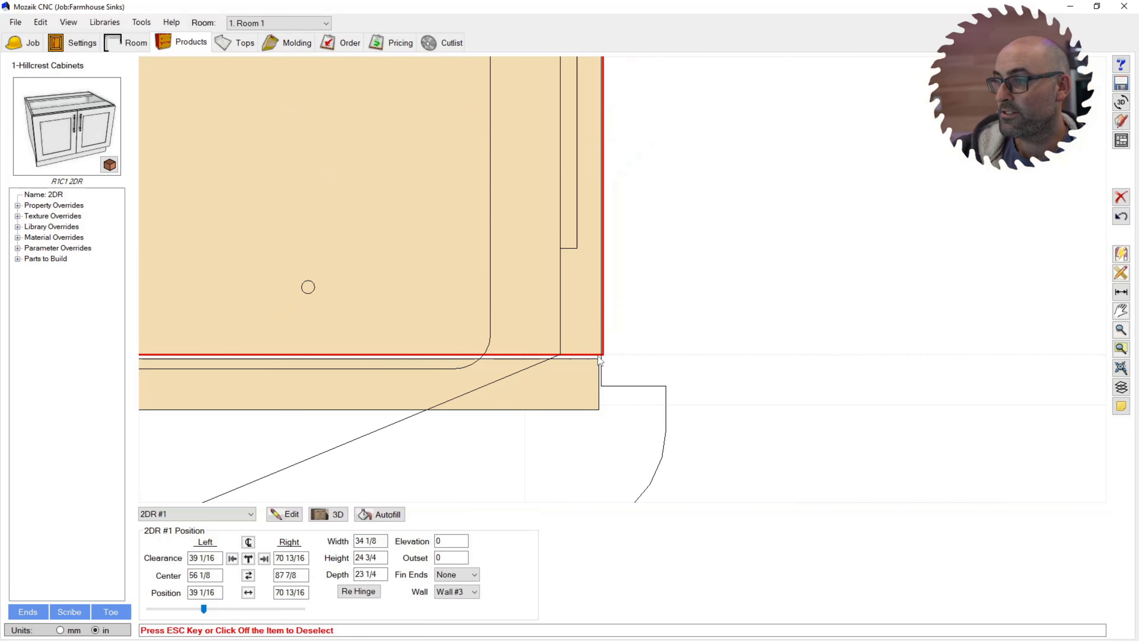
{"action": "scroll", "coordinate": [688, 365], "scroll_direction": "down", "scroll_amount": 3}
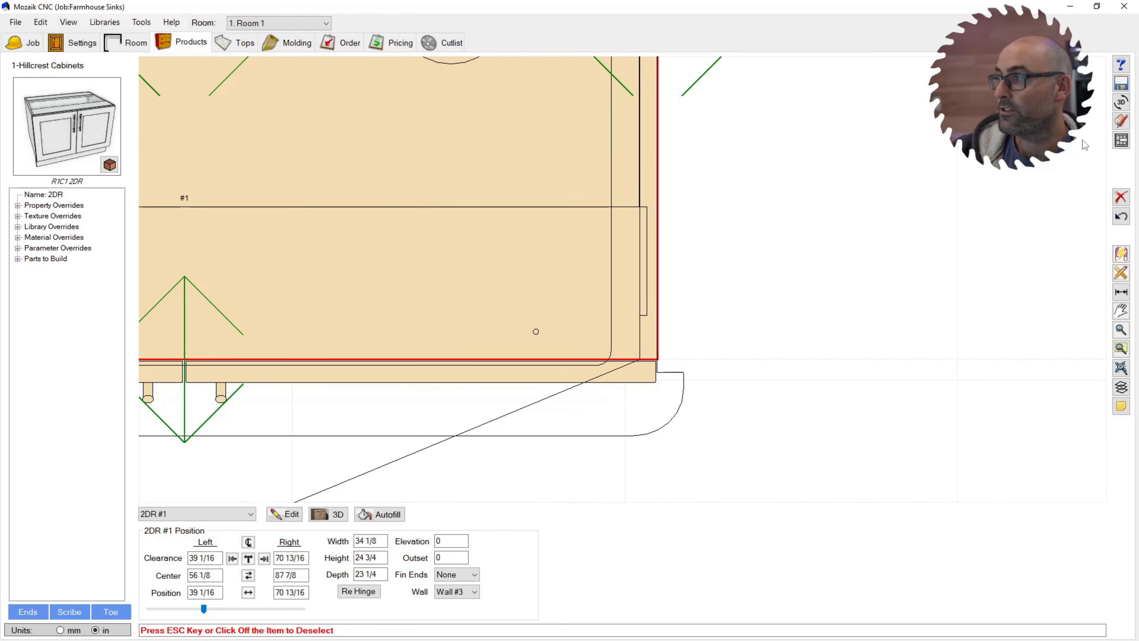
{"action": "left_click", "coordinate": [1118, 142]}
{"action": "scroll", "coordinate": [691, 228], "scroll_direction": "down", "scroll_amount": 1}
{"action": "scroll", "coordinate": [690, 228], "scroll_direction": "down", "scroll_amount": 2}
{"action": "scroll", "coordinate": [673, 371], "scroll_direction": "up", "scroll_amount": 2}
{"action": "scroll", "coordinate": [486, 322], "scroll_direction": "down", "scroll_amount": 2}
{"action": "scroll", "coordinate": [532, 334], "scroll_direction": "up", "scroll_amount": 2}
{"action": "scroll", "coordinate": [520, 287], "scroll_direction": "down", "scroll_amount": 2}
{"action": "scroll", "coordinate": [564, 257], "scroll_direction": "up", "scroll_amount": 2}
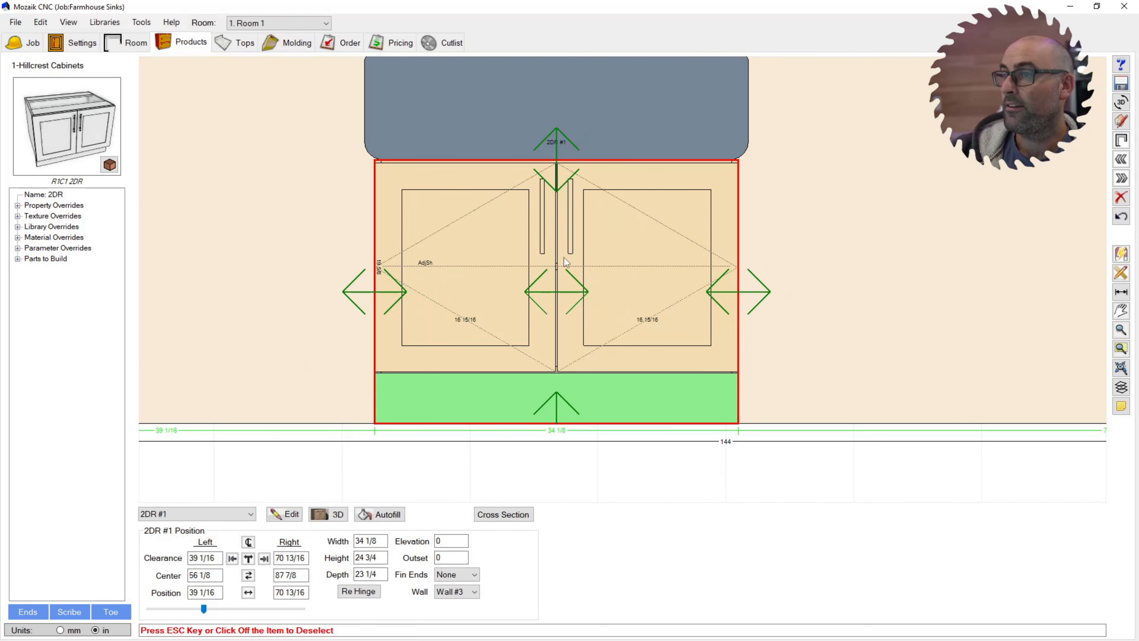
Deselect the 2DR cabinet and switch the product library to CNC Notched Fillers
{"action": "left_click", "coordinate": [293, 277]}
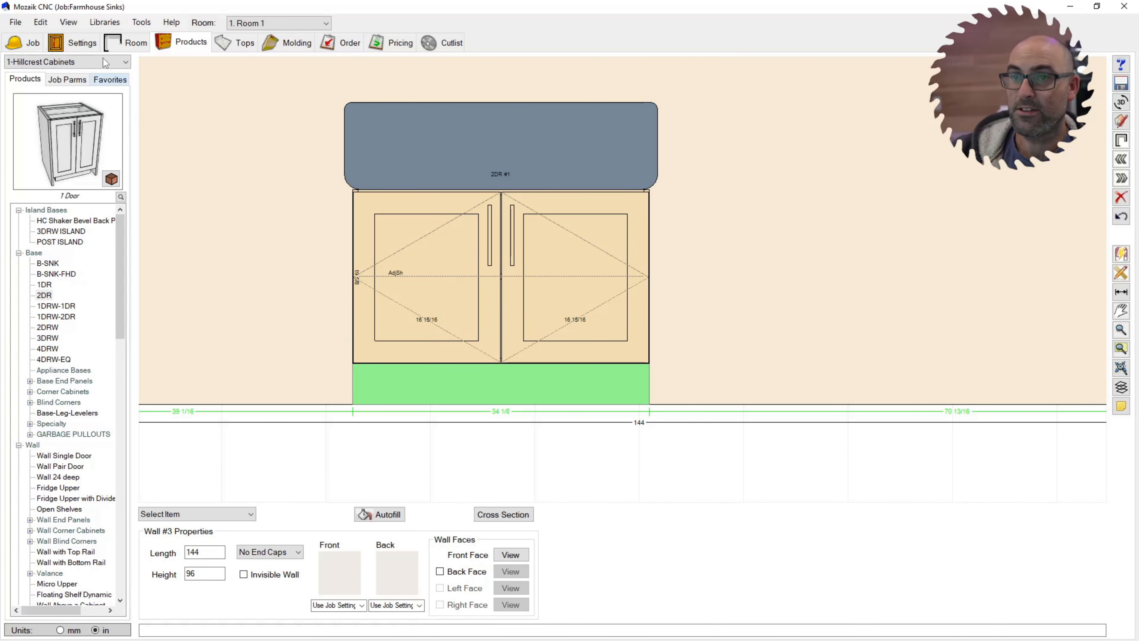
{"action": "left_click", "coordinate": [87, 62]}
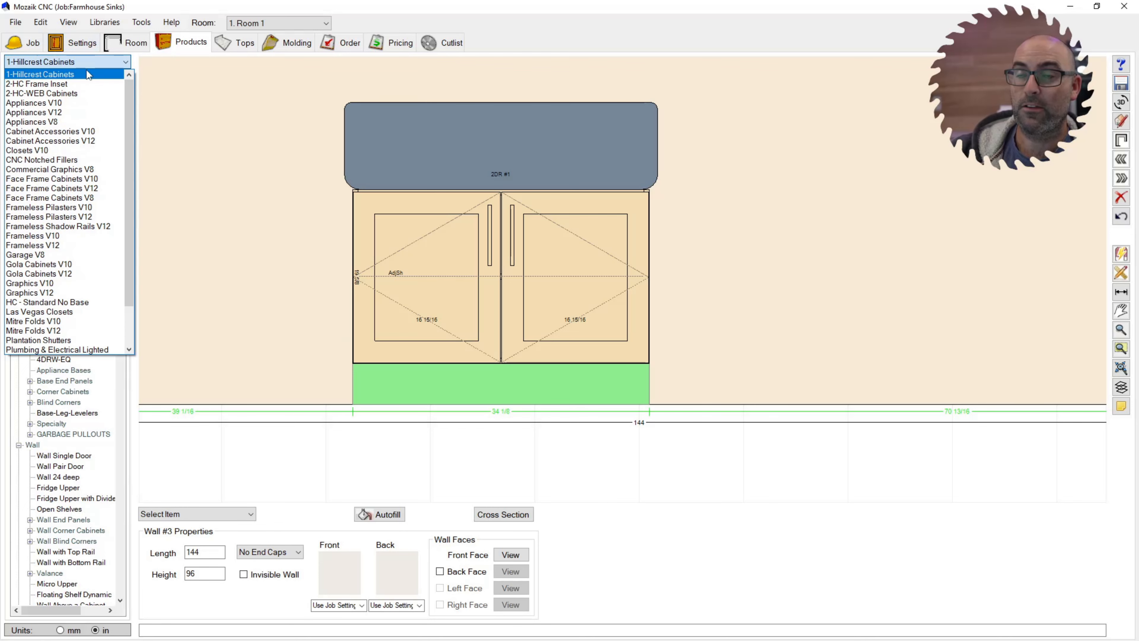
{"action": "left_click", "coordinate": [64, 161]}
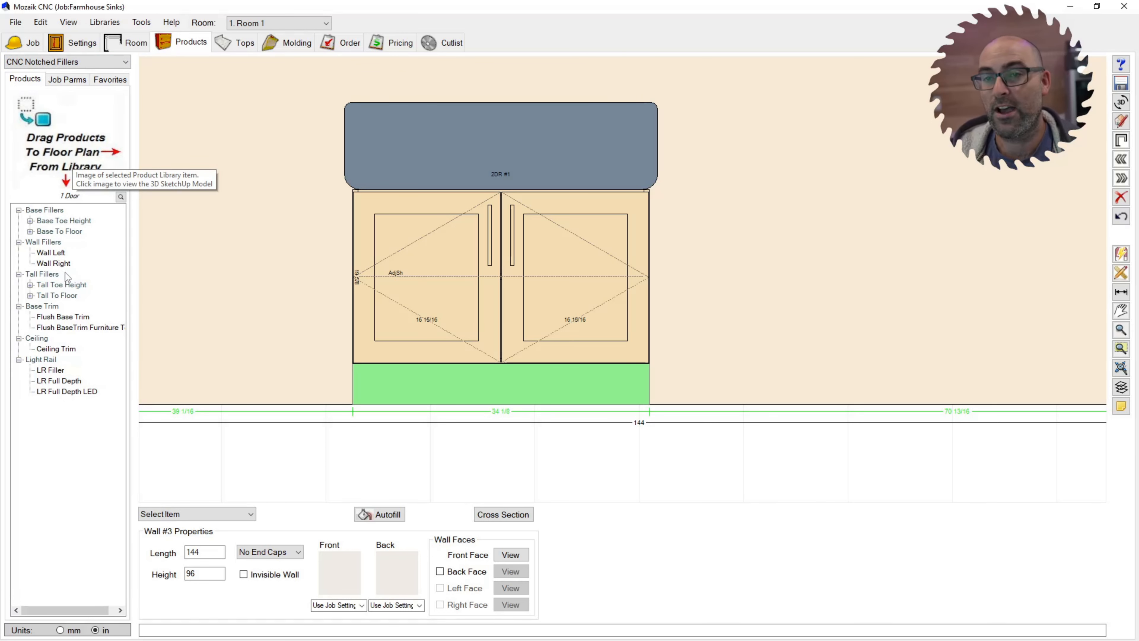
Place a BTH Left filler from the Base Toe Height fillers on the wall, on the left side of the sink cabinet
{"action": "left_click", "coordinate": [29, 221]}
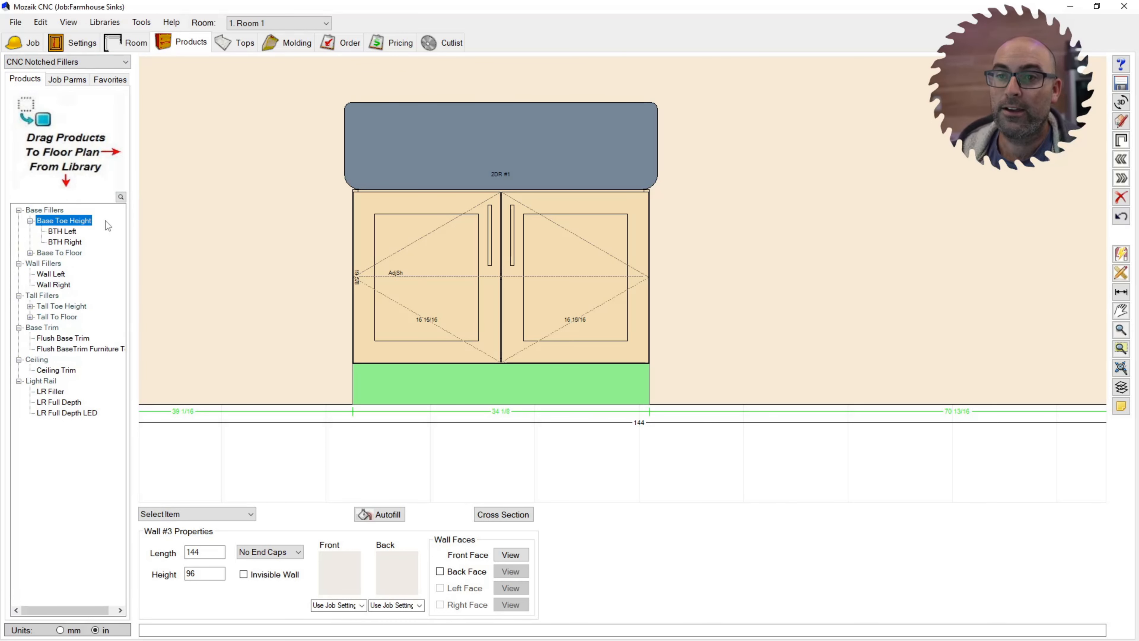
{"action": "left_click", "coordinate": [62, 240]}
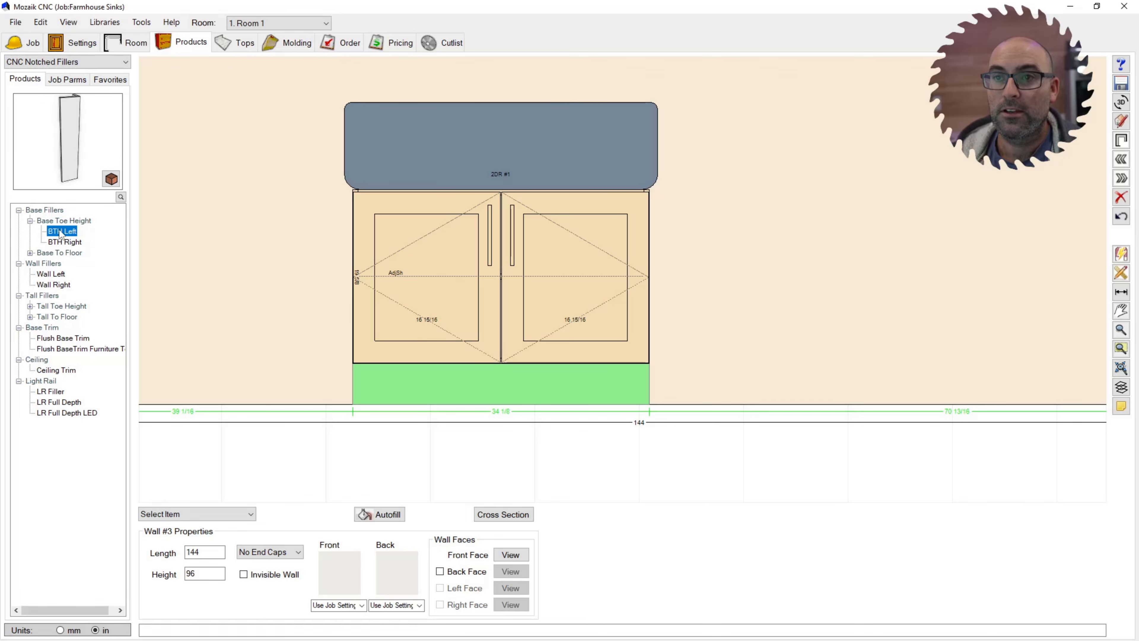
{"action": "left_click_drag", "start_coordinate": [77, 128], "coordinate": [85, 159]}
{"action": "left_click", "coordinate": [63, 232]}
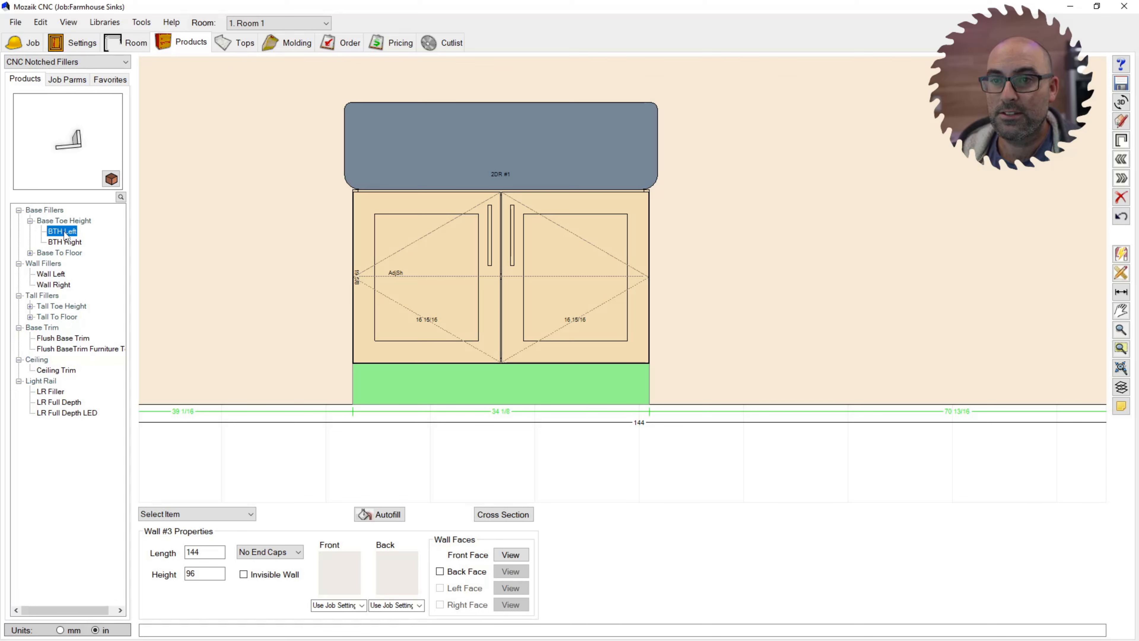
{"action": "left_click_drag", "start_coordinate": [65, 235], "coordinate": [346, 255]}
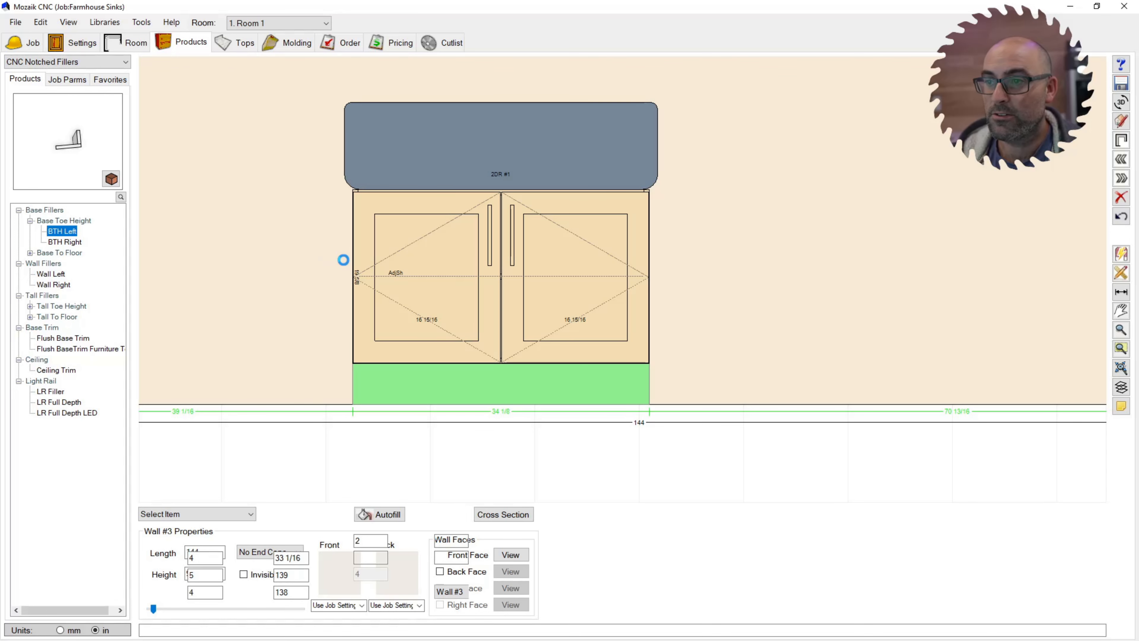
{"action": "scroll", "coordinate": [298, 289], "scroll_direction": "down", "scroll_amount": 2}
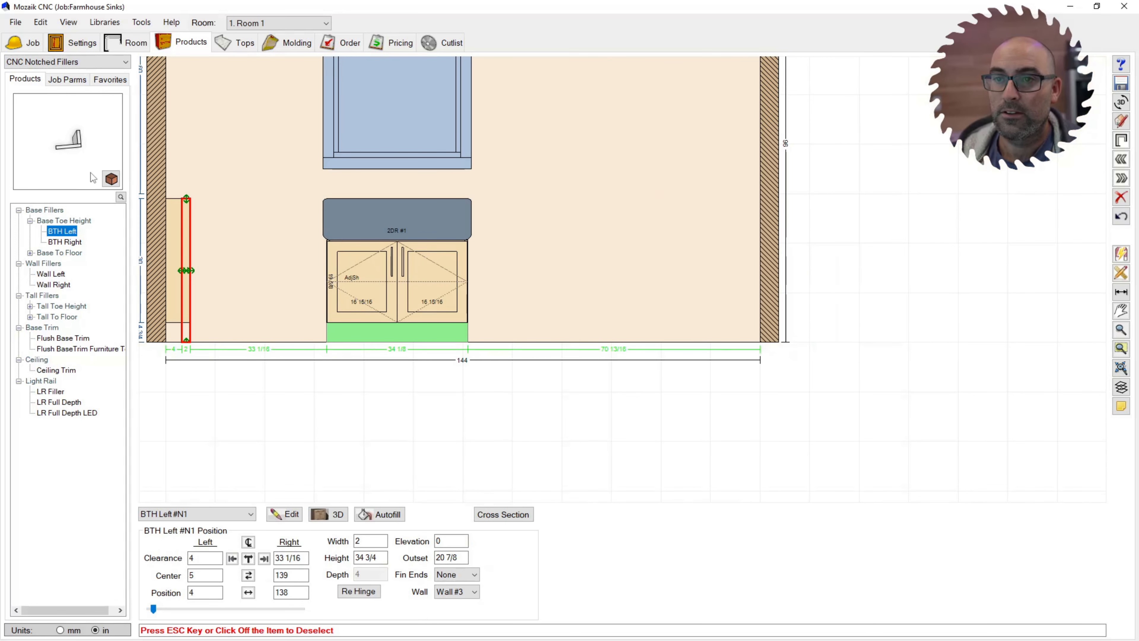
Place a BTH Right filler against the right side of the 2DR cabinet without aligning it on the window
{"action": "left_click_drag", "start_coordinate": [77, 245], "coordinate": [525, 283]}
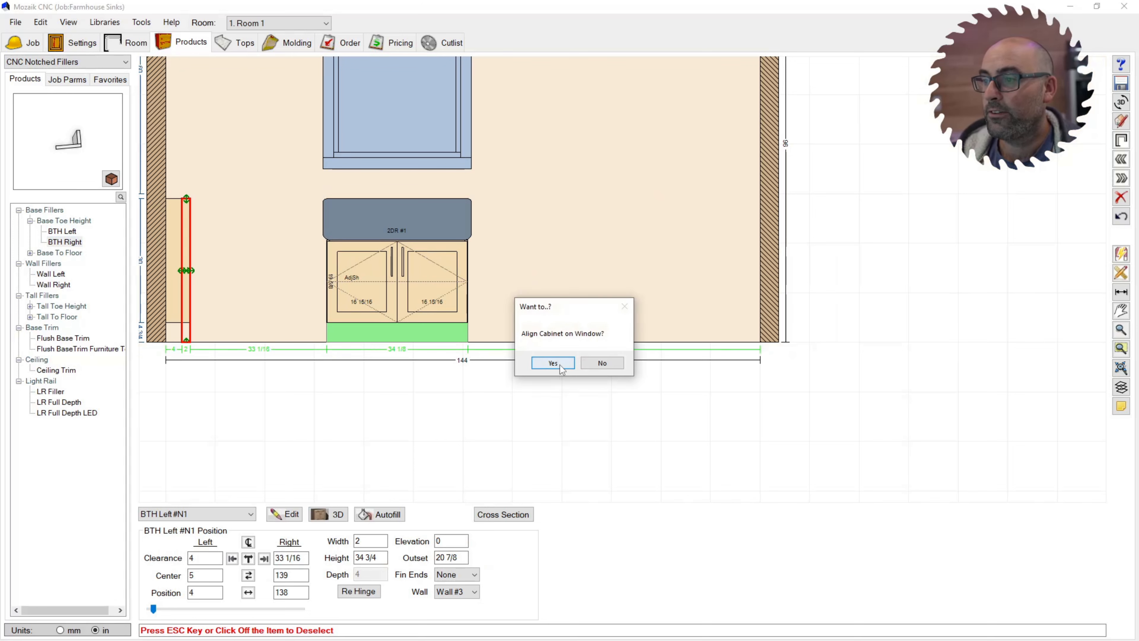
{"action": "left_click", "coordinate": [603, 364]}
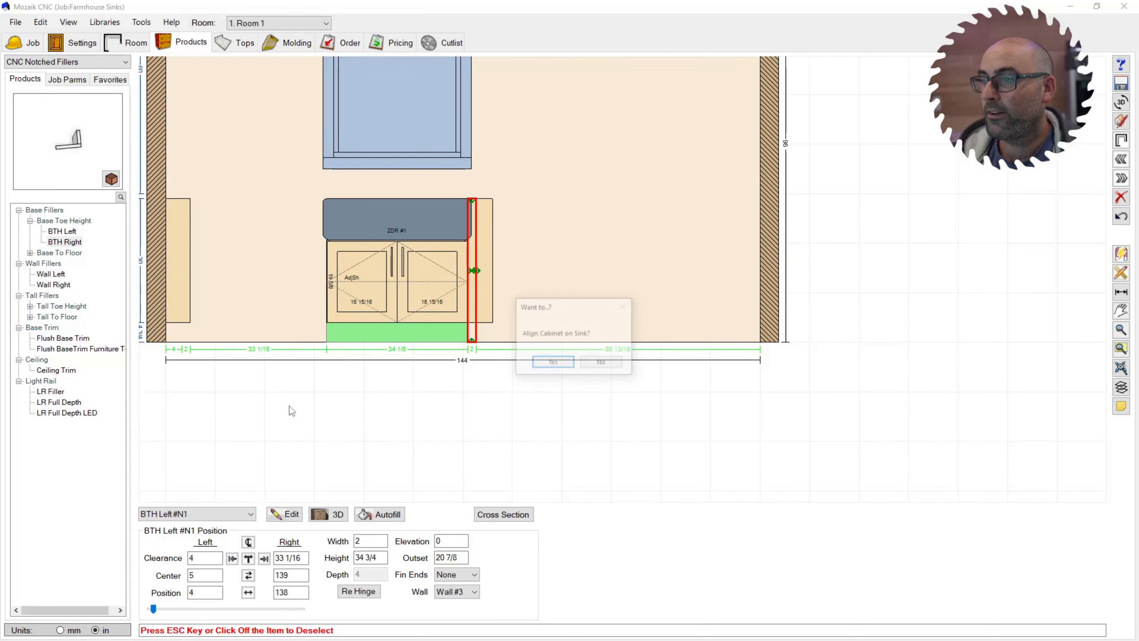
{"action": "left_click", "coordinate": [556, 364]}
{"action": "scroll", "coordinate": [447, 229], "scroll_direction": "up", "scroll_amount": 3}
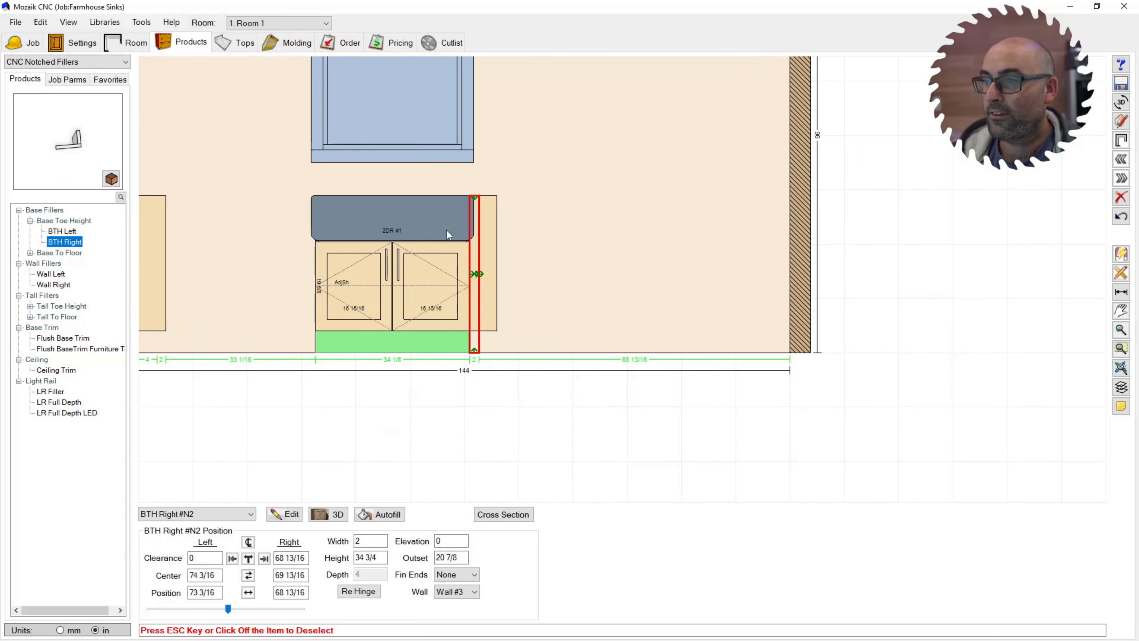
{"action": "scroll", "coordinate": [475, 404], "scroll_direction": "down", "scroll_amount": 3}
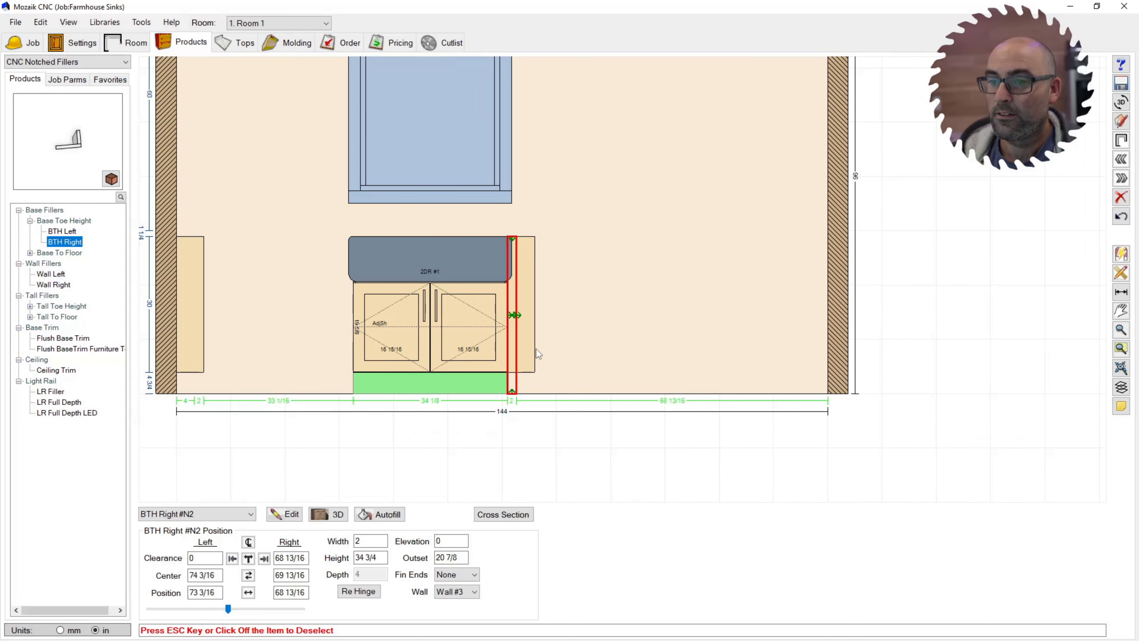
Delete the BTH Right and BTH Left fillers from the wall
{"action": "key", "text": "Delete"}
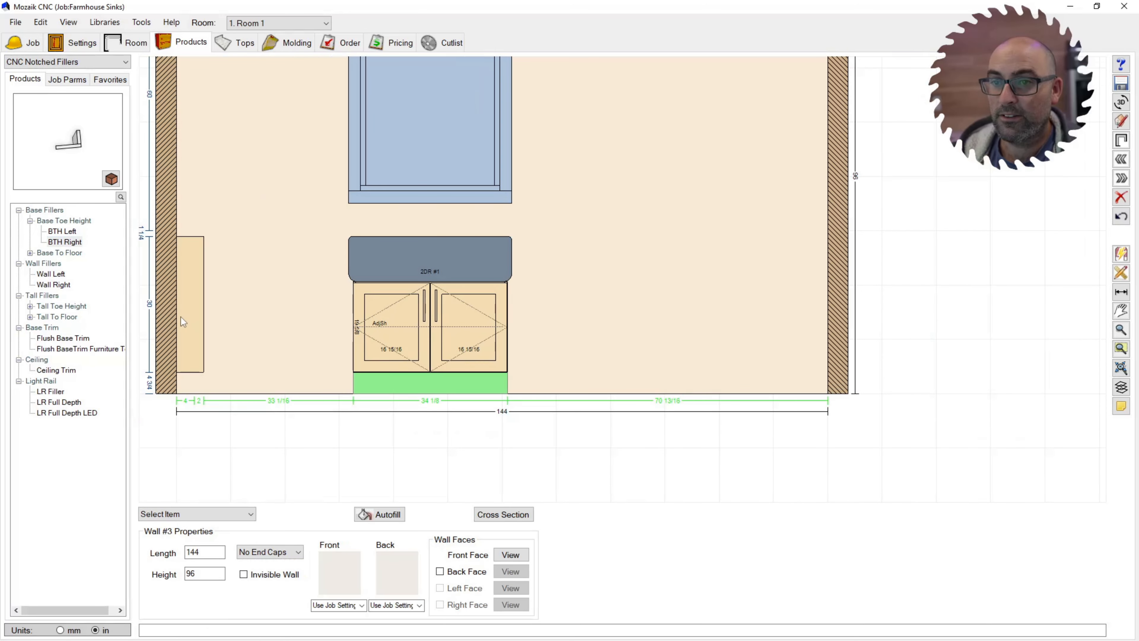
{"action": "left_click", "coordinate": [186, 288]}
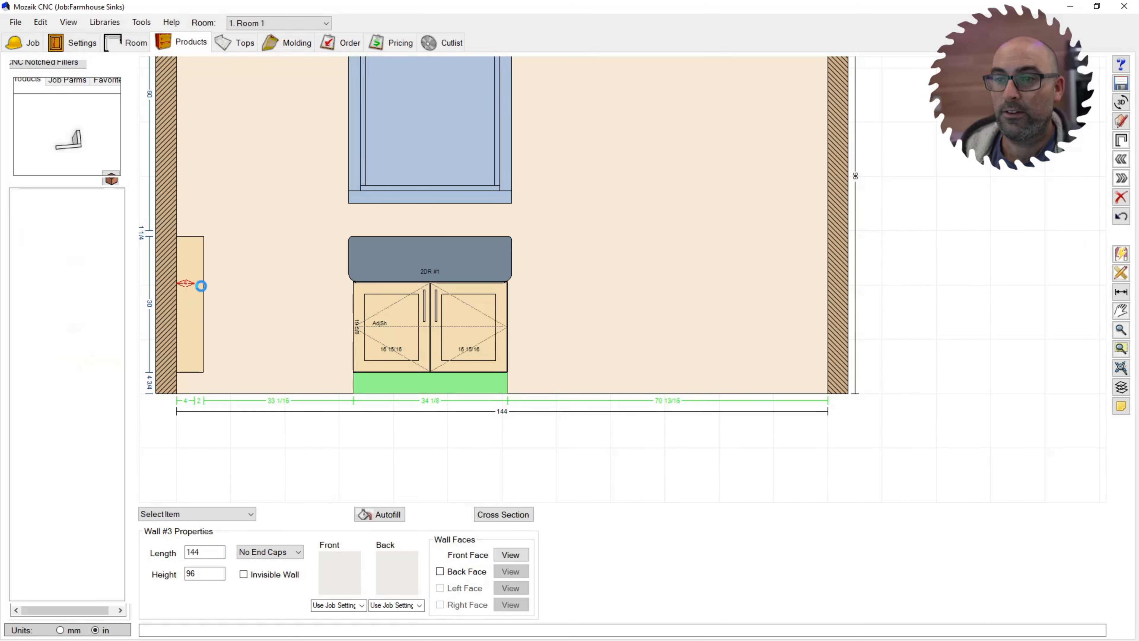
{"action": "key", "text": "Delete"}
Place BTF Left and BTF Right base-to-floor fillers, the right one against the cabinet, declining alignment on the window and sink
{"action": "left_click", "coordinate": [30, 252]}
{"action": "left_click_drag", "start_coordinate": [61, 264], "coordinate": [343, 322]}
{"action": "left_click_drag", "start_coordinate": [77, 275], "coordinate": [606, 344]}
{"action": "left_click", "coordinate": [610, 364]}
{"action": "left_click", "coordinate": [608, 363]}
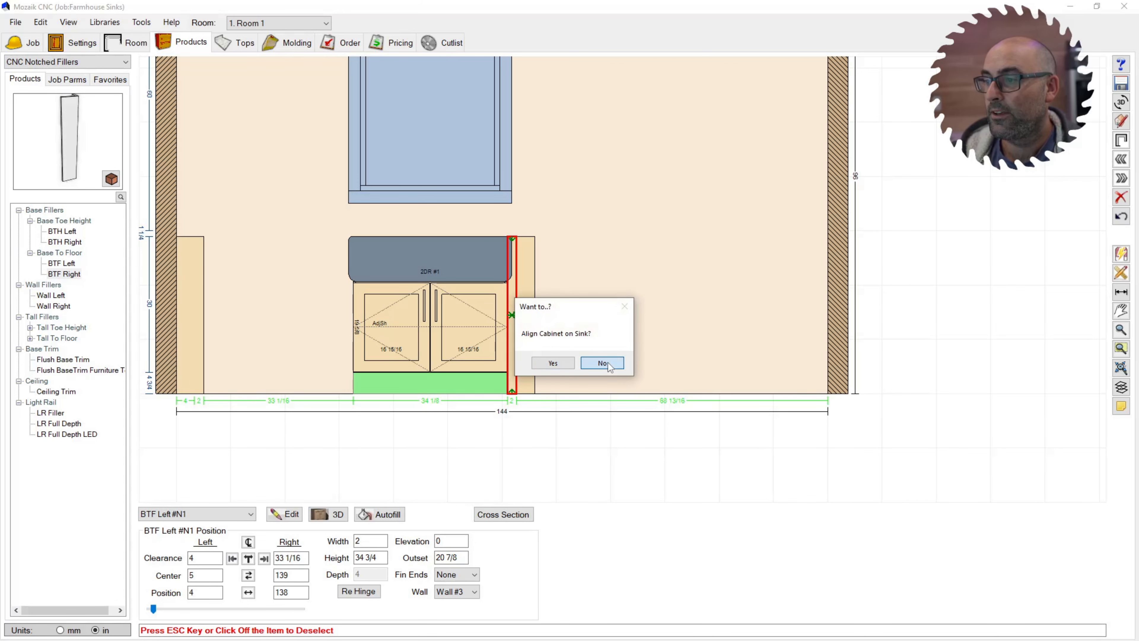
{"action": "scroll", "coordinate": [484, 347], "scroll_direction": "up", "scroll_amount": 3}
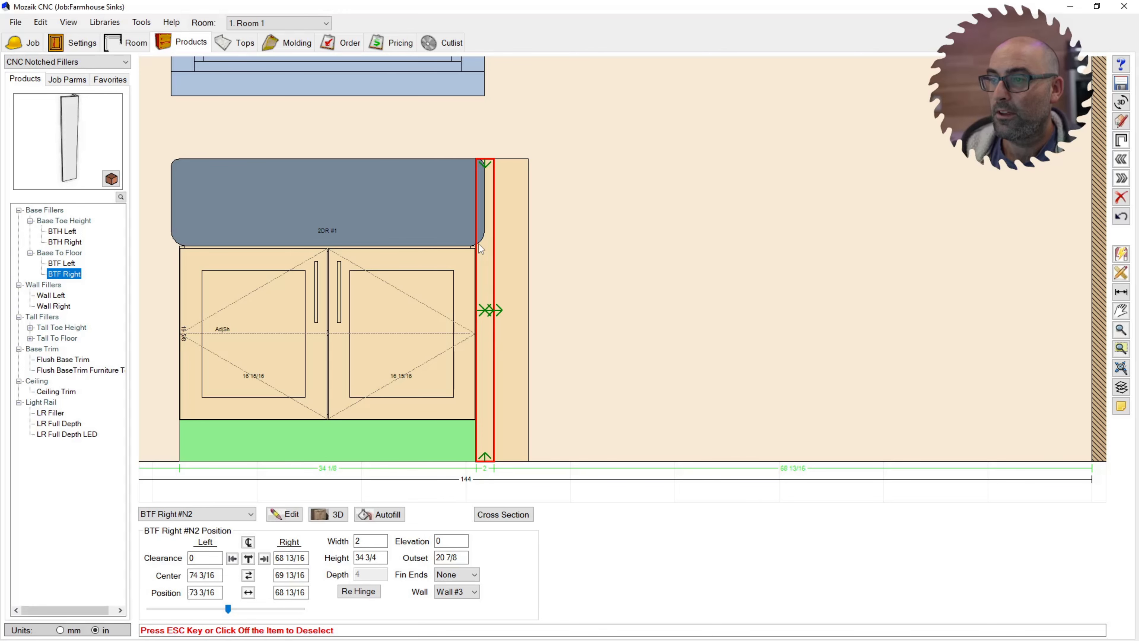
{"action": "scroll", "coordinate": [479, 246], "scroll_direction": "up", "scroll_amount": 2}
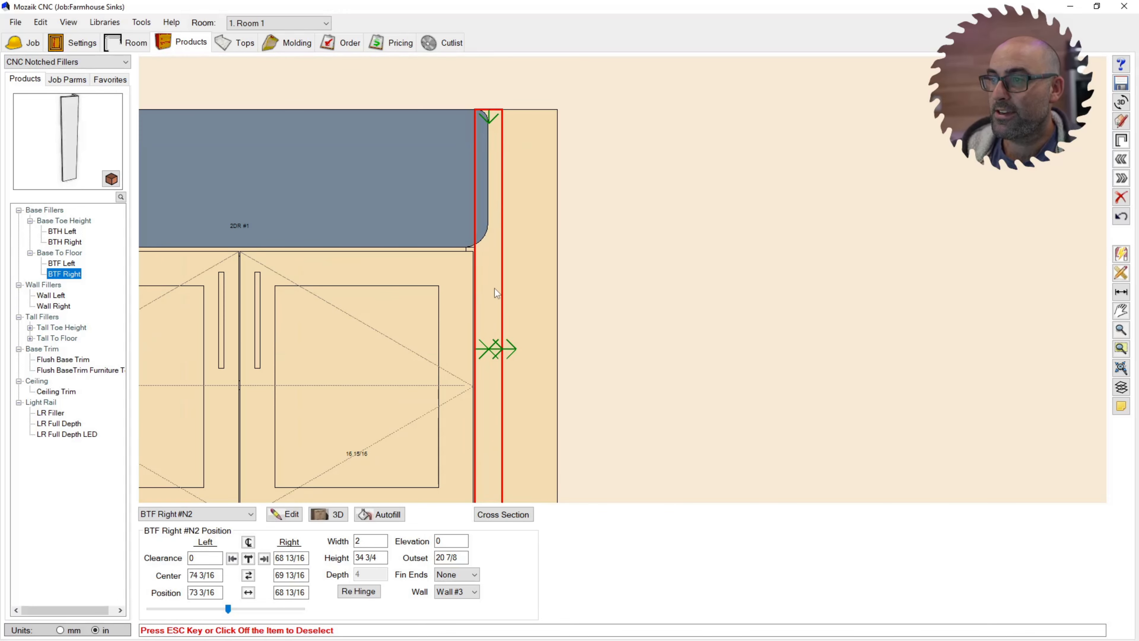
{"action": "double_click", "coordinate": [491, 390]}
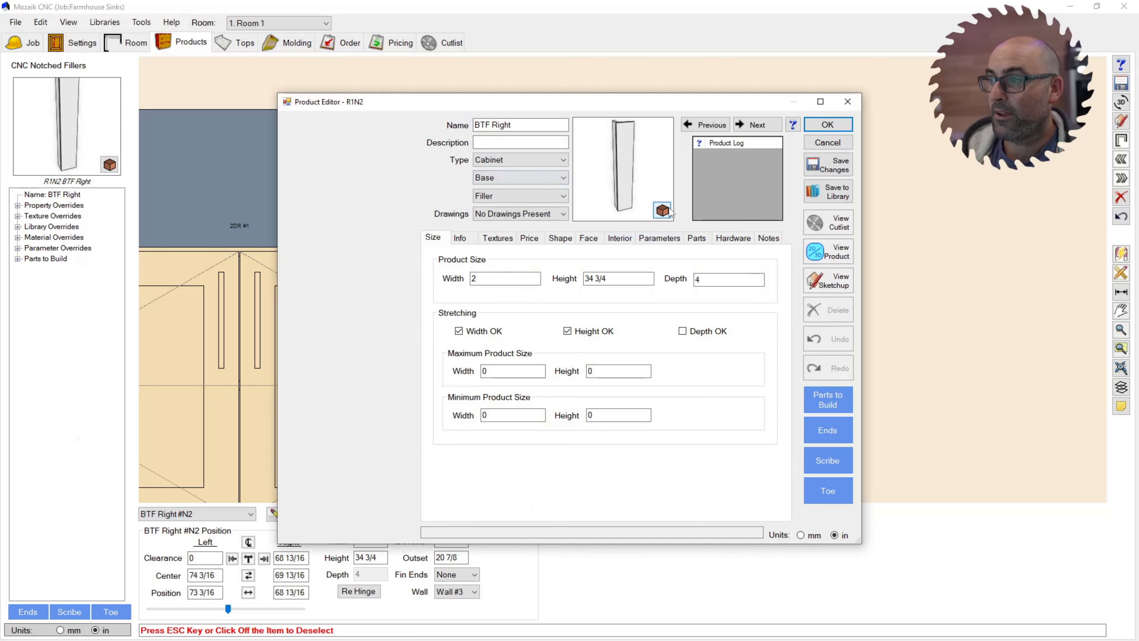
{"action": "left_click", "coordinate": [827, 125]}
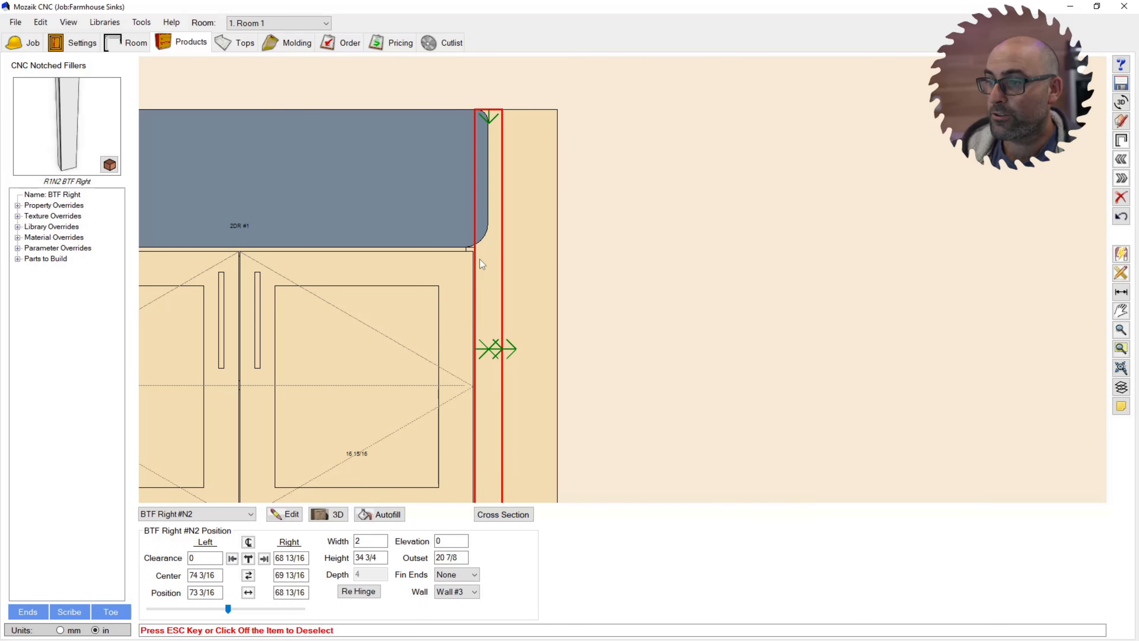
{"action": "scroll", "coordinate": [482, 425], "scroll_direction": "down", "scroll_amount": 3}
{"action": "scroll", "coordinate": [497, 392], "scroll_direction": "up", "scroll_amount": 1}
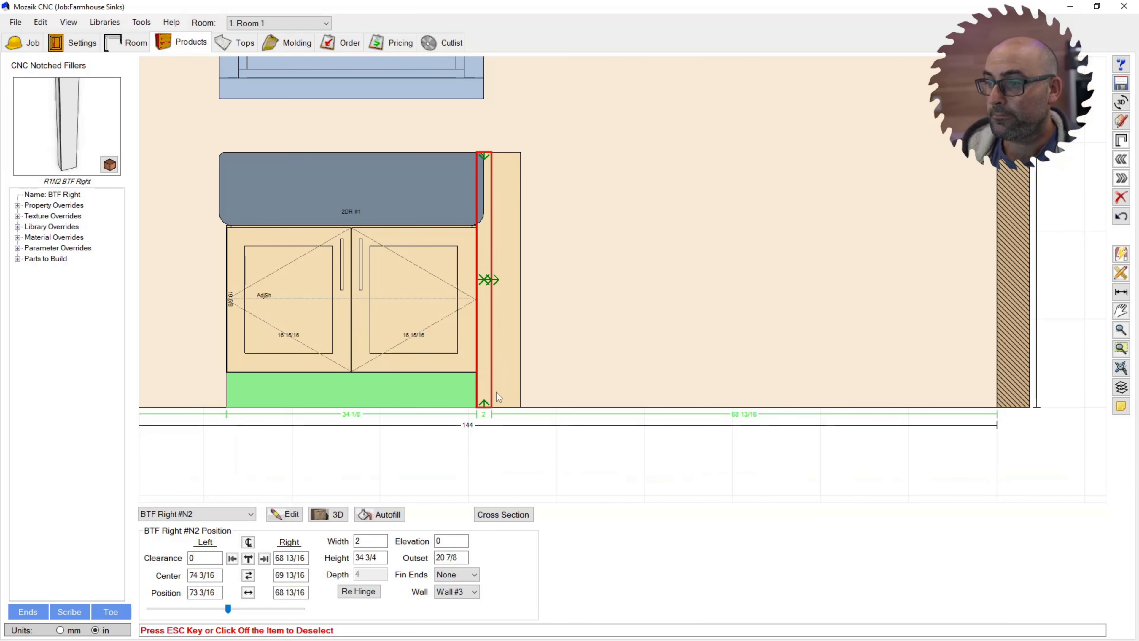
Override the BTF Right filler's ScribeWall parameter from the Other category with a value of 0
{"action": "double_click", "coordinate": [482, 340]}
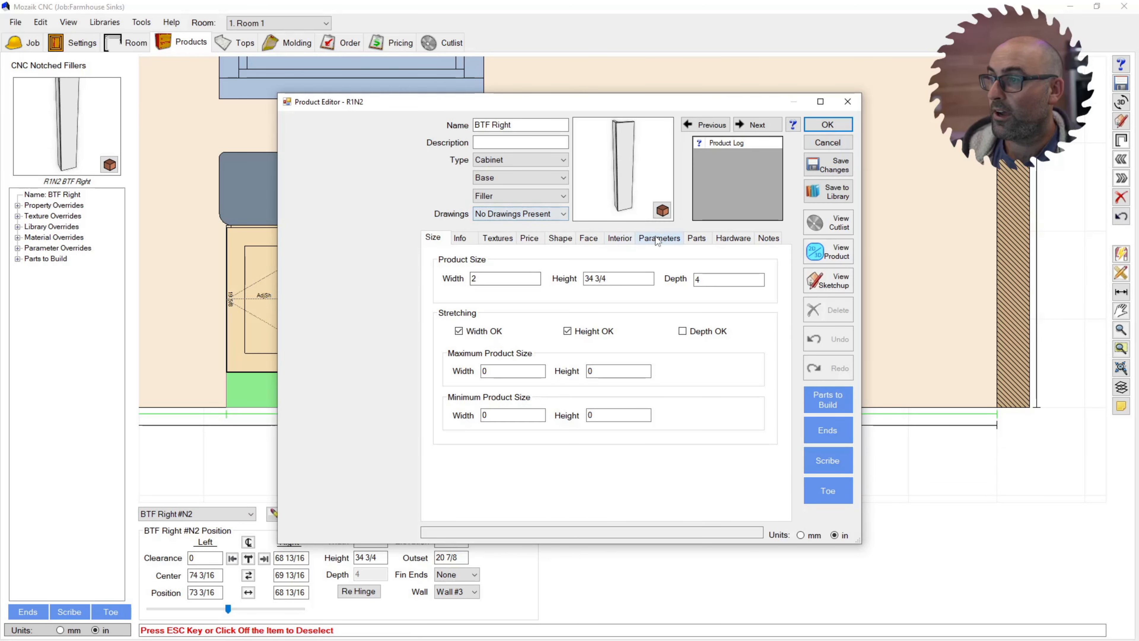
{"action": "left_click", "coordinate": [657, 239]}
{"action": "left_click", "coordinate": [611, 511]}
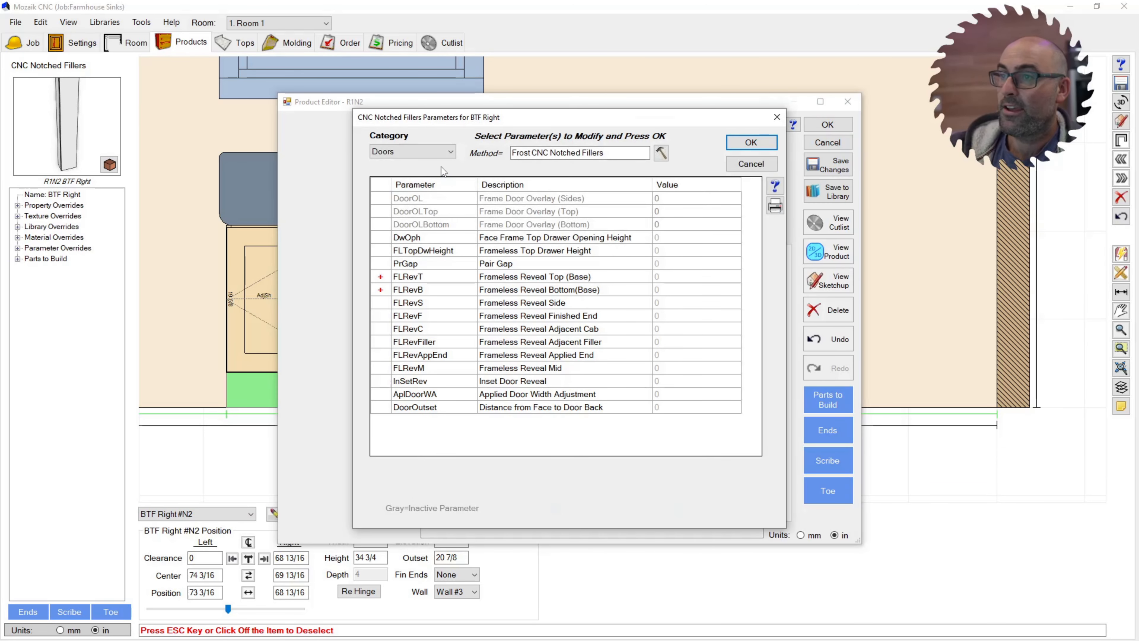
{"action": "left_click", "coordinate": [439, 152]}
{"action": "left_click", "coordinate": [409, 296]}
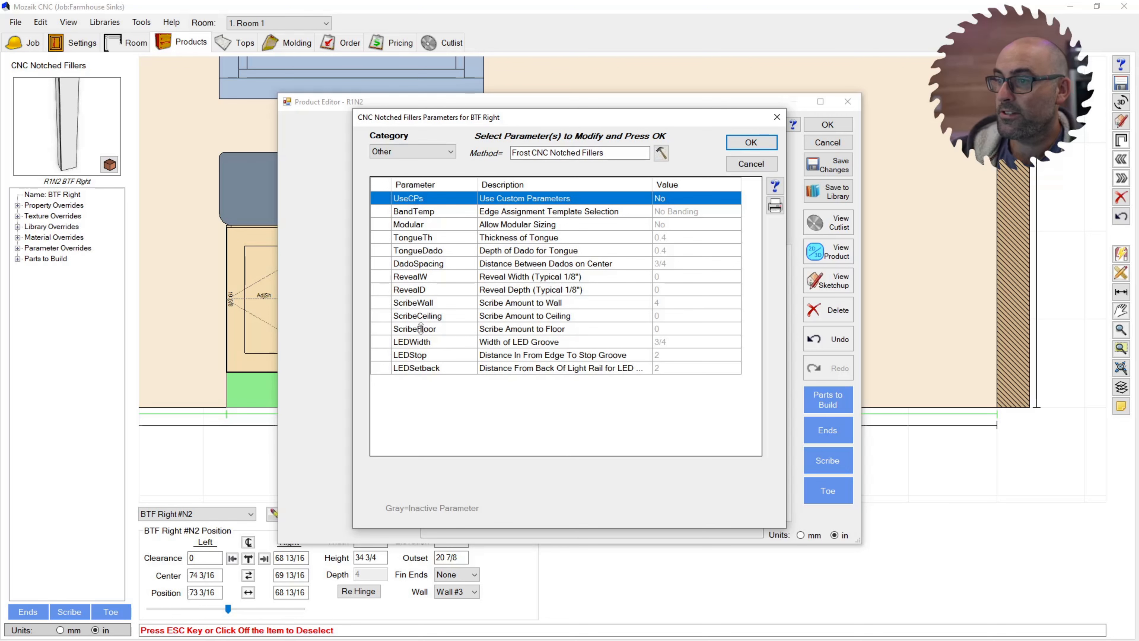
{"action": "left_click", "coordinate": [663, 303]}
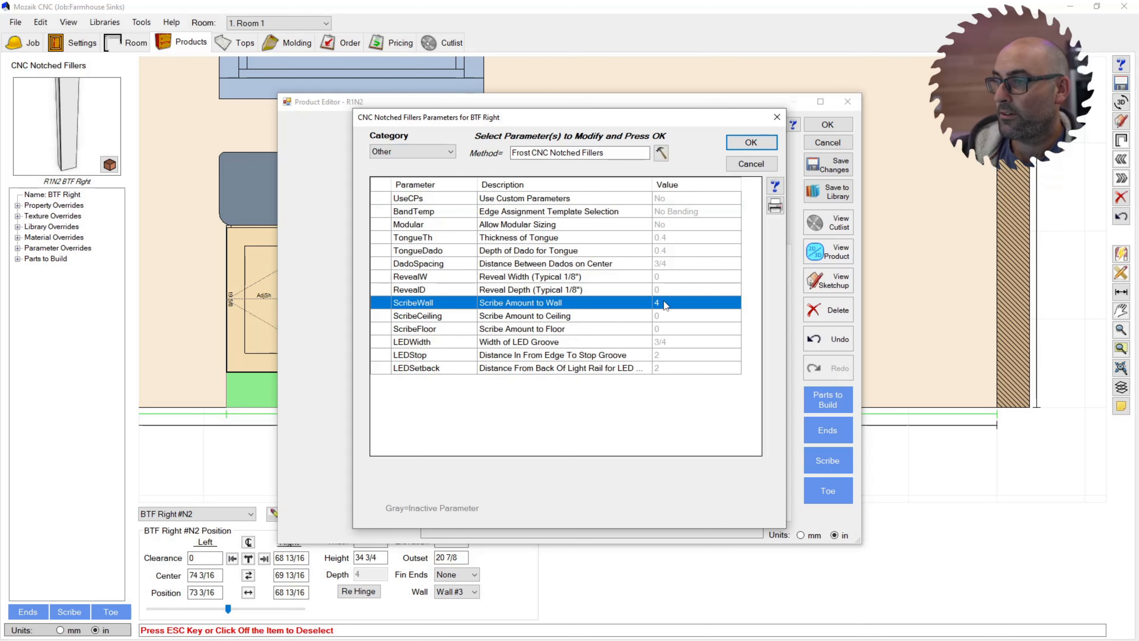
{"action": "left_click", "coordinate": [750, 149]}
{"action": "left_click", "coordinate": [727, 291]}
{"action": "type", "text": "0"}
{"action": "key", "text": "Return"}
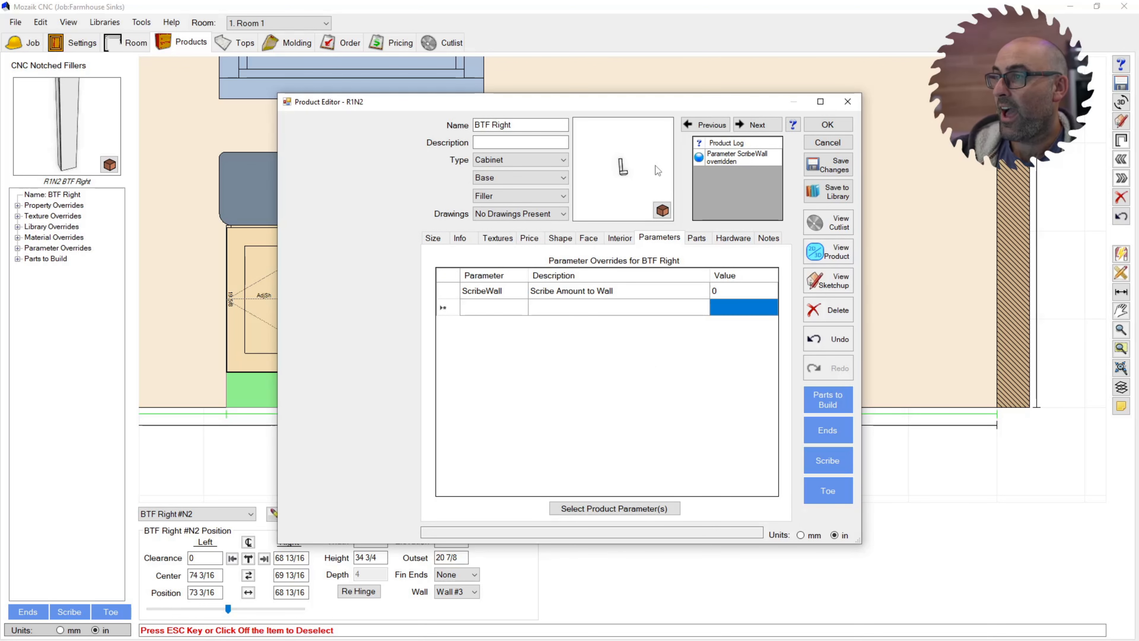
{"action": "left_click", "coordinate": [827, 124]}
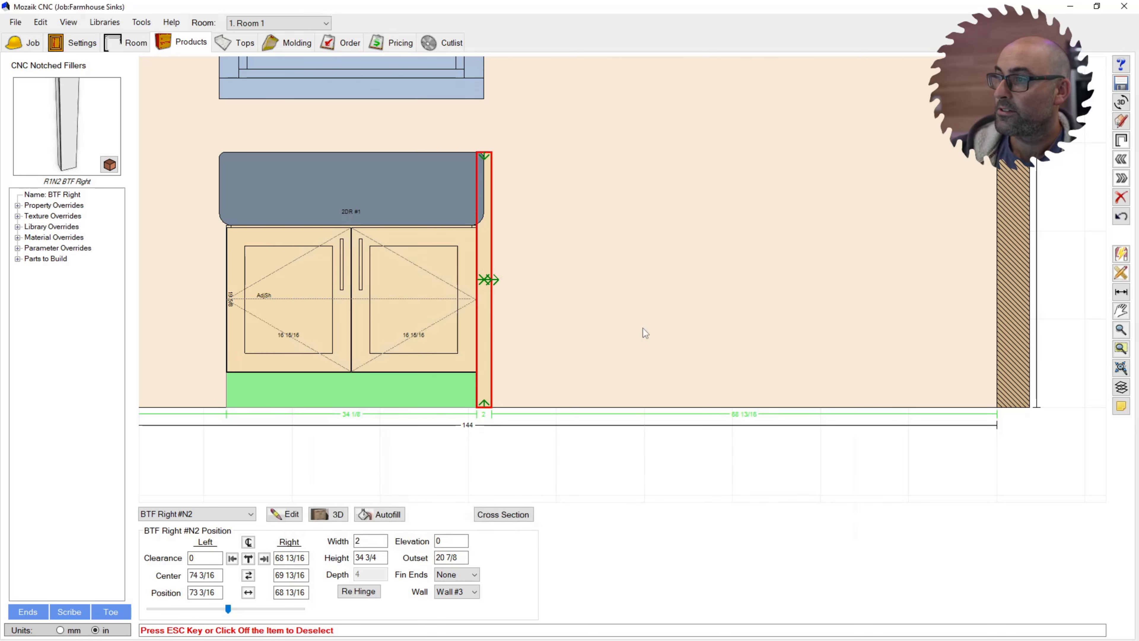
Move the BTF Left filler along the wall until it butts against the left side of the 2DR cabinet
{"action": "scroll", "coordinate": [619, 292], "scroll_direction": "down", "scroll_amount": 2}
{"action": "scroll", "coordinate": [197, 326], "scroll_direction": "up", "scroll_amount": 1}
{"action": "scroll", "coordinate": [450, 262], "scroll_direction": "down", "scroll_amount": 2}
{"action": "left_click", "coordinate": [199, 274]}
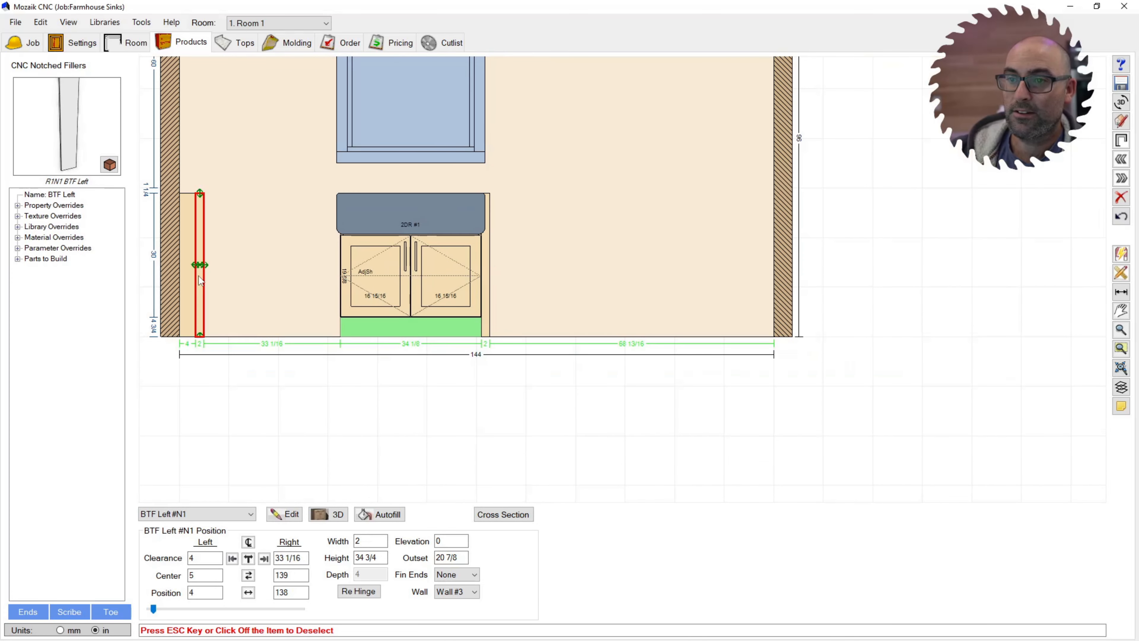
{"action": "left_click", "coordinate": [264, 558]}
{"action": "scroll", "coordinate": [341, 300], "scroll_direction": "up", "scroll_amount": 2}
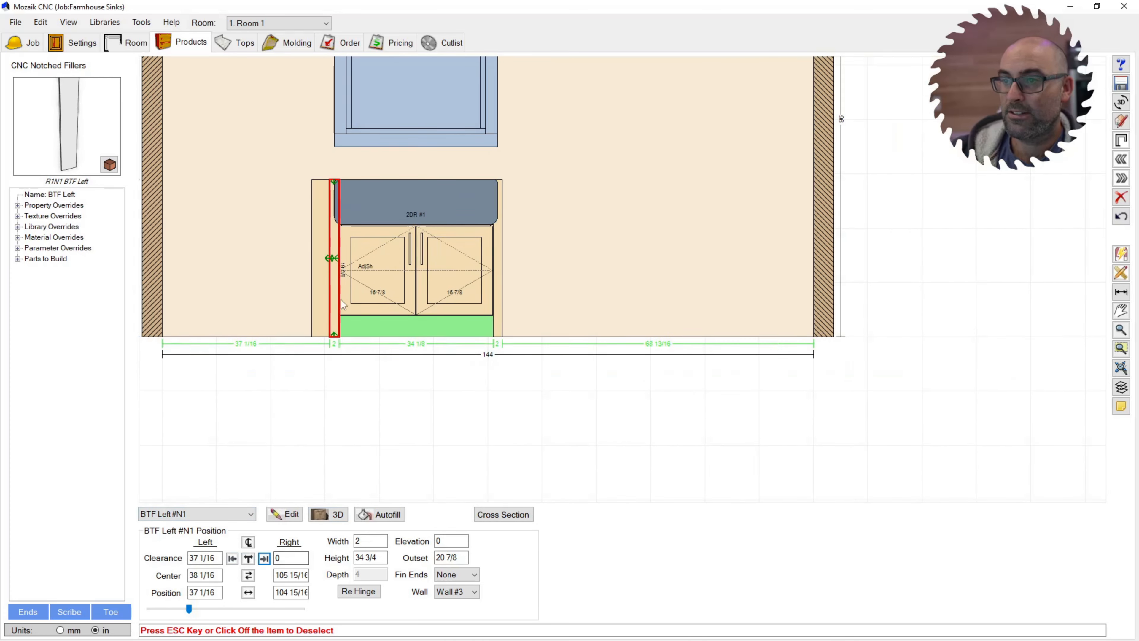
Override the BTF Left filler's ScribeWall parameter from the Other category with a value of 0
{"action": "left_click", "coordinate": [285, 514]}
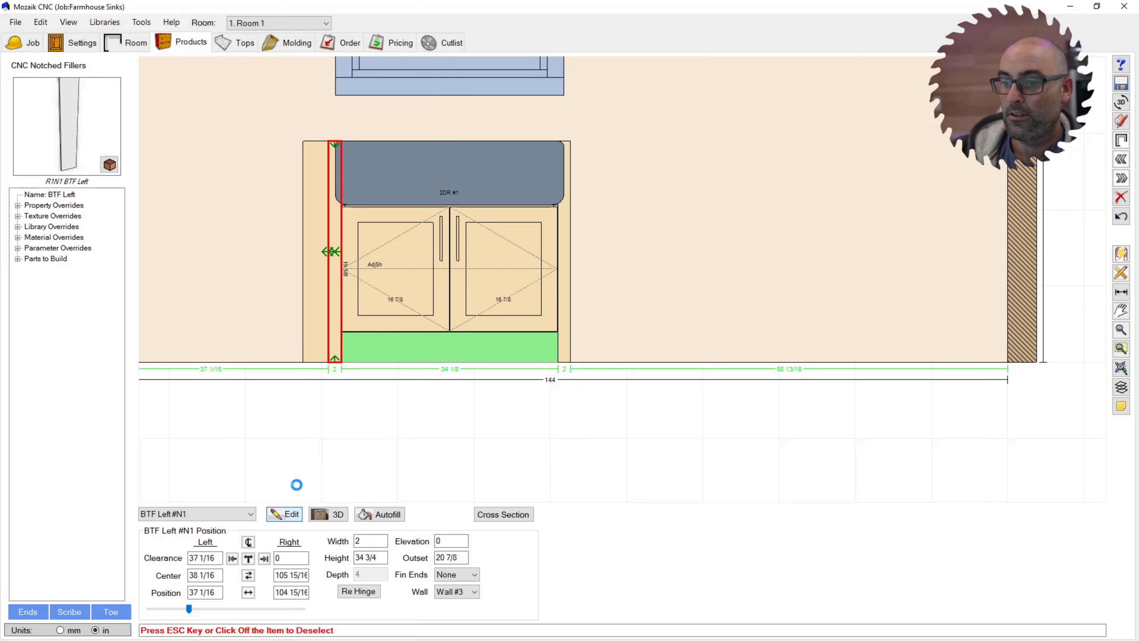
{"action": "left_click", "coordinate": [659, 239]}
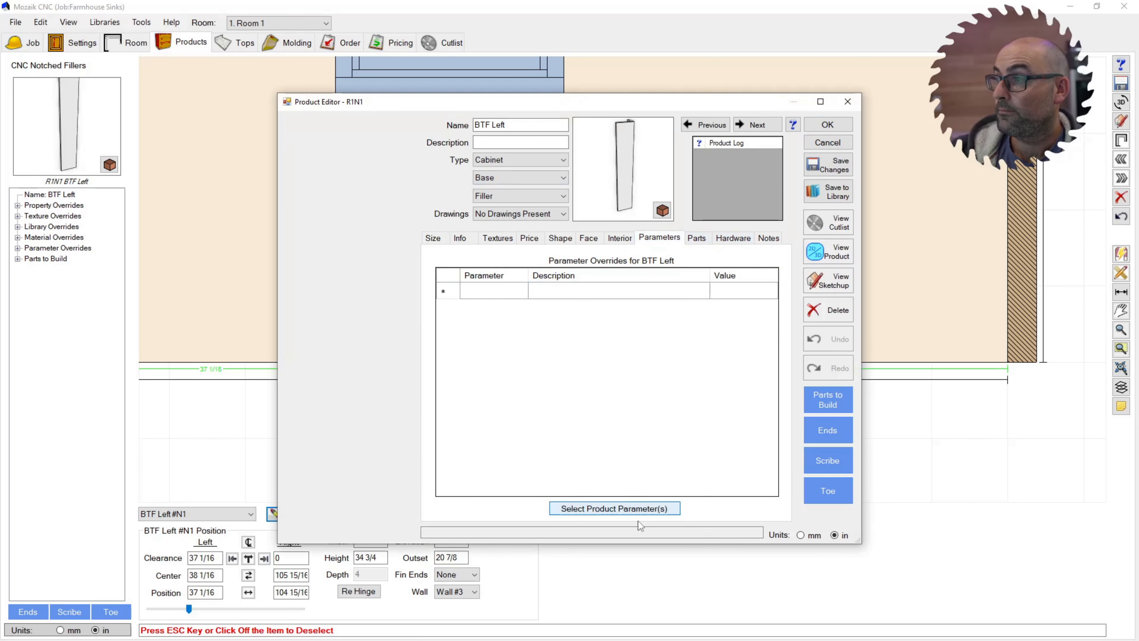
{"action": "left_click", "coordinate": [621, 510]}
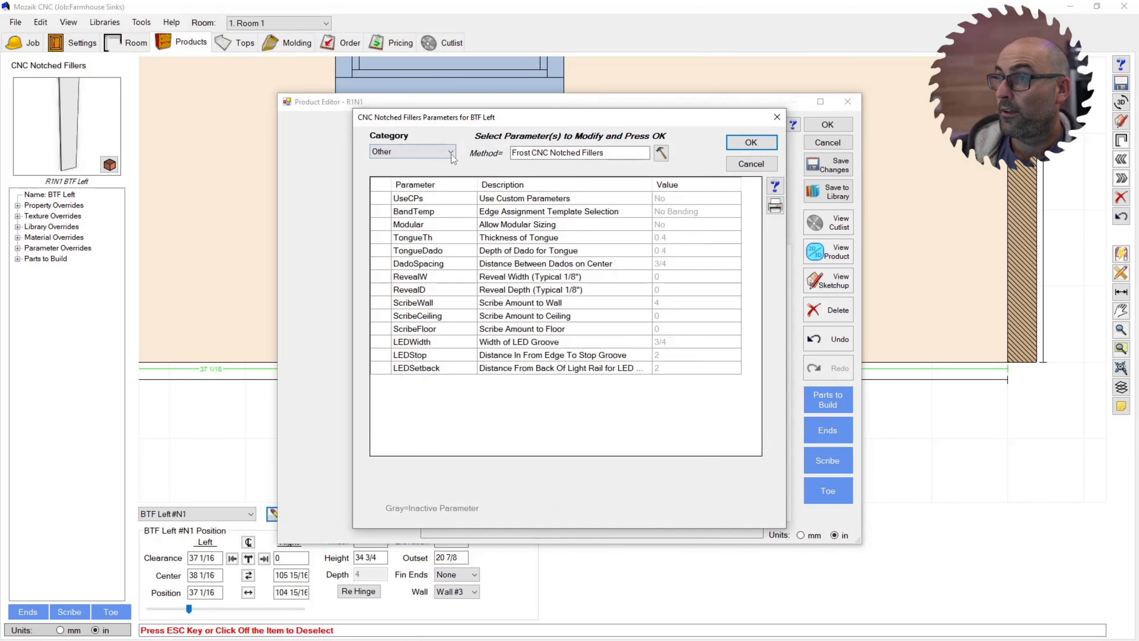
{"action": "left_click", "coordinate": [659, 315]}
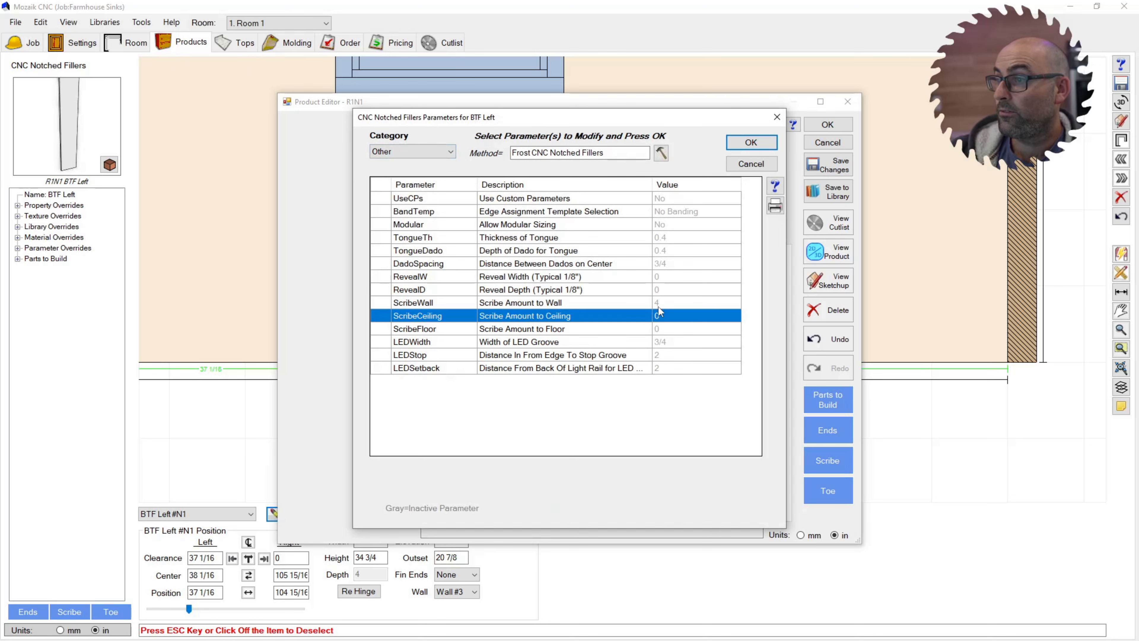
{"action": "left_click", "coordinate": [575, 302]}
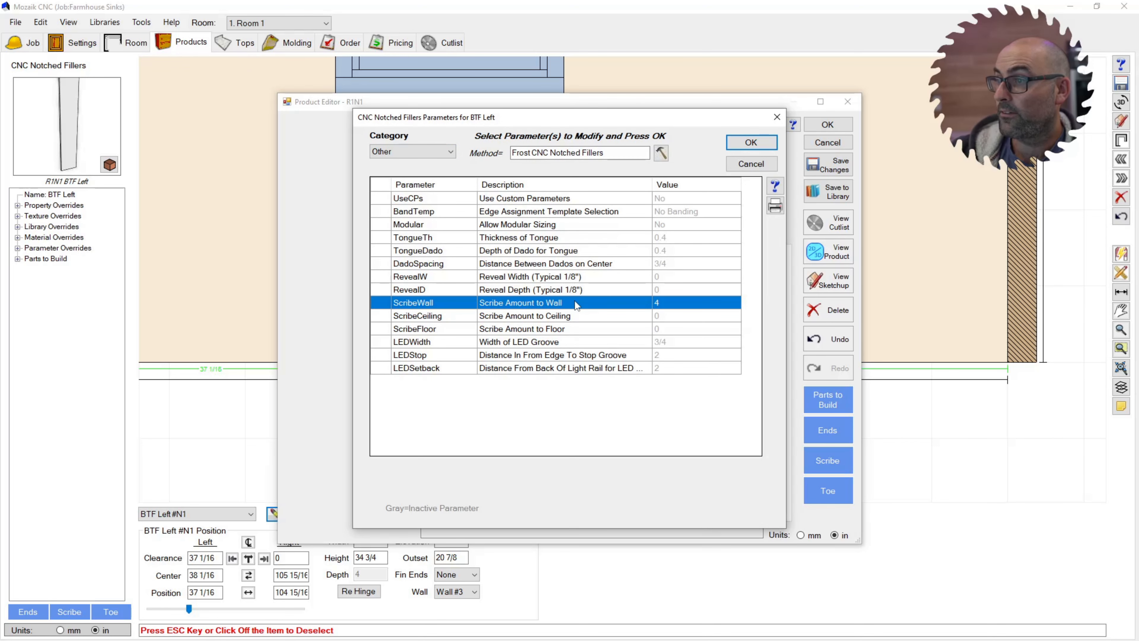
{"action": "left_click", "coordinate": [751, 142]}
{"action": "left_click", "coordinate": [724, 297]}
{"action": "type", "text": "0"}
{"action": "key", "text": "Return"}
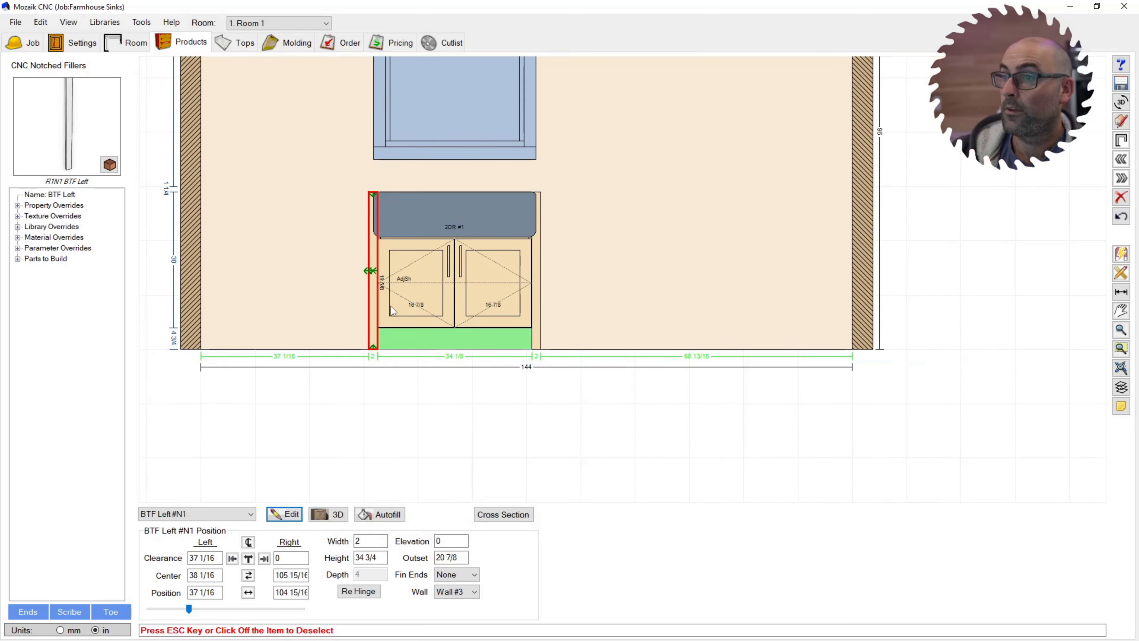
{"action": "left_click", "coordinate": [320, 288]}
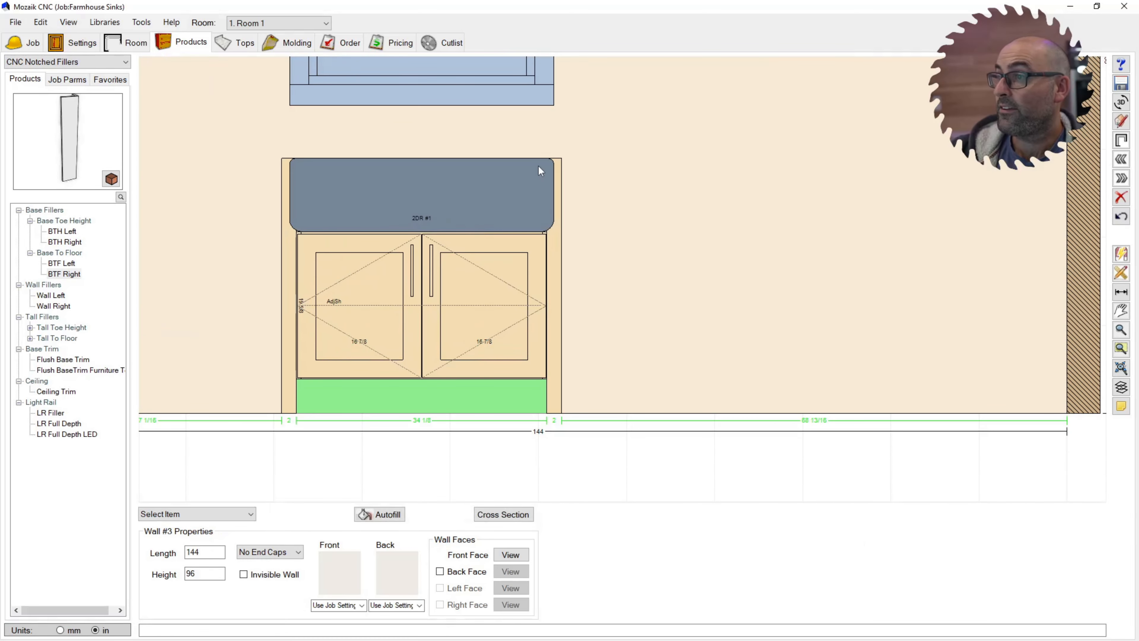
Override the 2DR sink cabinet's BTop parameter from the Tops category with Full Top
{"action": "left_click", "coordinate": [384, 275]}
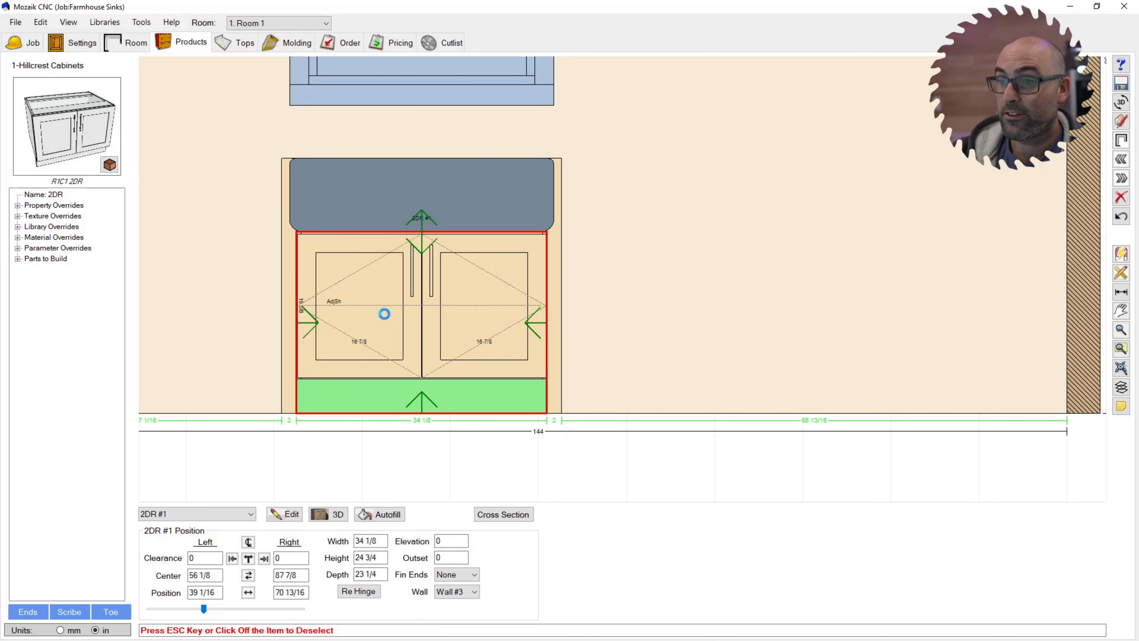
{"action": "double_click", "coordinate": [389, 296]}
{"action": "left_click_drag", "start_coordinate": [628, 207], "coordinate": [642, 159]}
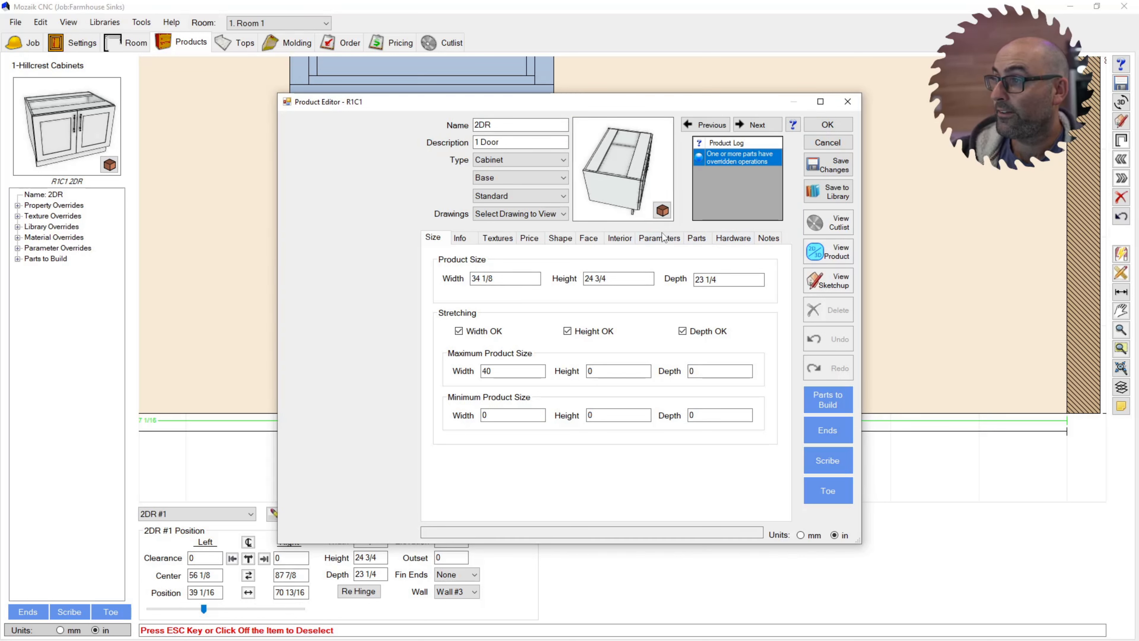
{"action": "left_click", "coordinate": [620, 238]}
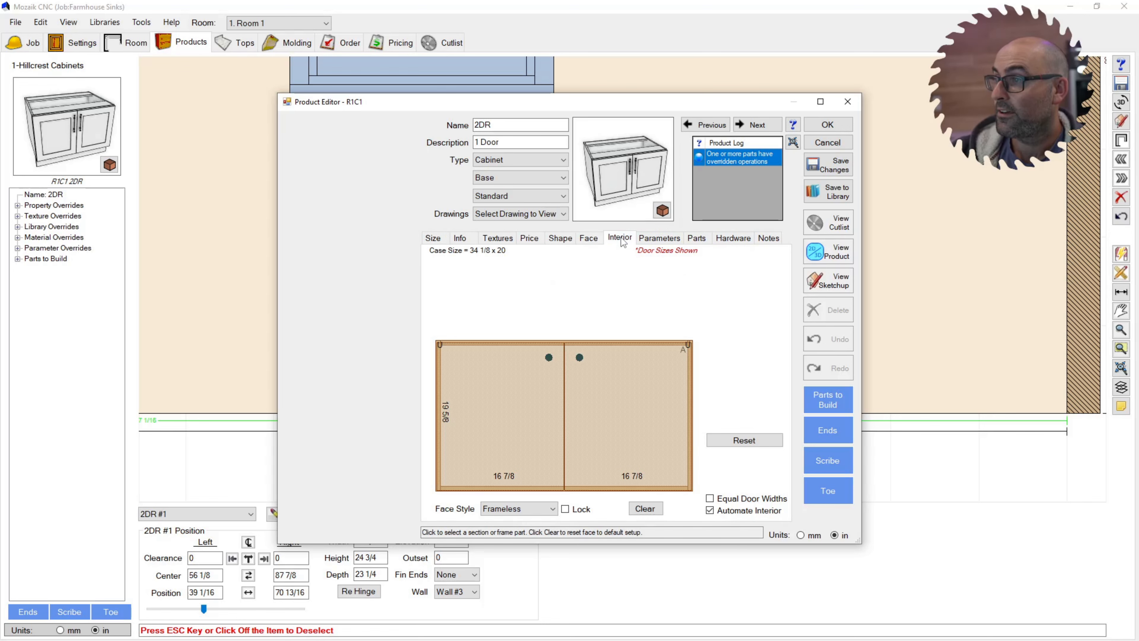
{"action": "left_click", "coordinate": [660, 238]}
{"action": "left_click", "coordinate": [604, 511]}
{"action": "left_click", "coordinate": [432, 152]}
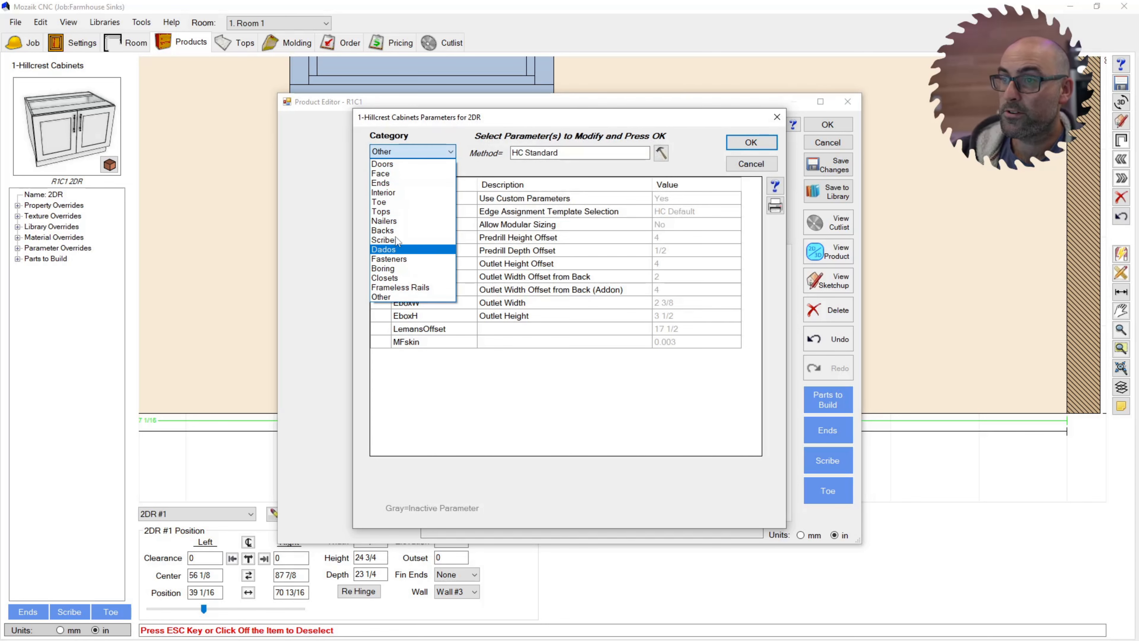
{"action": "left_click", "coordinate": [395, 210]}
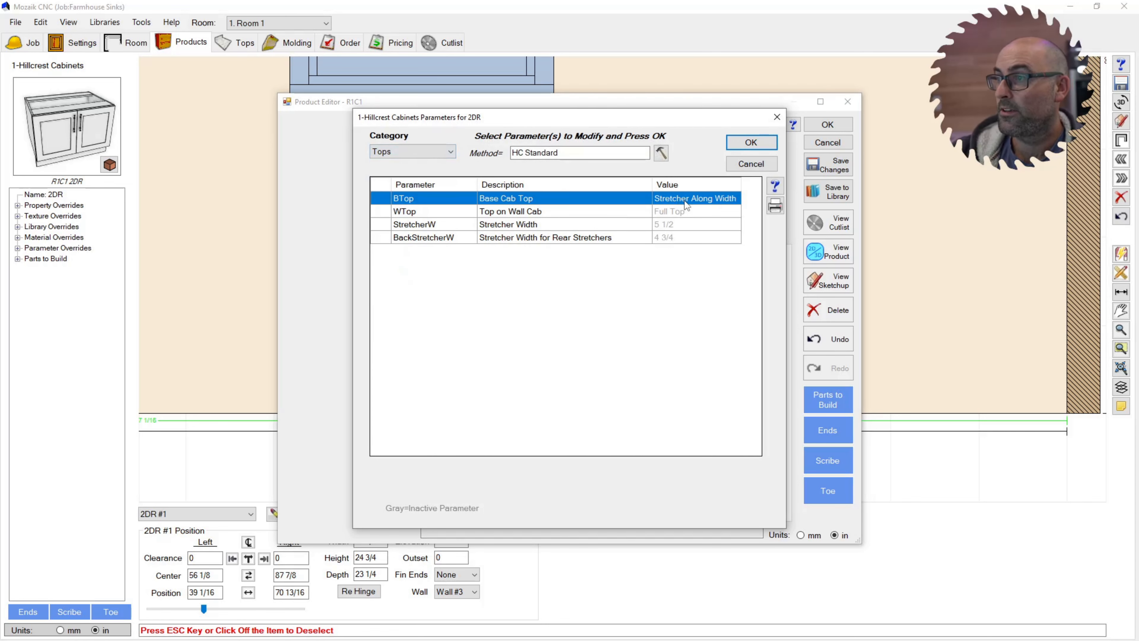
{"action": "left_click", "coordinate": [751, 142]}
{"action": "left_click", "coordinate": [740, 358]}
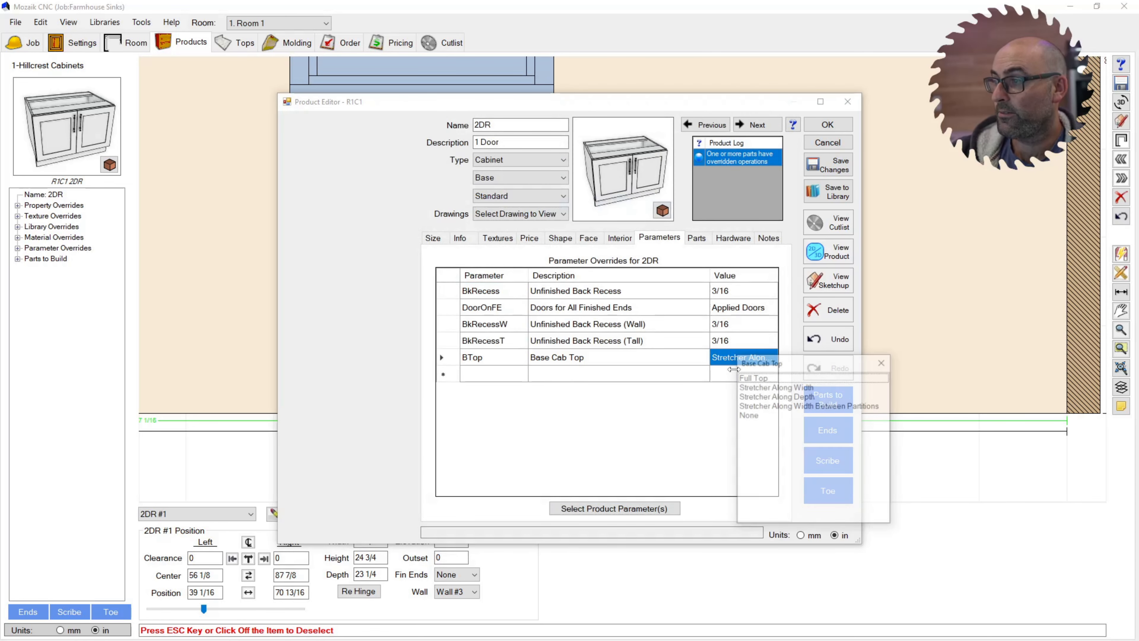
{"action": "left_click", "coordinate": [747, 381]}
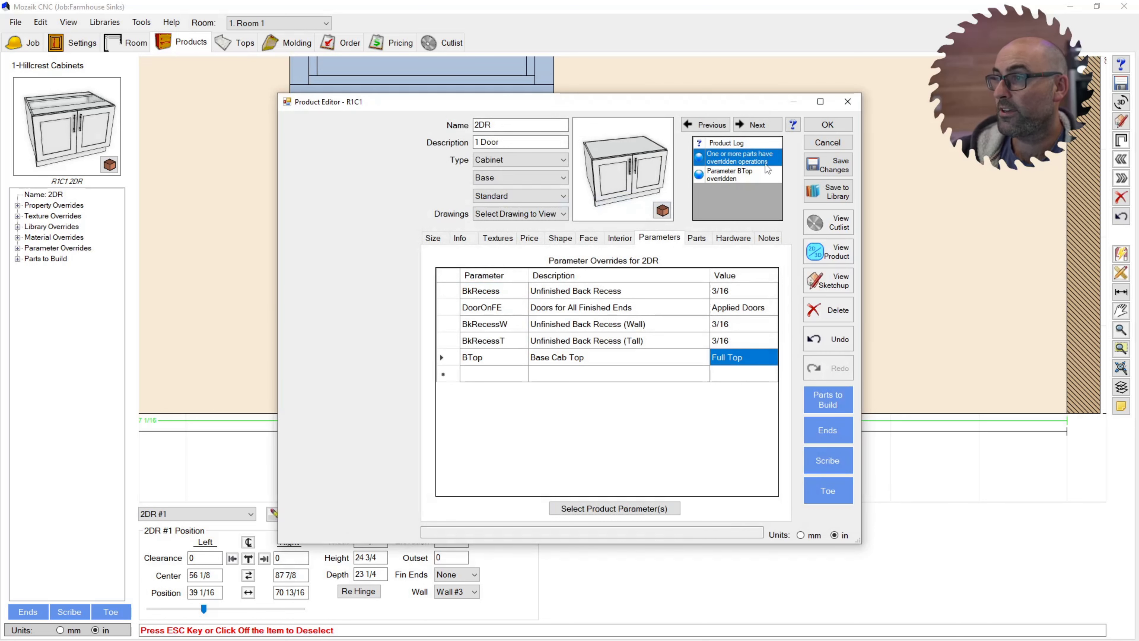
Change the 2DR cabinet's adjustable shelf to Fixed and move it up under the top with an opening height of 0 above it
{"action": "left_click", "coordinate": [630, 241]}
{"action": "left_click_drag", "start_coordinate": [551, 413], "coordinate": [550, 360]}
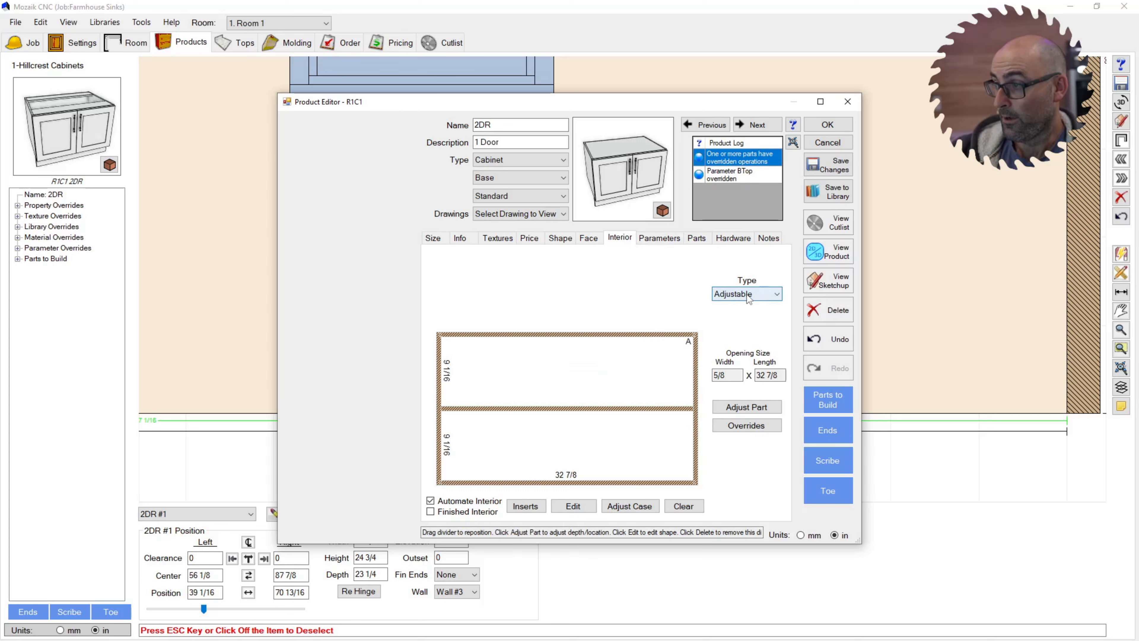
{"action": "left_click", "coordinate": [759, 294]}
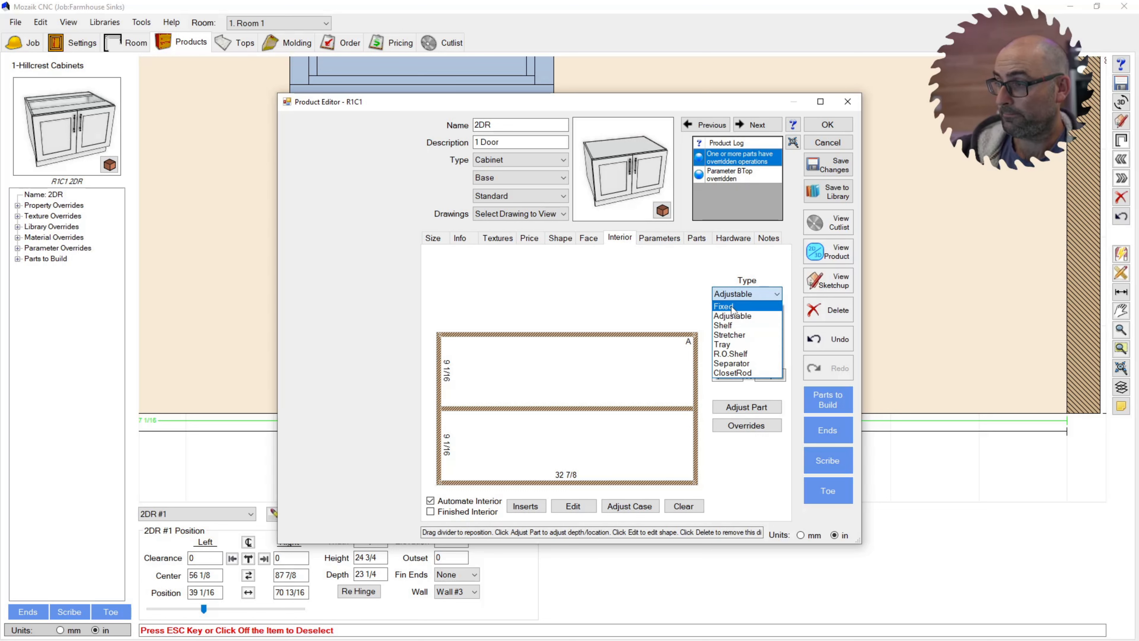
{"action": "left_click", "coordinate": [732, 307]}
{"action": "left_click_drag", "start_coordinate": [565, 414], "coordinate": [562, 376]}
{"action": "left_click", "coordinate": [768, 373]}
{"action": "type", "text": "0"}
{"action": "key", "text": "Return"}
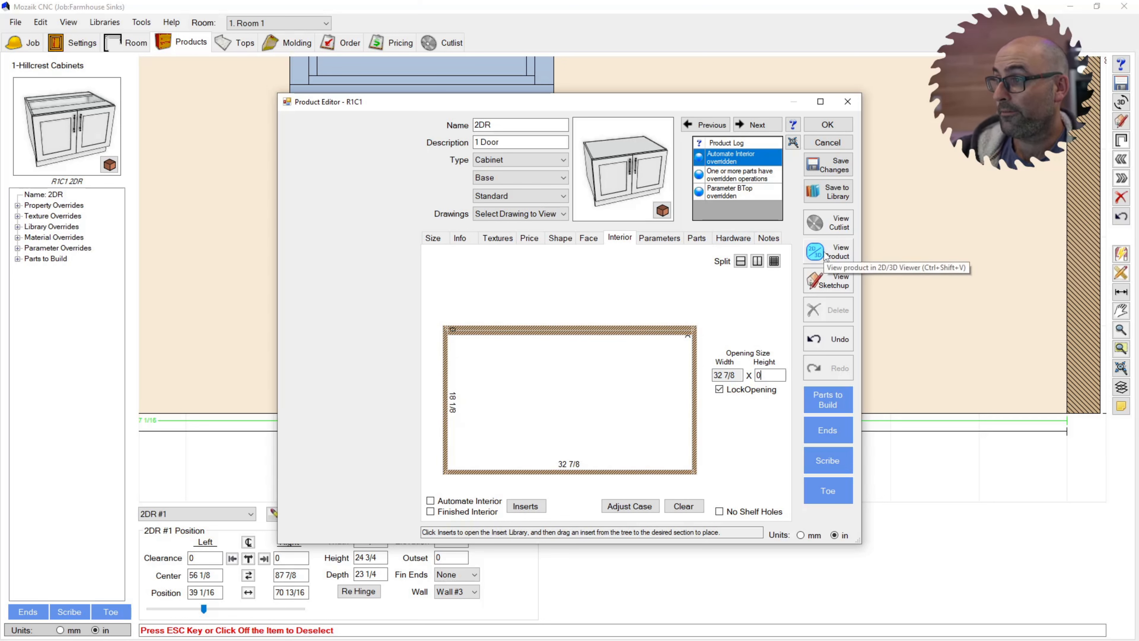
{"action": "left_click_drag", "start_coordinate": [609, 187], "coordinate": [636, 158]}
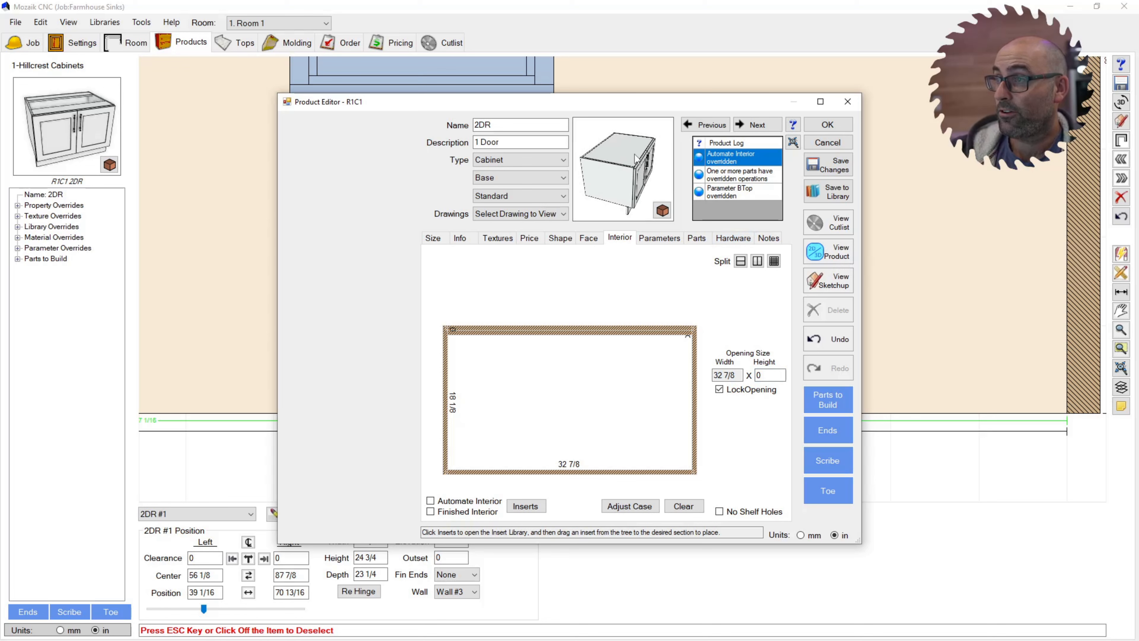
{"action": "left_click", "coordinate": [828, 125]}
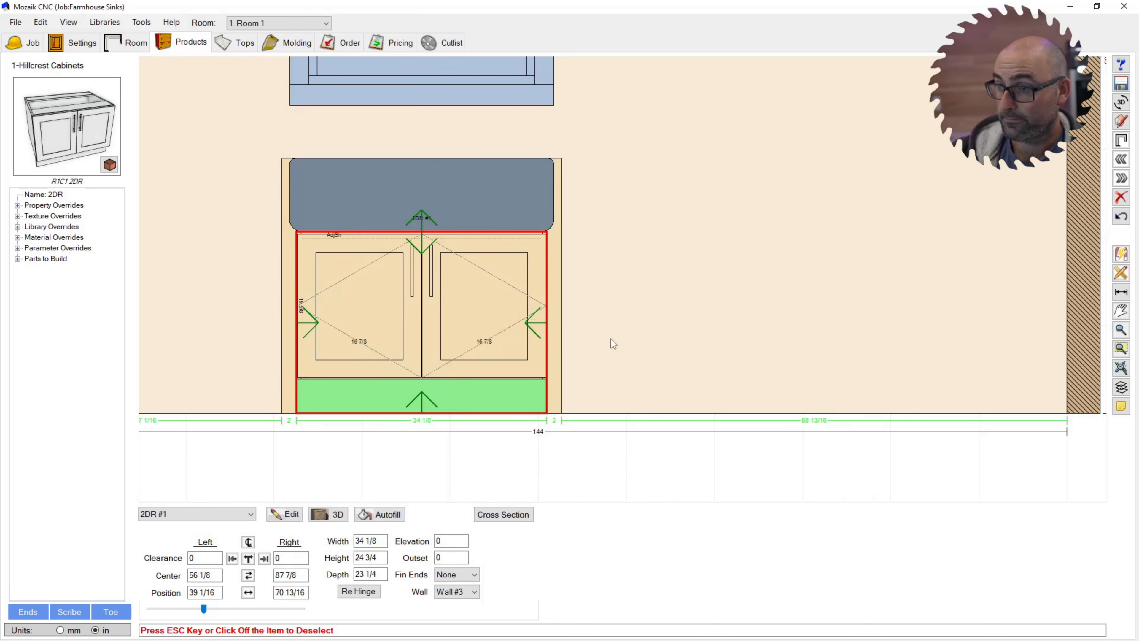
Place a 3DRW base cabinet from the 1-Hillcrest Cabinets library against the outer side of each base-to-floor filler
{"action": "scroll", "coordinate": [321, 259], "scroll_direction": "down", "scroll_amount": 2}
{"action": "scroll", "coordinate": [290, 262], "scroll_direction": "up", "scroll_amount": 3}
{"action": "scroll", "coordinate": [495, 274], "scroll_direction": "down", "scroll_amount": 3}
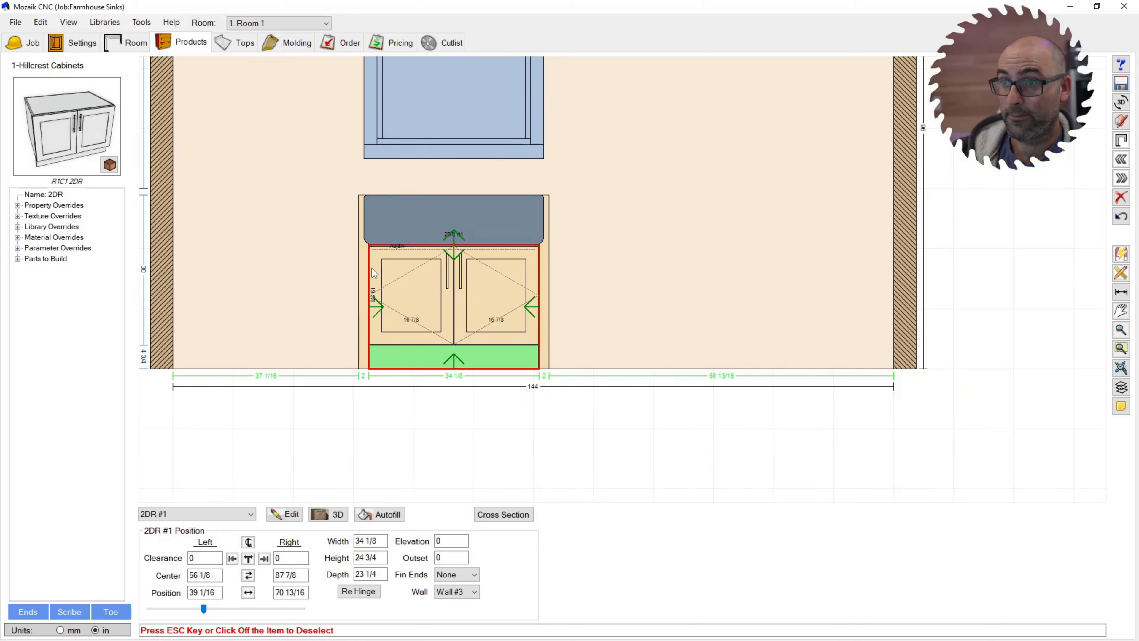
{"action": "scroll", "coordinate": [365, 258], "scroll_direction": "up", "scroll_amount": 2}
{"action": "left_click", "coordinate": [660, 226]}
{"action": "scroll", "coordinate": [316, 225], "scroll_direction": "down", "scroll_amount": 3}
{"action": "scroll", "coordinate": [296, 236], "scroll_direction": "up", "scroll_amount": 1}
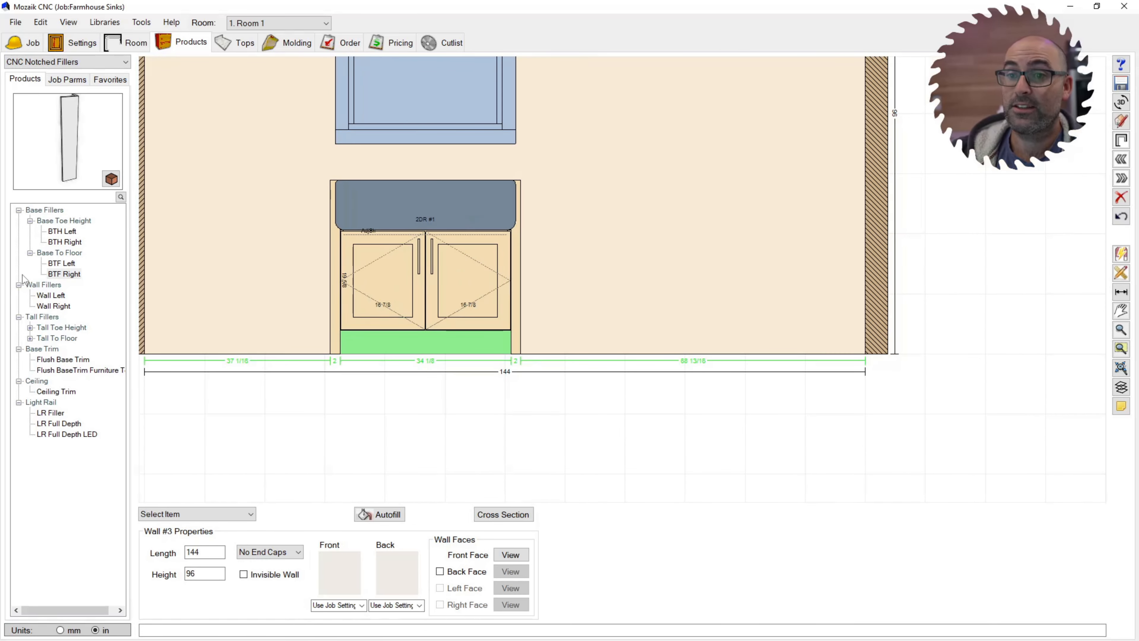
{"action": "left_click", "coordinate": [31, 61]}
{"action": "scroll", "coordinate": [35, 99], "scroll_direction": "up", "scroll_amount": 1}
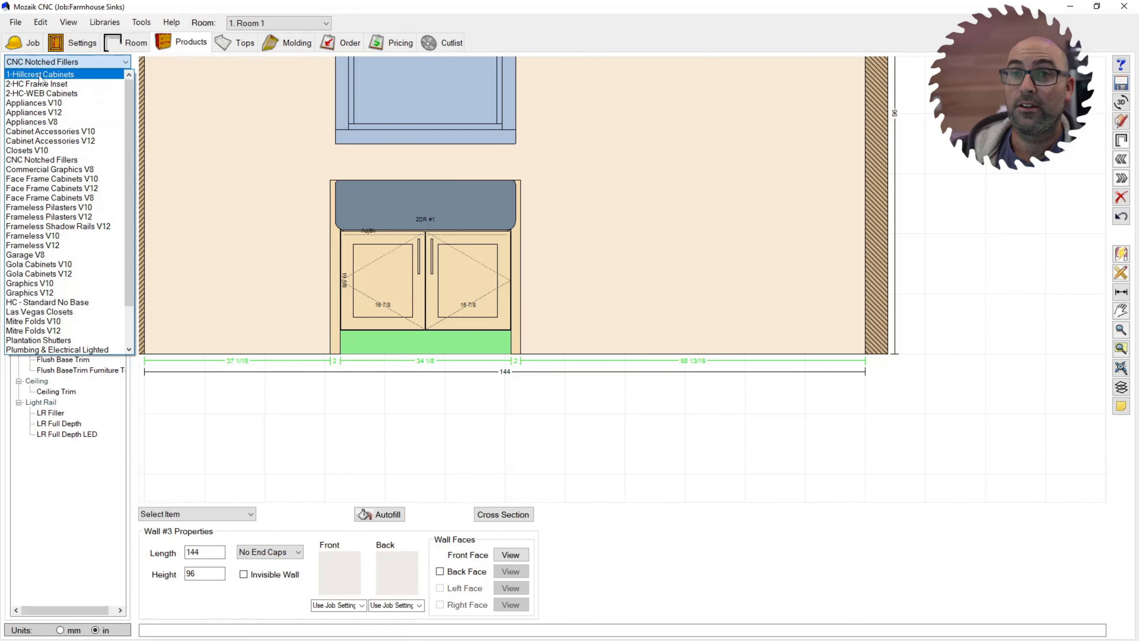
{"action": "left_click", "coordinate": [37, 74]}
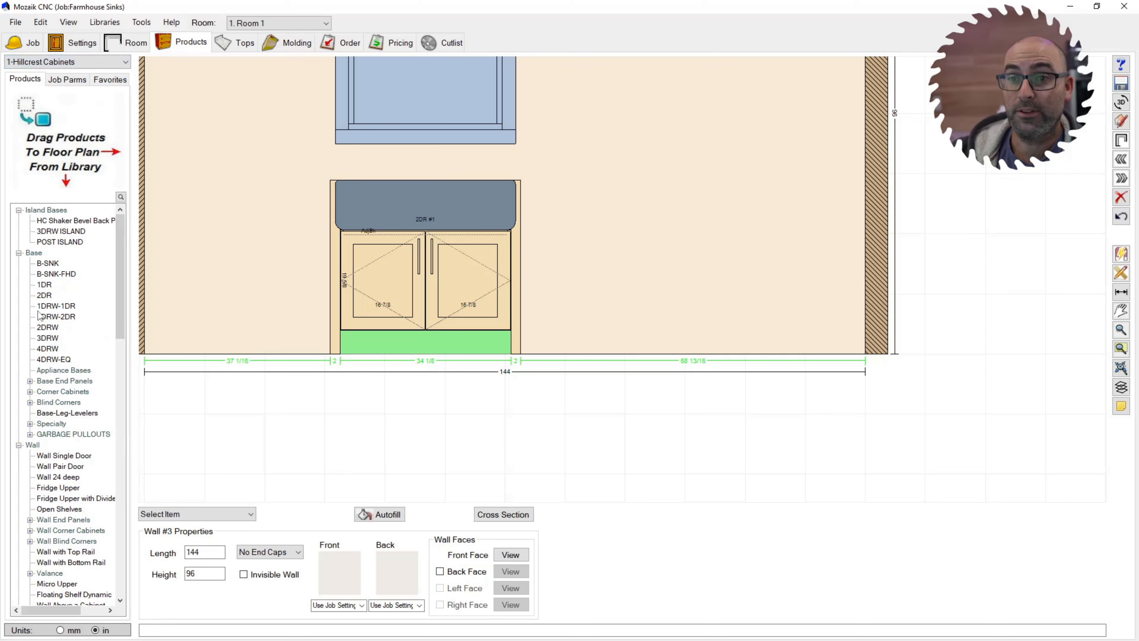
{"action": "left_click_drag", "start_coordinate": [47, 344], "coordinate": [250, 273]}
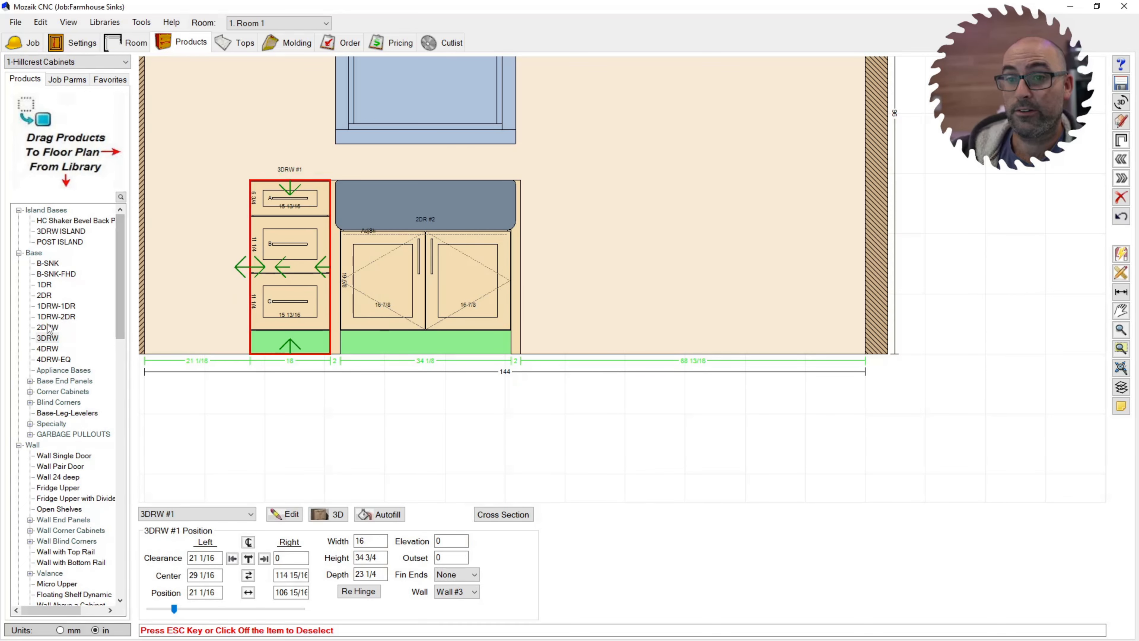
{"action": "left_click_drag", "start_coordinate": [47, 337], "coordinate": [555, 307]}
{"action": "left_click", "coordinate": [748, 168]}
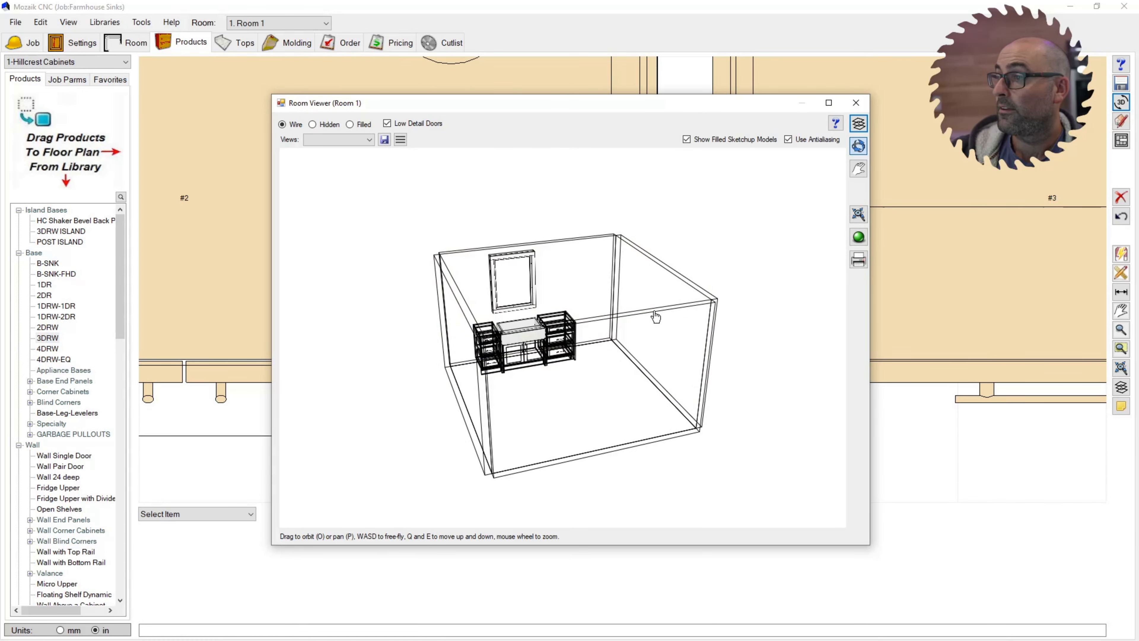
Inspect the sink, fillers and drawer bases in the 3D room viewer with Filled rendering
{"action": "left_click", "coordinate": [351, 125]}
{"action": "scroll", "coordinate": [547, 293], "scroll_direction": "up", "scroll_amount": 4}
{"action": "left_click_drag", "start_coordinate": [498, 238], "coordinate": [563, 317]}
{"action": "scroll", "coordinate": [564, 238], "scroll_direction": "up", "scroll_amount": 8}
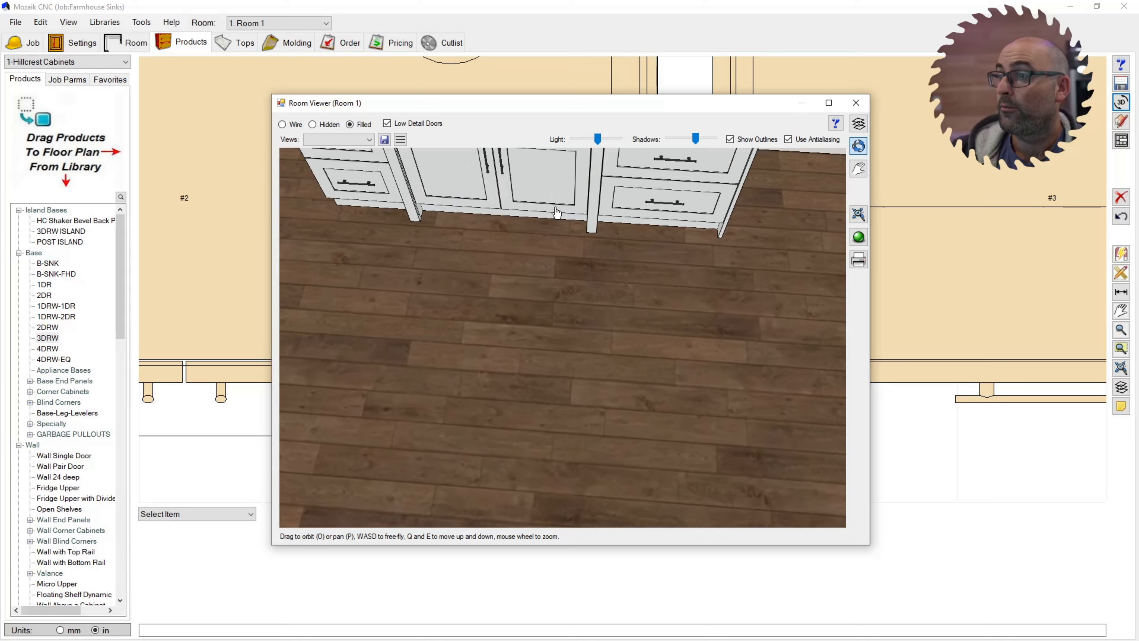
{"action": "left_click_drag", "start_coordinate": [530, 252], "coordinate": [530, 225]}
{"action": "left_click", "coordinate": [856, 102]}
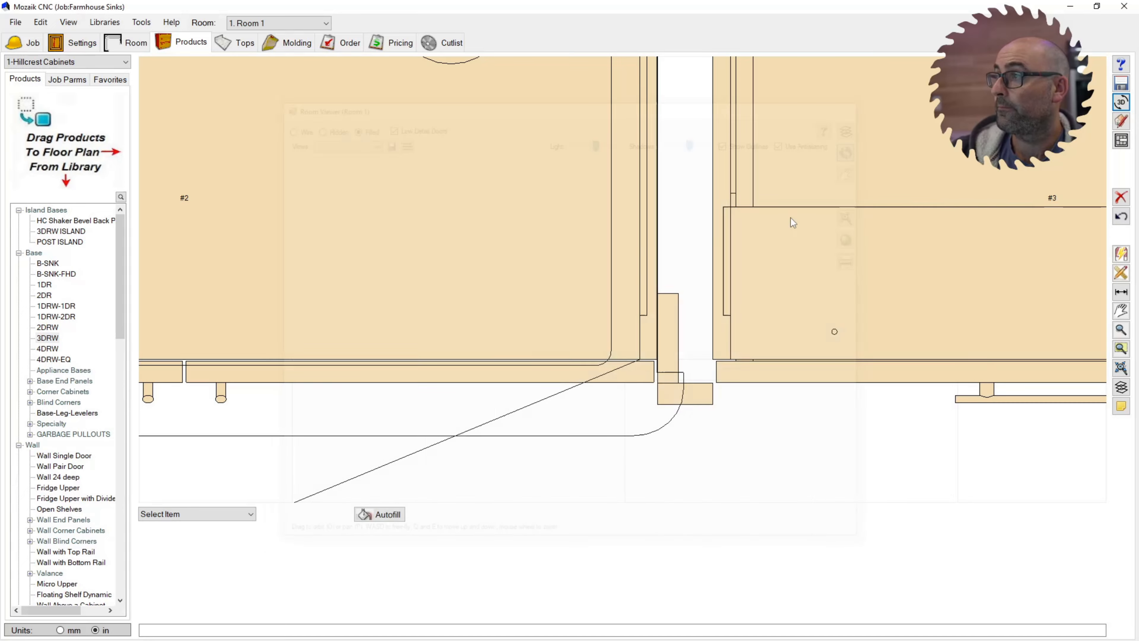
Set the Outset of the BTF Right and BTF Left fillers to 20 in the floor plan
{"action": "left_click", "coordinate": [686, 308]}
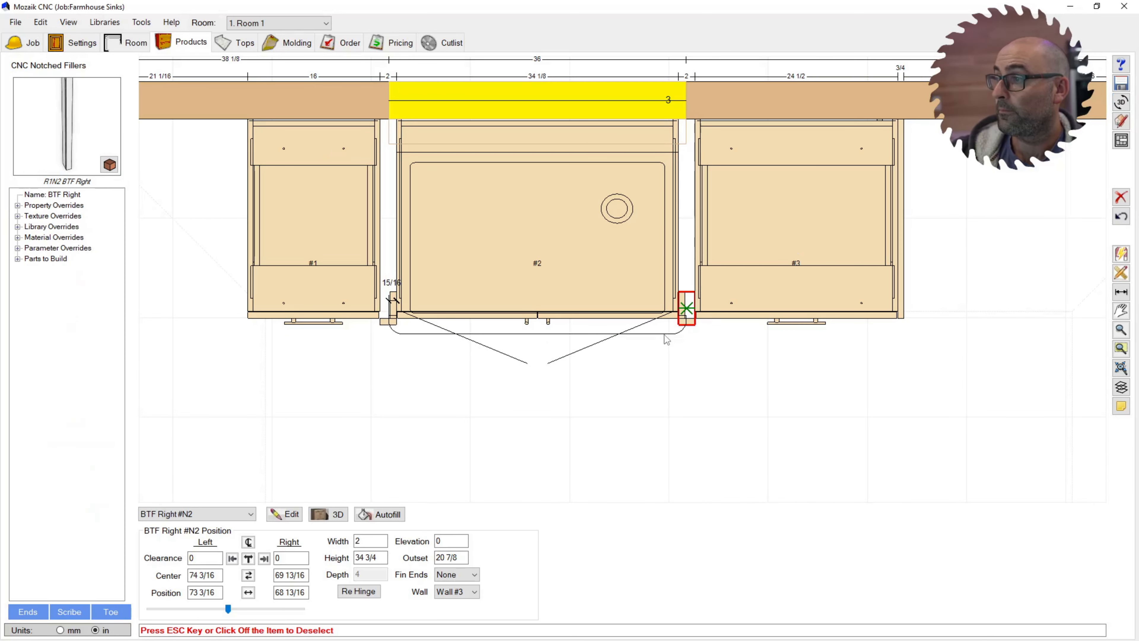
{"action": "scroll", "coordinate": [642, 361], "scroll_direction": "up", "scroll_amount": 1}
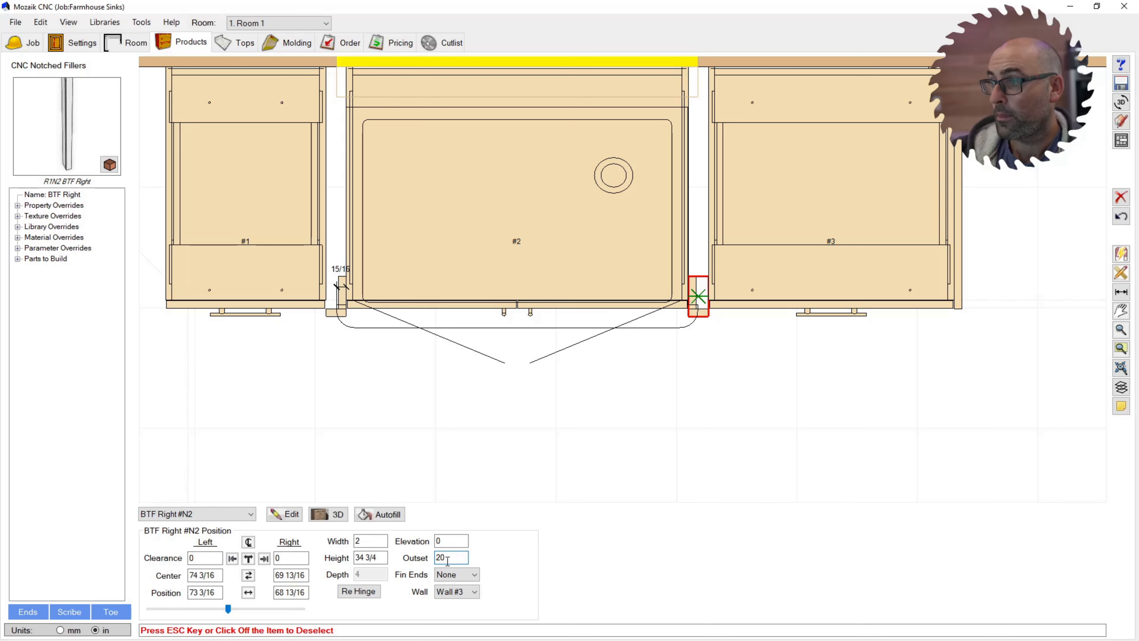
{"action": "left_click", "coordinate": [338, 300]}
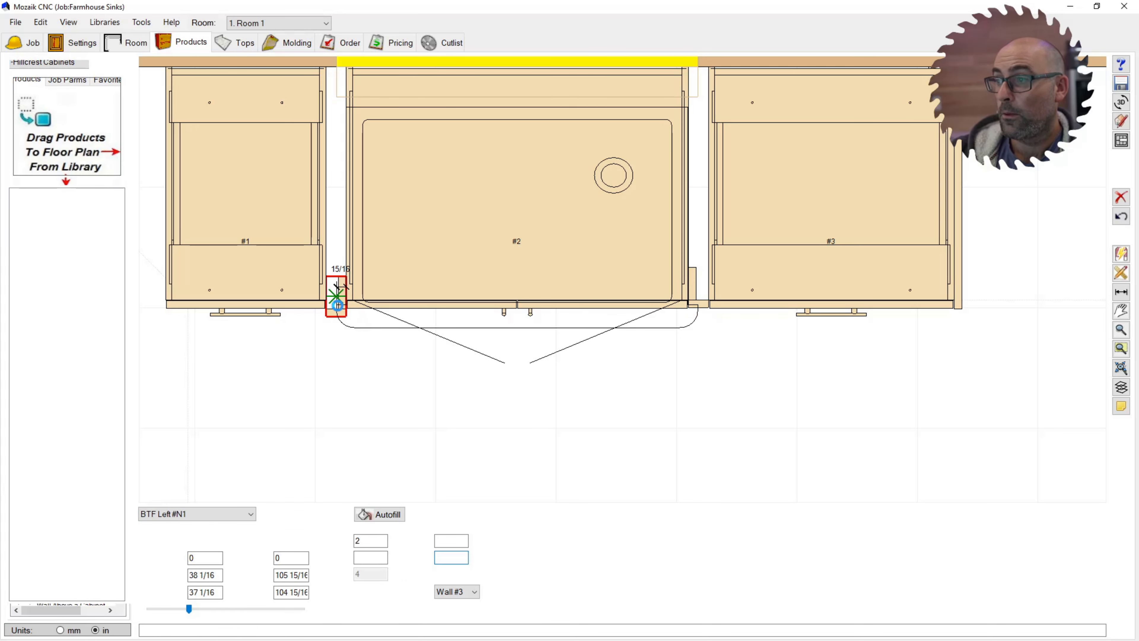
{"action": "double_click", "coordinate": [445, 558]}
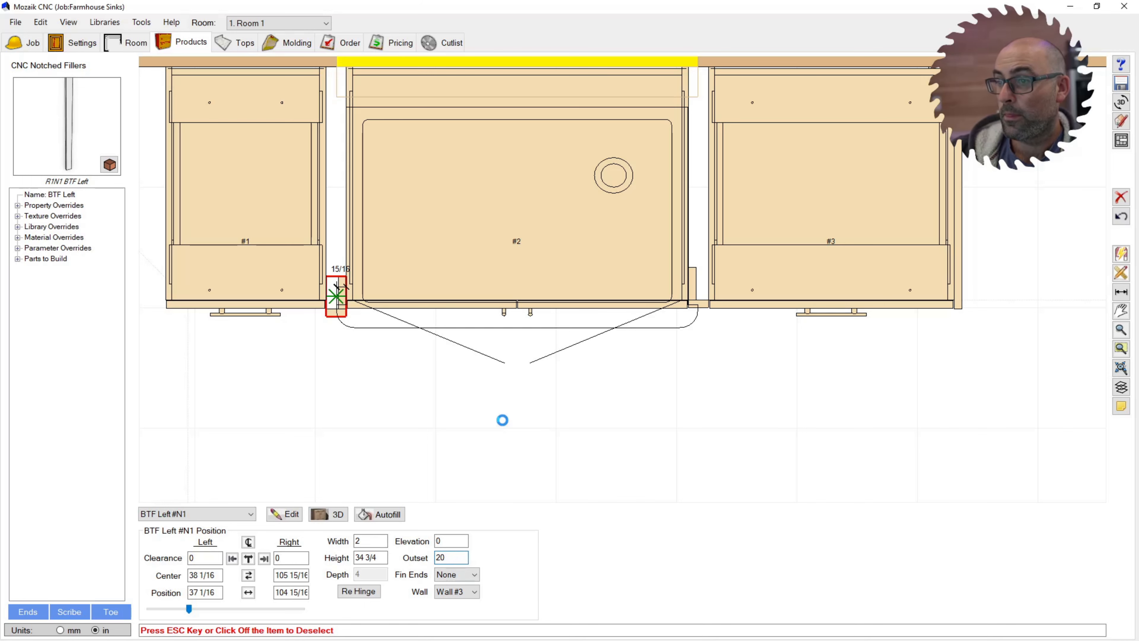
{"action": "left_click", "coordinate": [397, 400]}
Check the repositioned fillers beside the apron sink in the 3D room viewer
{"action": "left_click", "coordinate": [1119, 103]}
{"action": "mouse_move", "coordinate": [541, 422]}
{"action": "left_mouse_down"}
{"action": "mouse_move", "coordinate": [521, 430]}
{"action": "mouse_move", "coordinate": [558, 422]}
{"action": "mouse_move", "coordinate": [531, 424]}
{"action": "left_mouse_up"}
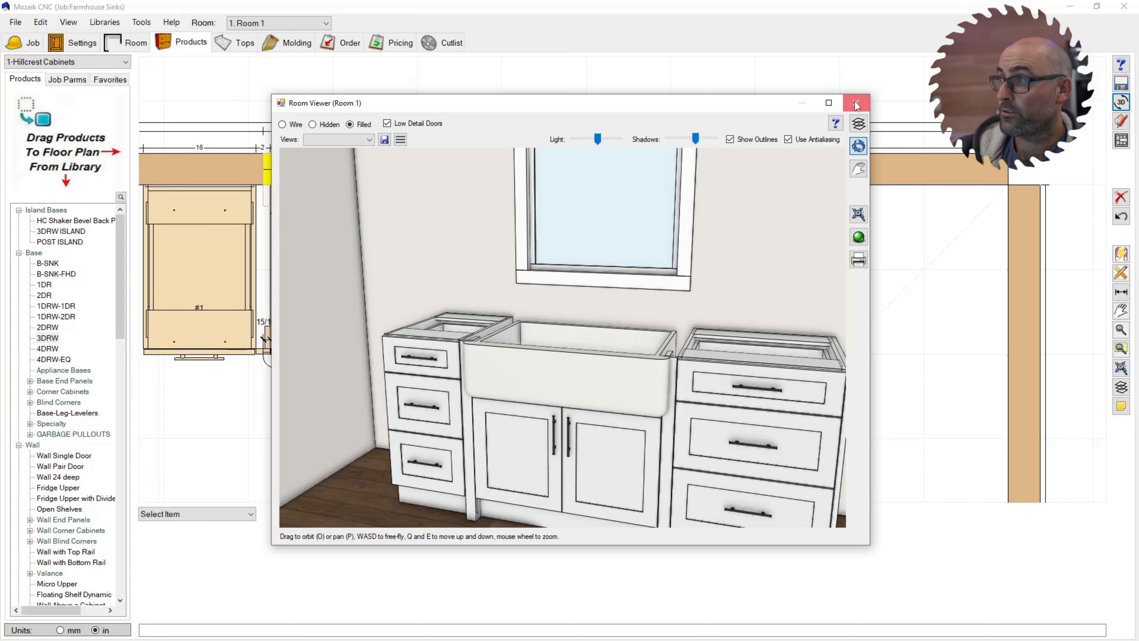
{"action": "left_click", "coordinate": [856, 104]}
Delete the farmhouse apron sink from the floor plan, keeping the cabinets and fillers
{"action": "scroll", "coordinate": [388, 360], "scroll_direction": "down", "scroll_amount": 3}
{"action": "scroll", "coordinate": [464, 299], "scroll_direction": "up", "scroll_amount": 3}
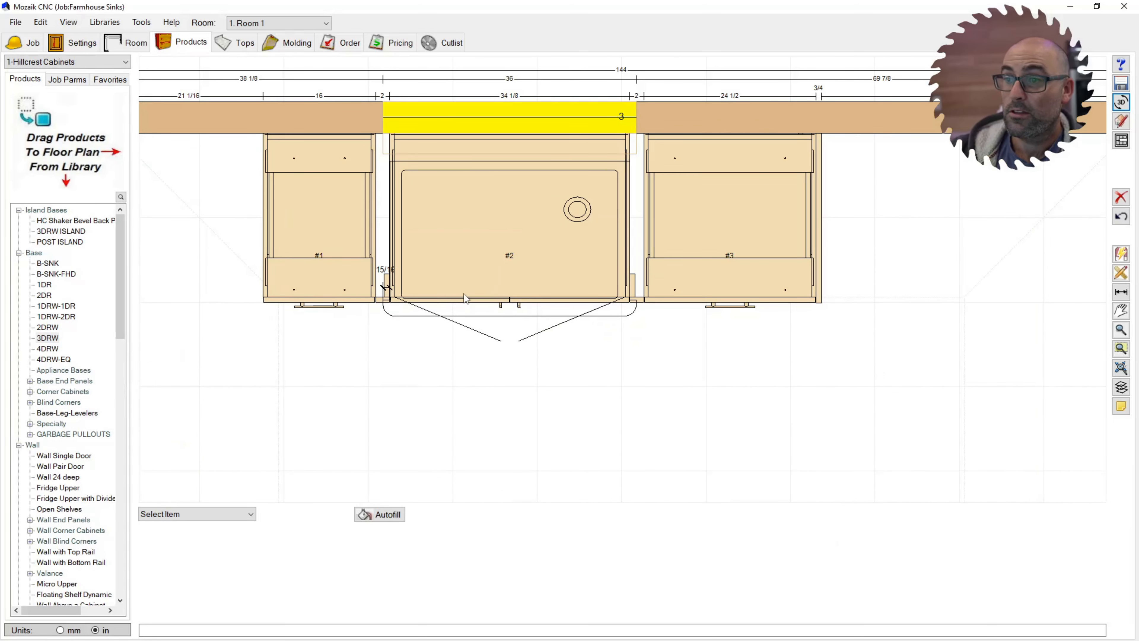
{"action": "left_click", "coordinate": [397, 315]}
{"action": "key", "text": "Escape"}
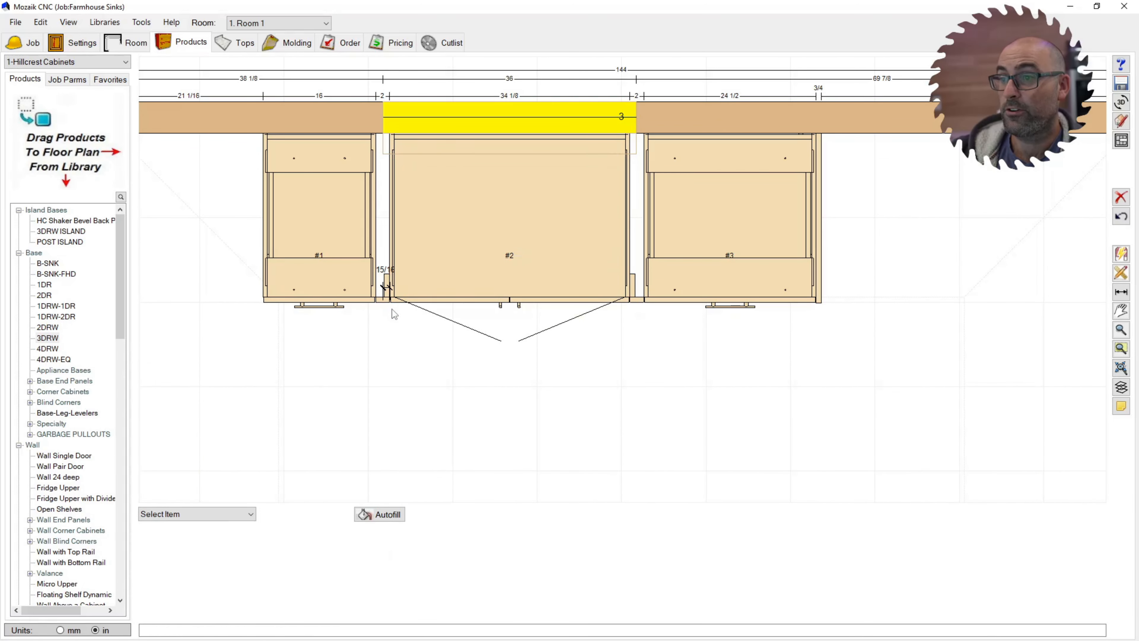
Switch the product library to Plumbing & Electrical V12 and expand the Sinks - Apron category
{"action": "scroll", "coordinate": [71, 455], "scroll_direction": "down", "scroll_amount": 5}
{"action": "scroll", "coordinate": [67, 449], "scroll_direction": "up", "scroll_amount": 5}
{"action": "left_click", "coordinate": [58, 61]}
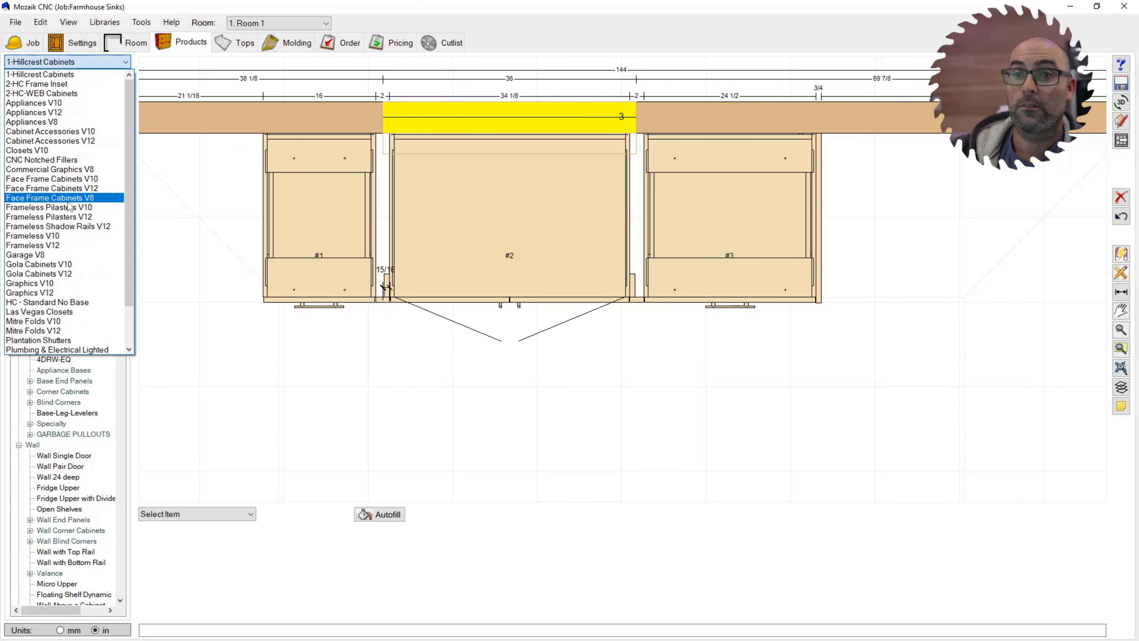
{"action": "scroll", "coordinate": [61, 323], "scroll_direction": "down", "scroll_amount": 2}
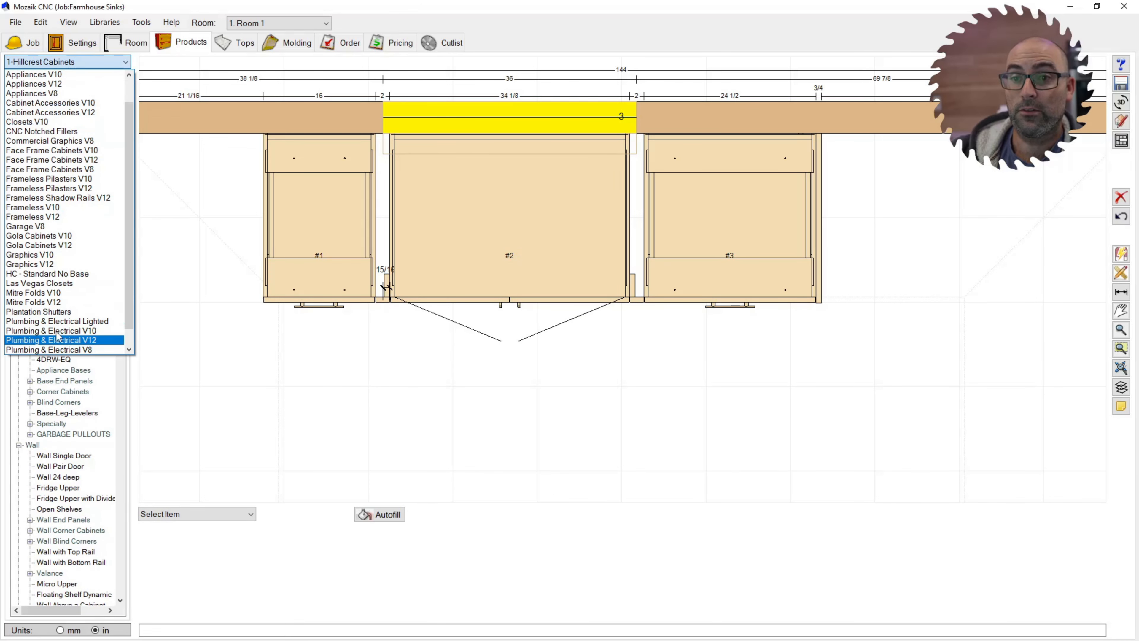
{"action": "left_click", "coordinate": [59, 325]}
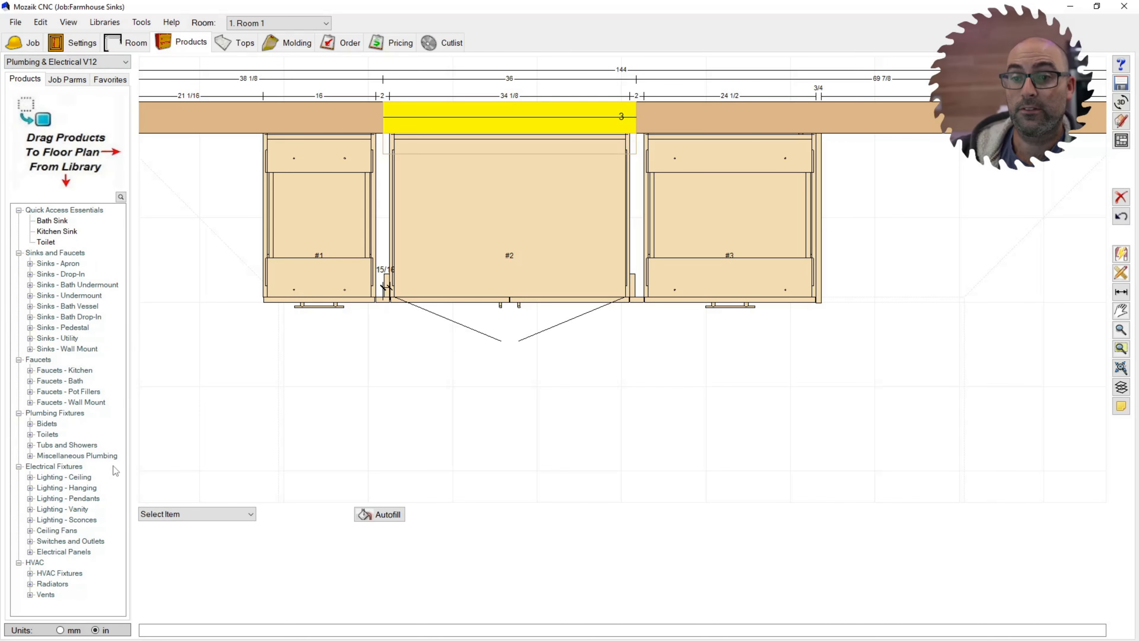
{"action": "left_click", "coordinate": [36, 265]}
{"action": "left_click", "coordinate": [30, 264]}
Compare the farmhouse and stainless apron sink models in the library preview, rotating the Farm House Modern sink
{"action": "left_click", "coordinate": [69, 273]}
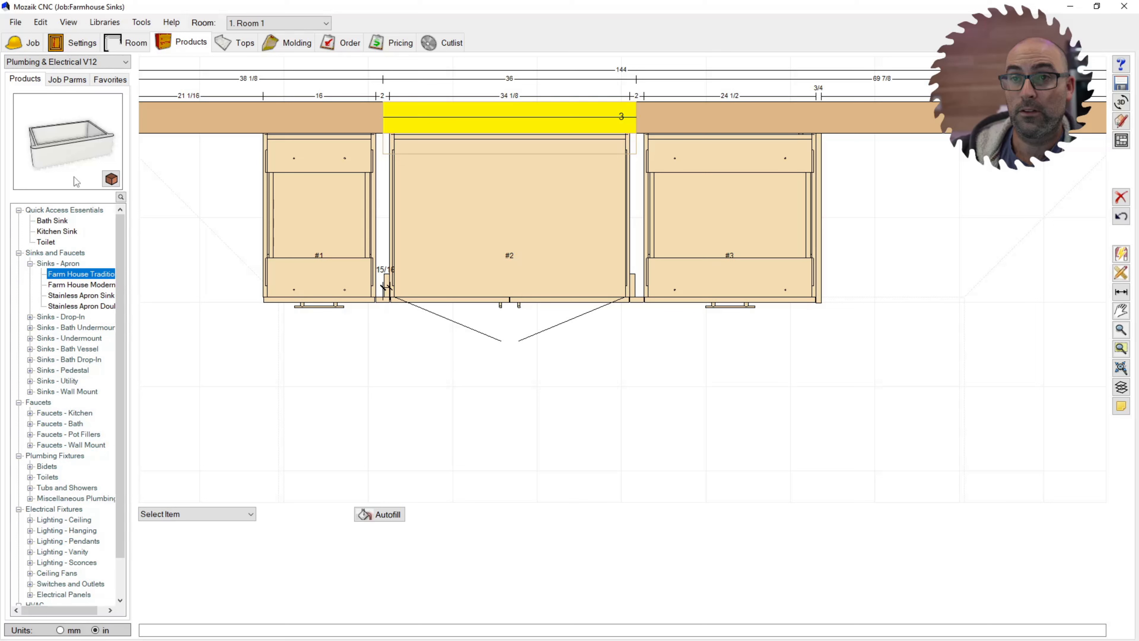
{"action": "left_click", "coordinate": [55, 171]}
{"action": "left_click", "coordinate": [60, 293]}
{"action": "left_click", "coordinate": [60, 287]}
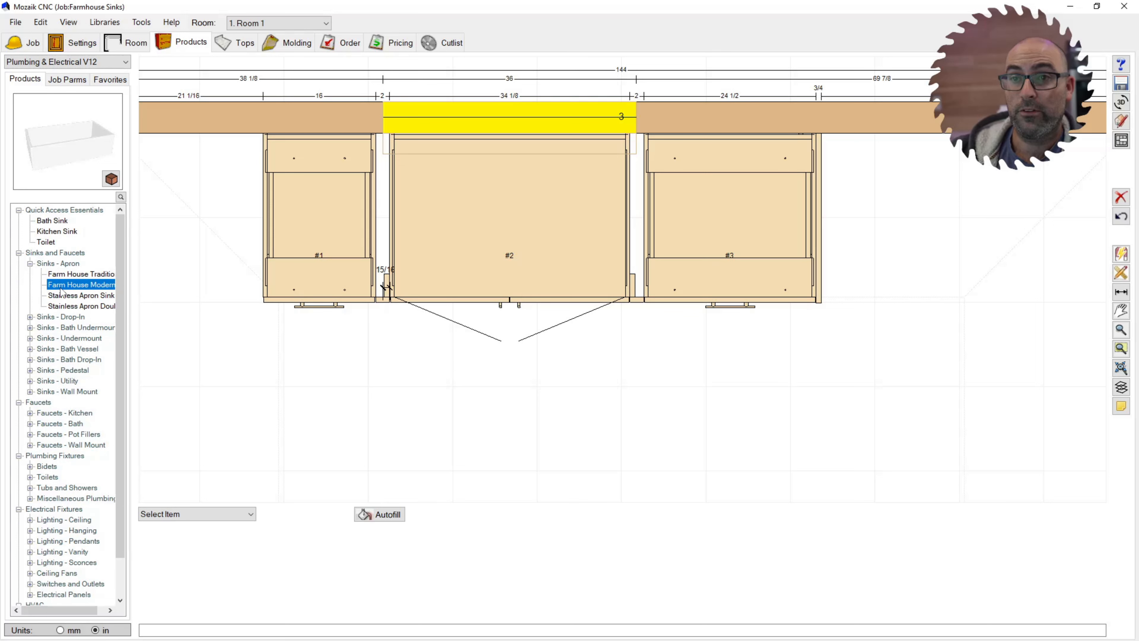
{"action": "left_click_drag", "start_coordinate": [57, 153], "coordinate": [135, 124]}
{"action": "left_click_drag", "start_coordinate": [64, 137], "coordinate": [27, 159]}
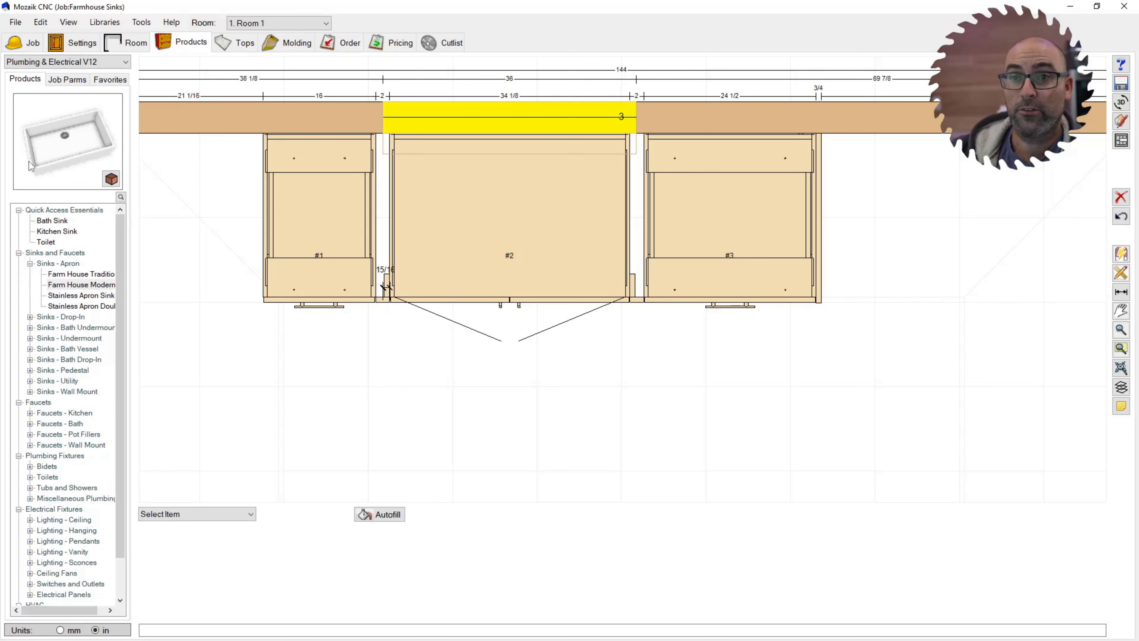
{"action": "left_click", "coordinate": [65, 285]}
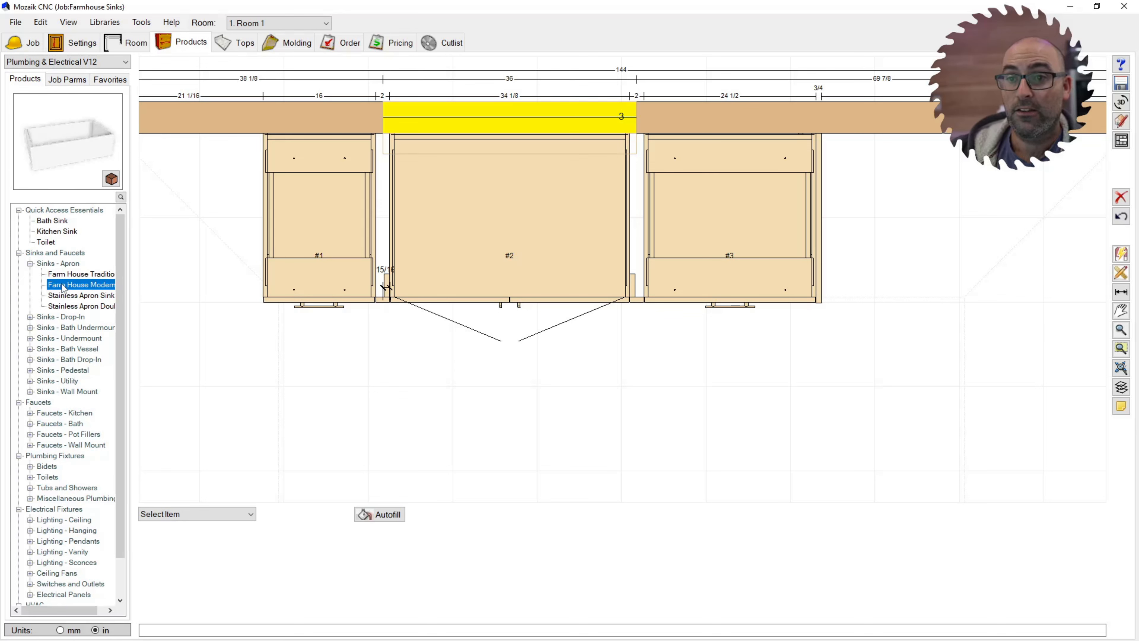
{"action": "left_click", "coordinate": [63, 296]}
{"action": "left_click", "coordinate": [63, 307]}
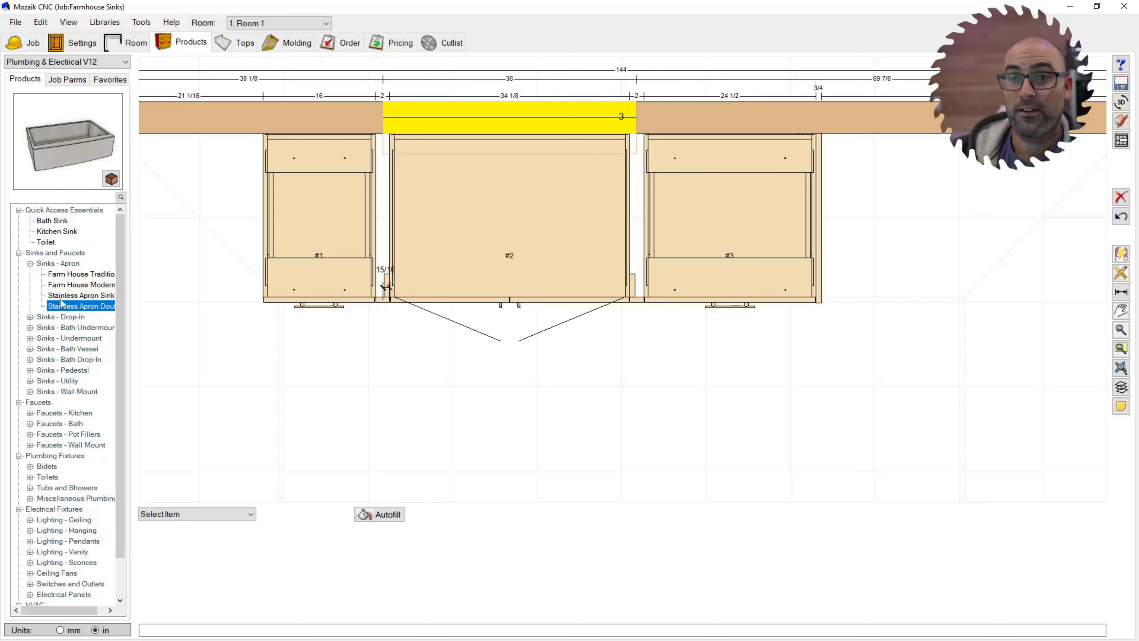
Place the Stainless Apron Sink on Wall #3 and move it over the 2DR base in the wall elevation
{"action": "left_click", "coordinate": [61, 297]}
{"action": "left_click_drag", "start_coordinate": [427, 244], "coordinate": [522, 193]}
{"action": "left_click", "coordinate": [565, 378]}
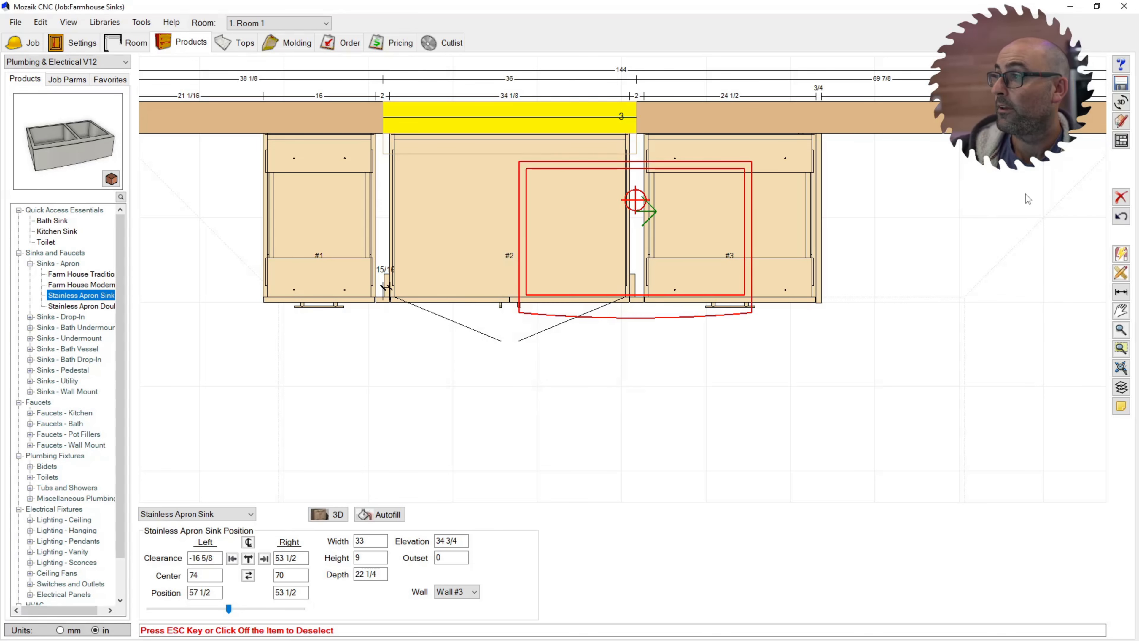
{"action": "left_click", "coordinate": [1122, 141]}
{"action": "left_click_drag", "start_coordinate": [528, 168], "coordinate": [412, 176]}
Set the stainless apron sink's height to 10, centre it between the cabinets and set its width to 36
{"action": "left_click", "coordinate": [362, 557]}
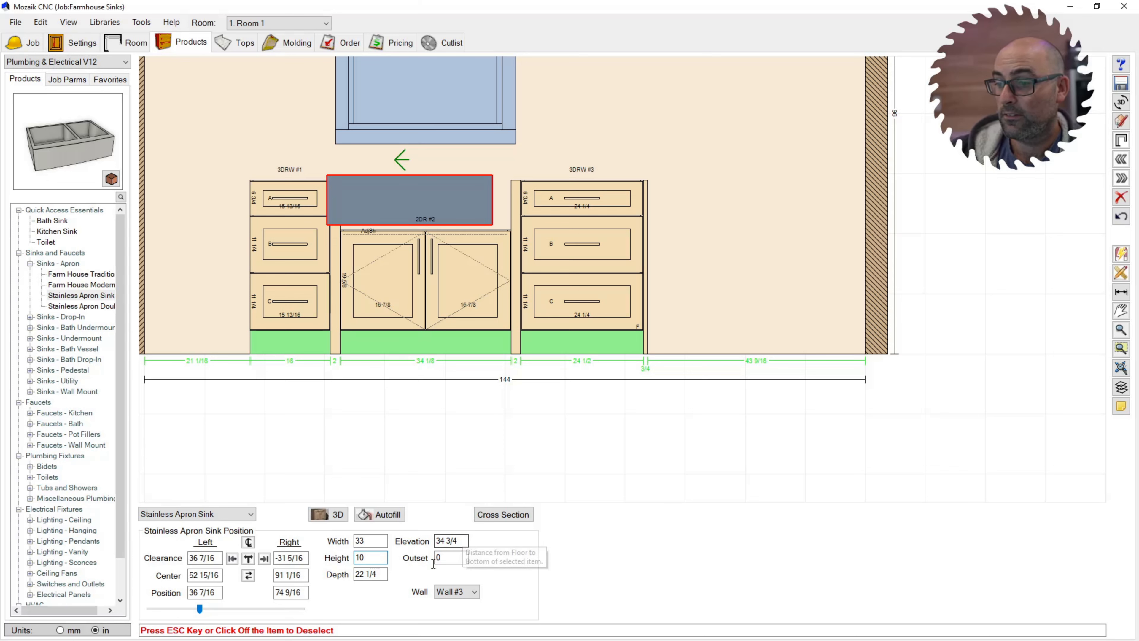
{"action": "left_click", "coordinate": [461, 540]}
{"action": "left_click_drag", "start_coordinate": [461, 540], "coordinate": [409, 553]}
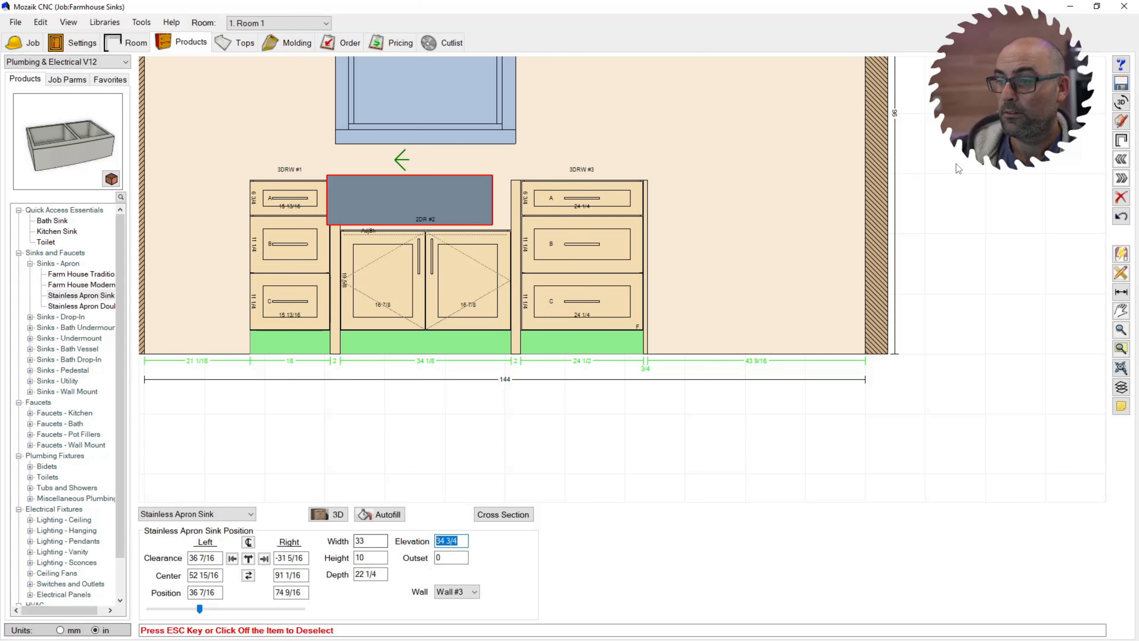
{"action": "left_click", "coordinate": [248, 575]}
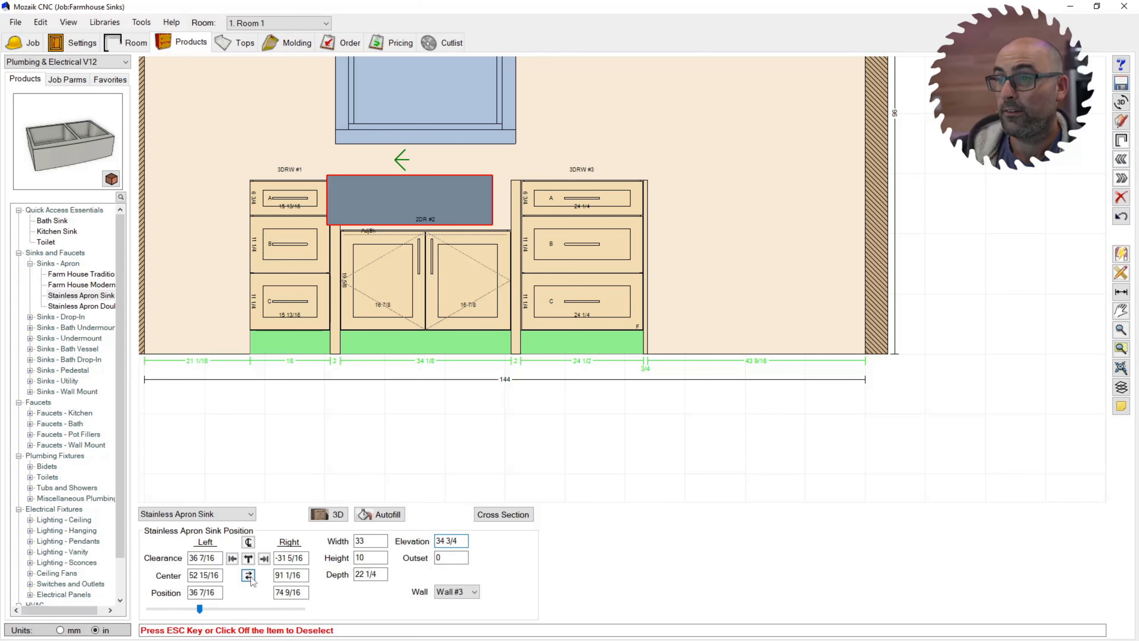
{"action": "scroll", "coordinate": [444, 176], "scroll_direction": "up", "scroll_amount": 4}
{"action": "left_click_drag", "start_coordinate": [367, 540], "coordinate": [310, 544]}
{"action": "type", "text": "36"}
{"action": "key", "text": "Return"}
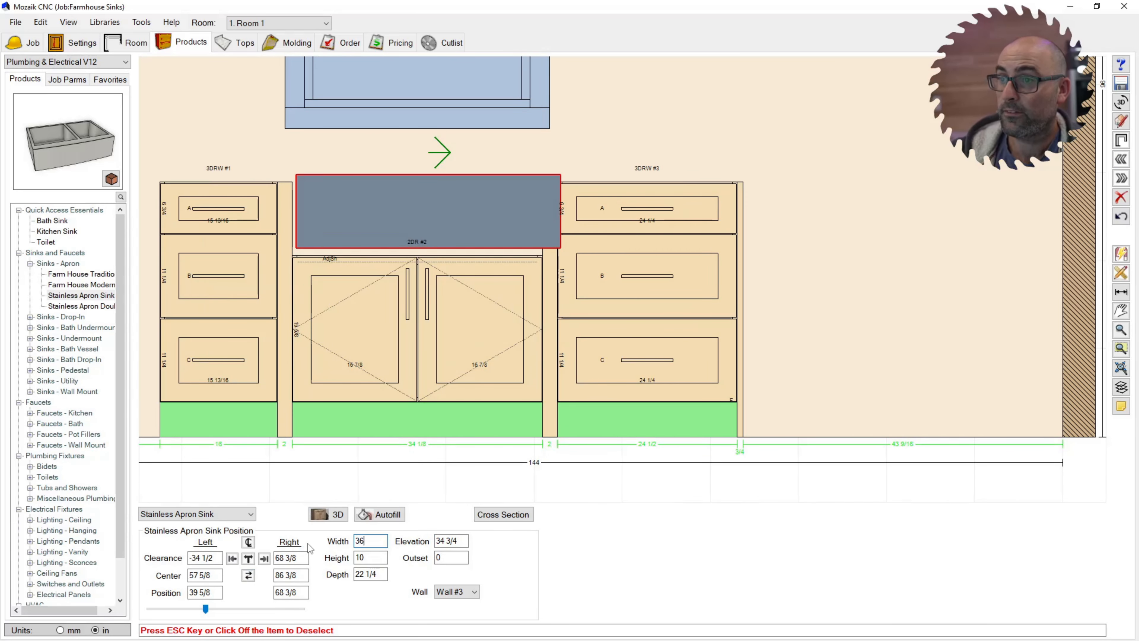
Delete the two base-to-floor fillers on either side of the 2DR sink base
{"action": "left_click", "coordinate": [287, 287]}
{"action": "key", "text": "Delete"}
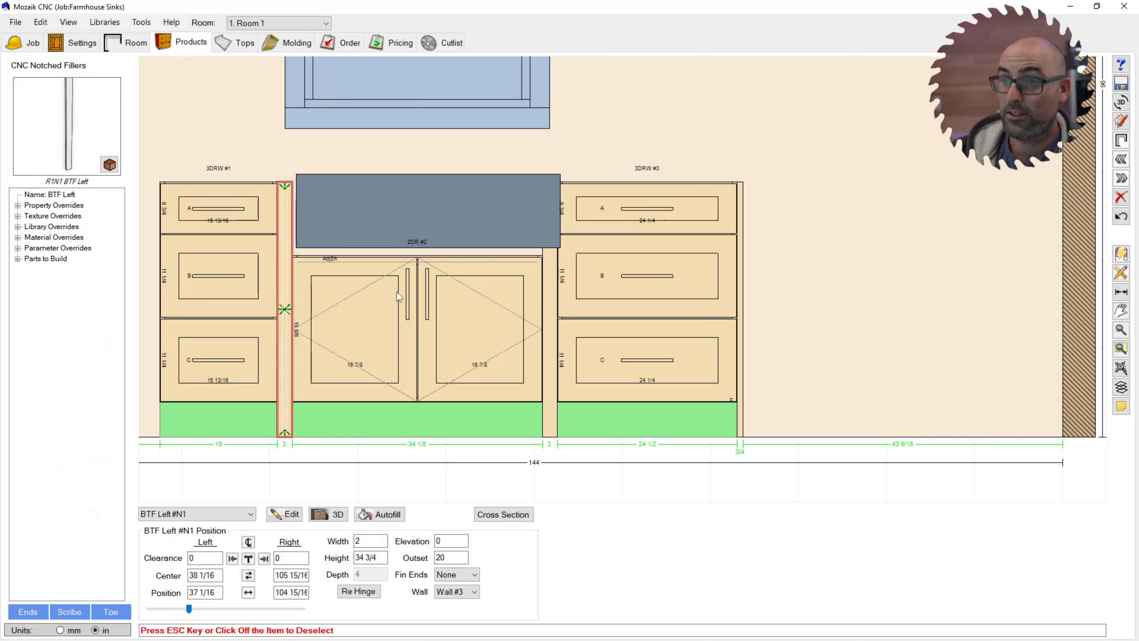
{"action": "left_click", "coordinate": [550, 306]}
{"action": "key", "text": "Delete"}
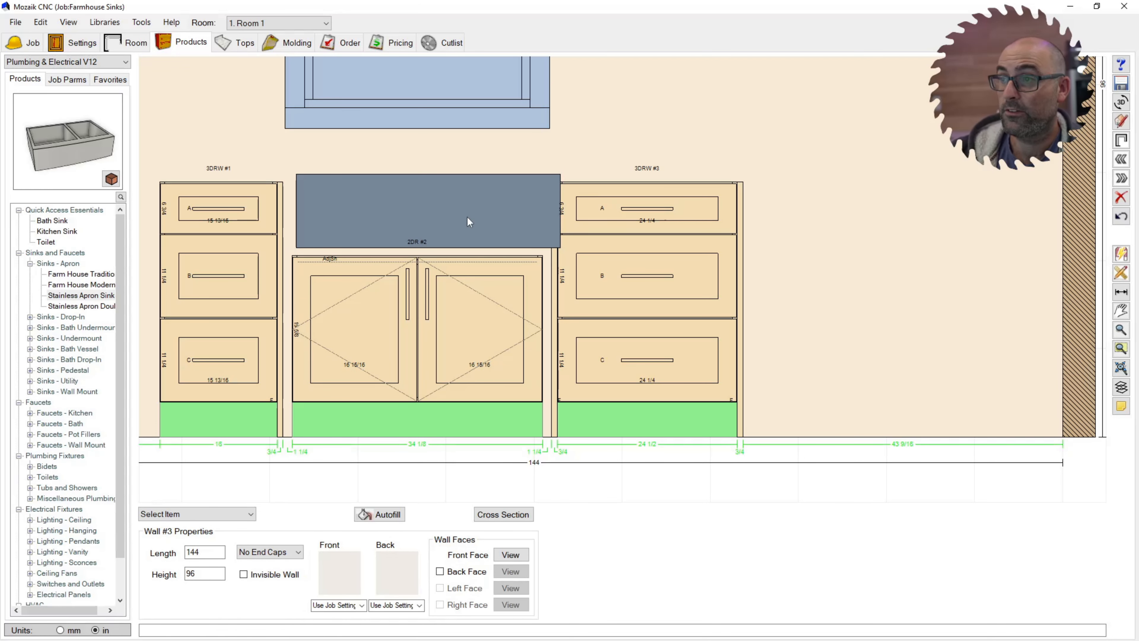
Centre the 36-wide stainless apron sink between the two drawer bases
{"action": "left_click", "coordinate": [404, 204]}
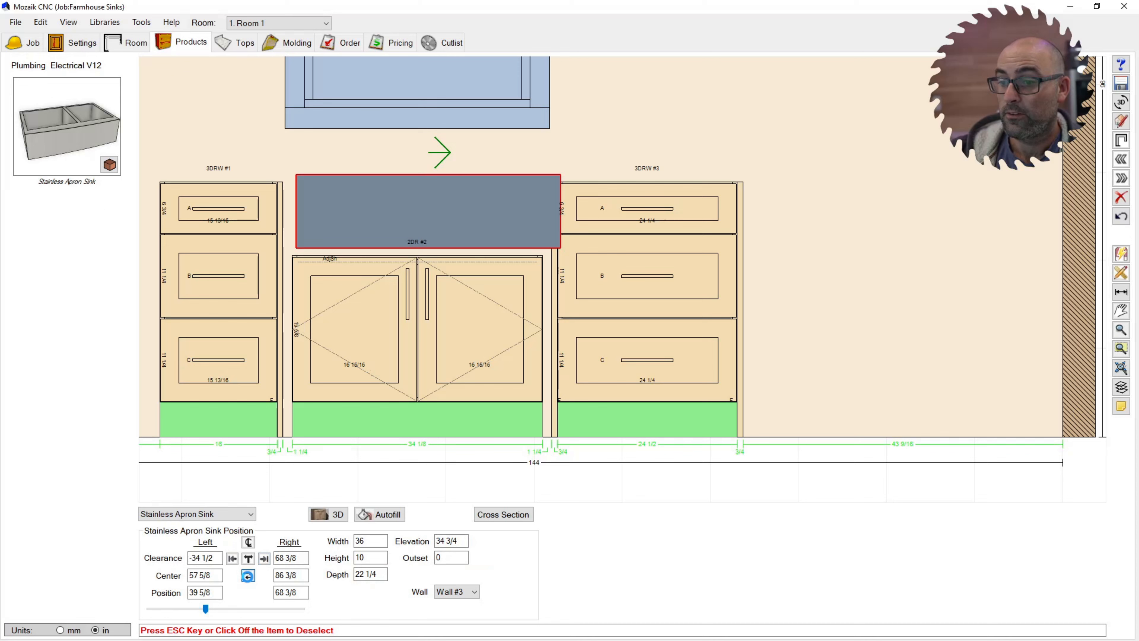
{"action": "left_click", "coordinate": [248, 575]}
{"action": "scroll", "coordinate": [408, 249], "scroll_direction": "down", "scroll_amount": 1}
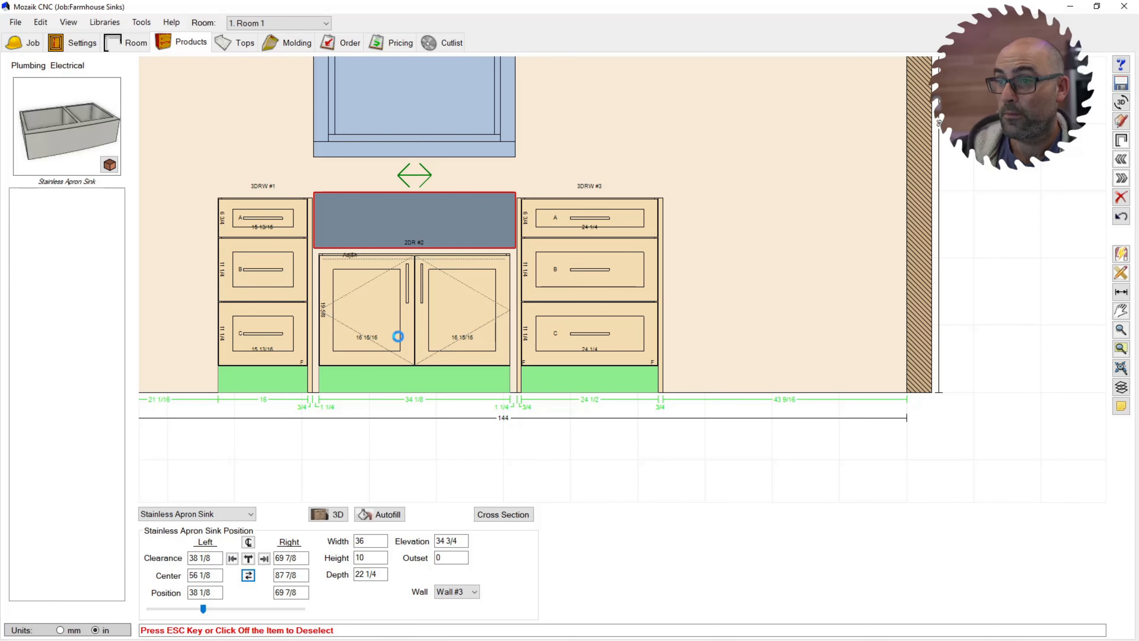
Set the 2DR sink base's width to 36, stretching it in both directions
{"action": "left_click", "coordinate": [396, 333]}
{"action": "left_click", "coordinate": [369, 541]}
{"action": "type", "text": "36"}
{"action": "key", "text": "Return"}
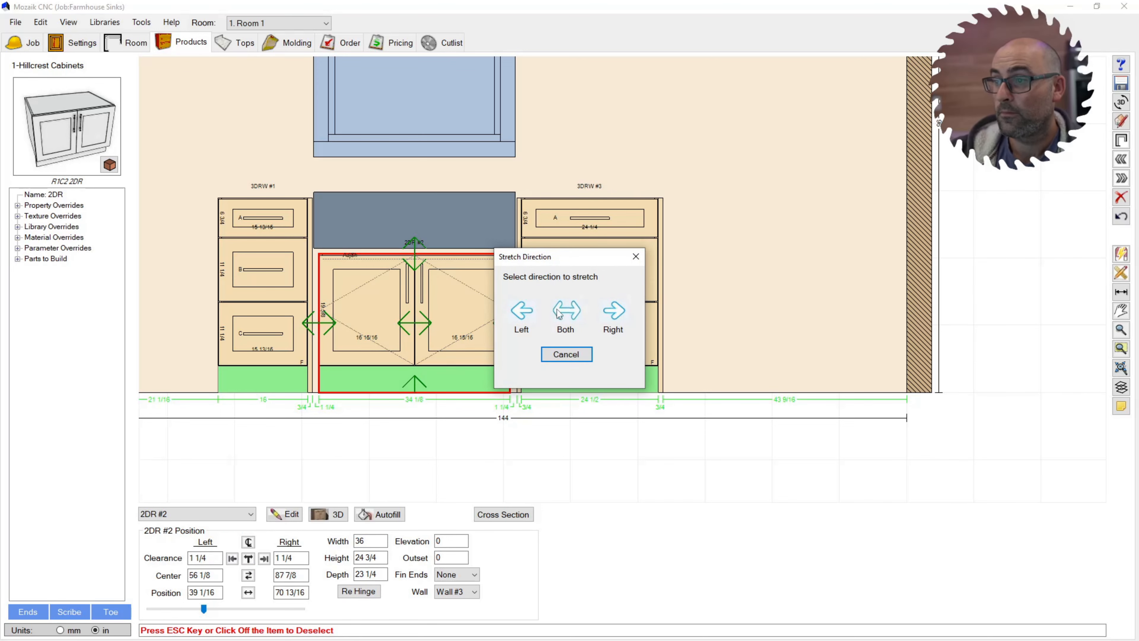
{"action": "left_click", "coordinate": [566, 310]}
Set the stainless apron sink's elevation to 33 3/4
{"action": "scroll", "coordinate": [425, 151], "scroll_direction": "up", "scroll_amount": 2}
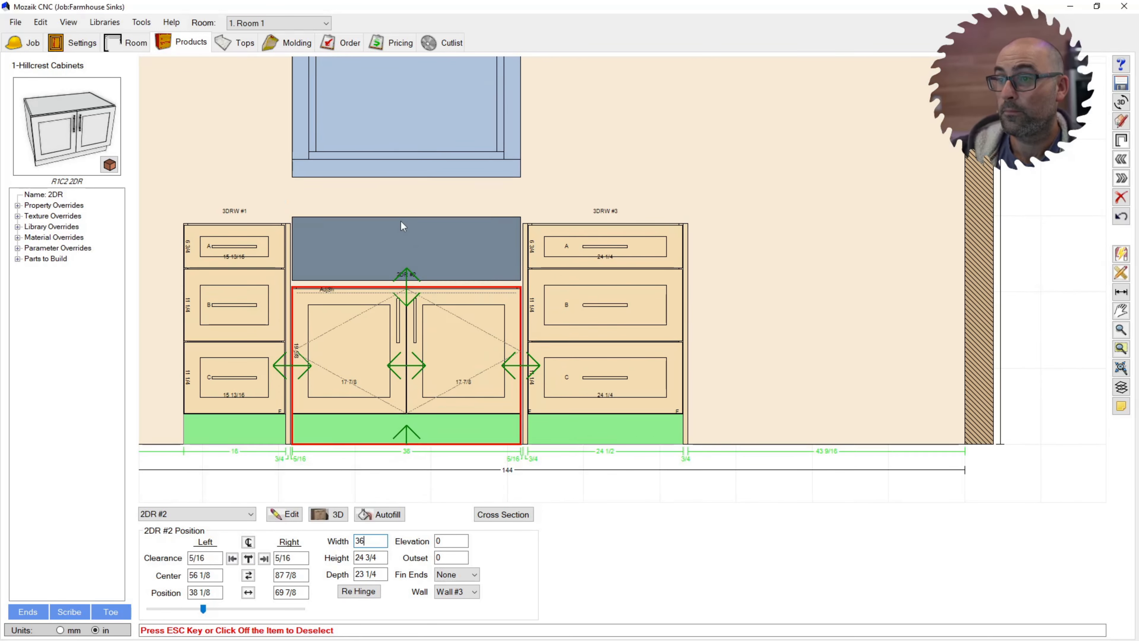
{"action": "left_click", "coordinate": [403, 224]}
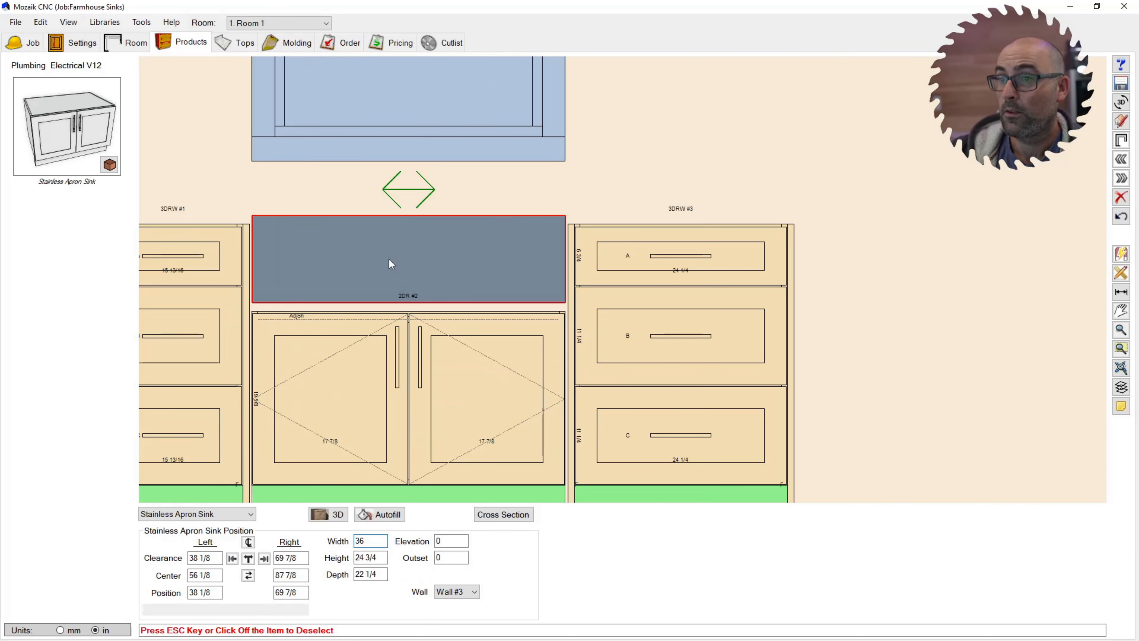
{"action": "left_click", "coordinate": [444, 541]}
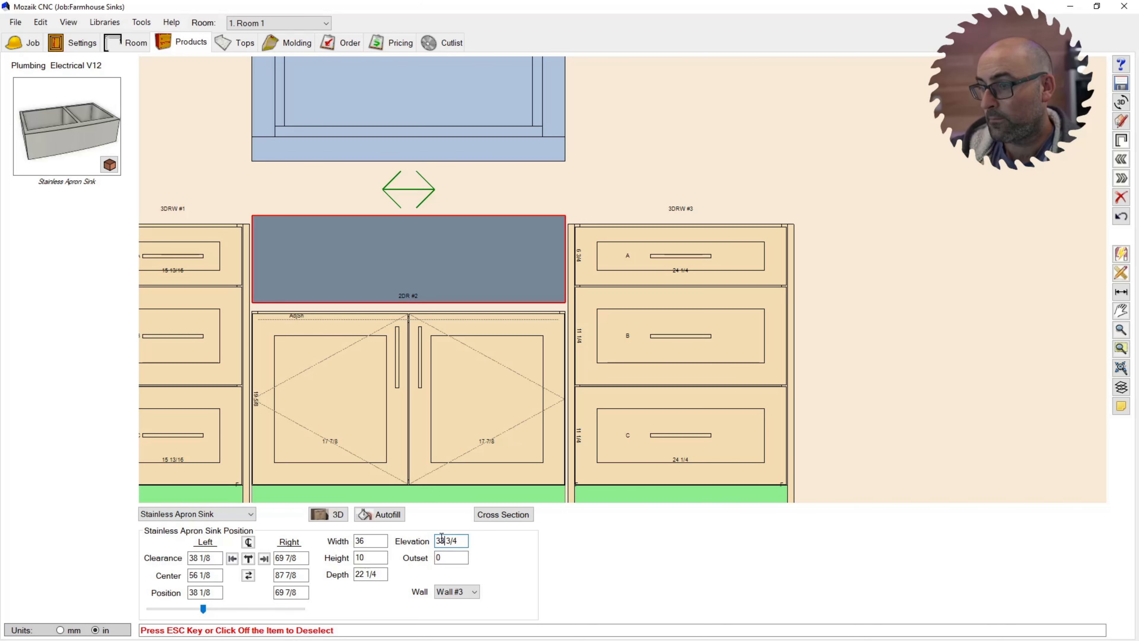
{"action": "key", "text": "BackSpace"}
{"action": "type", "text": "3"}
{"action": "left_click", "coordinate": [237, 214]}
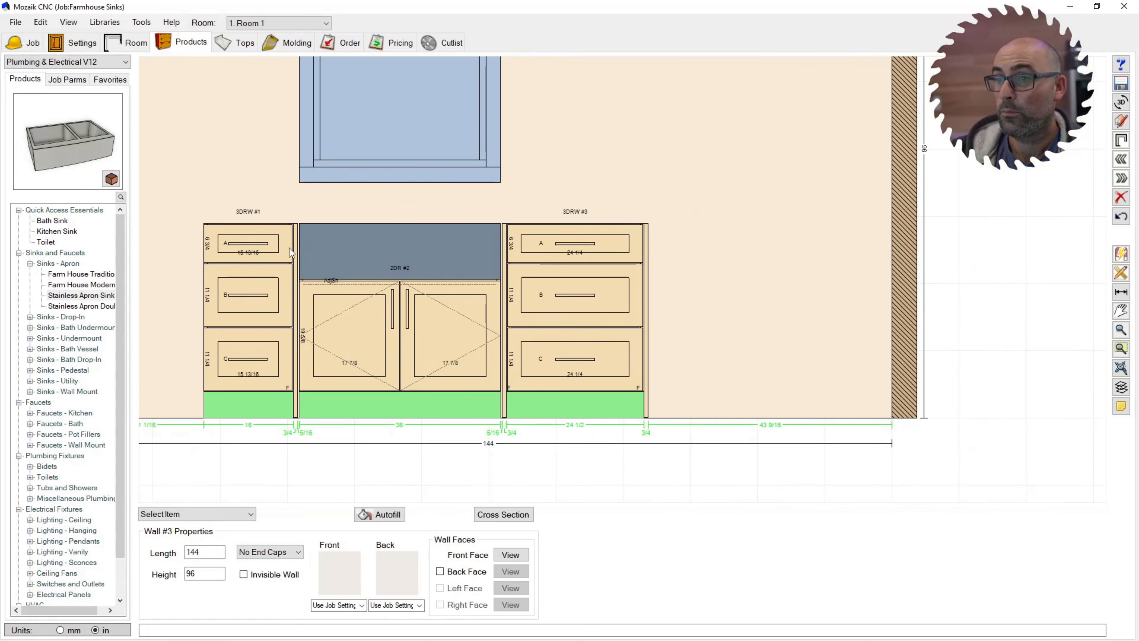
Stretch 3DRW #1 toward the sink base to a width of 16 5/16, closing the gap
{"action": "left_click", "coordinate": [256, 318]}
{"action": "scroll", "coordinate": [254, 314], "scroll_direction": "down", "scroll_amount": 2}
{"action": "scroll", "coordinate": [283, 366], "scroll_direction": "up", "scroll_amount": 3}
{"action": "left_click", "coordinate": [296, 307]}
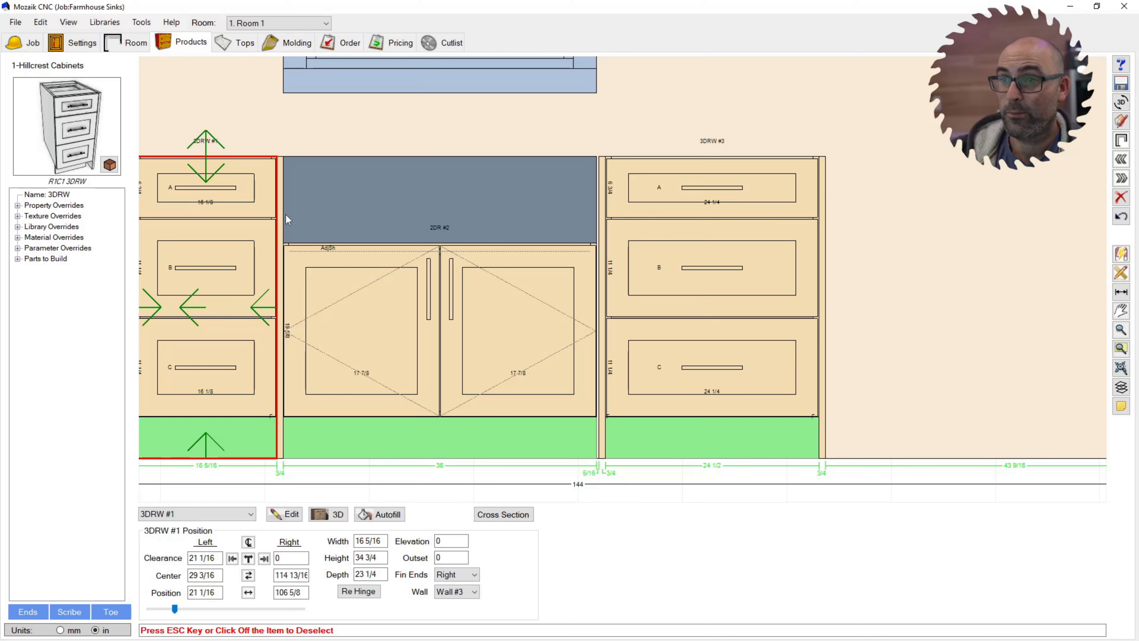
Stretch 3DRW #3 toward the sink base to a width of 24 13/16, closing the gap
{"action": "left_click", "coordinate": [633, 246]}
{"action": "left_click", "coordinate": [581, 315]}
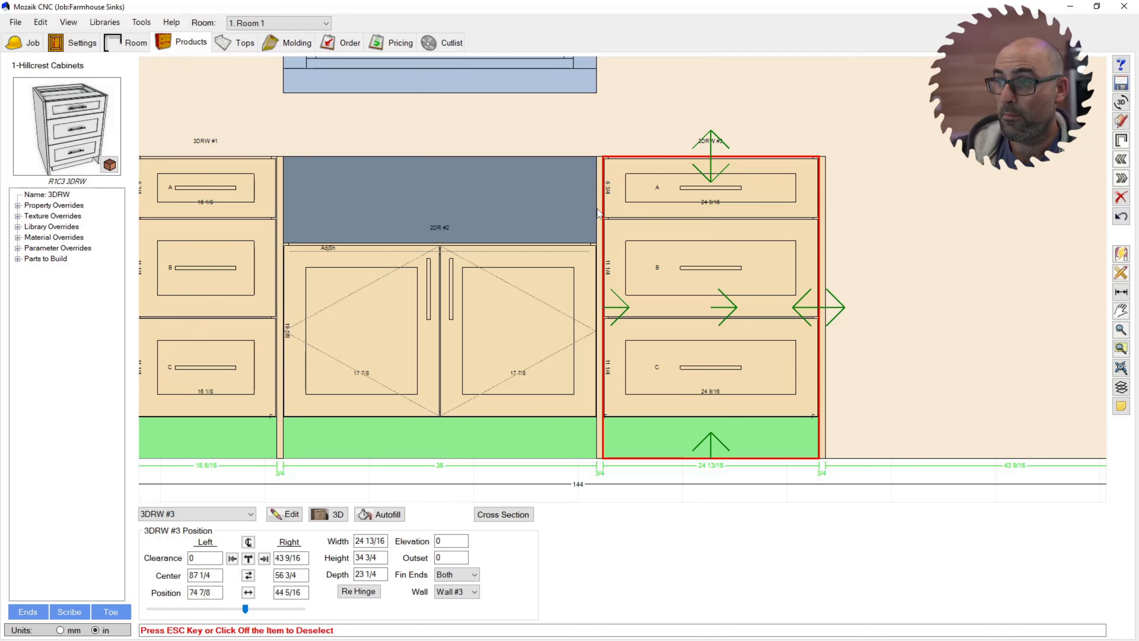
{"action": "scroll", "coordinate": [360, 293], "scroll_direction": "down", "scroll_amount": 3}
{"action": "scroll", "coordinate": [300, 264], "scroll_direction": "up", "scroll_amount": 2}
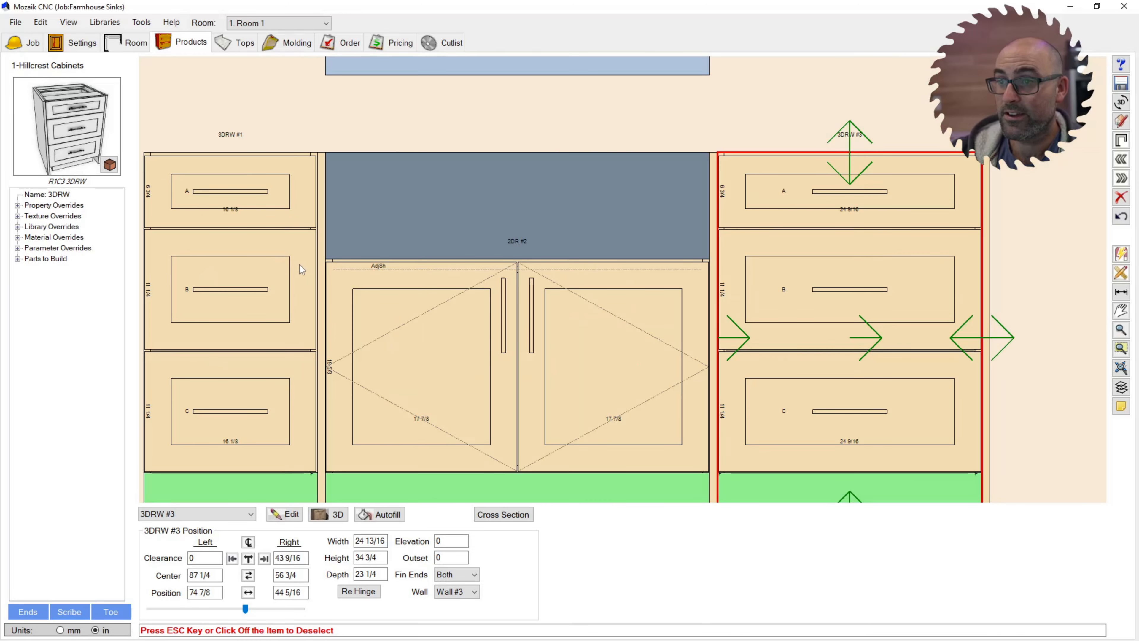
{"action": "scroll", "coordinate": [350, 216], "scroll_direction": "down", "scroll_amount": 1}
{"action": "scroll", "coordinate": [351, 197], "scroll_direction": "up", "scroll_amount": 2}
{"action": "left_click", "coordinate": [632, 226]}
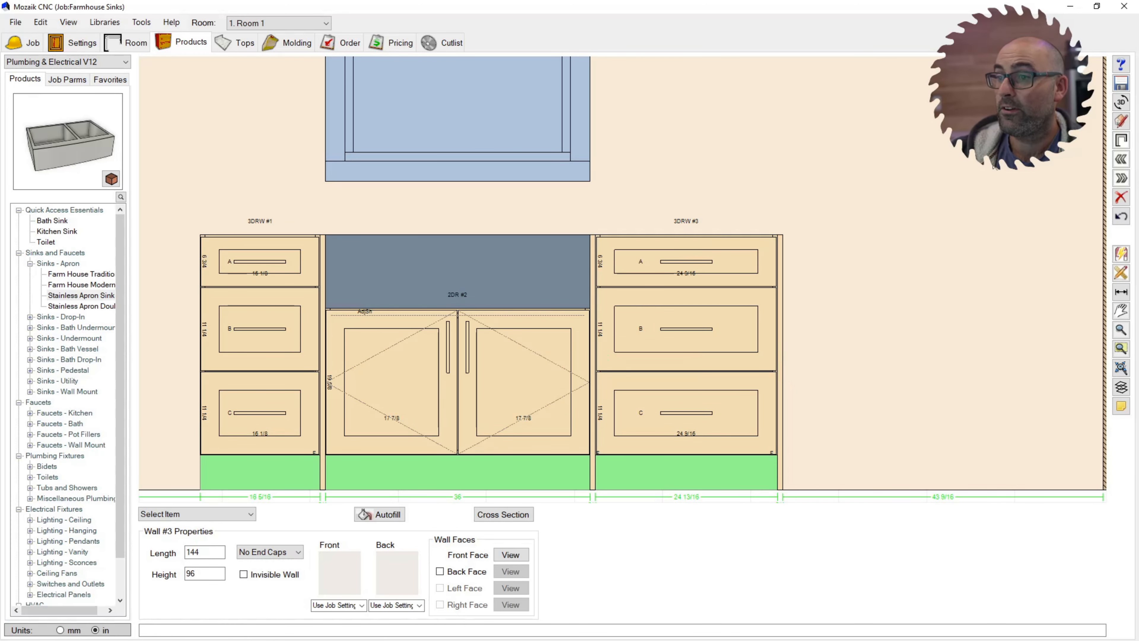
Check the stainless apron sink and adjoining cabinets in the 3D room viewer from the floor plan
{"action": "left_click", "coordinate": [1121, 140]}
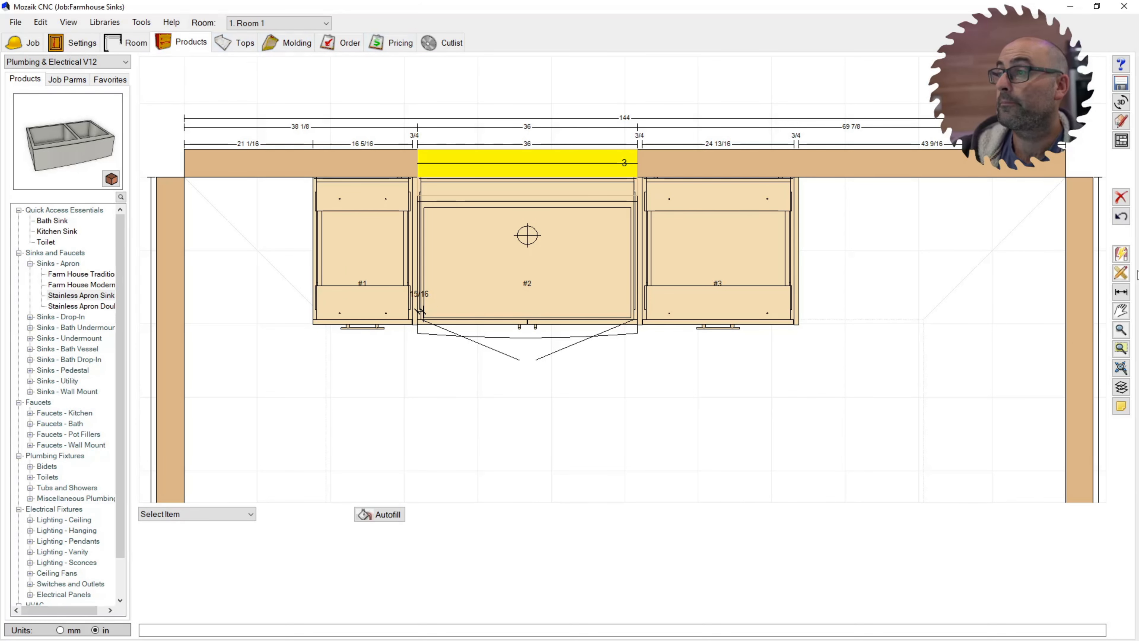
{"action": "left_click", "coordinate": [1122, 102]}
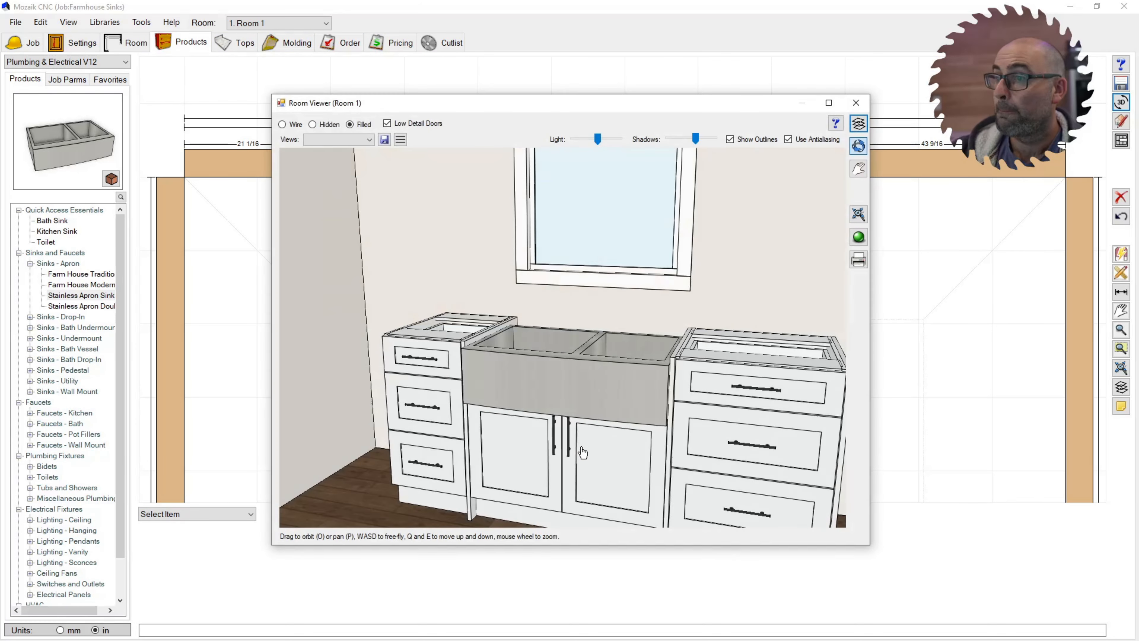
{"action": "mouse_move", "coordinate": [580, 454]}
{"action": "left_mouse_down"}
{"action": "mouse_move", "coordinate": [598, 439]}
{"action": "mouse_move", "coordinate": [586, 443]}
{"action": "left_mouse_up"}
{"action": "left_click", "coordinate": [860, 104]}
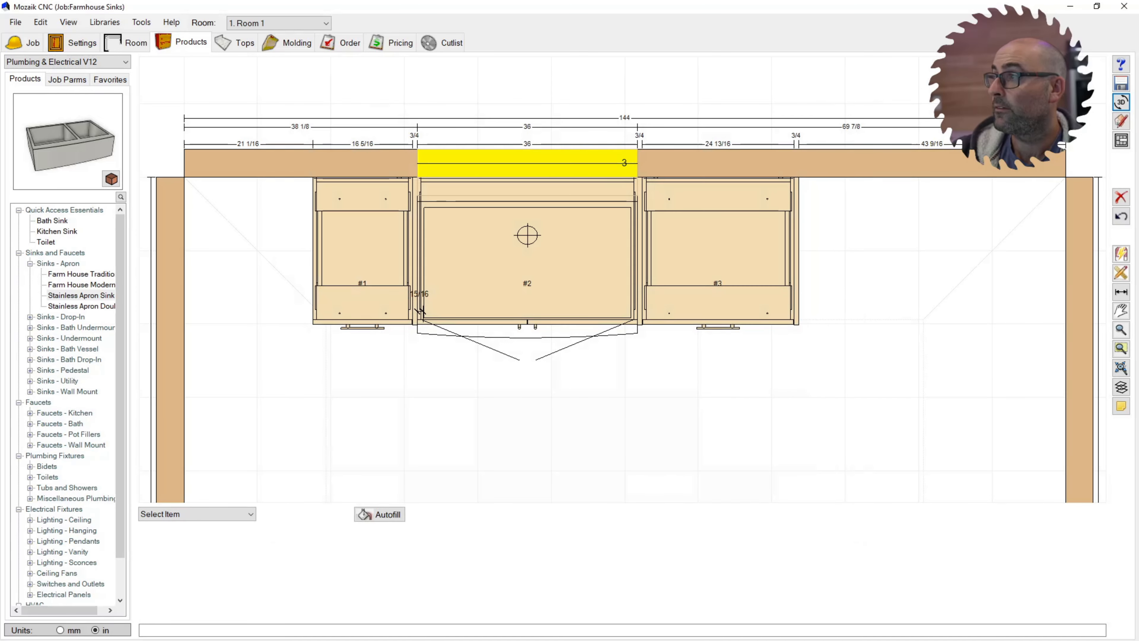
Examine the stainless apron sink in the Wall #3 elevation and rotate its product preview
{"action": "left_click", "coordinate": [1121, 141]}
{"action": "scroll", "coordinate": [459, 309], "scroll_direction": "up", "scroll_amount": 5}
{"action": "left_click", "coordinate": [407, 279]}
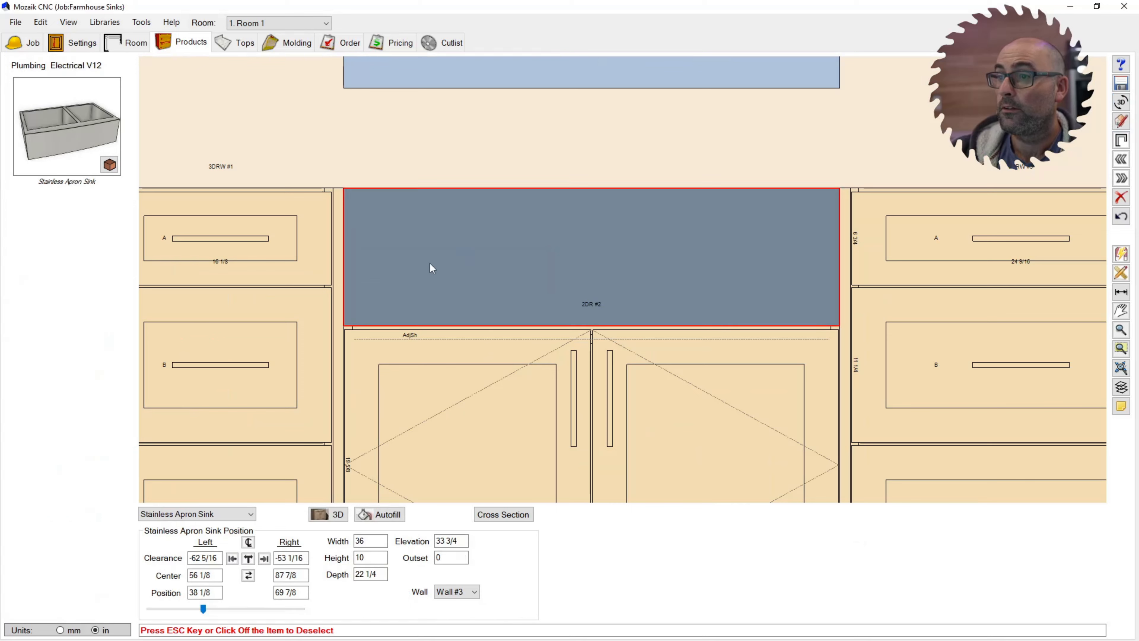
{"action": "left_click_drag", "start_coordinate": [79, 135], "coordinate": [70, 130]}
{"action": "scroll", "coordinate": [361, 152], "scroll_direction": "down", "scroll_amount": 5}
{"action": "scroll", "coordinate": [676, 164], "scroll_direction": "up", "scroll_amount": 2}
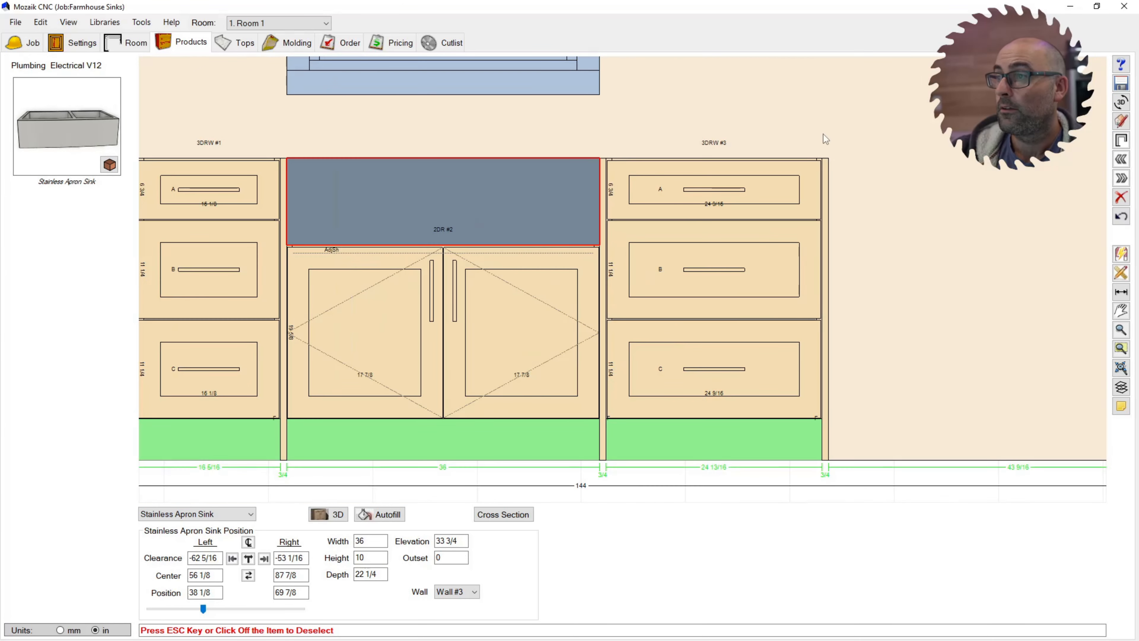
Inspect the sink's apron front against the base doors and flanking drawer bases in the 3D room viewer
{"action": "left_click", "coordinate": [1121, 140]}
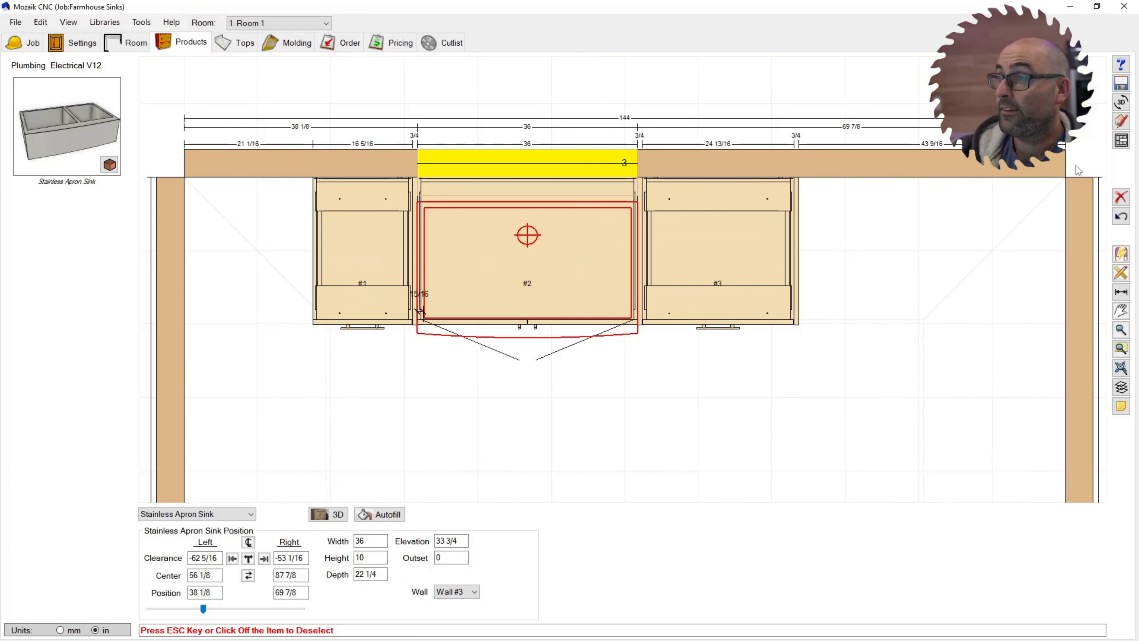
{"action": "left_click", "coordinate": [1121, 102]}
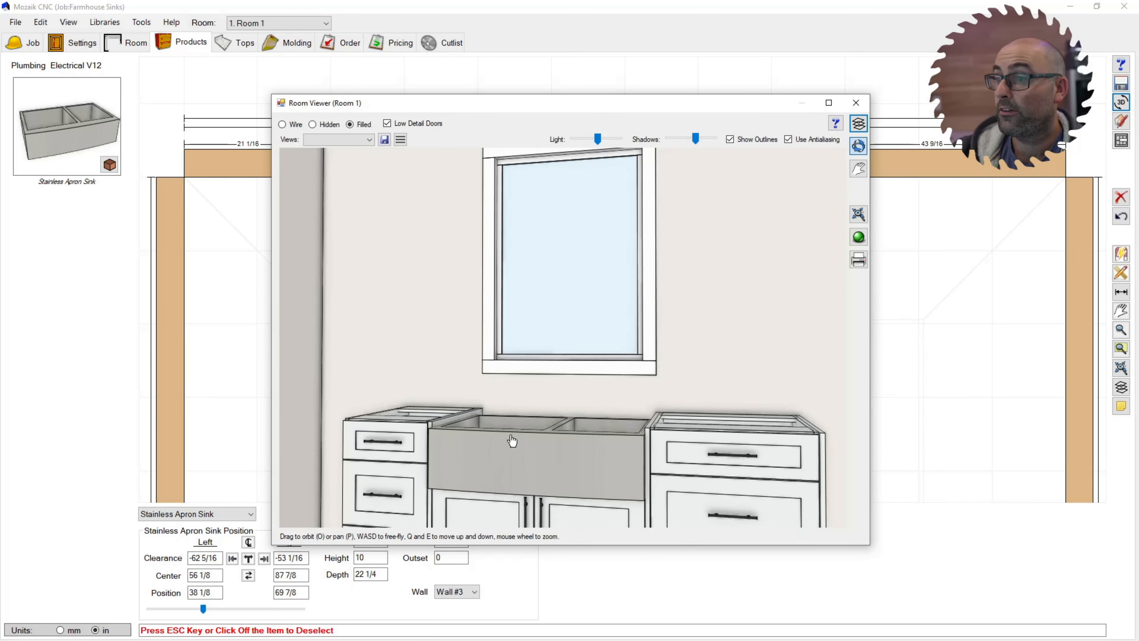
{"action": "scroll", "coordinate": [517, 438], "scroll_direction": "up", "scroll_amount": 4}
{"action": "scroll", "coordinate": [516, 442], "scroll_direction": "down", "scroll_amount": 3}
{"action": "scroll", "coordinate": [523, 474], "scroll_direction": "up", "scroll_amount": 4}
{"action": "scroll", "coordinate": [537, 487], "scroll_direction": "down", "scroll_amount": 4}
{"action": "scroll", "coordinate": [541, 488], "scroll_direction": "up", "scroll_amount": 2}
{"action": "left_click_drag", "start_coordinate": [541, 489], "coordinate": [549, 500]}
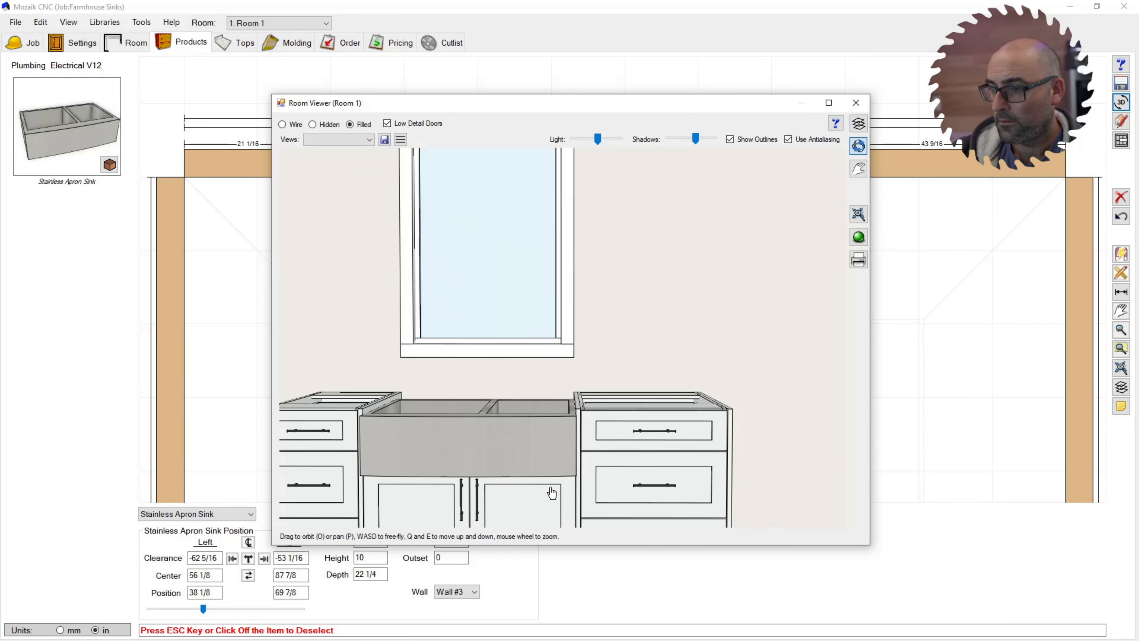
{"action": "left_click", "coordinate": [856, 103]}
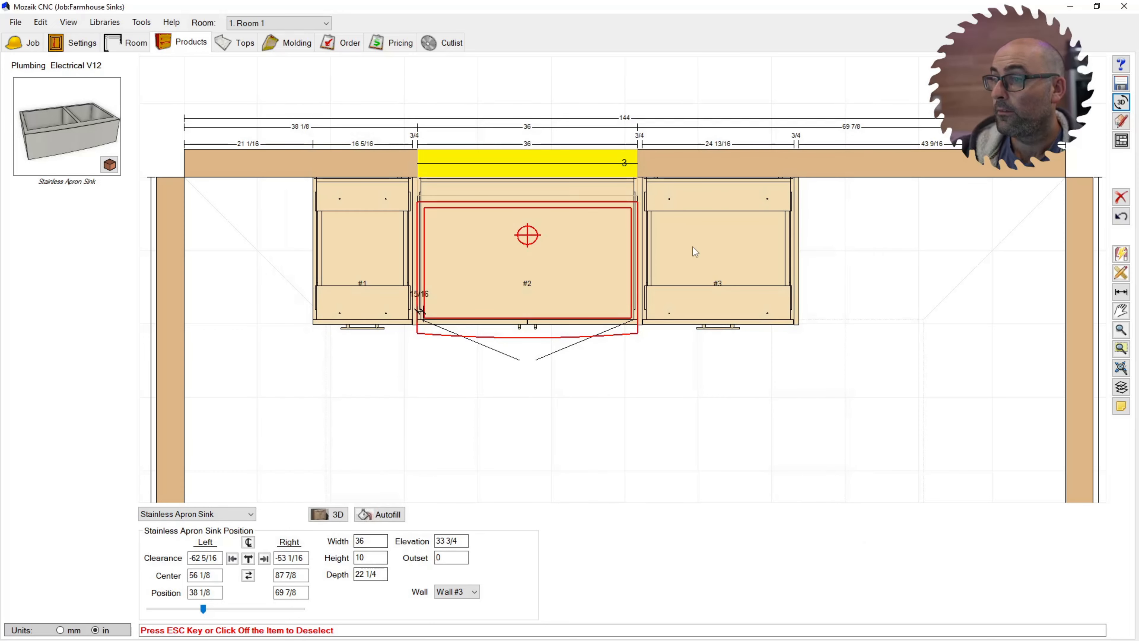
Set the stainless apron sink's elevation to 34 3/4 from the Wall #3 elevation view
{"action": "left_click", "coordinate": [1122, 143]}
{"action": "left_click_drag", "start_coordinate": [440, 542], "coordinate": [443, 543]}
{"action": "type", "text": "4"}
{"action": "key", "text": "Return"}
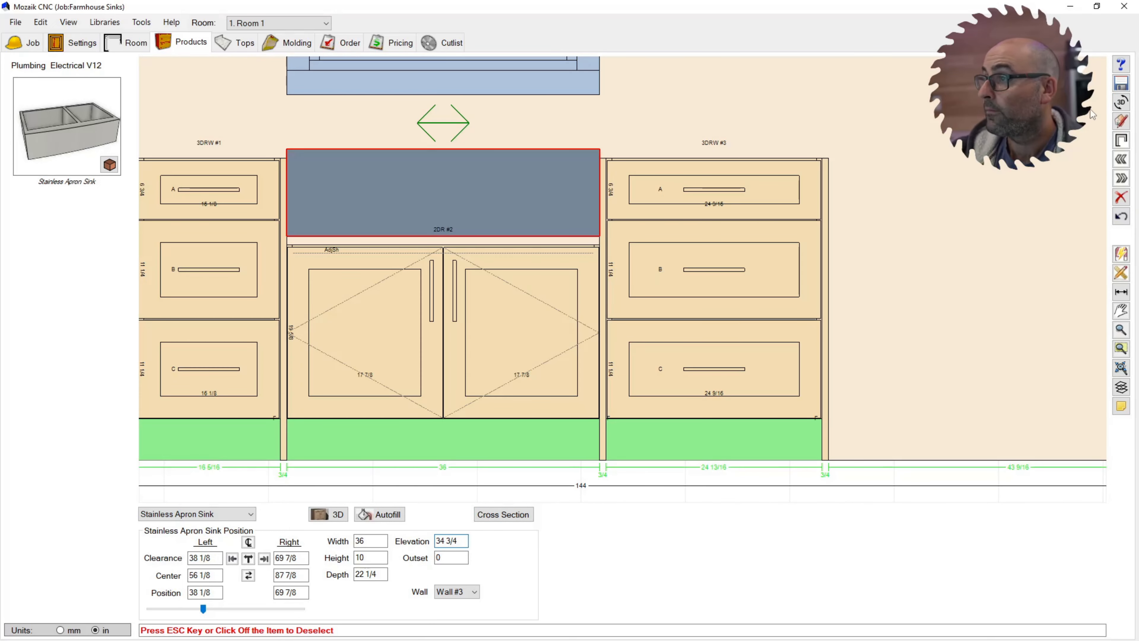
Check the raised stainless apron sink against the tops of the adjoining drawer cabinets in the 3D room viewer
{"action": "left_click", "coordinate": [1123, 103]}
{"action": "scroll", "coordinate": [581, 422], "scroll_direction": "down", "scroll_amount": 3}
{"action": "left_click_drag", "start_coordinate": [615, 414], "coordinate": [588, 383]}
{"action": "scroll", "coordinate": [588, 383], "scroll_direction": "up", "scroll_amount": 5}
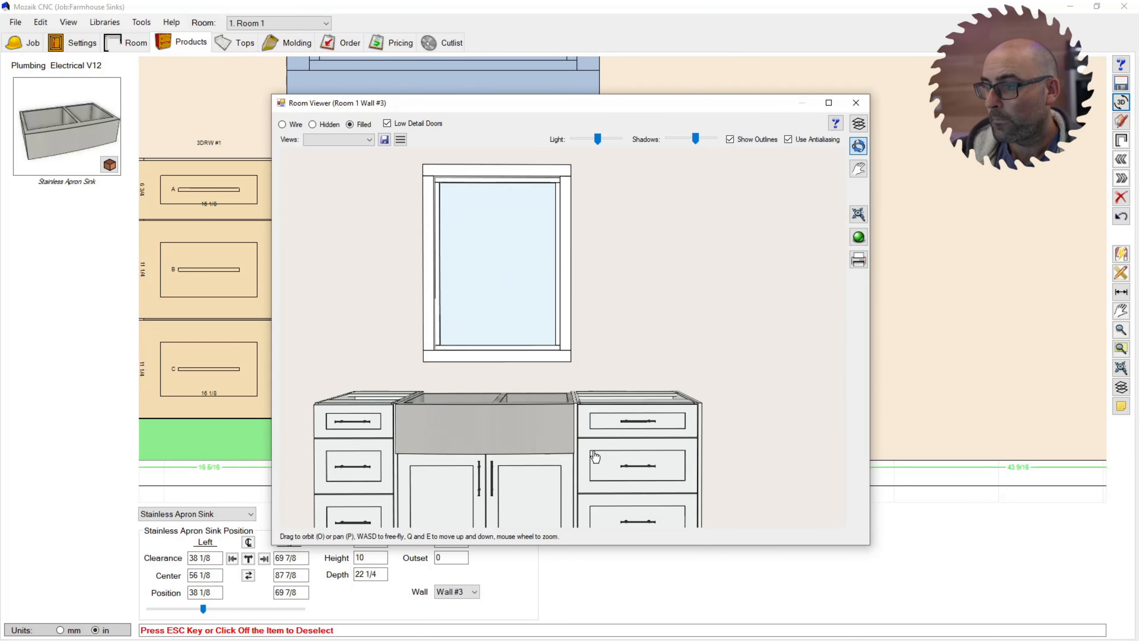
{"action": "mouse_move", "coordinate": [595, 456]}
{"action": "left_mouse_down"}
{"action": "mouse_move", "coordinate": [631, 460]}
{"action": "mouse_move", "coordinate": [566, 446]}
{"action": "mouse_move", "coordinate": [592, 449]}
{"action": "left_mouse_up"}
{"action": "left_click", "coordinate": [855, 102]}
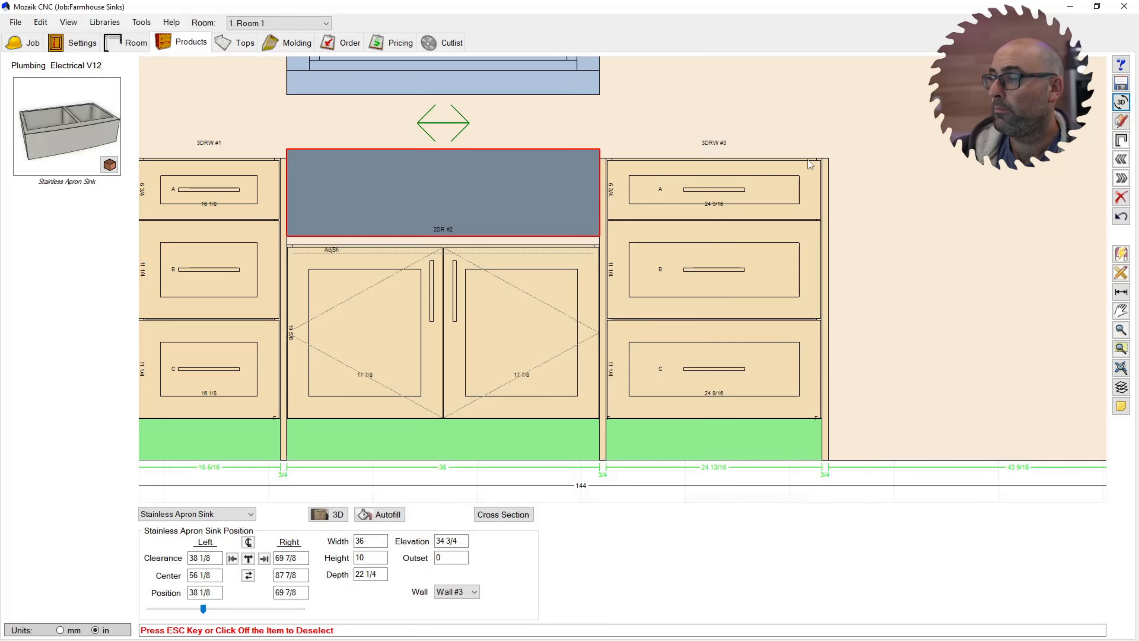
Delete the stainless apron sink from above the 2DR sink base in the Wall #3 elevation
{"action": "scroll", "coordinate": [368, 222], "scroll_direction": "up", "scroll_amount": 5}
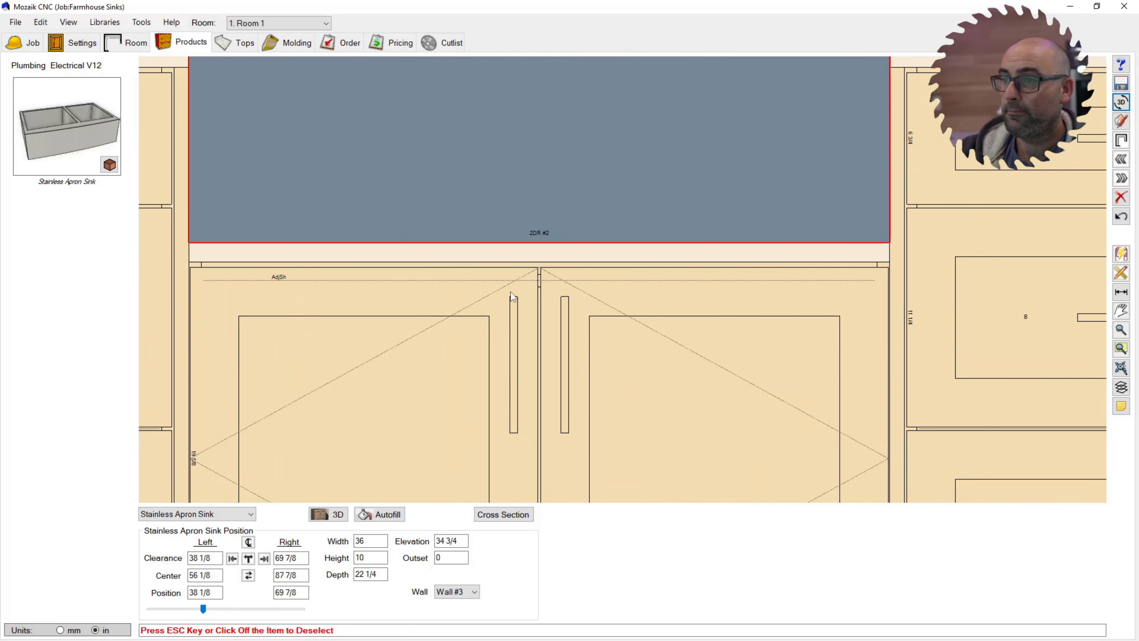
{"action": "scroll", "coordinate": [507, 259], "scroll_direction": "down", "scroll_amount": 5}
{"action": "left_click", "coordinate": [1010, 195]}
{"action": "left_click", "coordinate": [488, 259]}
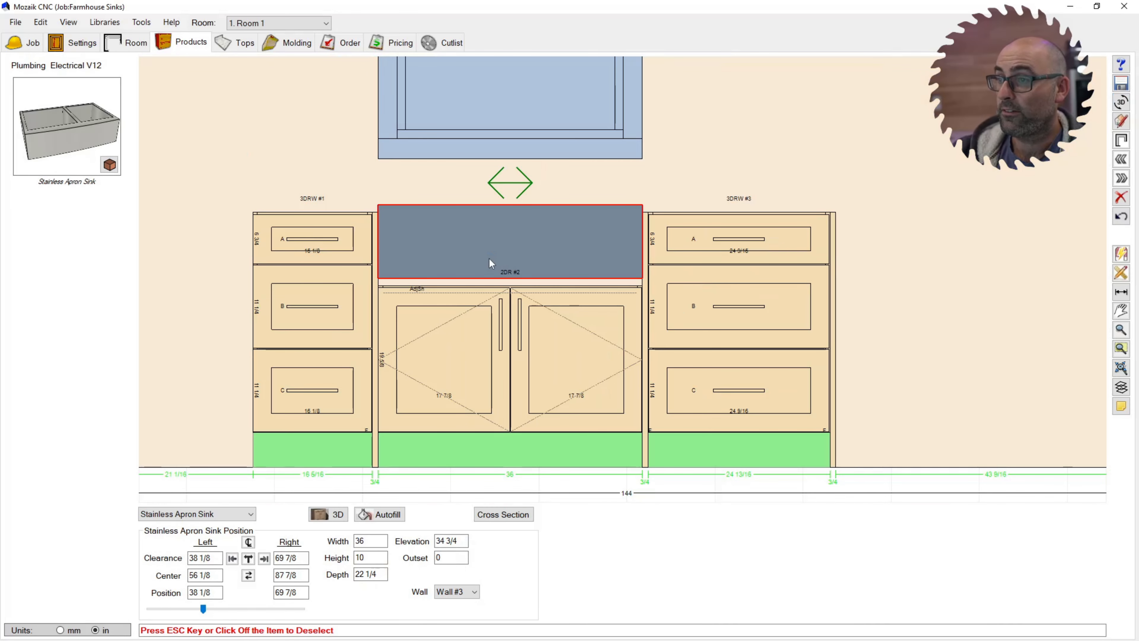
{"action": "key", "text": "Delete"}
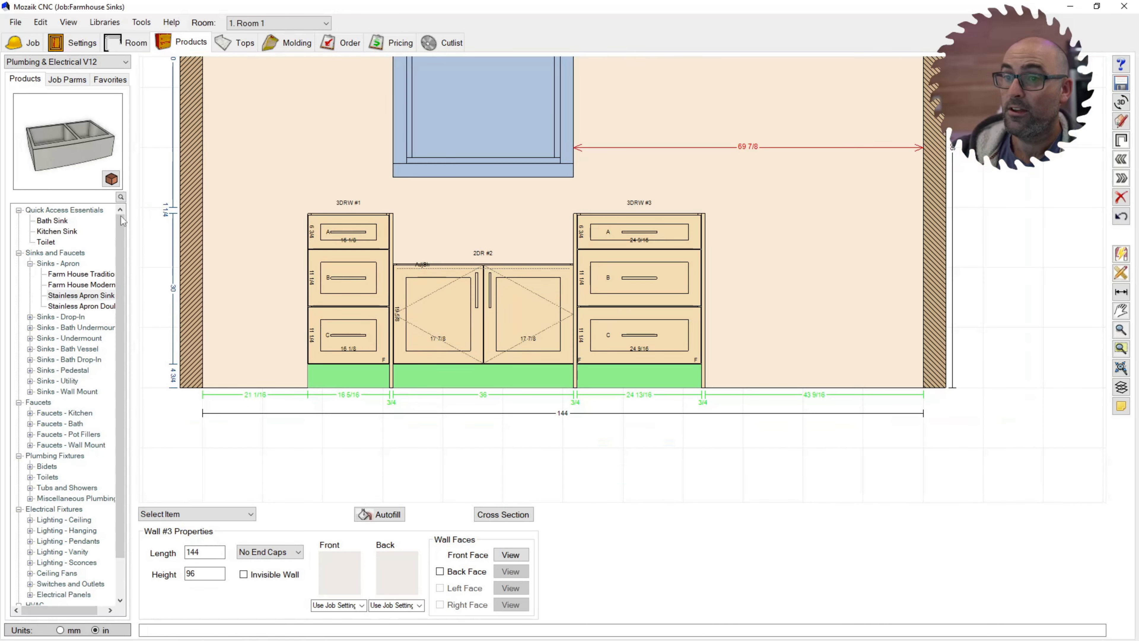
Add the Farm House Modern apron sink to Wall #3 and center it in the opening above the 2DR sink base
{"action": "left_click", "coordinate": [70, 294]}
{"action": "key", "text": "Up"}
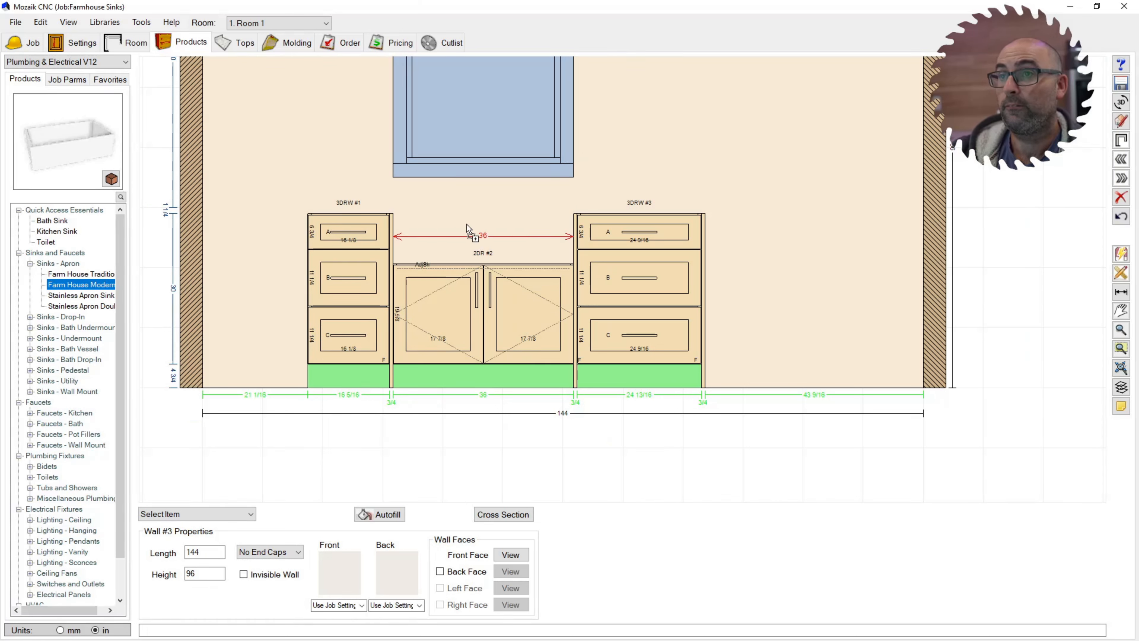
{"action": "left_click", "coordinate": [457, 228]}
{"action": "left_click", "coordinate": [570, 379]}
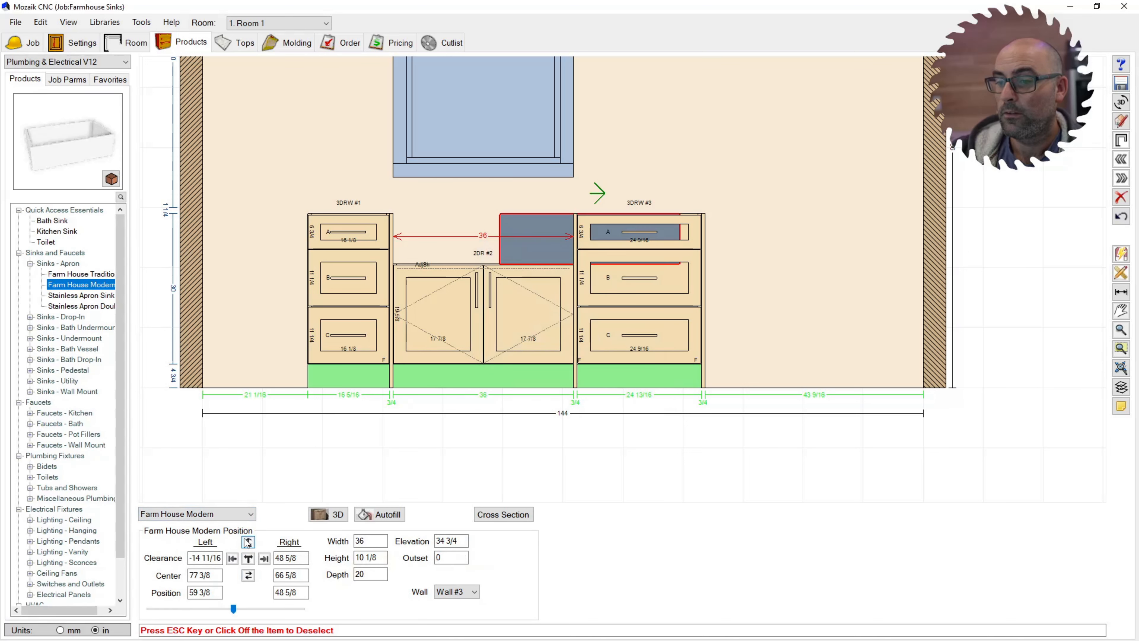
{"action": "left_click", "coordinate": [249, 558]}
{"action": "scroll", "coordinate": [477, 208], "scroll_direction": "up", "scroll_amount": 2}
{"action": "left_click", "coordinate": [779, 172]}
View the Farm House Modern sink and its flanking cabinets in the 3D room viewer
{"action": "left_click", "coordinate": [1123, 102]}
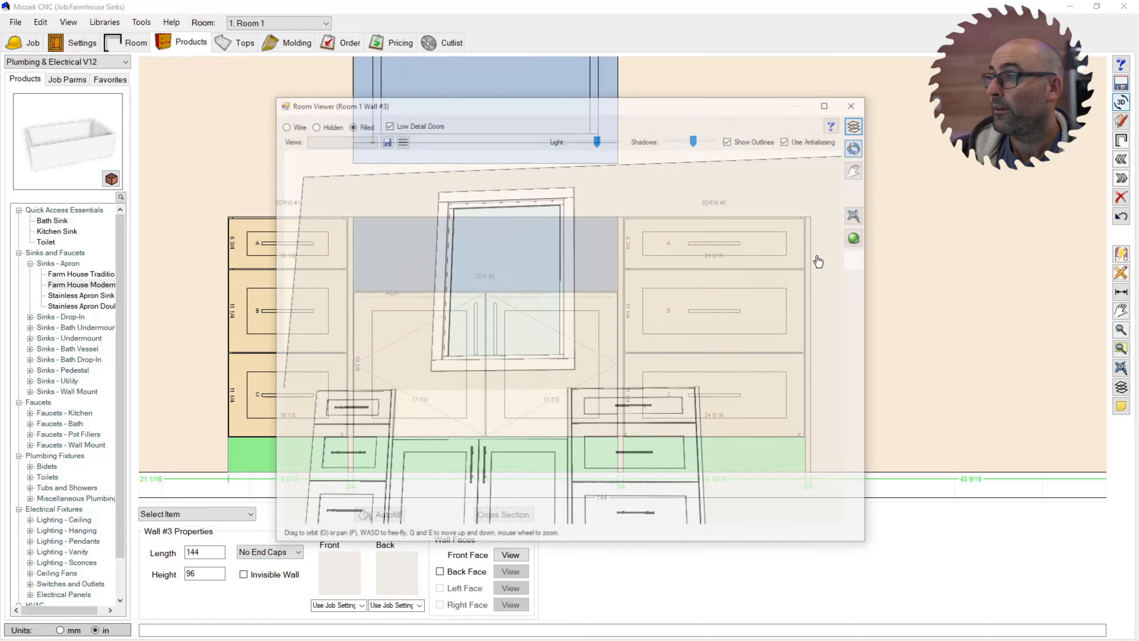
{"action": "left_click_drag", "start_coordinate": [536, 332], "coordinate": [685, 290]}
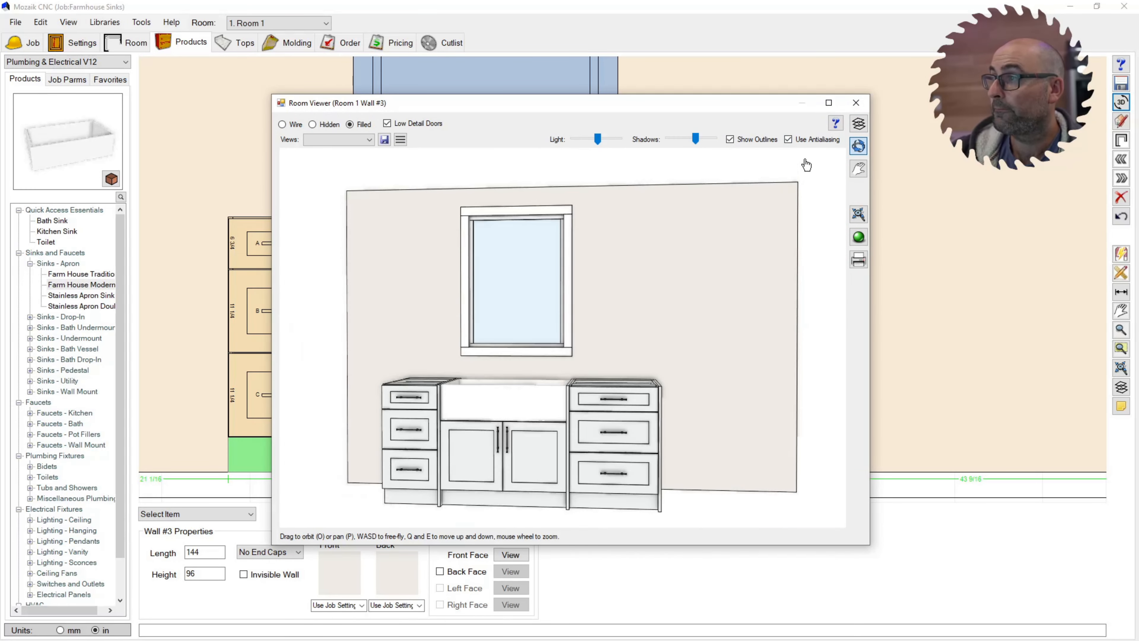
{"action": "left_click", "coordinate": [856, 102]}
Set the Farm House Modern sink's outset to 1 1/2
{"action": "left_click", "coordinate": [505, 244]}
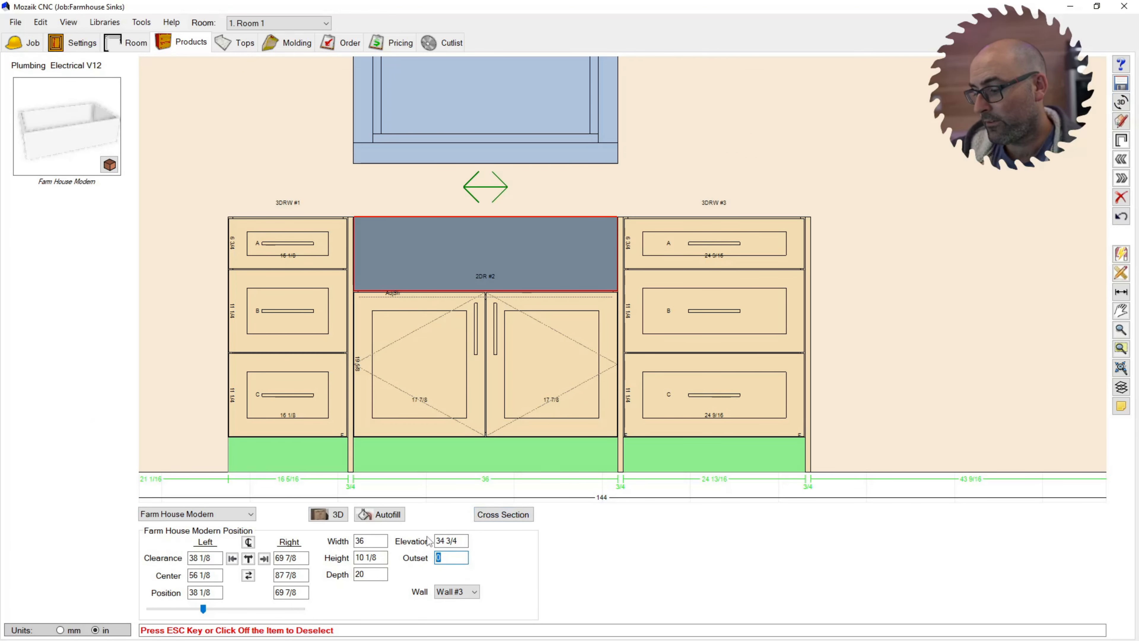
{"action": "type", "text": "1.5"}
{"action": "key", "text": "Return"}
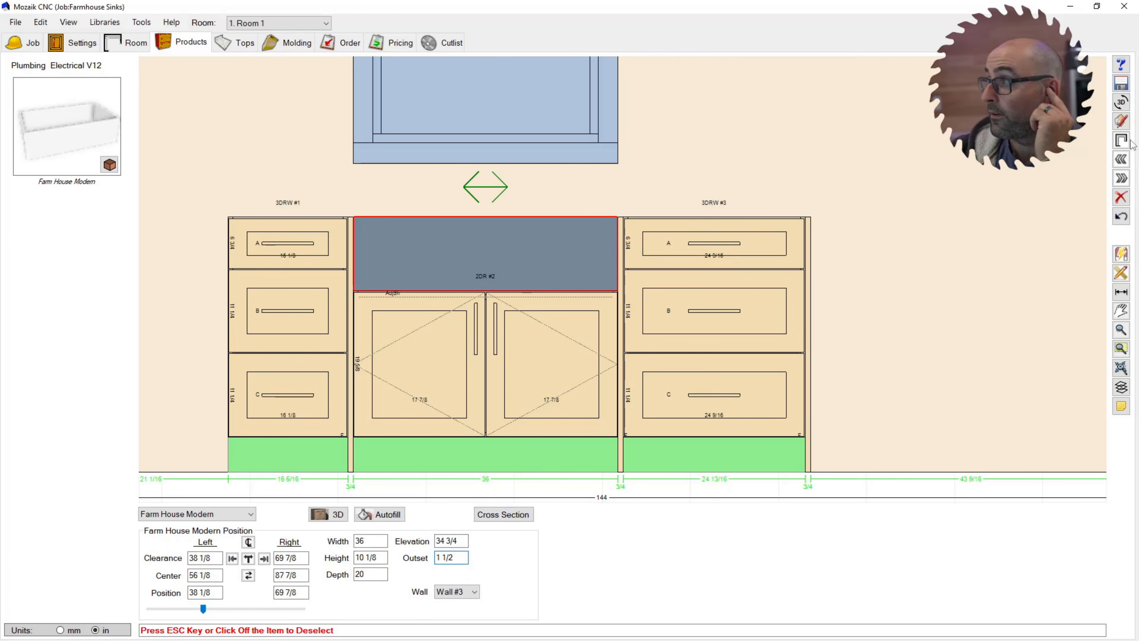
Inspect how far the Farm House Modern sink projects beyond the cabinet fronts in the 3D room viewer
{"action": "left_click", "coordinate": [1120, 103]}
{"action": "left_click_drag", "start_coordinate": [601, 336], "coordinate": [563, 416]}
{"action": "scroll", "coordinate": [610, 452], "scroll_direction": "up", "scroll_amount": 5}
{"action": "left_click_drag", "start_coordinate": [653, 472], "coordinate": [789, 215]}
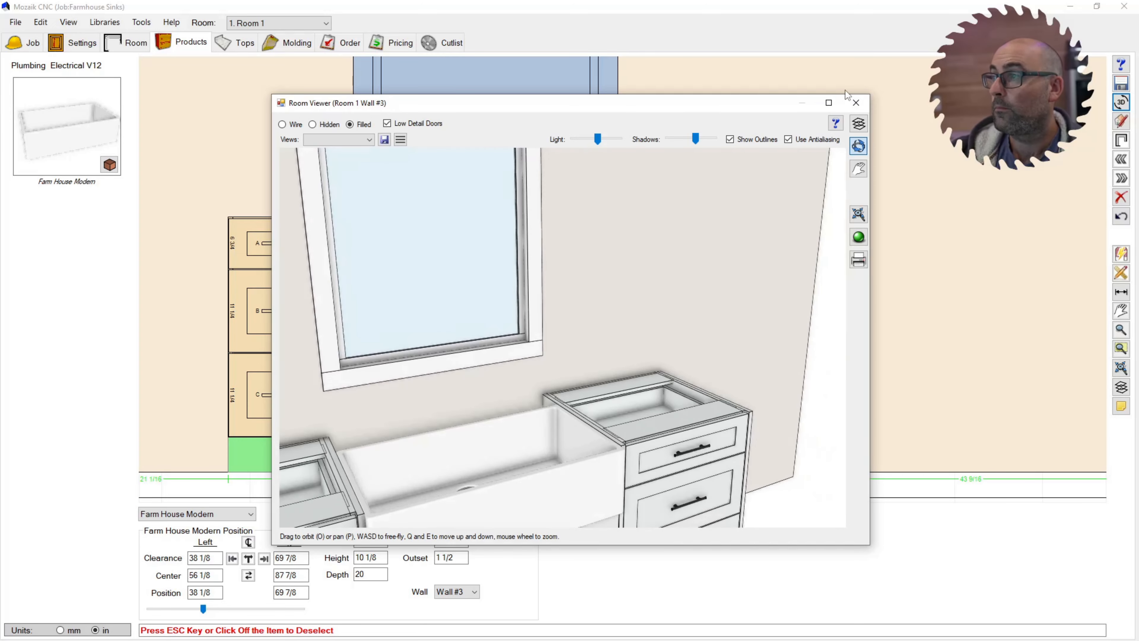
{"action": "left_click", "coordinate": [856, 102]}
{"action": "left_click", "coordinate": [894, 234]}
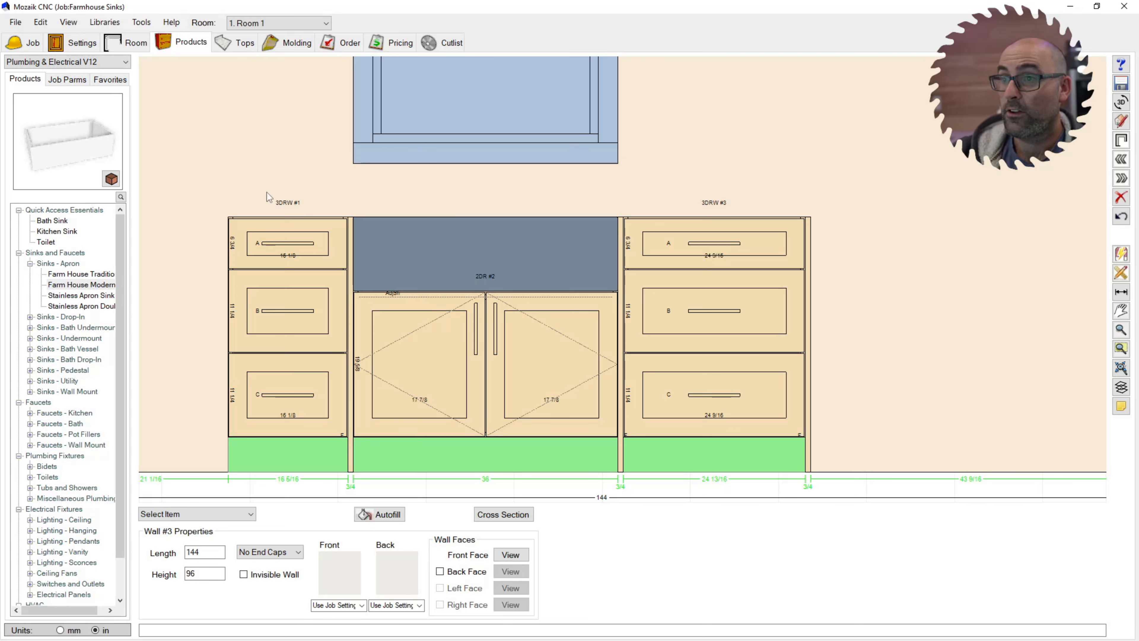
Set the finished ends of 3DRW #1 to Both in the floor plan and check the finished ends of 3DRW #3
{"action": "left_click", "coordinate": [1121, 140]}
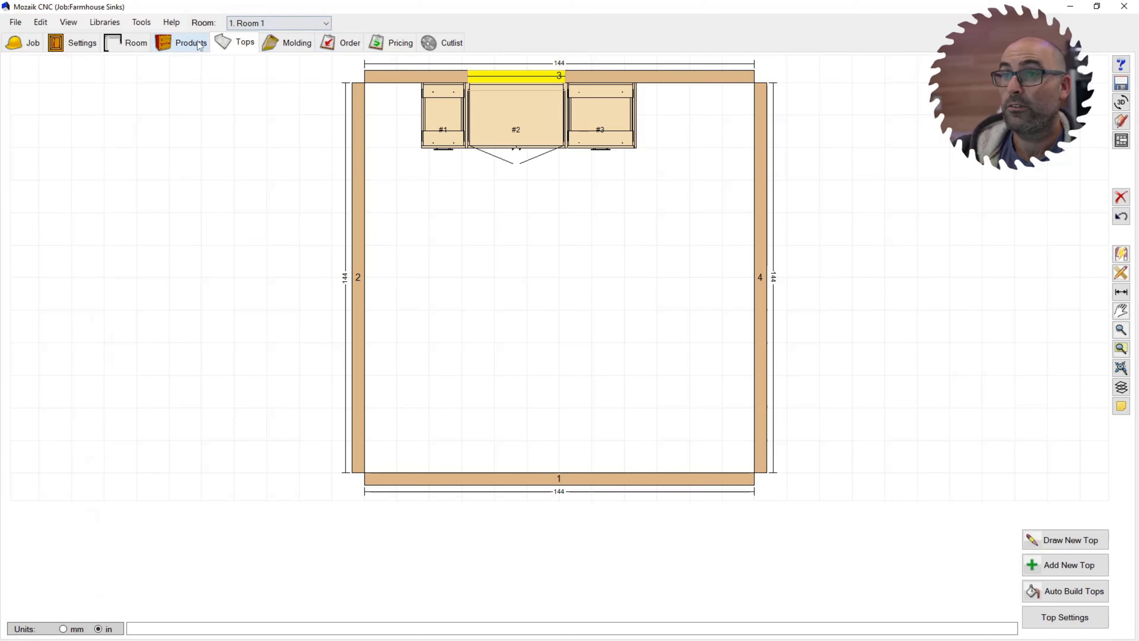
{"action": "left_click", "coordinate": [184, 43]}
{"action": "scroll", "coordinate": [510, 119], "scroll_direction": "up", "scroll_amount": 2}
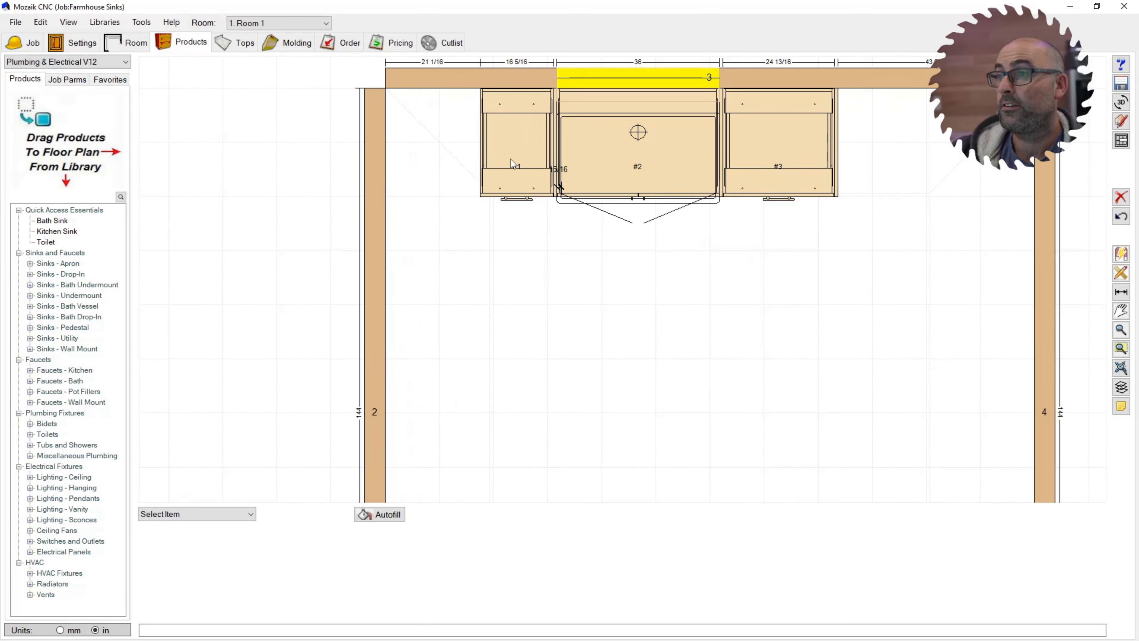
{"action": "left_click", "coordinate": [511, 158]}
{"action": "left_click", "coordinate": [457, 574]}
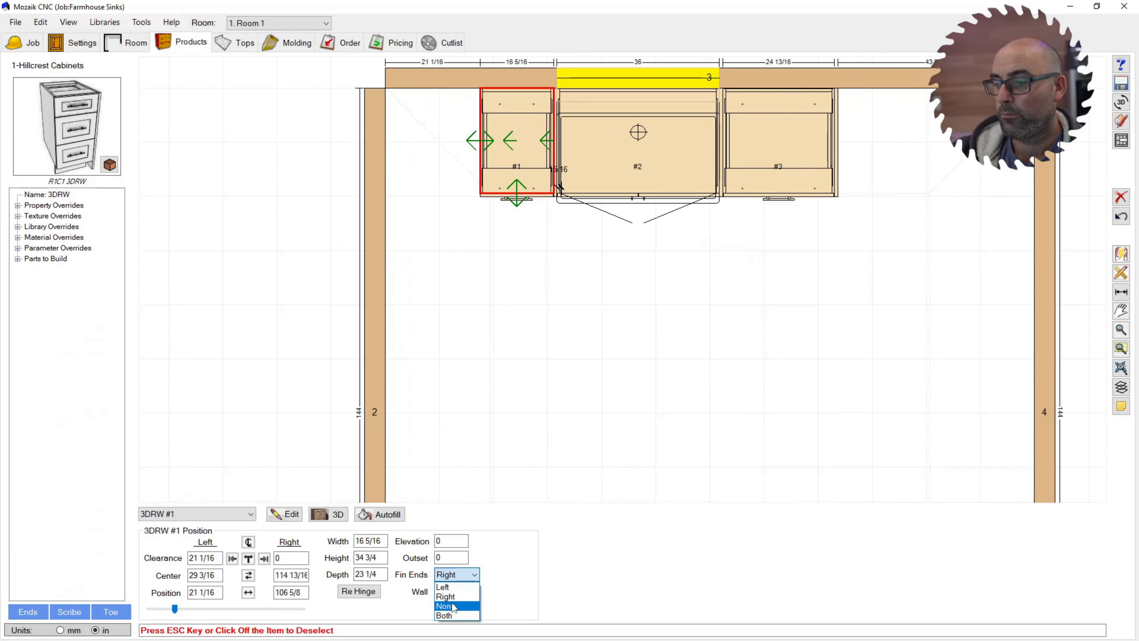
{"action": "left_click", "coordinate": [445, 616]}
{"action": "left_click", "coordinate": [787, 173]}
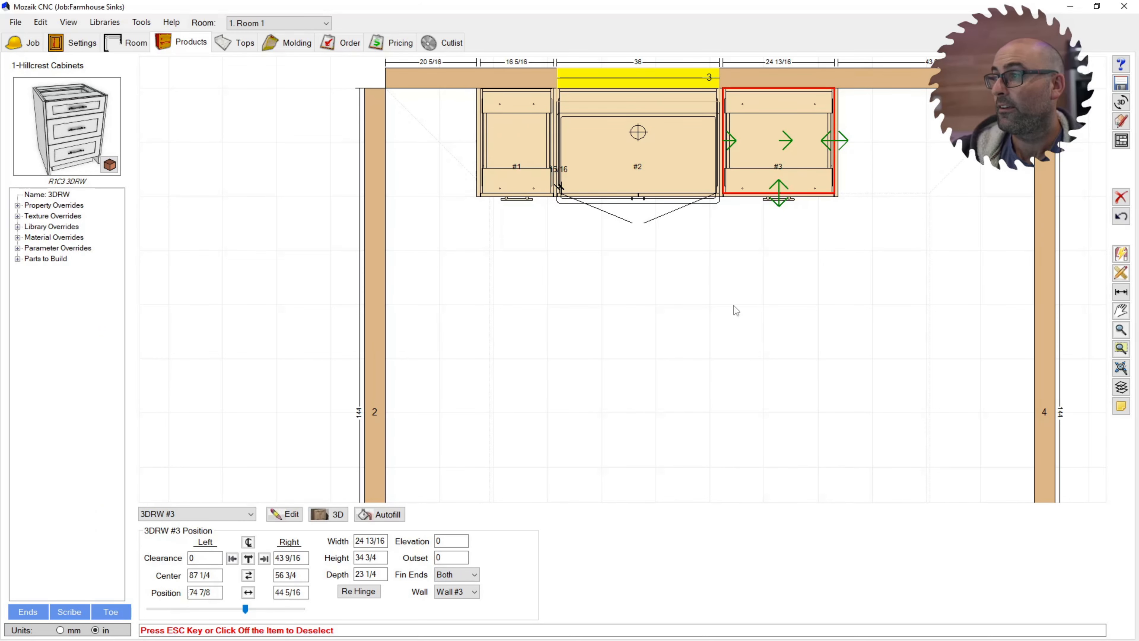
{"action": "left_click", "coordinate": [661, 275]}
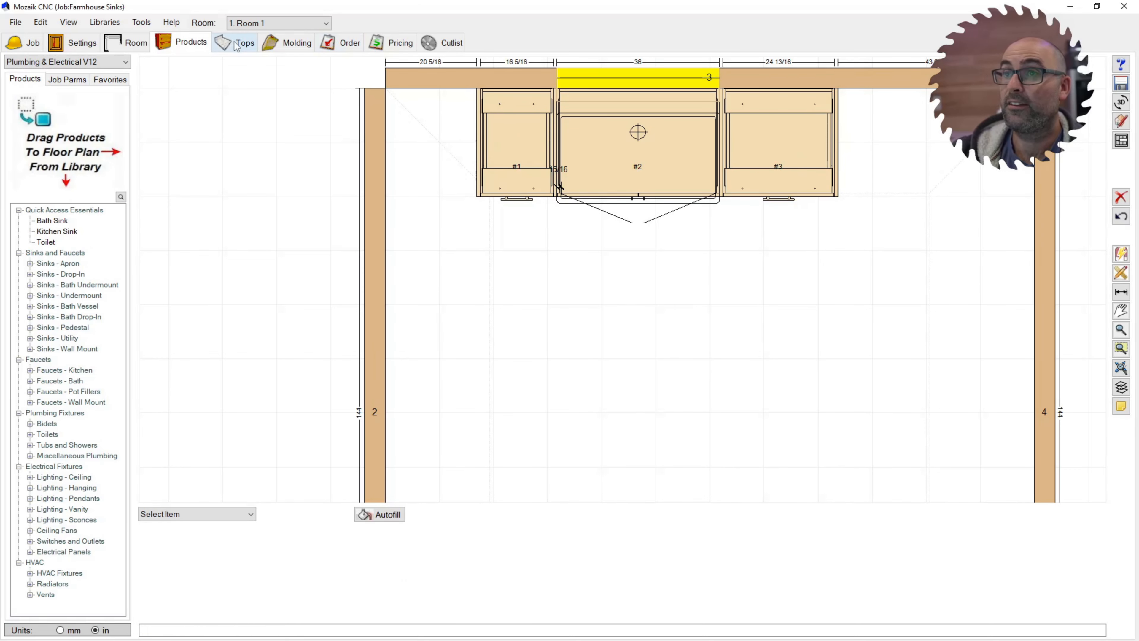
Auto-build the room's countertops and delete the top over sink base #2
{"action": "left_click", "coordinate": [237, 44]}
{"action": "left_click", "coordinate": [1065, 591]}
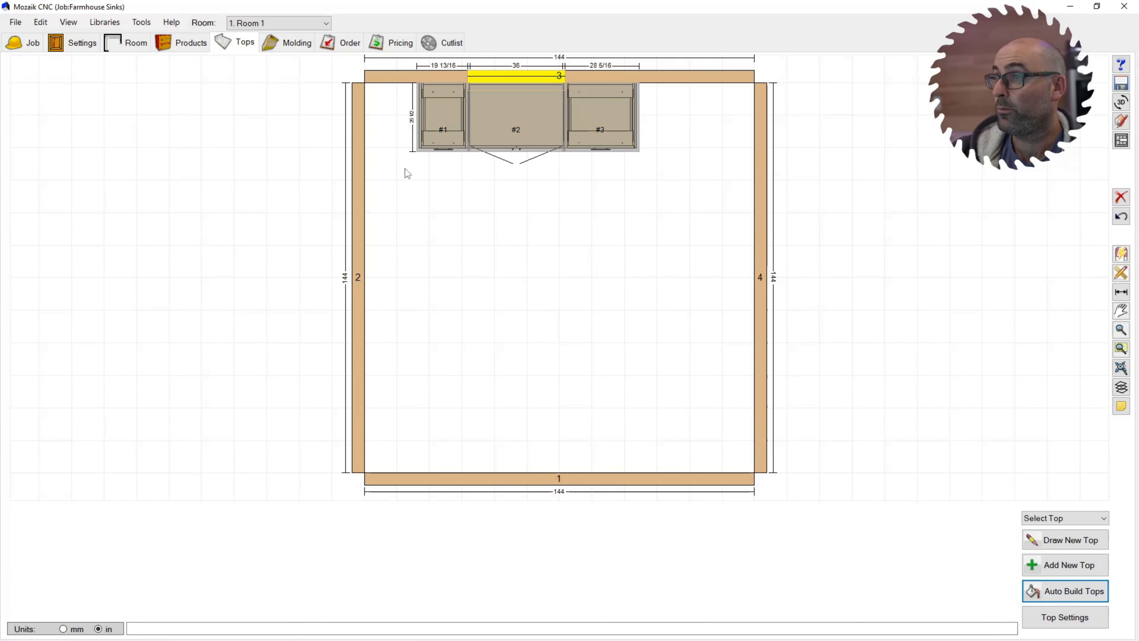
{"action": "scroll", "coordinate": [518, 80], "scroll_direction": "up", "scroll_amount": 1}
{"action": "scroll", "coordinate": [516, 78], "scroll_direction": "up", "scroll_amount": 3}
{"action": "left_click", "coordinate": [523, 232]}
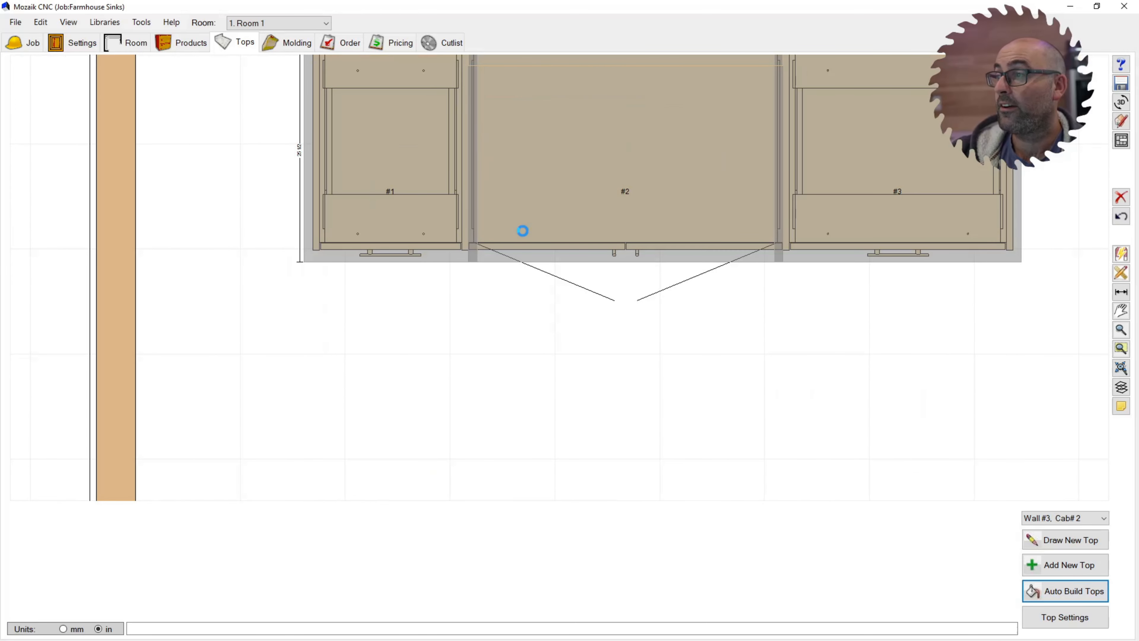
{"action": "left_click", "coordinate": [634, 436]}
Delete the remaining countertops over 3DRW #1 and 3DRW #3
{"action": "left_click", "coordinate": [437, 216]}
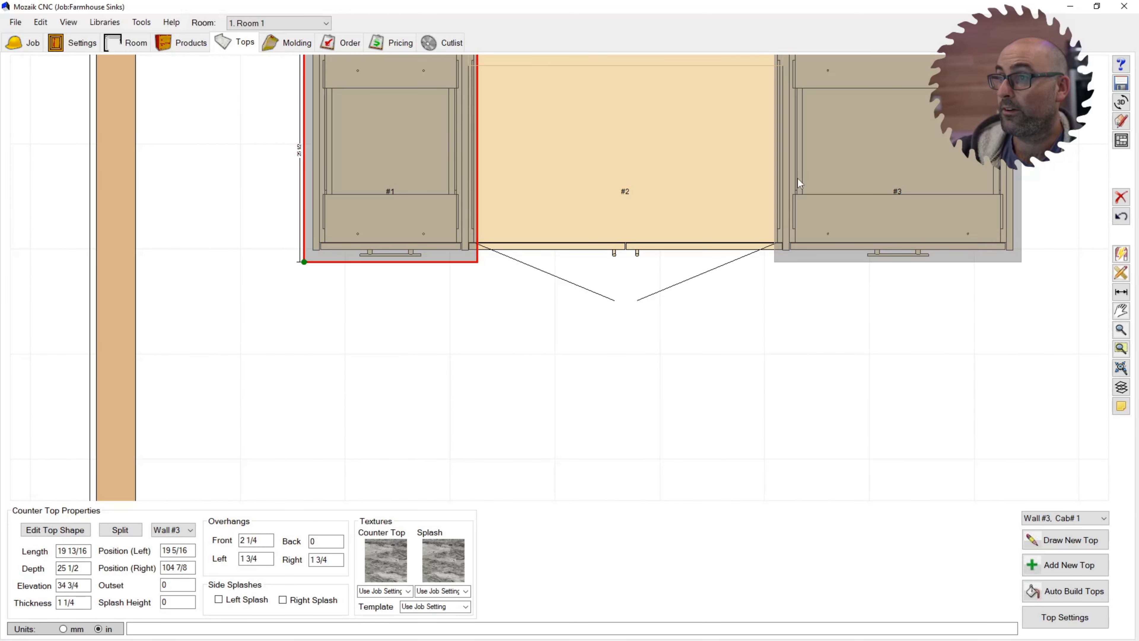
{"action": "key", "text": "Delete"}
{"action": "left_click", "coordinate": [907, 166]}
{"action": "key", "text": "Delete"}
Auto-build the countertops again and delete the two side tops, keeping only the one over sink base #2
{"action": "left_click", "coordinate": [1063, 589]}
{"action": "left_click", "coordinate": [872, 194]}
{"action": "key", "text": "Delete"}
{"action": "left_click", "coordinate": [395, 185]}
{"action": "key", "text": "Delete"}
Examine the sink-base countertop's properties and review the default overlays in the Counter Top Settings without changing them
{"action": "left_click", "coordinate": [646, 192]}
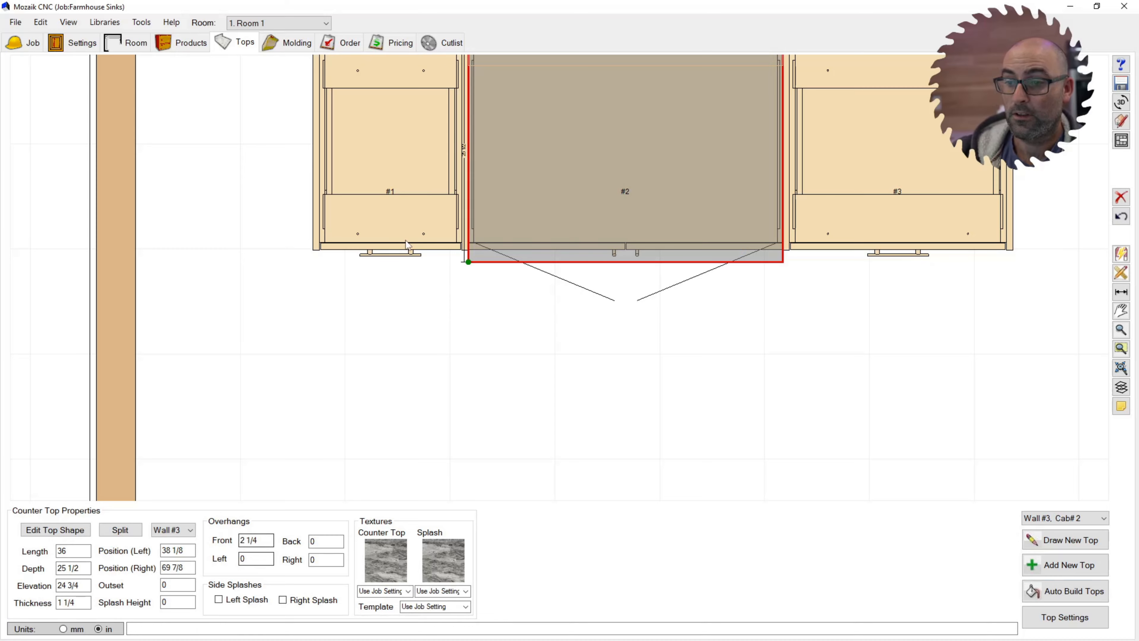
{"action": "scroll", "coordinate": [465, 200], "scroll_direction": "down", "scroll_amount": 3}
{"action": "scroll", "coordinate": [422, 173], "scroll_direction": "up", "scroll_amount": 3}
{"action": "scroll", "coordinate": [425, 166], "scroll_direction": "down", "scroll_amount": 3}
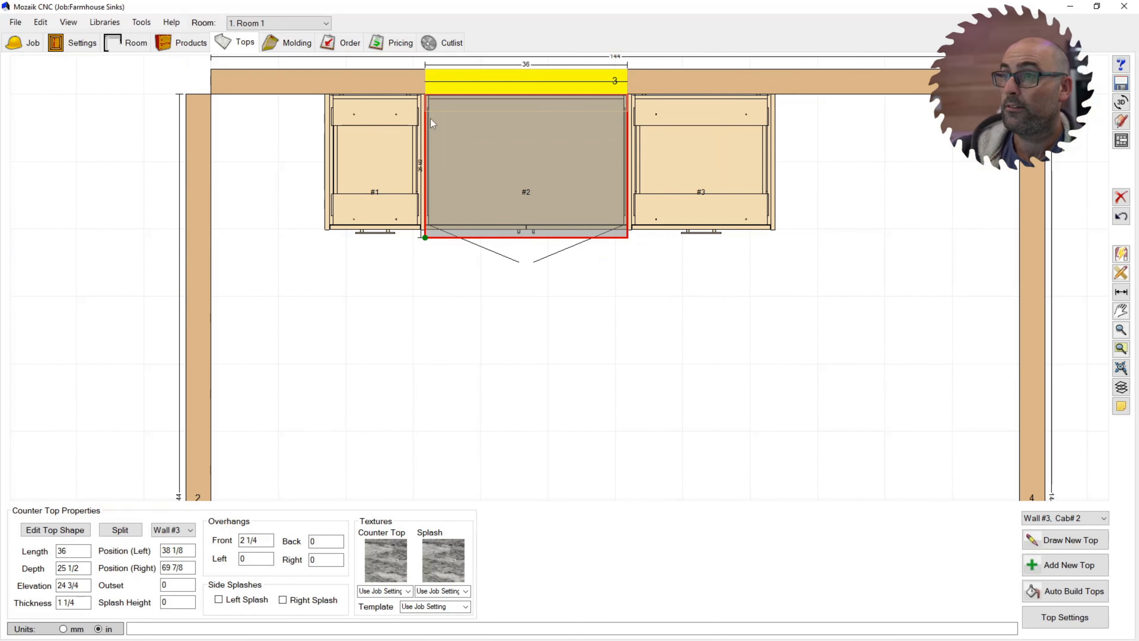
{"action": "scroll", "coordinate": [434, 73], "scroll_direction": "up", "scroll_amount": 3}
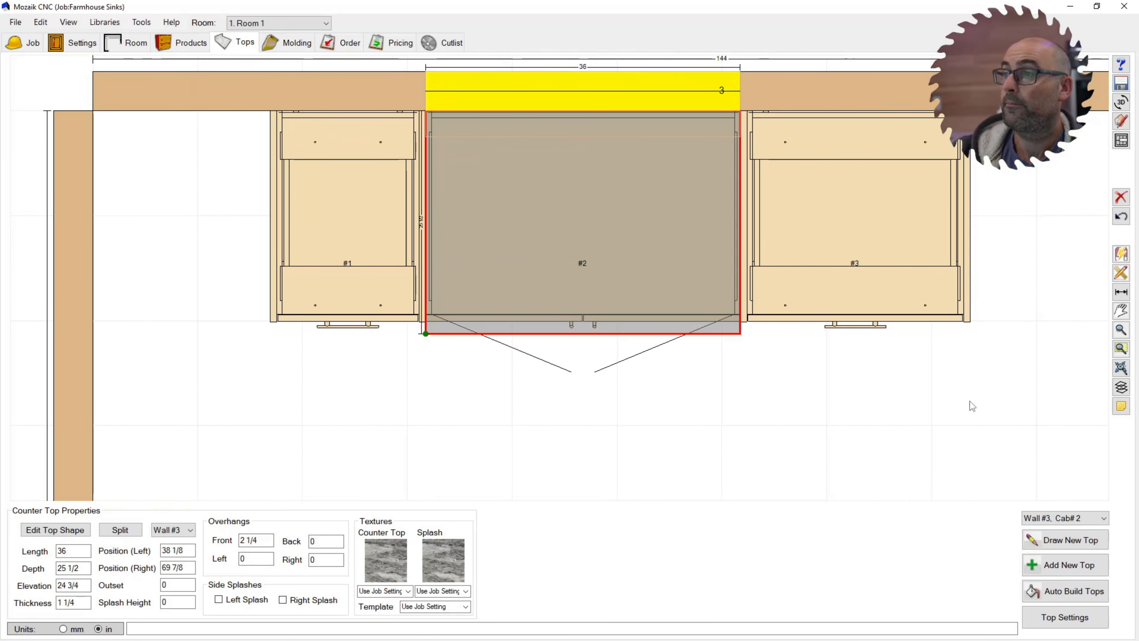
{"action": "left_click", "coordinate": [1065, 617]}
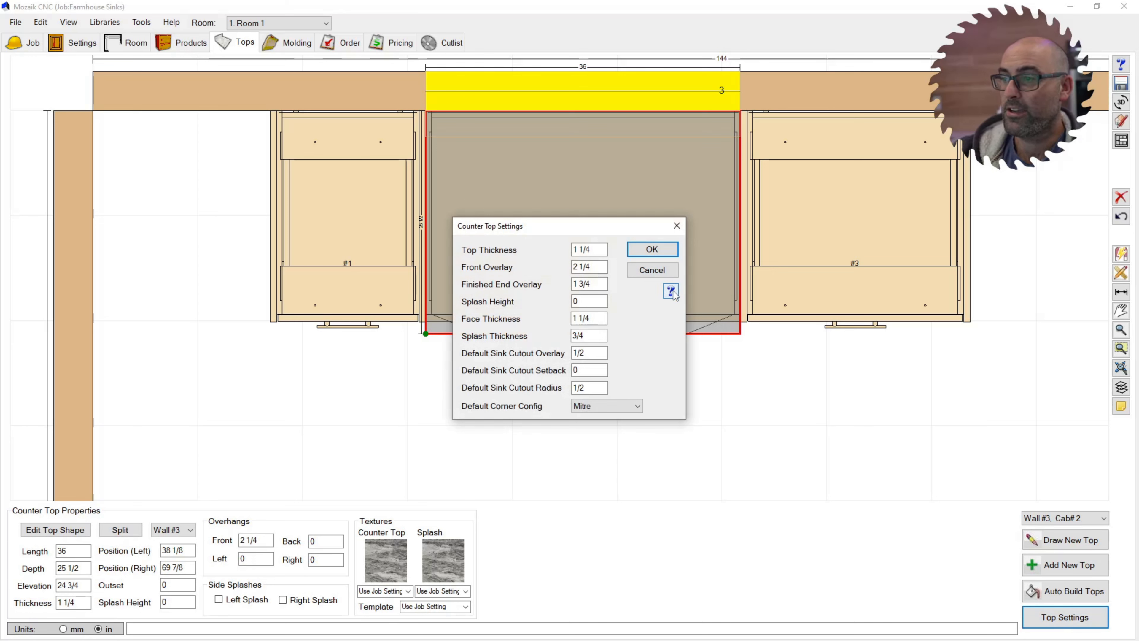
{"action": "left_click", "coordinate": [651, 271]}
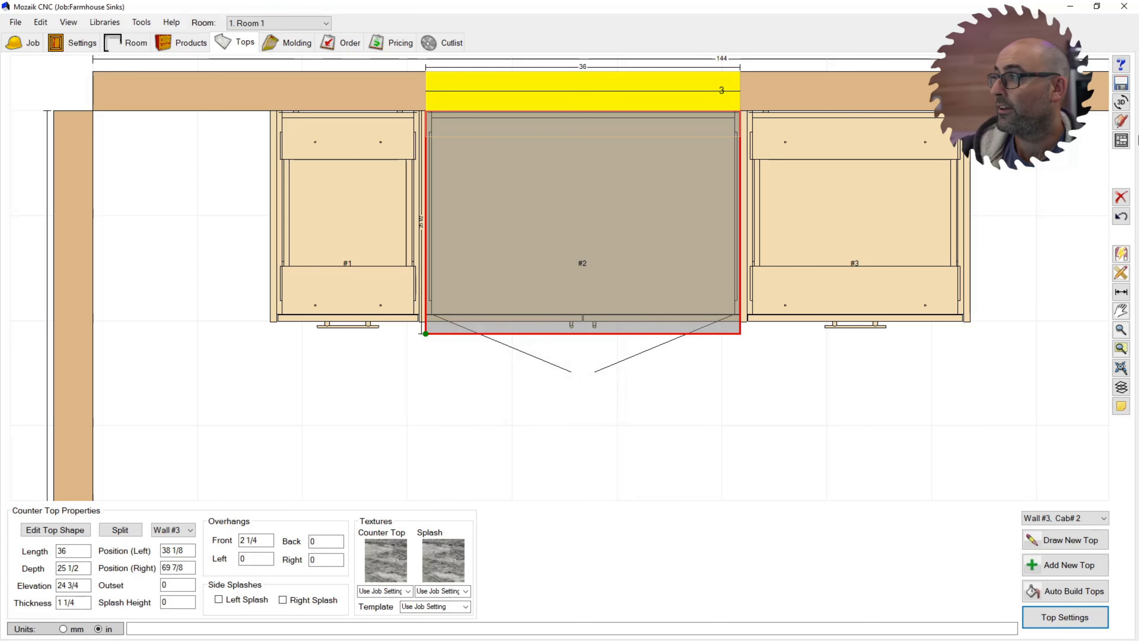
Inspect where the low sink-base countertop sits inside the farmhouse sink in the 3D room viewer
{"action": "left_click", "coordinate": [1114, 108]}
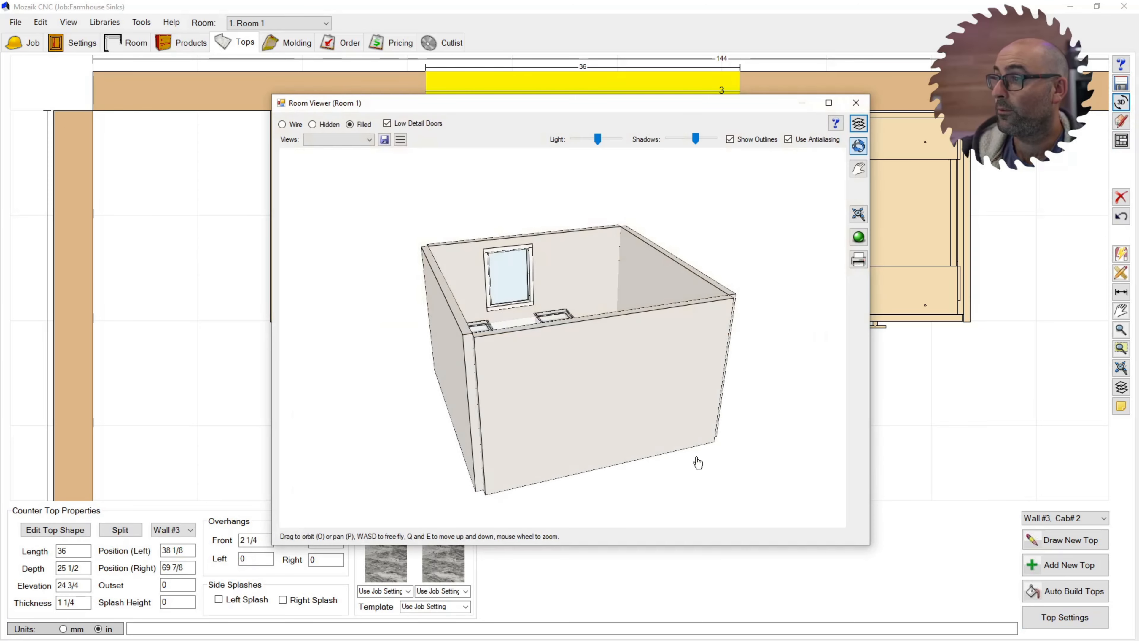
{"action": "left_click_drag", "start_coordinate": [697, 458], "coordinate": [582, 363]}
{"action": "scroll", "coordinate": [564, 216], "scroll_direction": "up", "scroll_amount": 3}
{"action": "scroll", "coordinate": [563, 216], "scroll_direction": "up", "scroll_amount": 3}
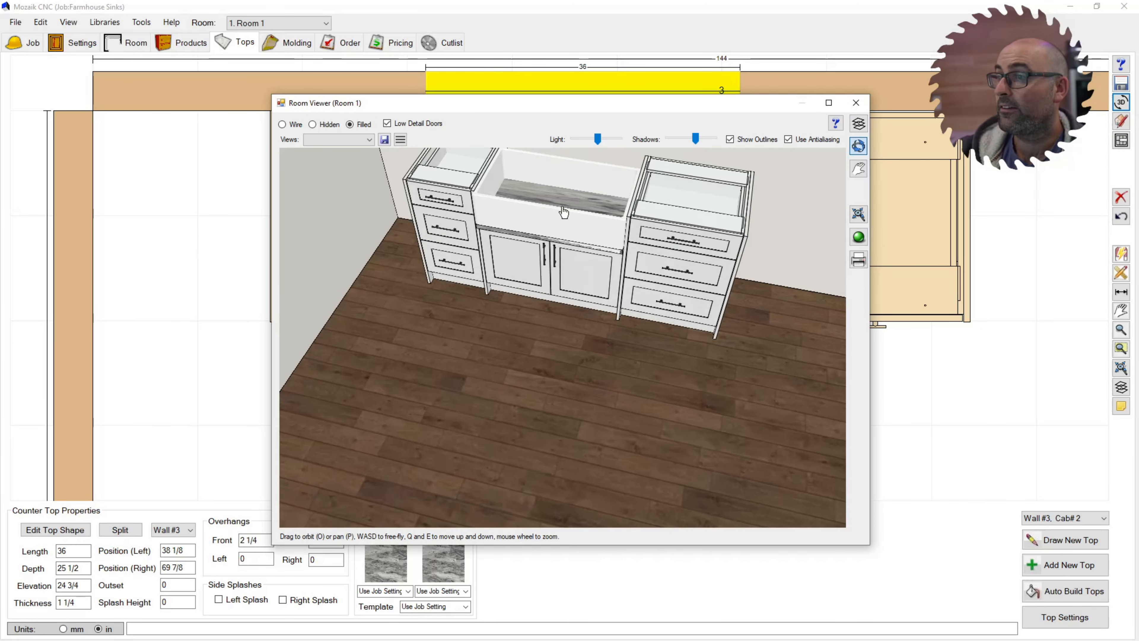
{"action": "scroll", "coordinate": [596, 252], "scroll_direction": "up", "scroll_amount": 3}
{"action": "scroll", "coordinate": [593, 280], "scroll_direction": "down", "scroll_amount": 6}
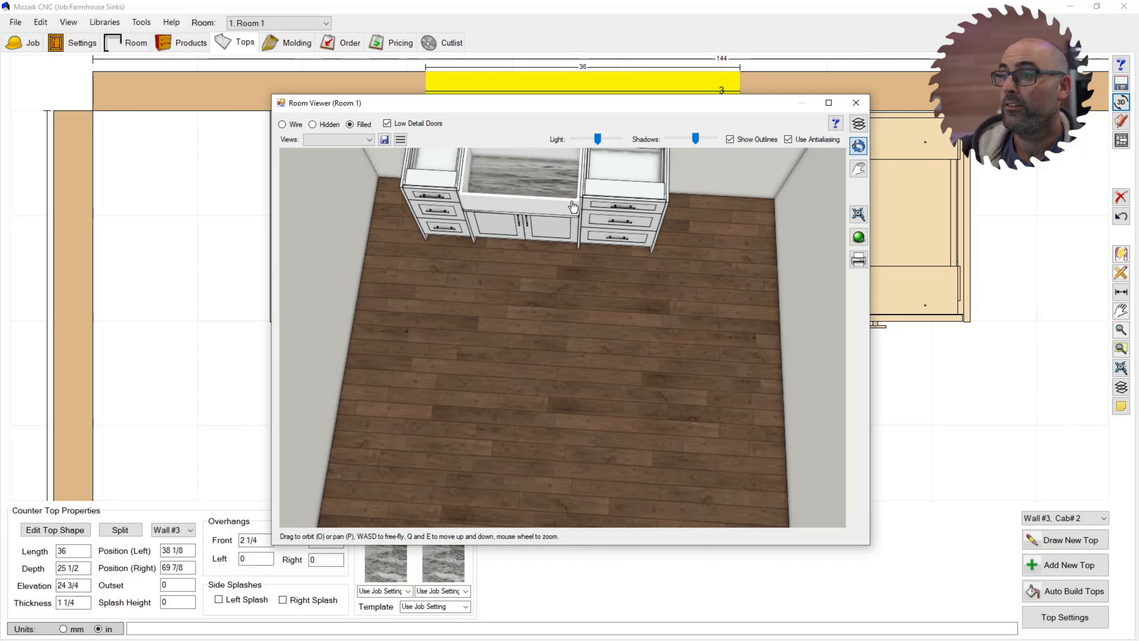
{"action": "left_click", "coordinate": [856, 103]}
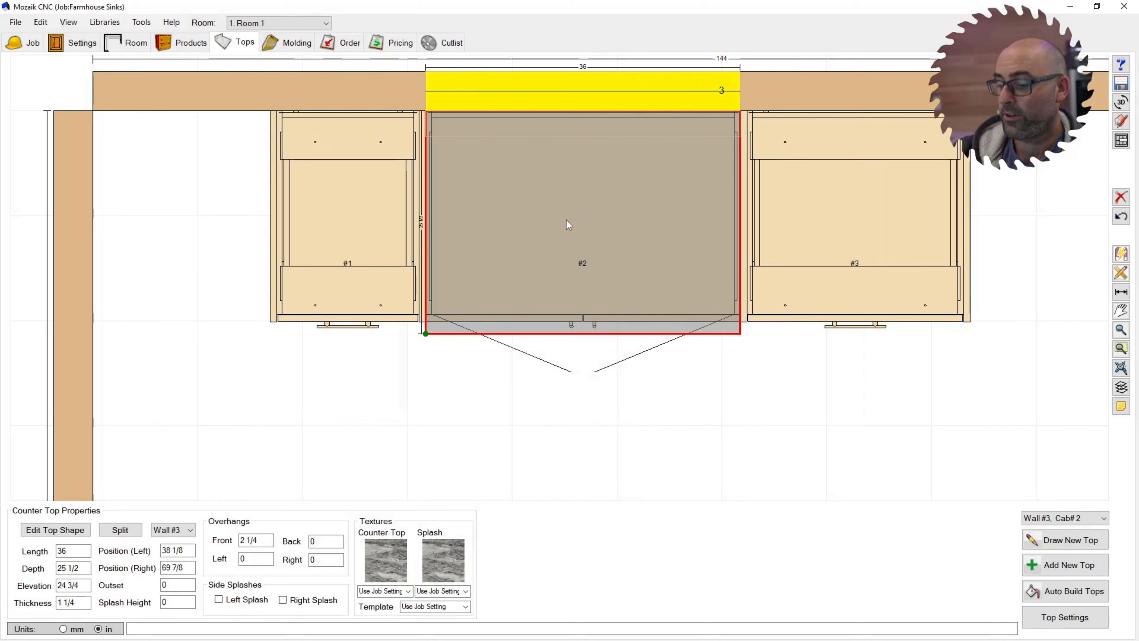
Rebuild all the countertops and delete the ones over sink base #2 and 3DRW #3
{"action": "left_click", "coordinate": [566, 219]}
{"action": "left_click", "coordinate": [1063, 591]}
{"action": "left_click", "coordinate": [543, 216]}
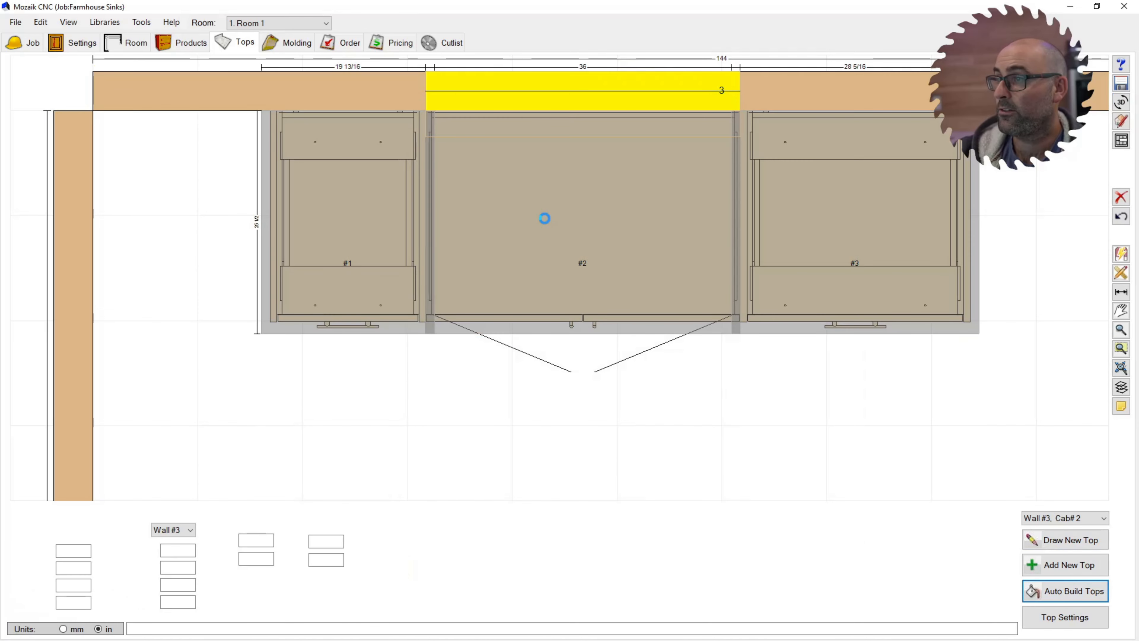
{"action": "left_click", "coordinate": [796, 235]}
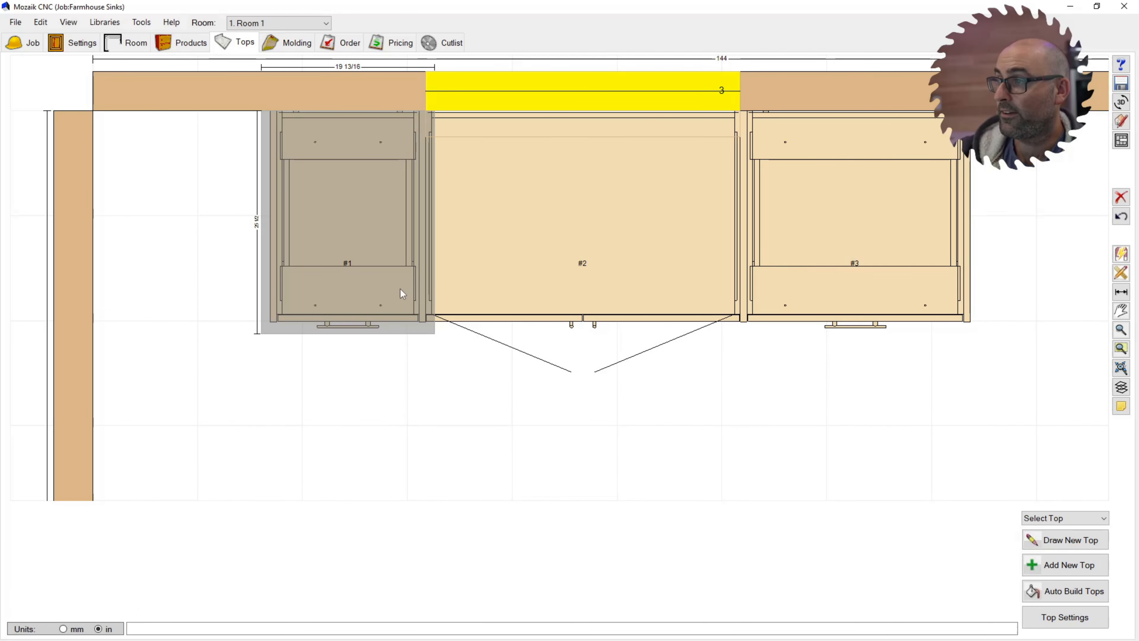
Check the 3DRW #1 countertop's overhangs against the finished end overlay in the Counter Top Settings
{"action": "left_click", "coordinate": [389, 264]}
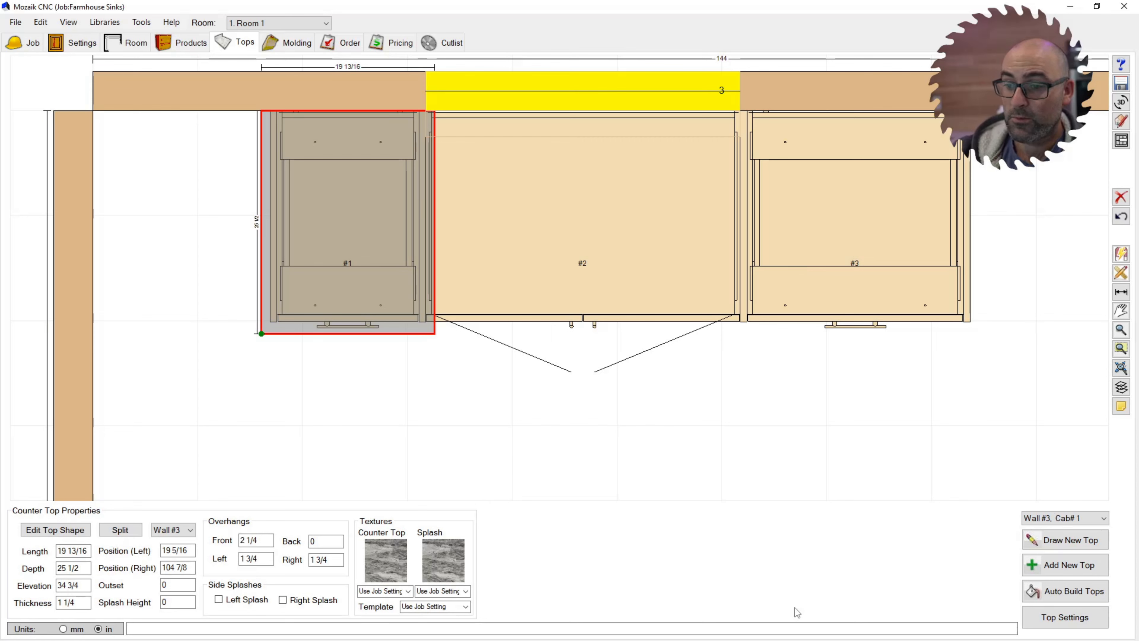
{"action": "left_click", "coordinate": [1056, 623]}
{"action": "left_click", "coordinate": [654, 269]}
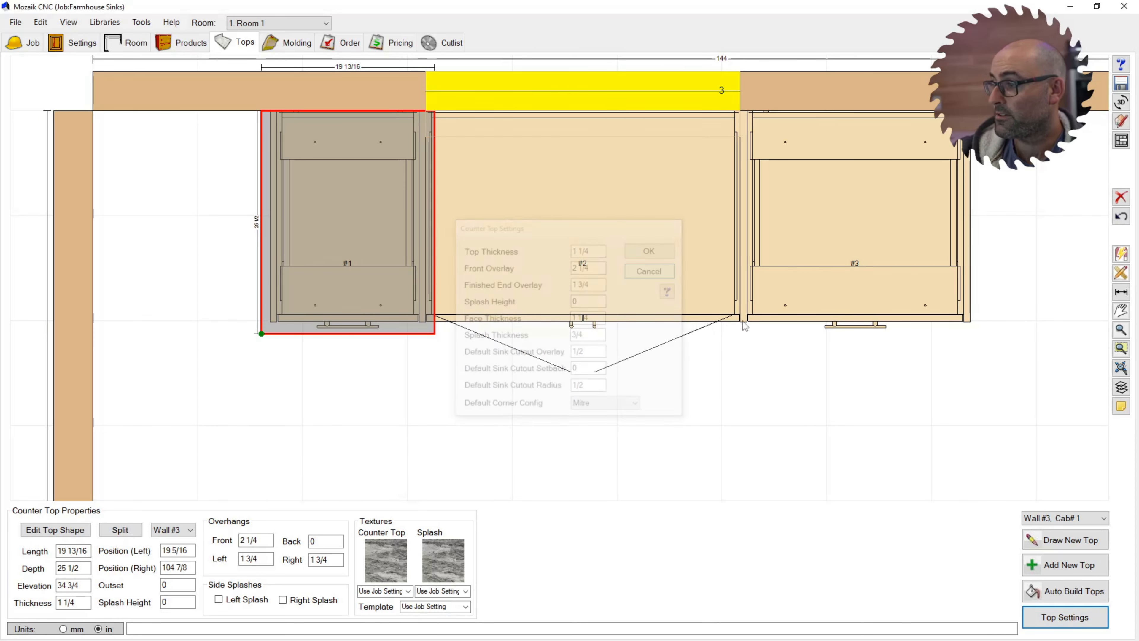
Reshape the 3DRW #1 countertop on the floor plan to span all three cabinets, with a front notch around the sink opening
{"action": "right_click", "coordinate": [362, 242]}
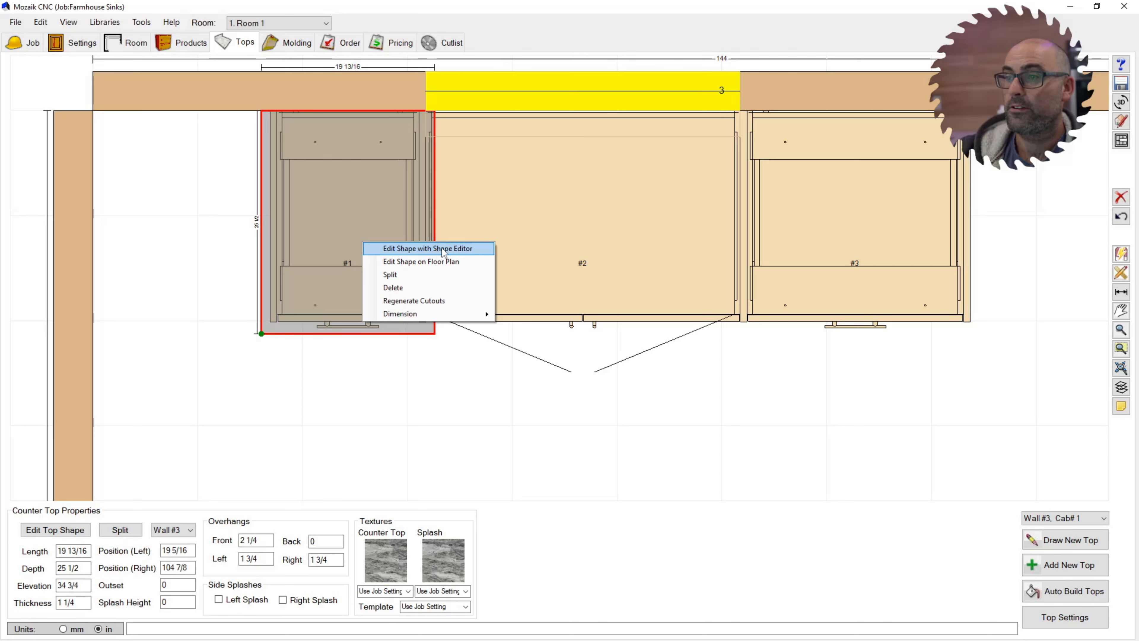
{"action": "left_click", "coordinate": [433, 261]}
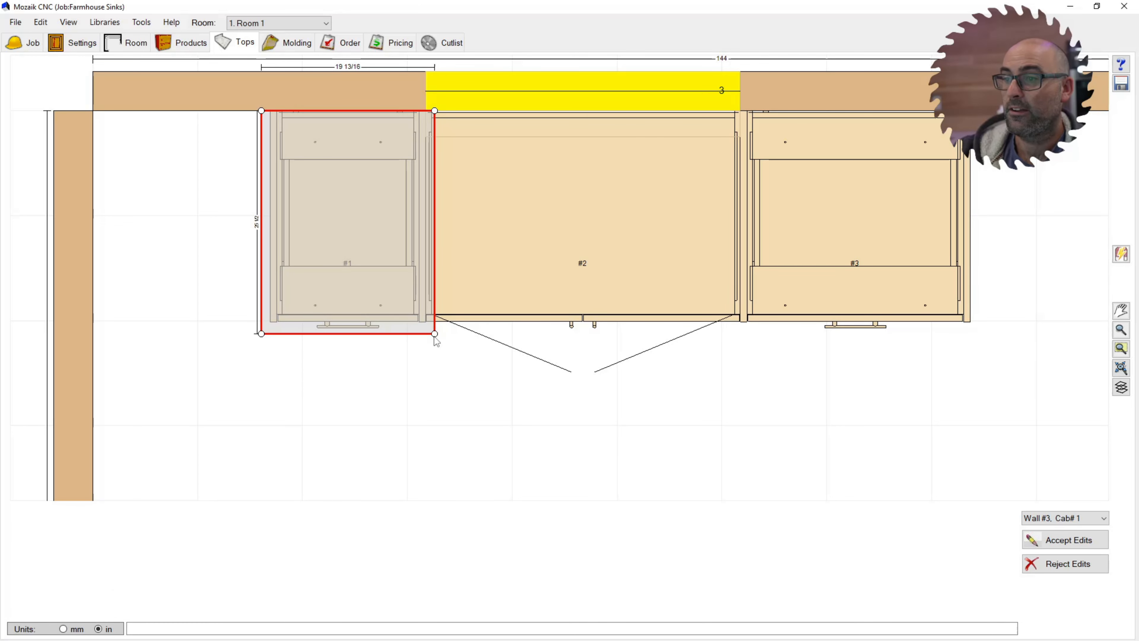
{"action": "left_click_drag", "start_coordinate": [435, 335], "coordinate": [985, 334]}
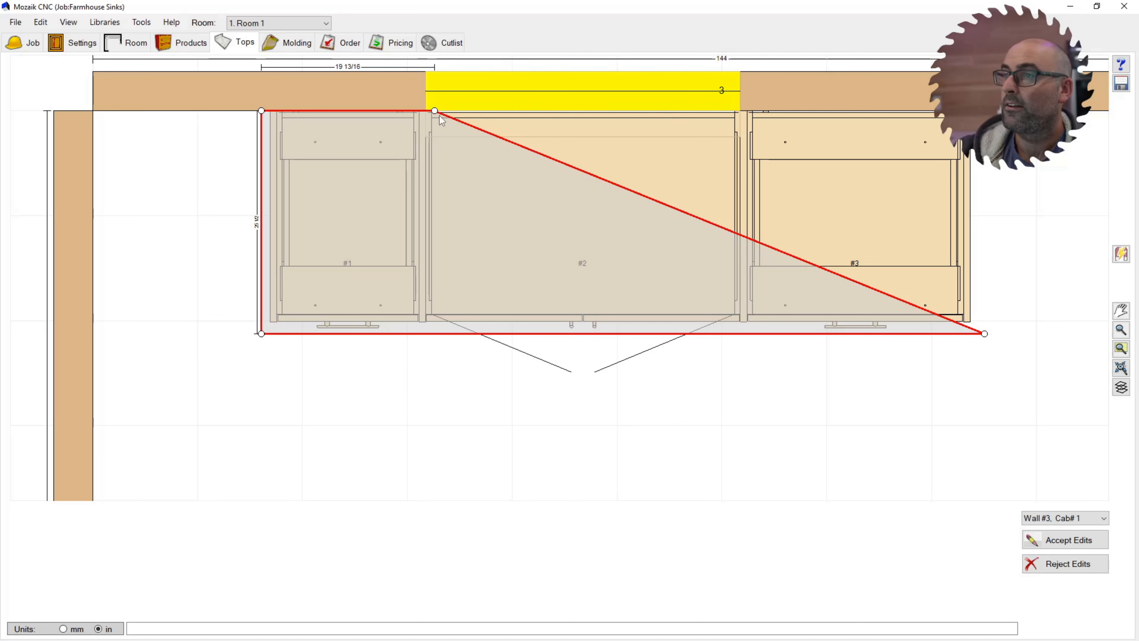
{"action": "left_click_drag", "start_coordinate": [434, 111], "coordinate": [979, 111]}
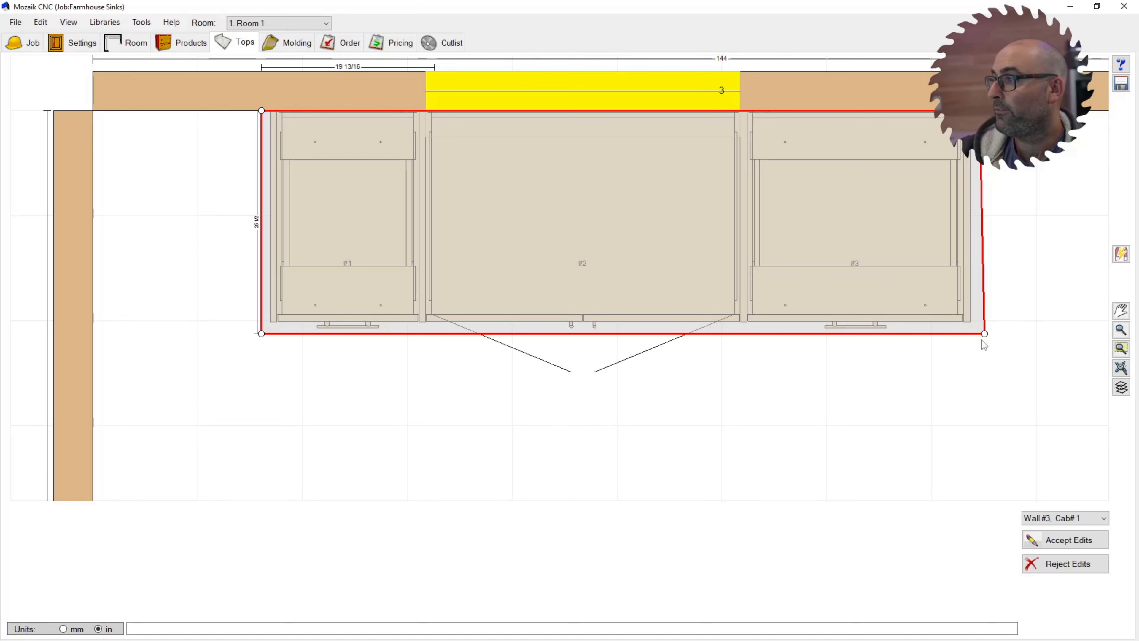
{"action": "left_click_drag", "start_coordinate": [985, 333], "coordinate": [980, 332]}
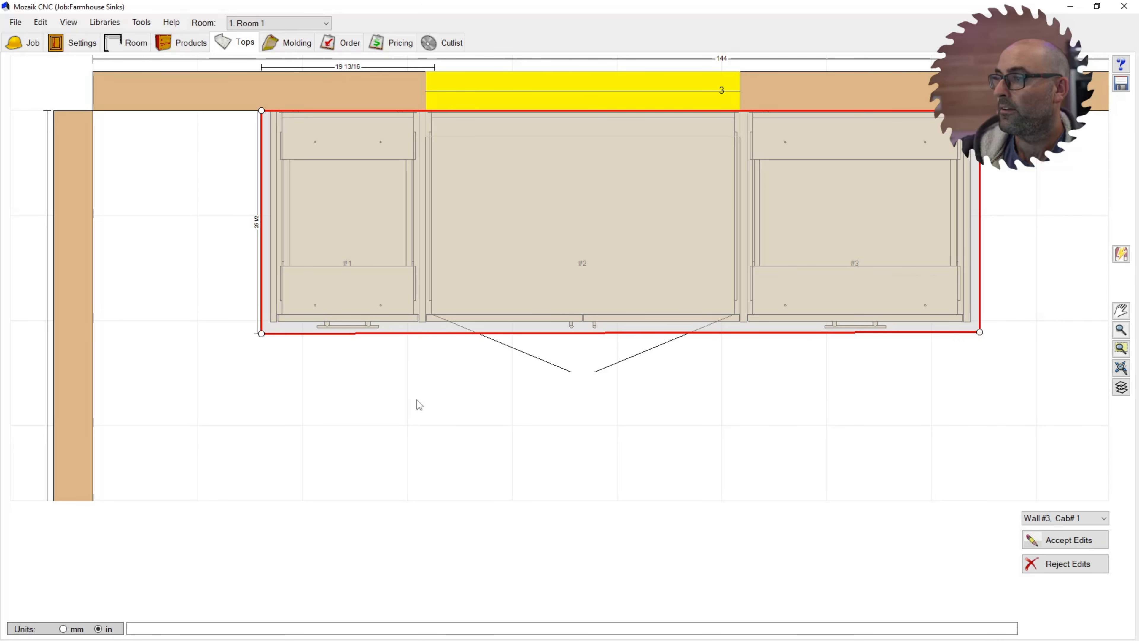
{"action": "scroll", "coordinate": [417, 400], "scroll_direction": "up", "scroll_amount": 1}
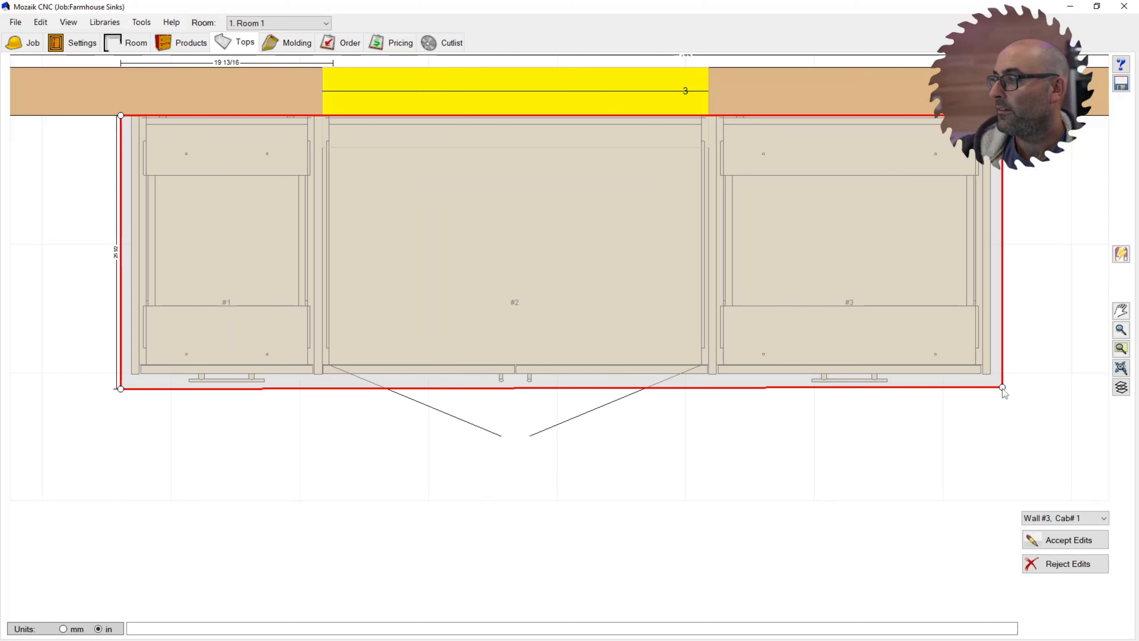
{"action": "left_click_drag", "start_coordinate": [1002, 389], "coordinate": [1002, 391]}
{"action": "scroll", "coordinate": [575, 453], "scroll_direction": "down", "scroll_amount": 1}
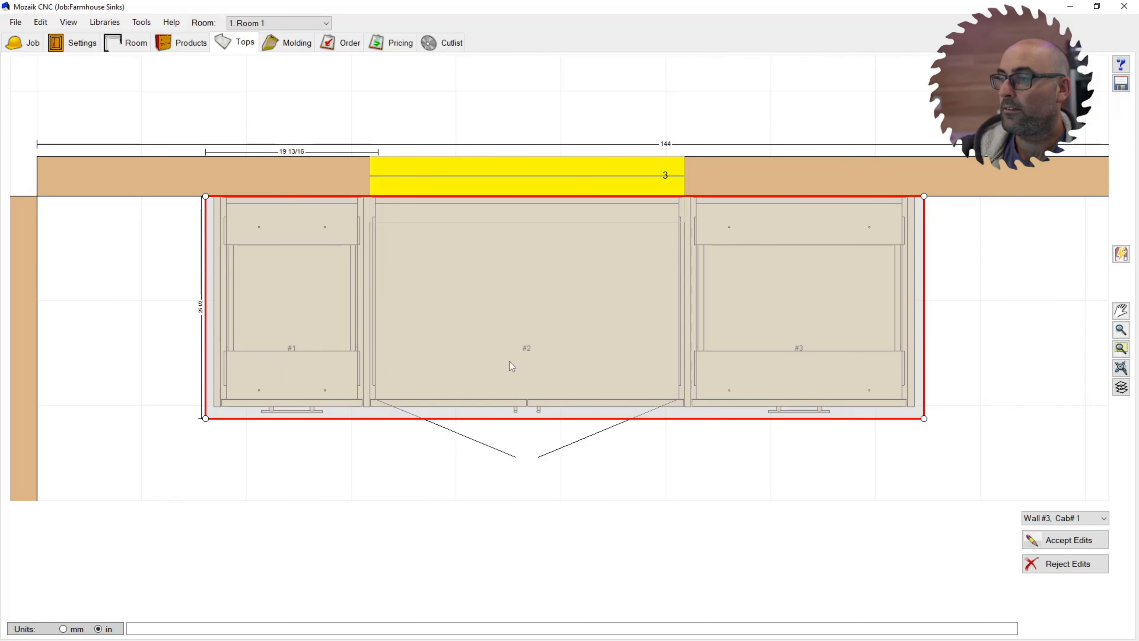
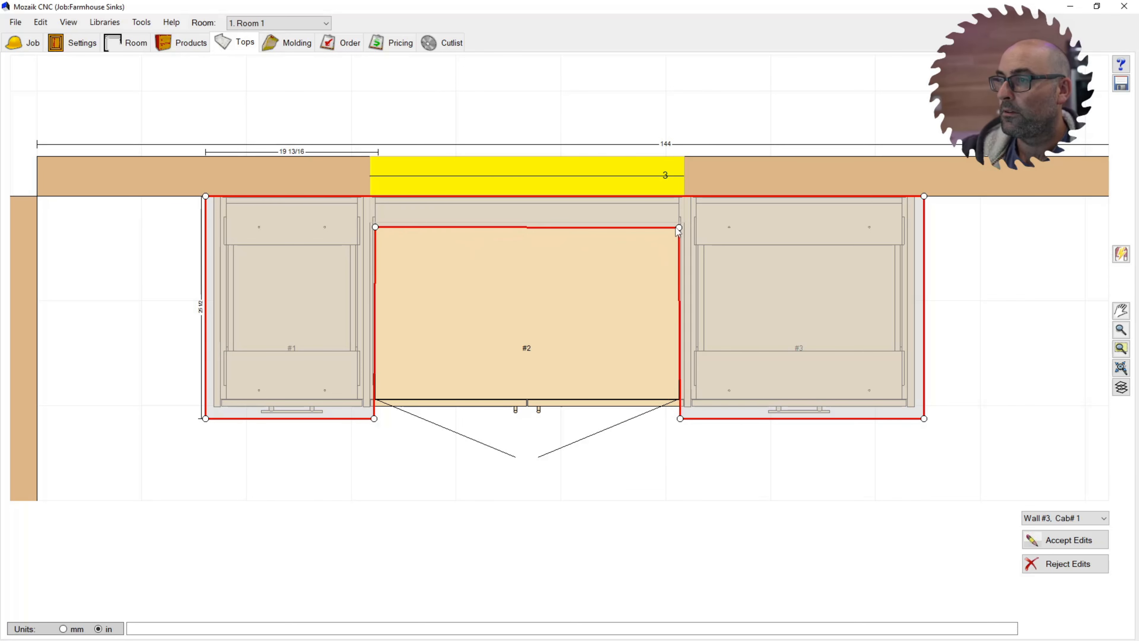
{"action": "left_click", "coordinate": [1069, 540]}
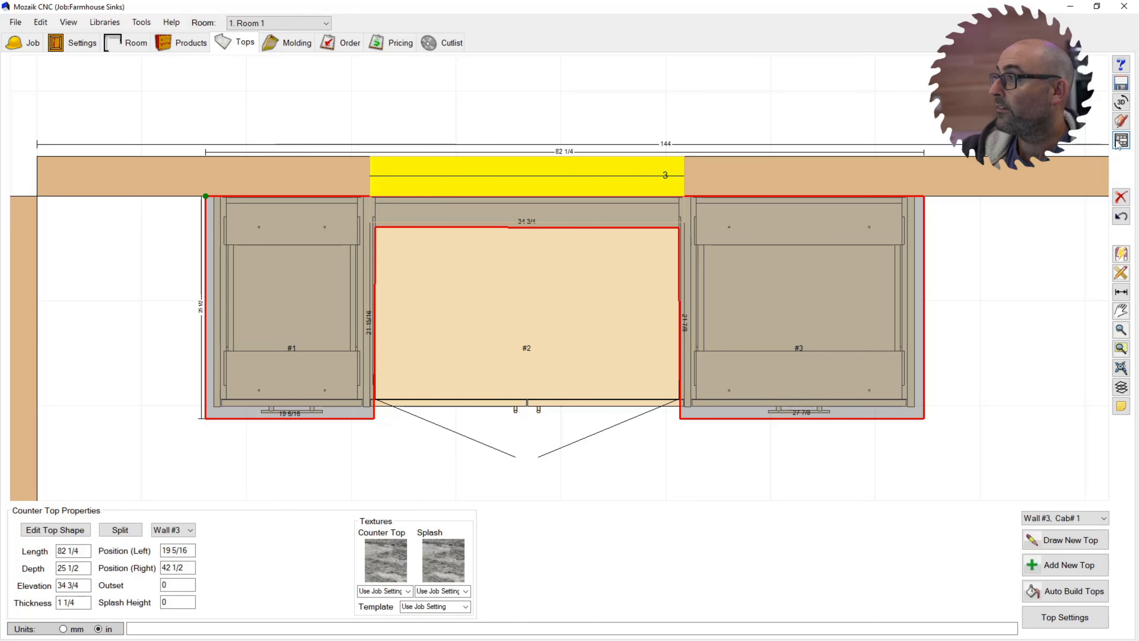
Inspect the notched countertop around the farmhouse sink in the 3D room viewer
{"action": "left_click", "coordinate": [1122, 103]}
{"action": "left_click_drag", "start_coordinate": [504, 417], "coordinate": [542, 181]}
{"action": "left_click", "coordinate": [857, 102]}
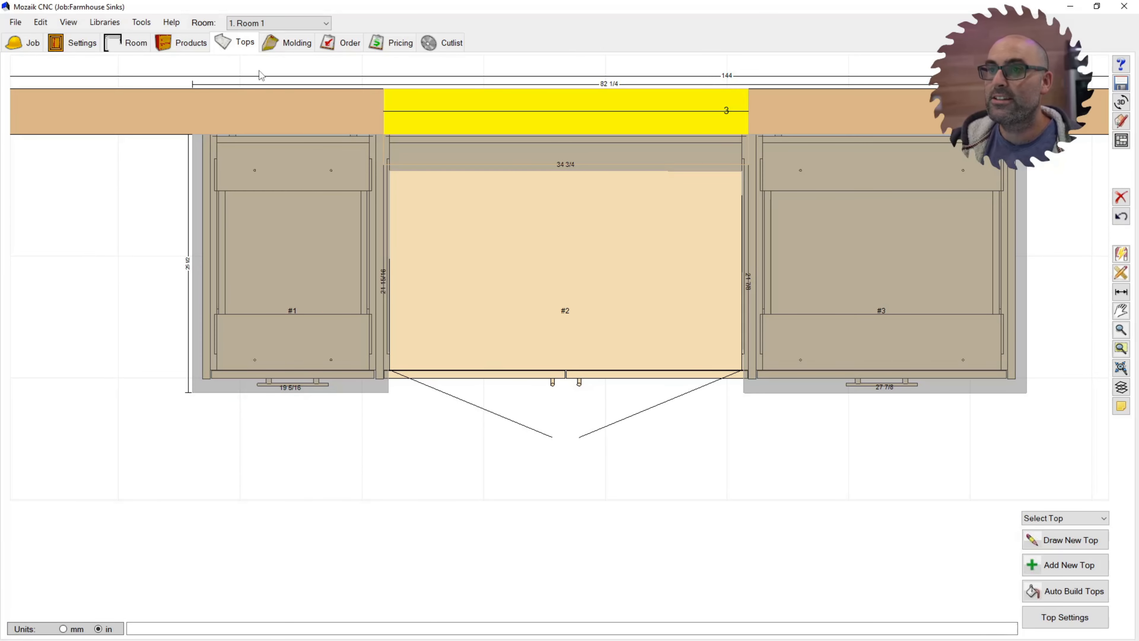
Turn on the Appliances layer in the Room Layers to show the sink's outline in the countertop plan
{"action": "left_click", "coordinate": [68, 22]}
{"action": "left_click", "coordinate": [88, 82]}
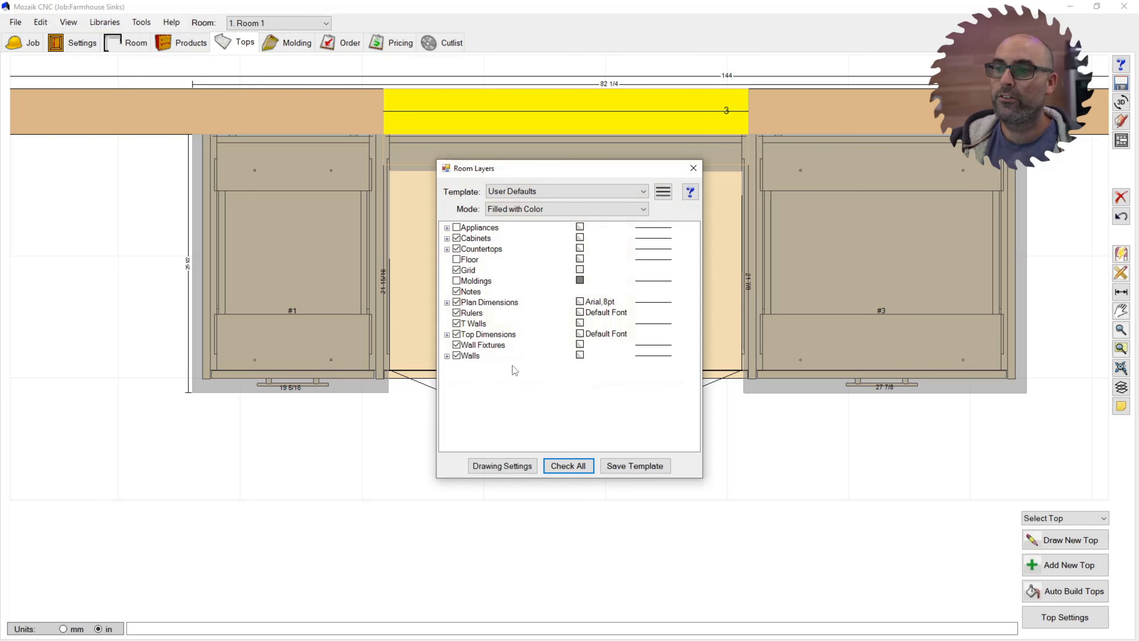
{"action": "left_click", "coordinate": [447, 228]}
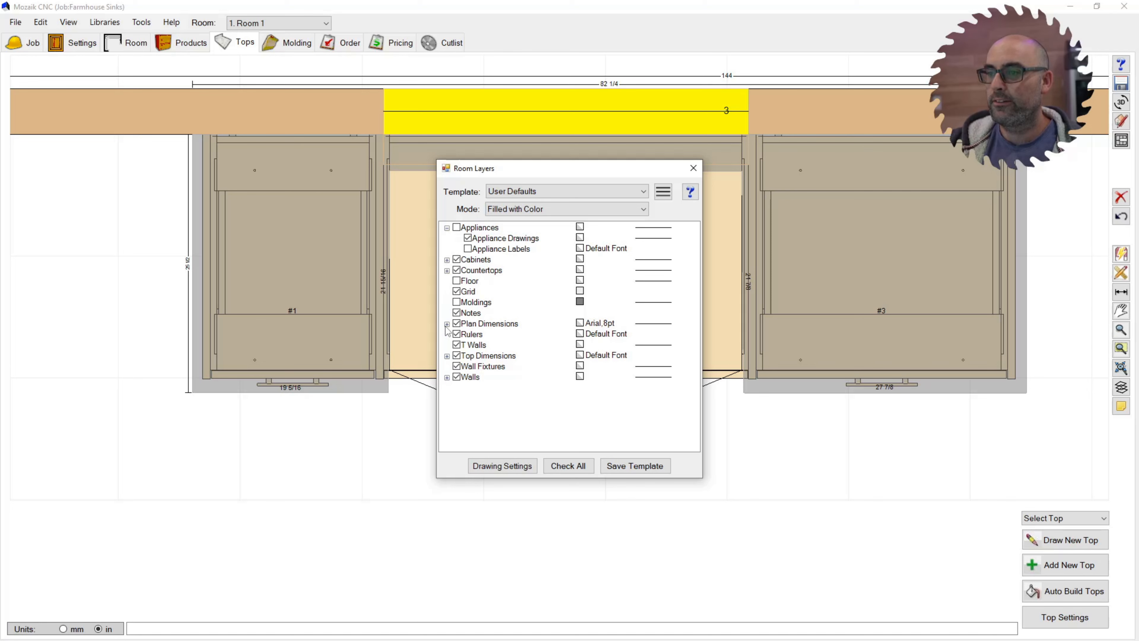
{"action": "left_click", "coordinate": [446, 260]}
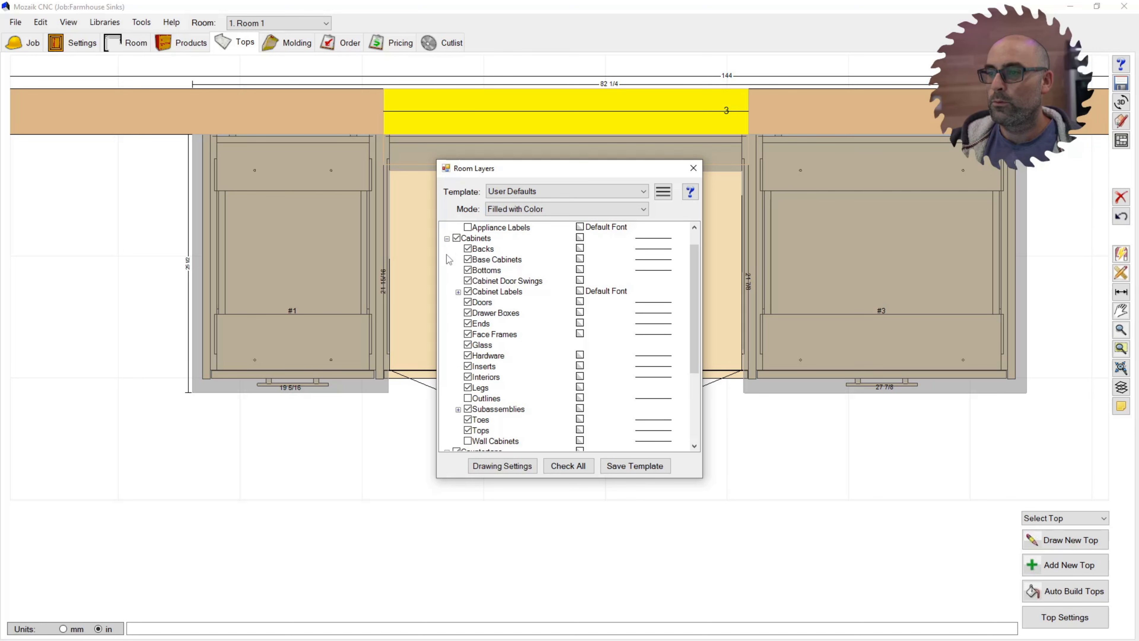
{"action": "scroll", "coordinate": [468, 366], "scroll_direction": "down", "scroll_amount": 4}
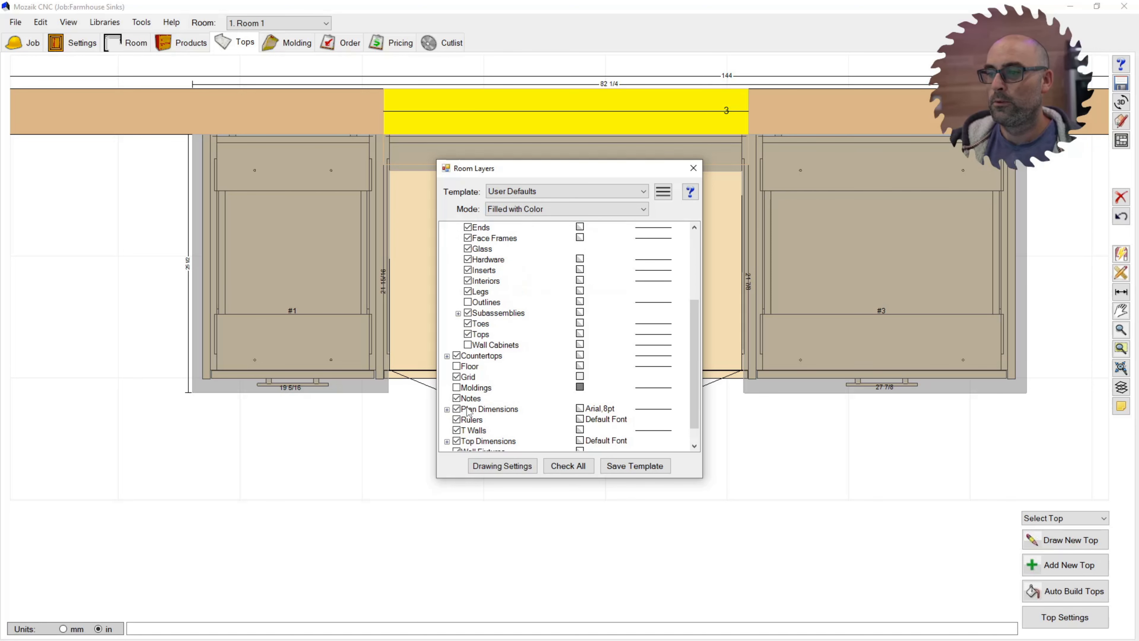
{"action": "scroll", "coordinate": [454, 426], "scroll_direction": "up", "scroll_amount": 5}
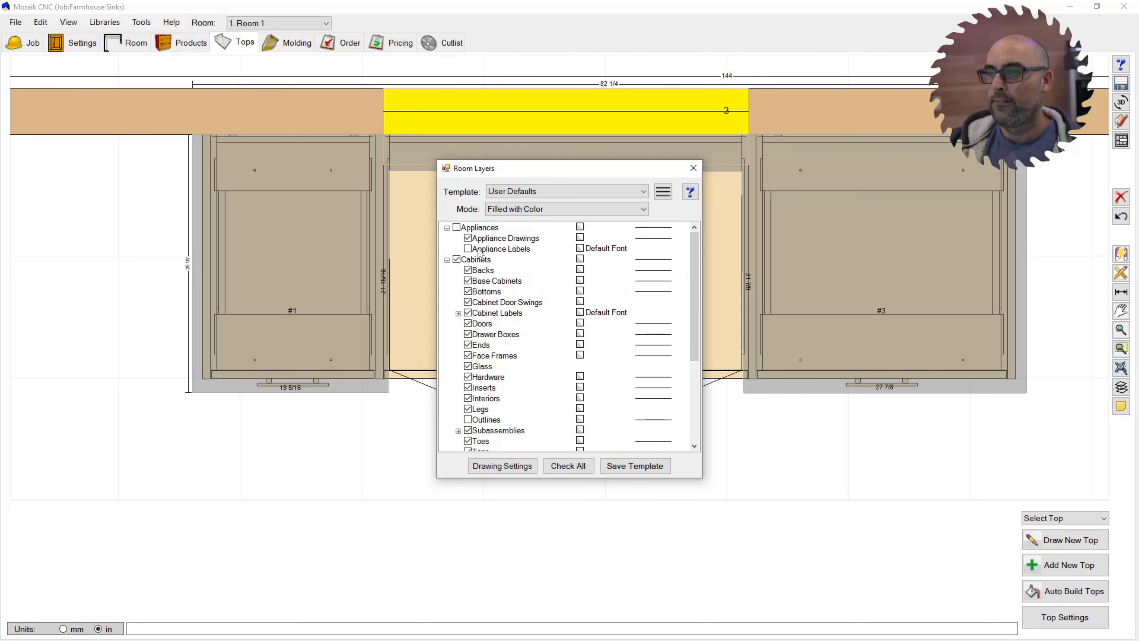
{"action": "left_click_drag", "start_coordinate": [622, 173], "coordinate": [874, 198]}
{"action": "scroll", "coordinate": [716, 435], "scroll_direction": "down", "scroll_amount": 3}
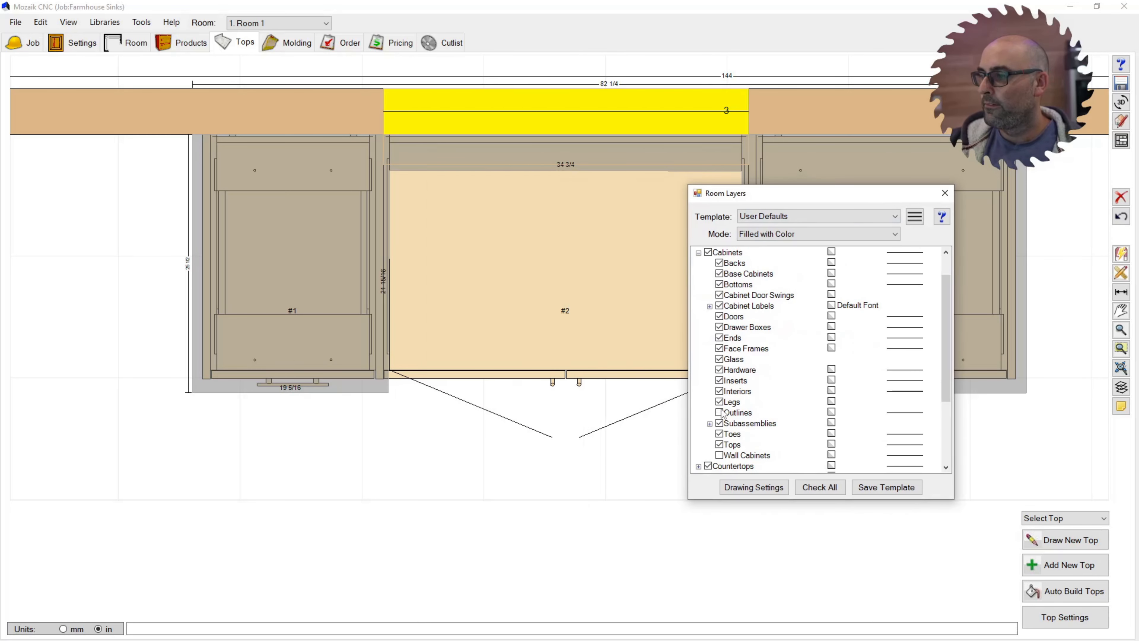
{"action": "scroll", "coordinate": [716, 435], "scroll_direction": "down", "scroll_amount": 1}
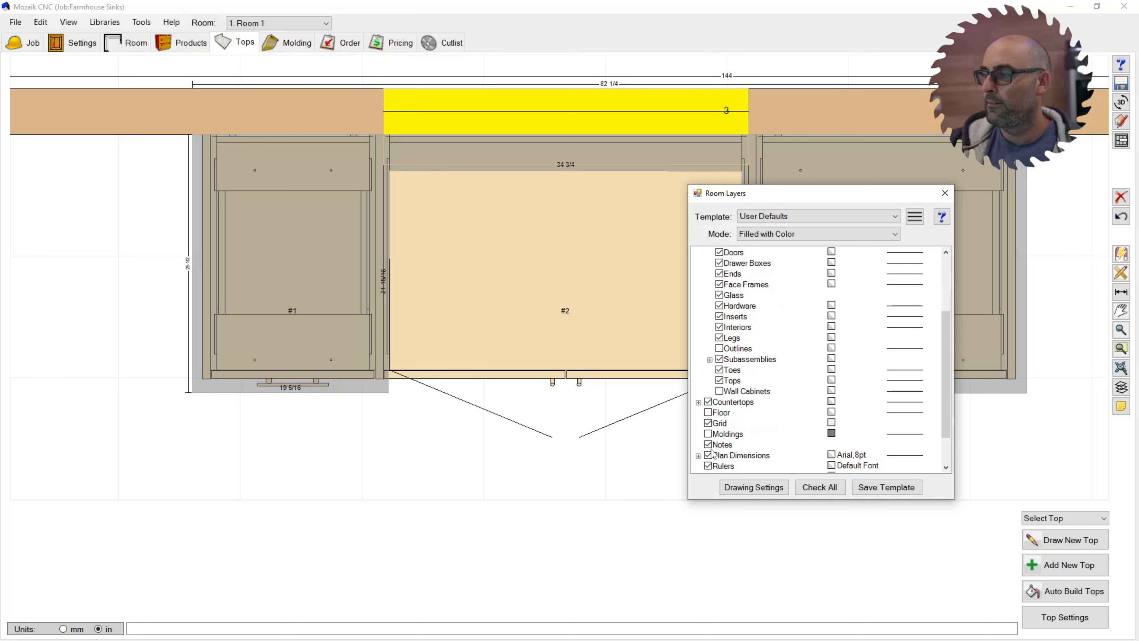
{"action": "scroll", "coordinate": [713, 454], "scroll_direction": "down", "scroll_amount": 3}
{"action": "scroll", "coordinate": [746, 455], "scroll_direction": "down", "scroll_amount": 1}
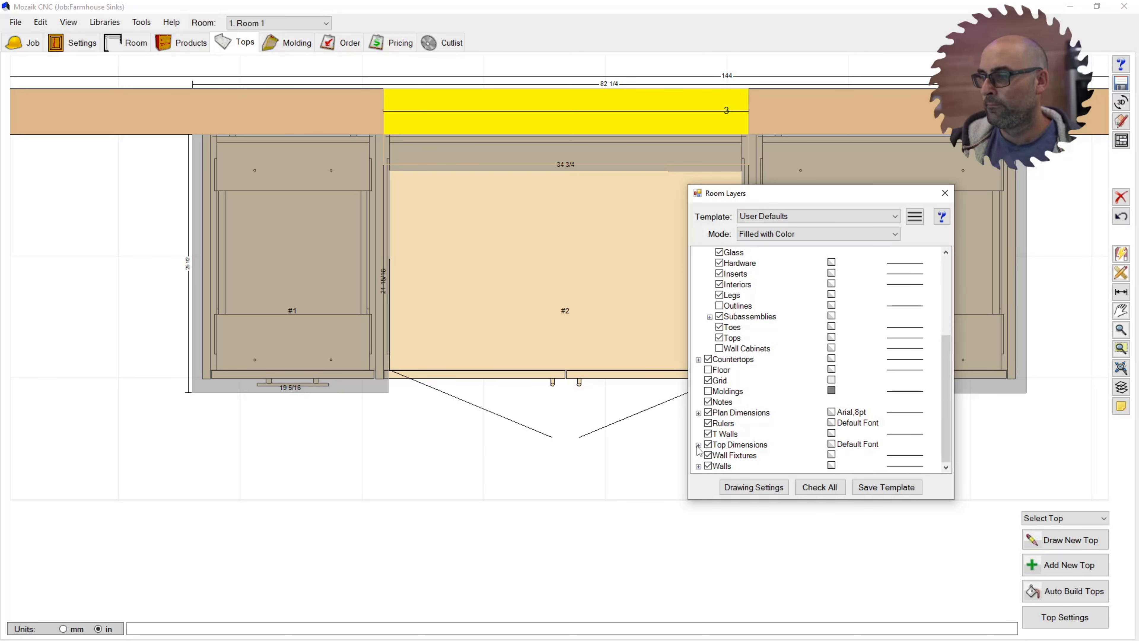
{"action": "left_click", "coordinate": [699, 360]}
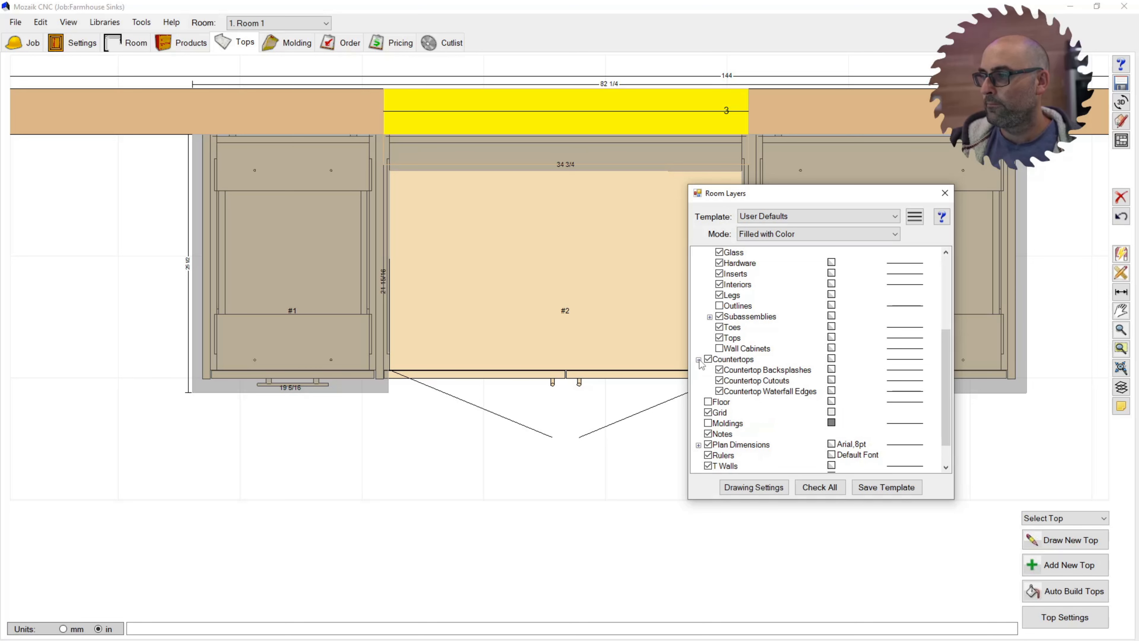
{"action": "left_click", "coordinate": [698, 360]}
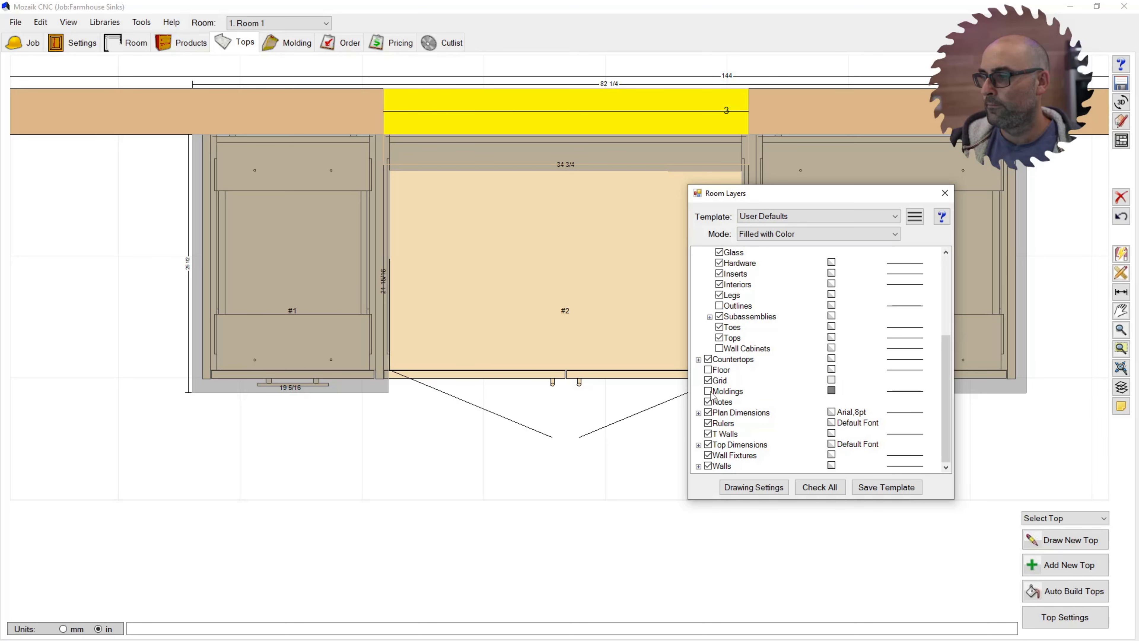
{"action": "scroll", "coordinate": [715, 446], "scroll_direction": "up", "scroll_amount": 3}
{"action": "scroll", "coordinate": [738, 354], "scroll_direction": "up", "scroll_amount": 2}
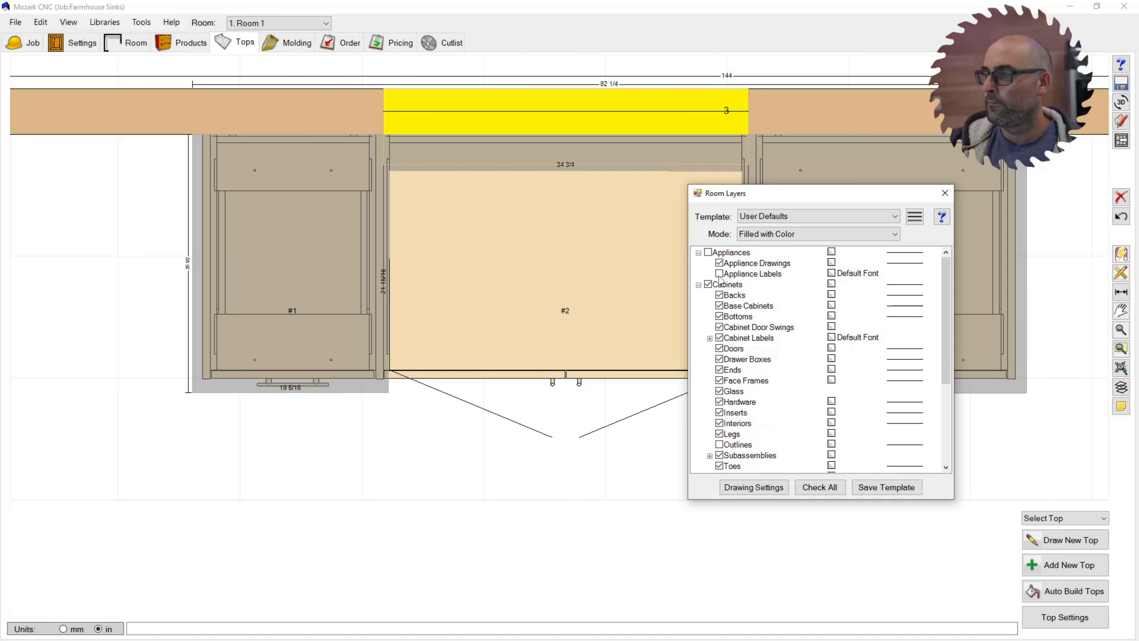
{"action": "left_click", "coordinate": [709, 253]}
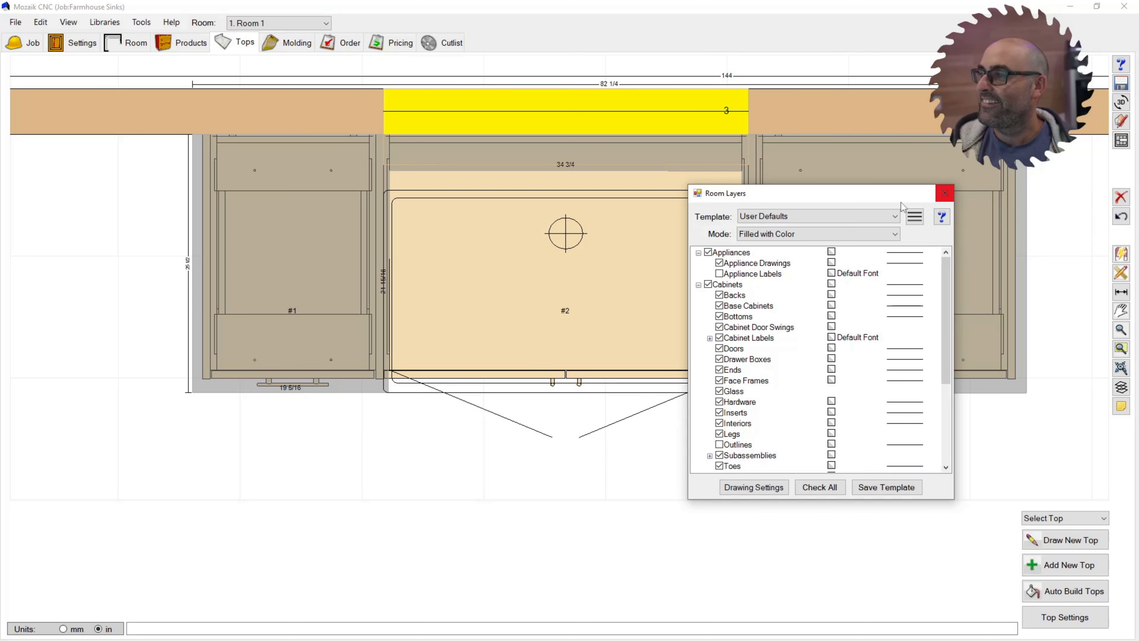
{"action": "left_click", "coordinate": [946, 198]}
Dimension the gap from the notch's back corner to the sink's outer rim, and delete that dimension
{"action": "scroll", "coordinate": [410, 168], "scroll_direction": "up", "scroll_amount": 4}
{"action": "scroll", "coordinate": [411, 169], "scroll_direction": "up", "scroll_amount": 2}
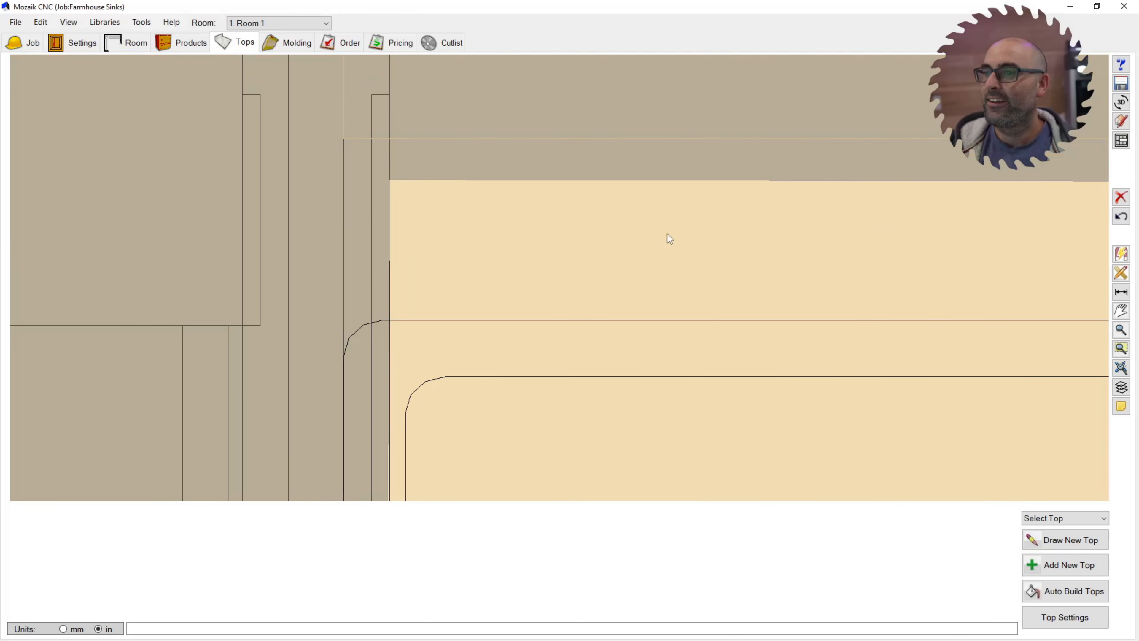
{"action": "left_click", "coordinate": [398, 180]}
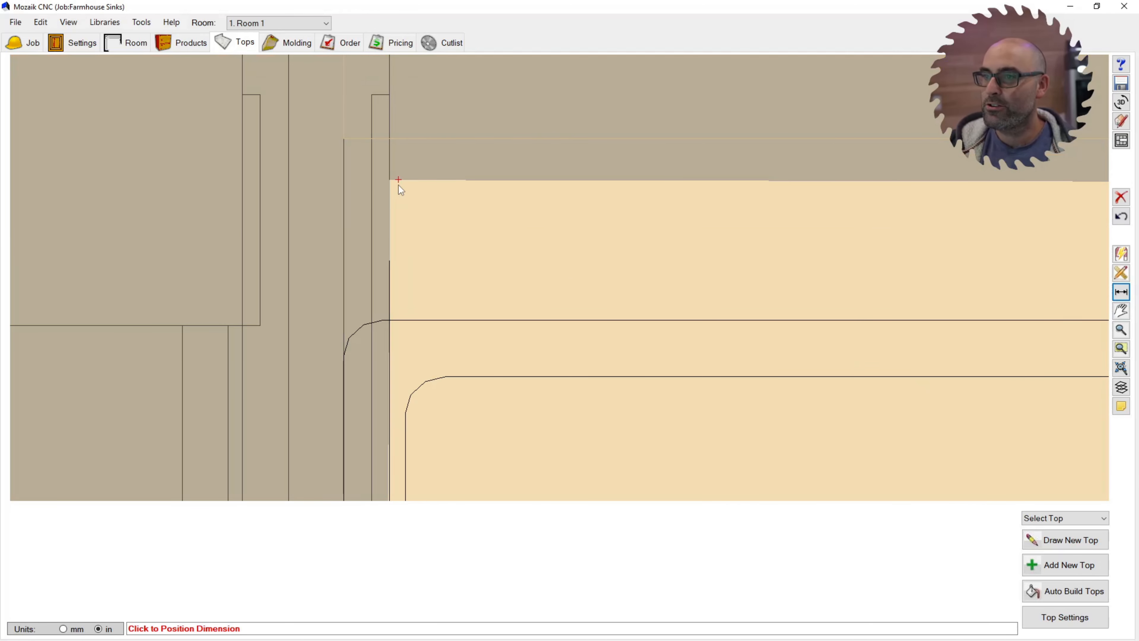
{"action": "left_click", "coordinate": [392, 321]}
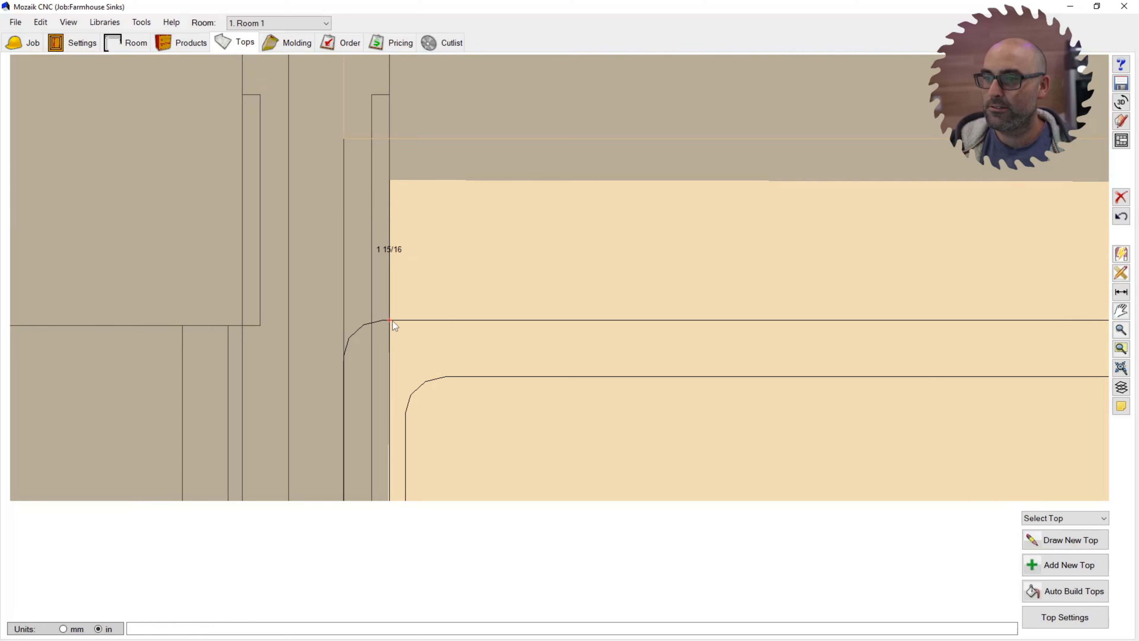
{"action": "left_click", "coordinate": [435, 276]}
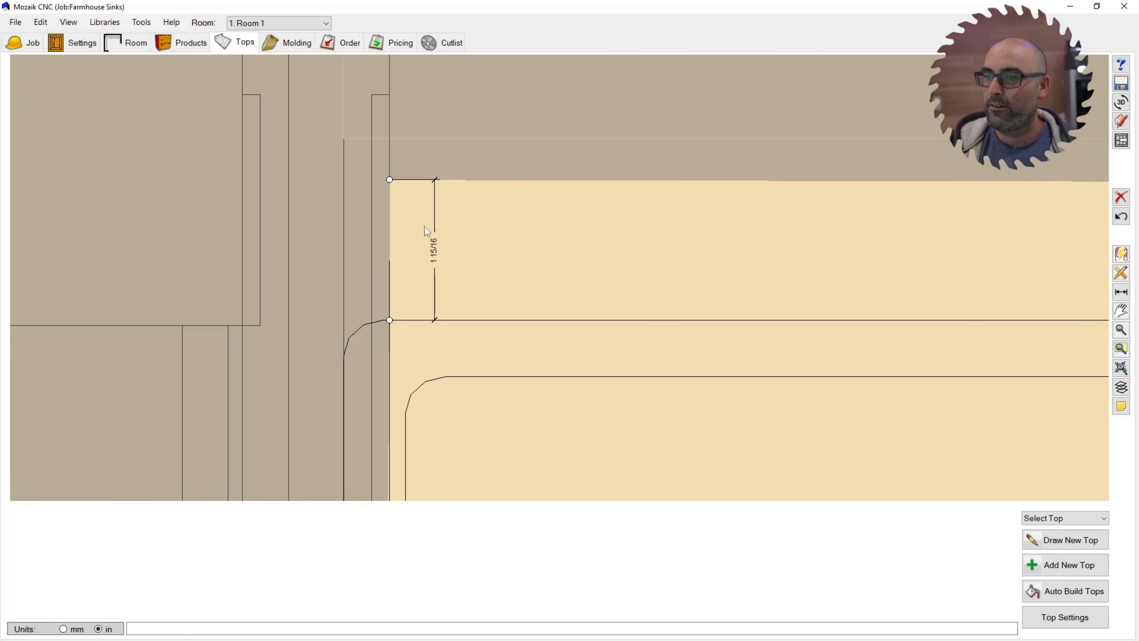
{"action": "key", "text": "Delete"}
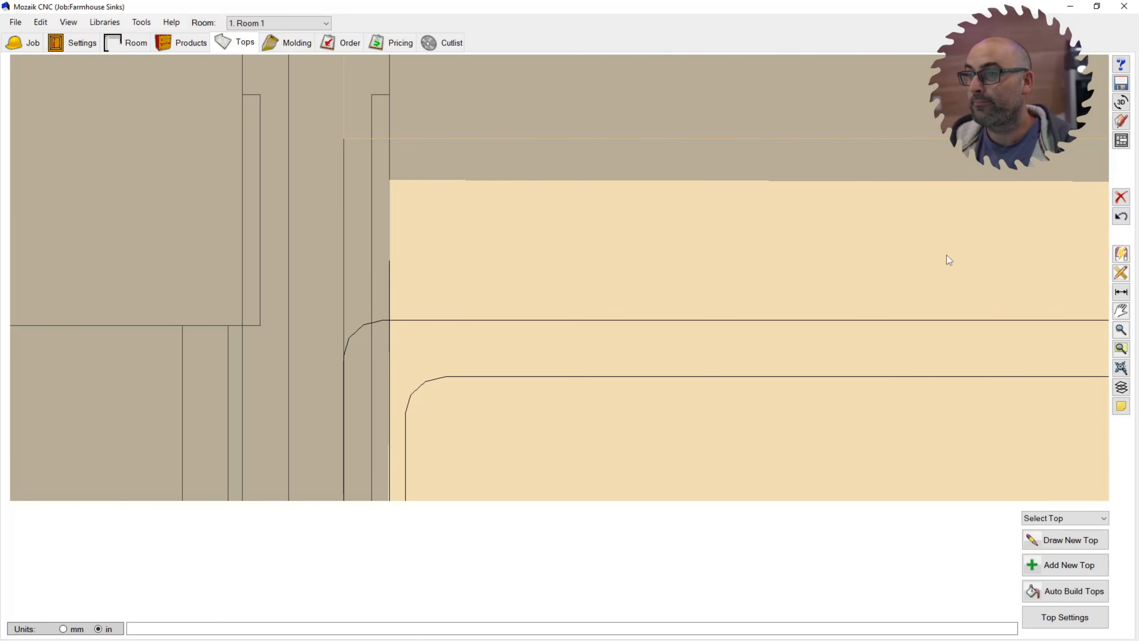
Dimension the depth from the notch's back corner to the sink's inner basin edge
{"action": "left_click", "coordinate": [1121, 291]}
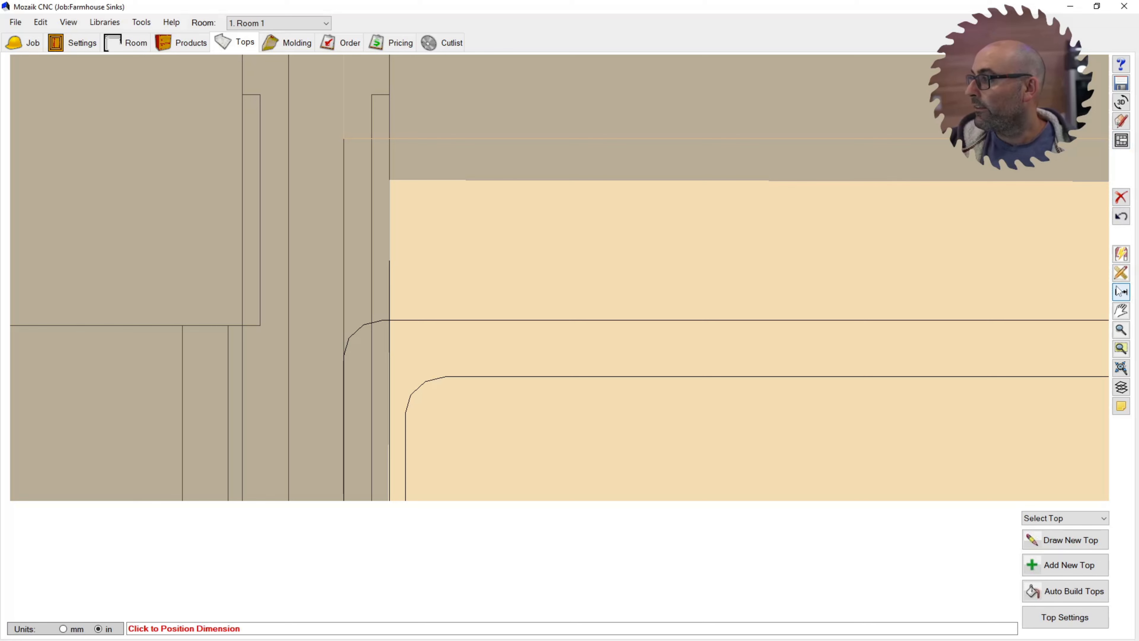
{"action": "left_click", "coordinate": [389, 185]}
{"action": "left_click", "coordinate": [448, 378]}
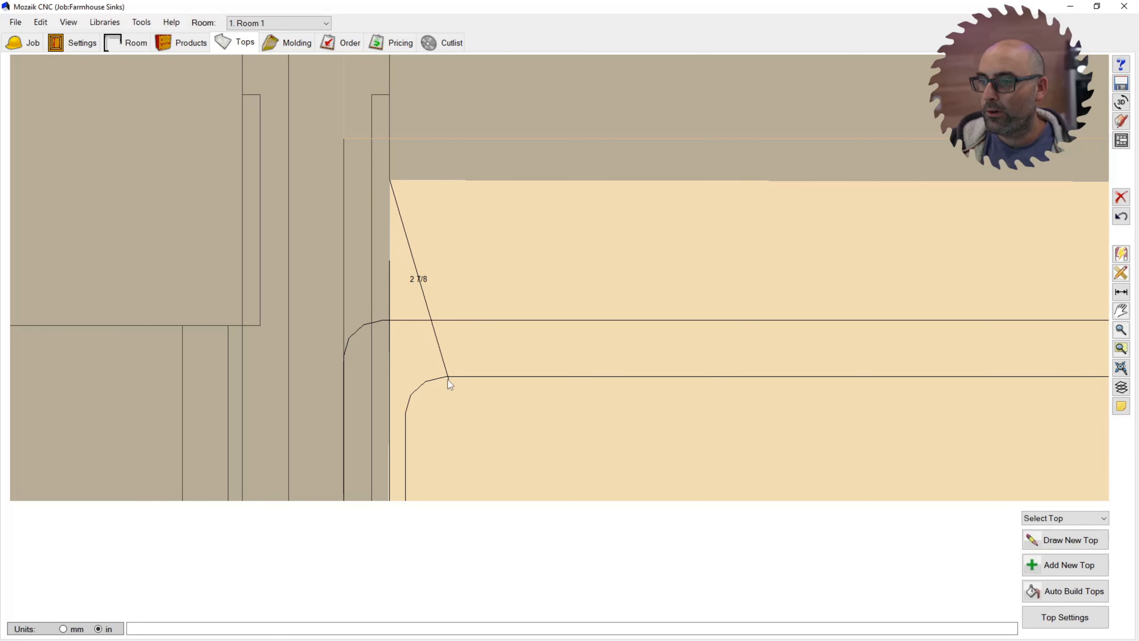
{"action": "left_click", "coordinate": [557, 318]}
{"action": "scroll", "coordinate": [308, 306], "scroll_direction": "down", "scroll_amount": 3}
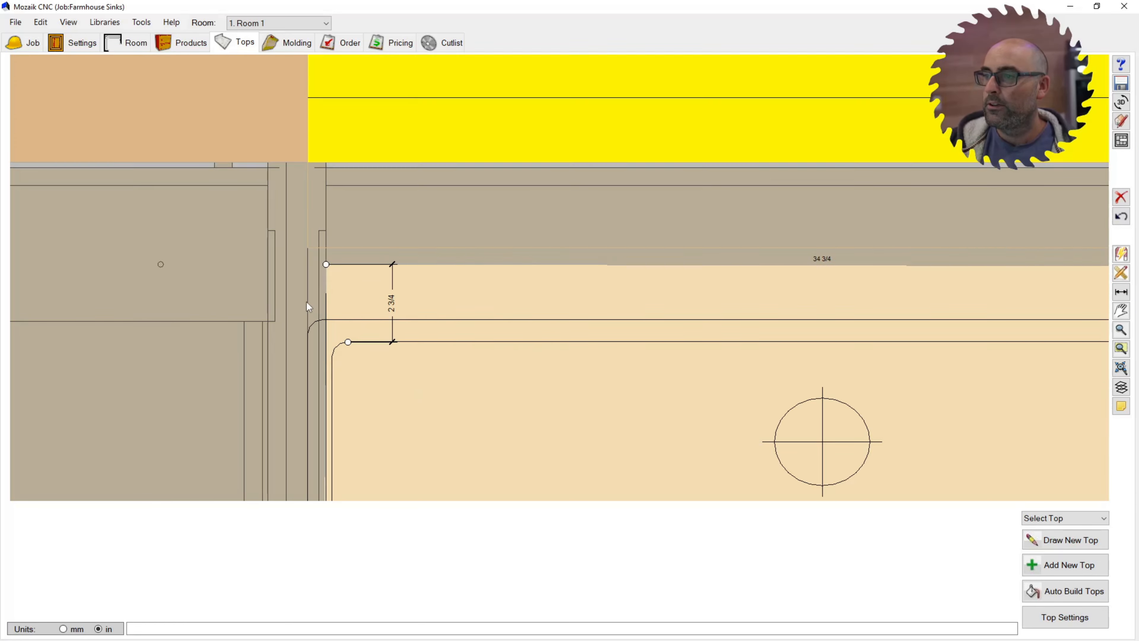
{"action": "scroll", "coordinate": [385, 298], "scroll_direction": "down", "scroll_amount": 5}
{"action": "scroll", "coordinate": [394, 243], "scroll_direction": "up", "scroll_amount": 1}
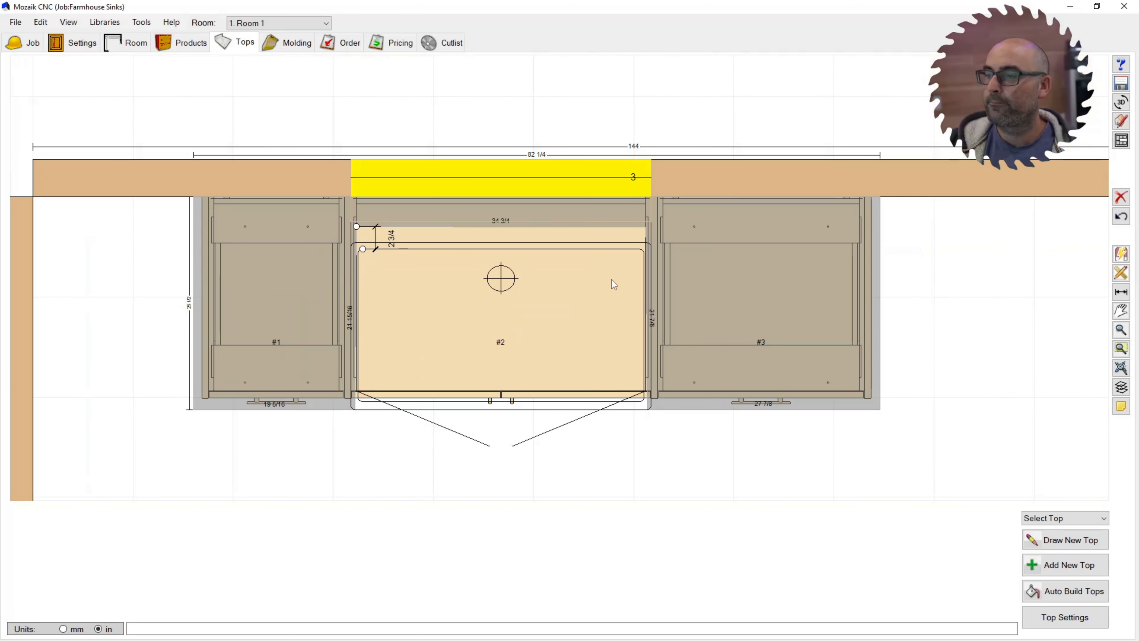
Square up the countertop notch in the Shape Editor by moving point 4 to X 19.3066, Y 21.8693 and point 5 to X 54.3452, Y 21.8693
{"action": "left_click", "coordinate": [443, 234]}
{"action": "right_click", "coordinate": [761, 233]}
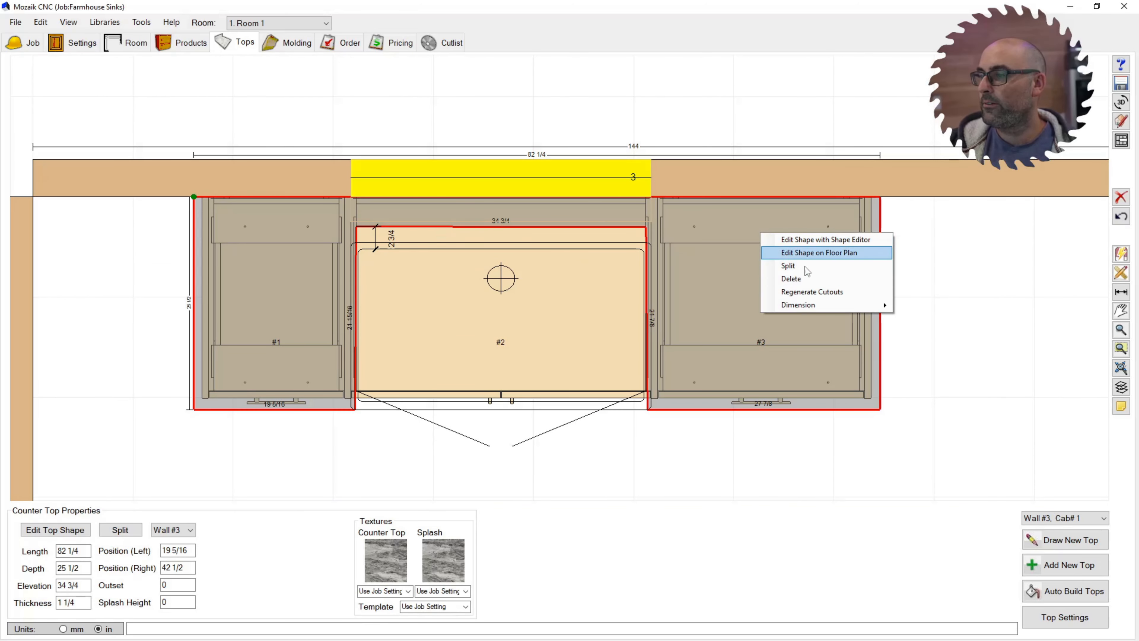
{"action": "left_click", "coordinate": [814, 240]}
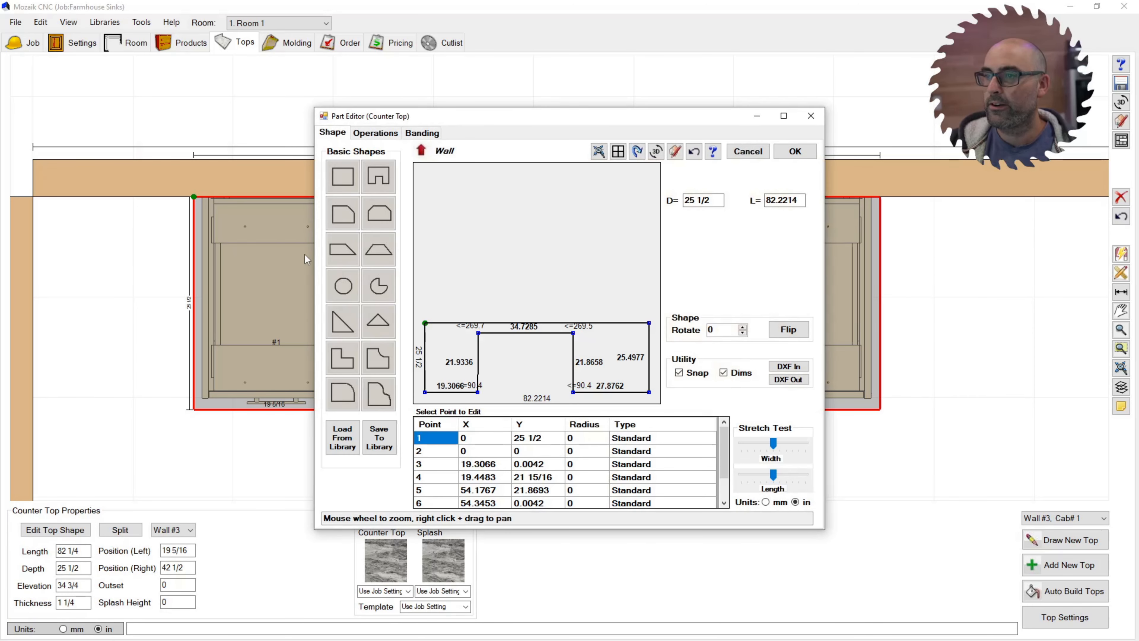
{"action": "scroll", "coordinate": [478, 390], "scroll_direction": "up", "scroll_amount": 1}
{"action": "left_click_drag", "start_coordinate": [479, 327], "coordinate": [477, 328]}
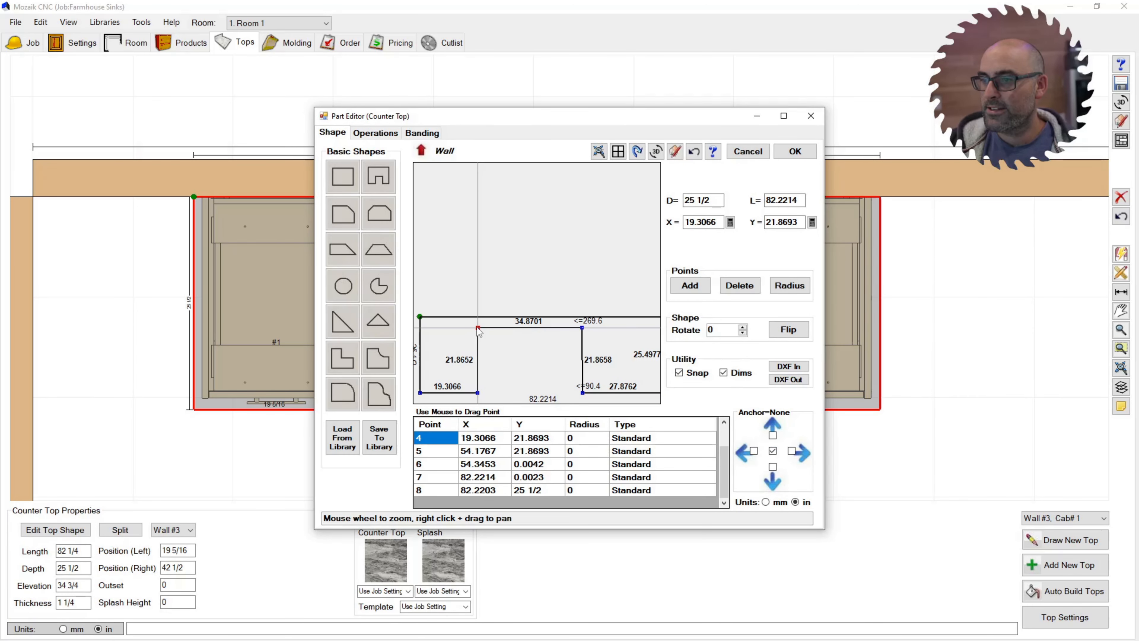
{"action": "left_click", "coordinate": [582, 328]}
{"action": "left_click_drag", "start_coordinate": [583, 329], "coordinate": [585, 328]}
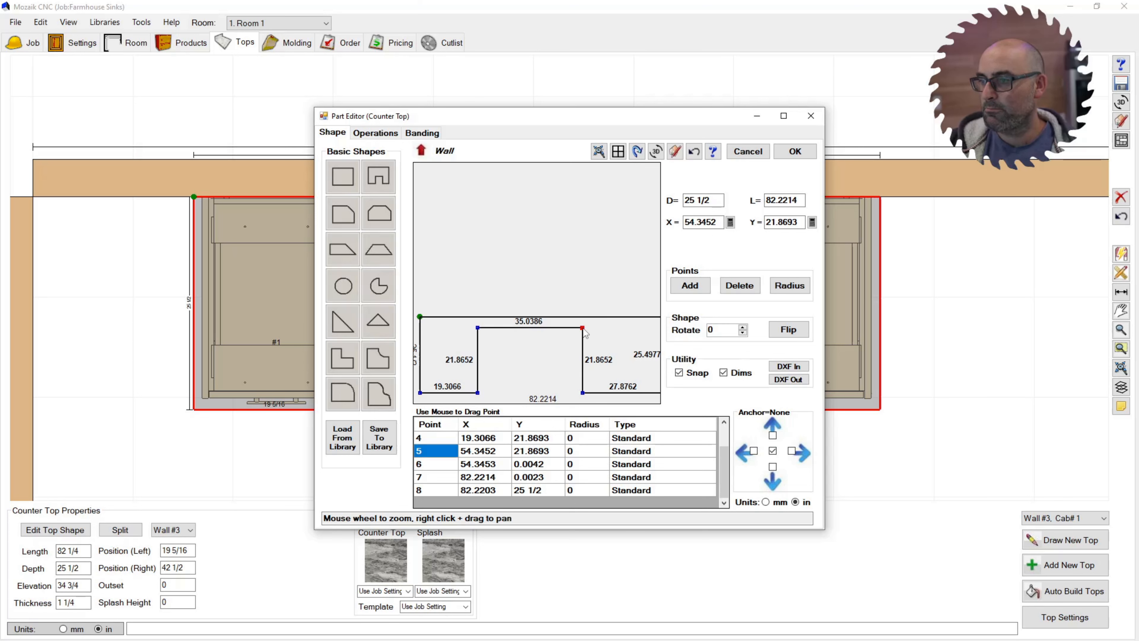
Select point 4 at the notch's back corner and calculate 19.3 - 2.75 in Calculator
{"action": "left_click", "coordinate": [478, 327]}
{"action": "scroll", "coordinate": [446, 259], "scroll_direction": "down", "scroll_amount": 3}
{"action": "scroll", "coordinate": [588, 264], "scroll_direction": "down", "scroll_amount": 2}
{"action": "scroll", "coordinate": [478, 315], "scroll_direction": "up", "scroll_amount": 2}
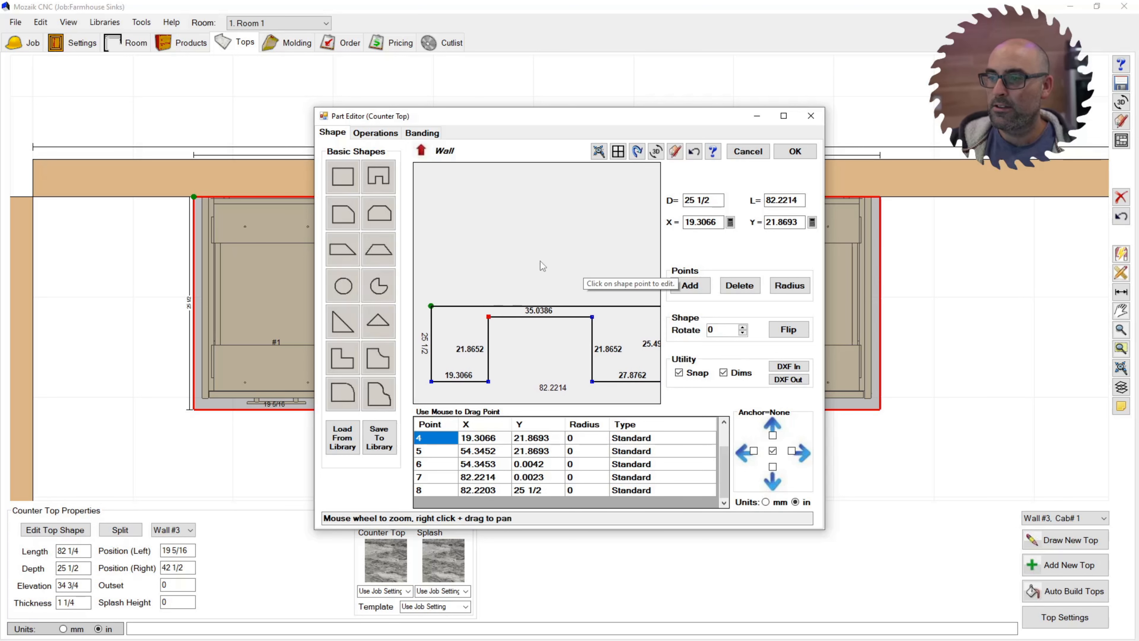
{"action": "left_click", "coordinate": [720, 222]}
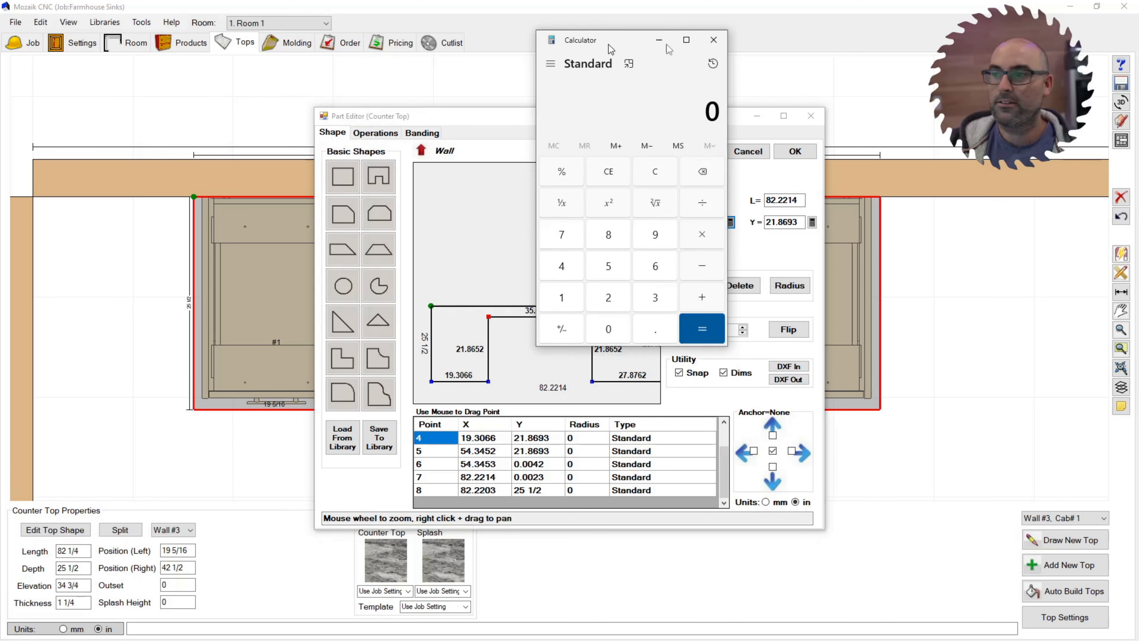
{"action": "left_click_drag", "start_coordinate": [445, 38], "coordinate": [909, 141]}
{"action": "type", "text": "19.3 "}
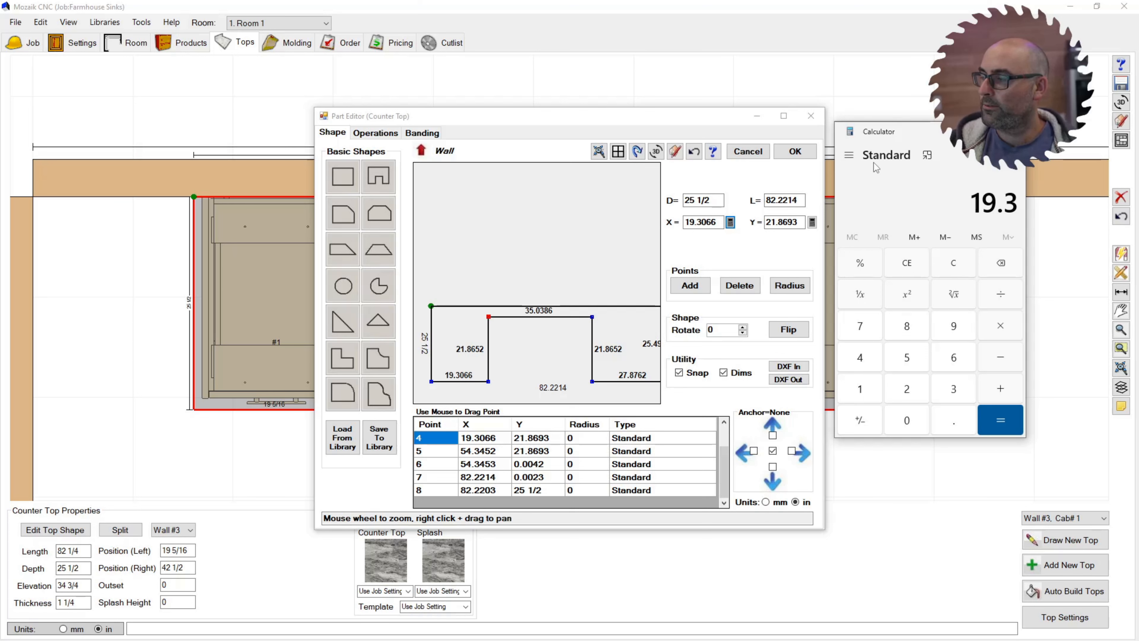
{"action": "type", "text": "- 2.75"}
{"action": "key", "text": "Return"}
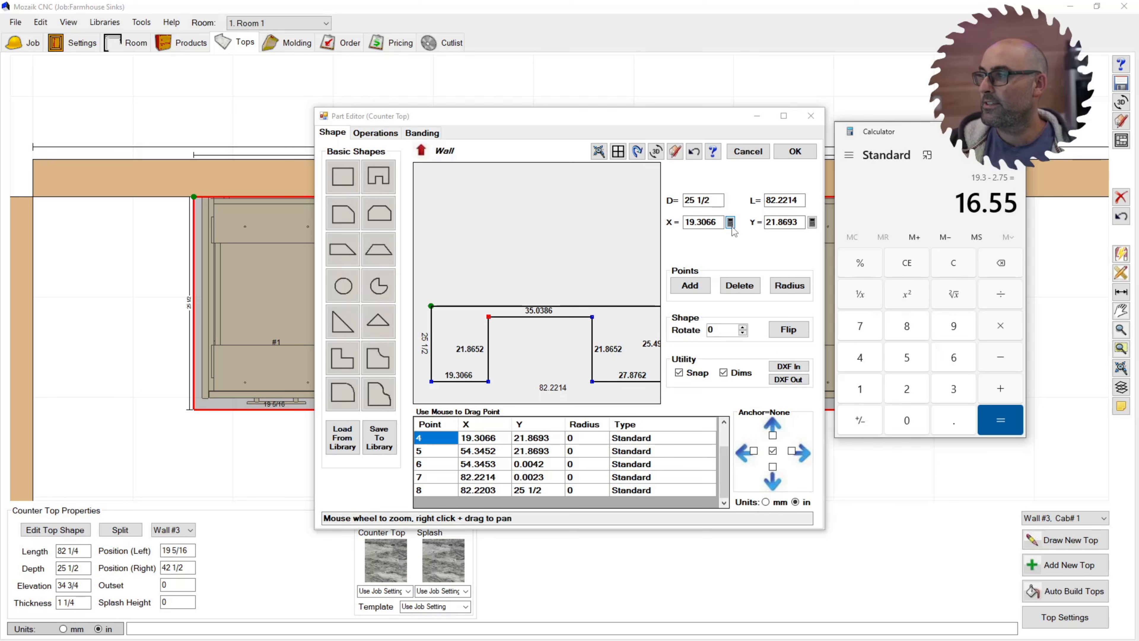
Try an X value of 16.55 for notch point 4, undo that change and reselect the point
{"action": "left_click", "coordinate": [608, 224]}
{"action": "type", "text": "16"}
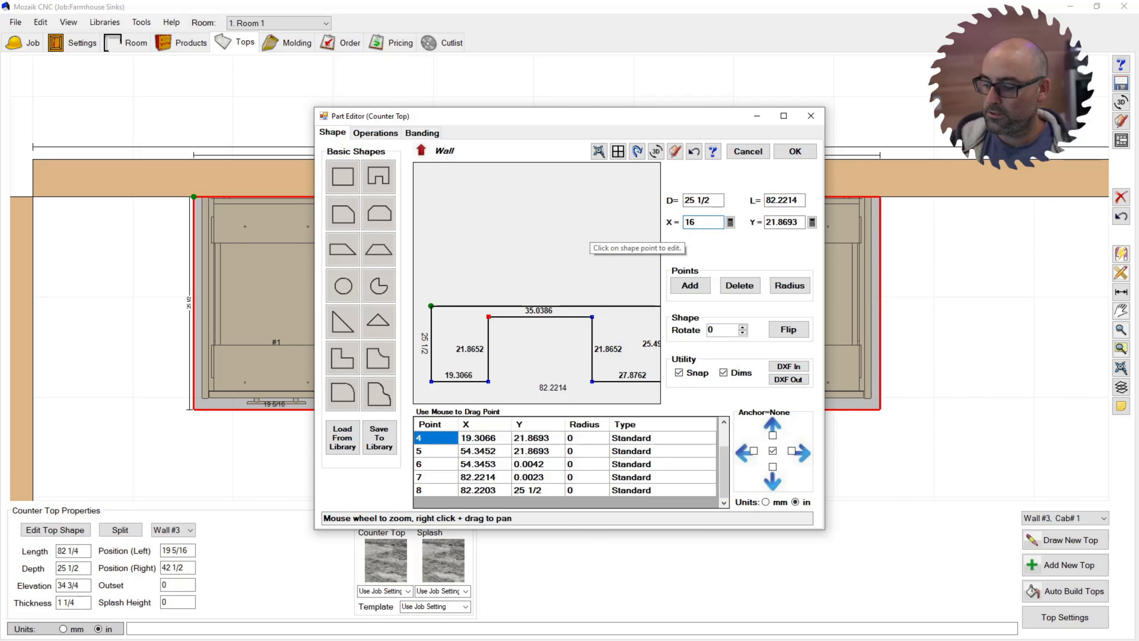
{"action": "type", "text": "3.55"}
{"action": "key", "text": "Return"}
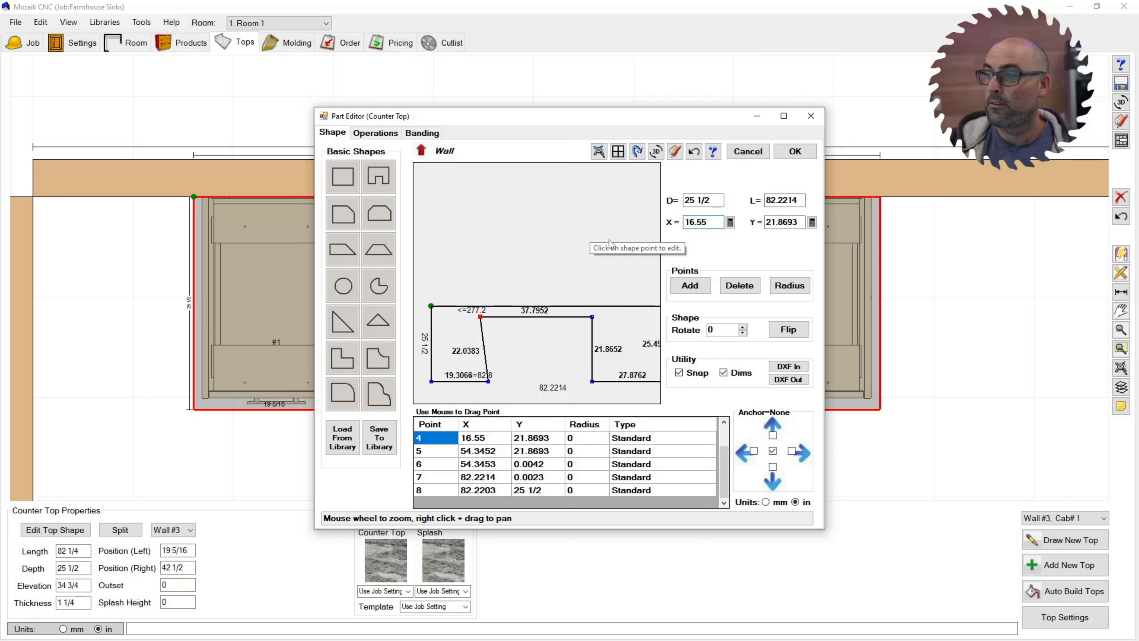
{"action": "key", "text": "ctrl+z"}
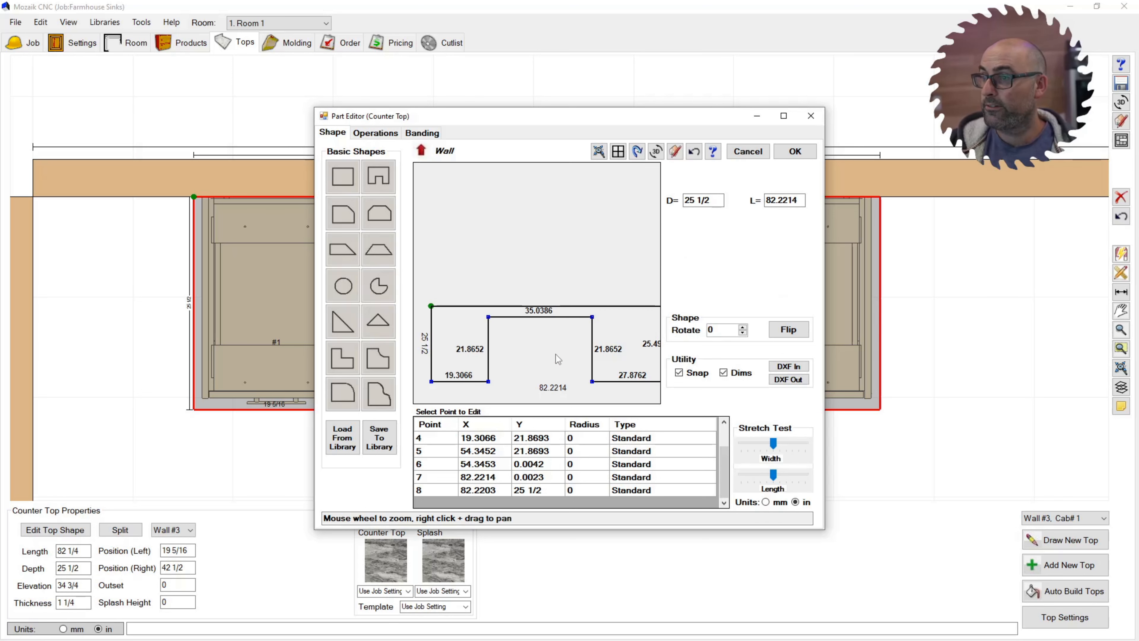
{"action": "left_click", "coordinate": [489, 317]}
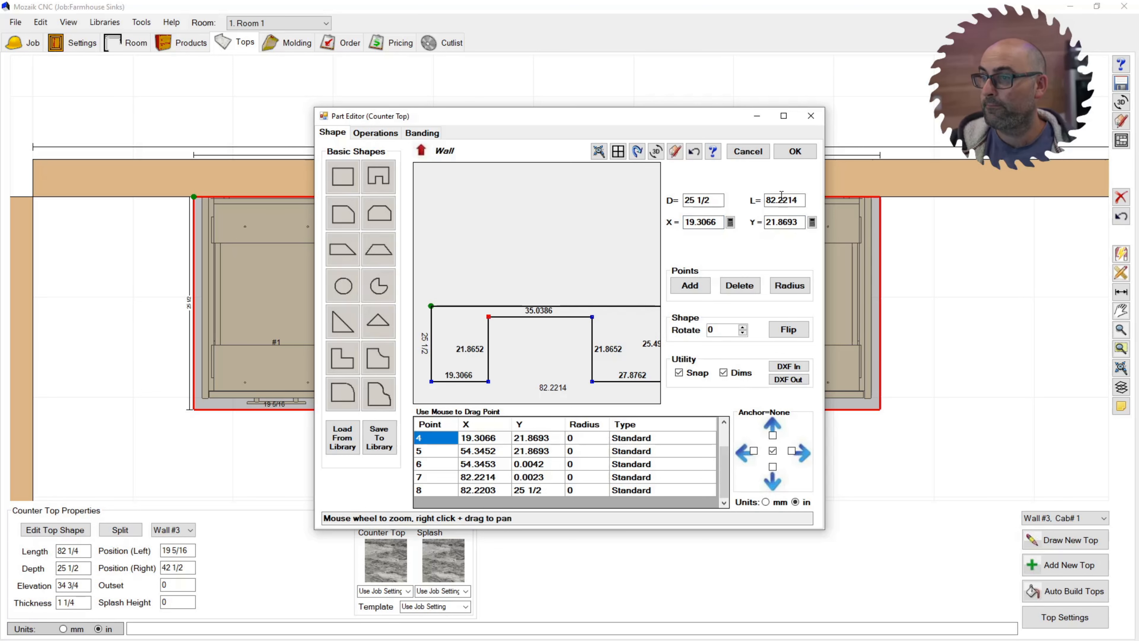
{"action": "left_click", "coordinate": [813, 223]}
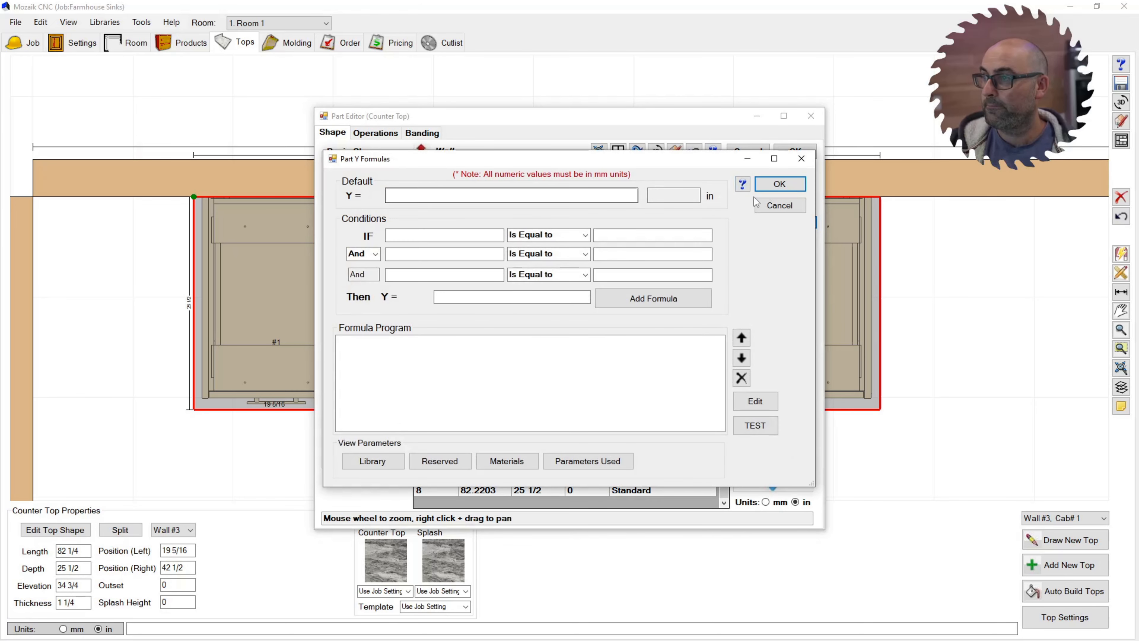
{"action": "left_click", "coordinate": [761, 202]}
{"action": "left_click", "coordinate": [812, 222]}
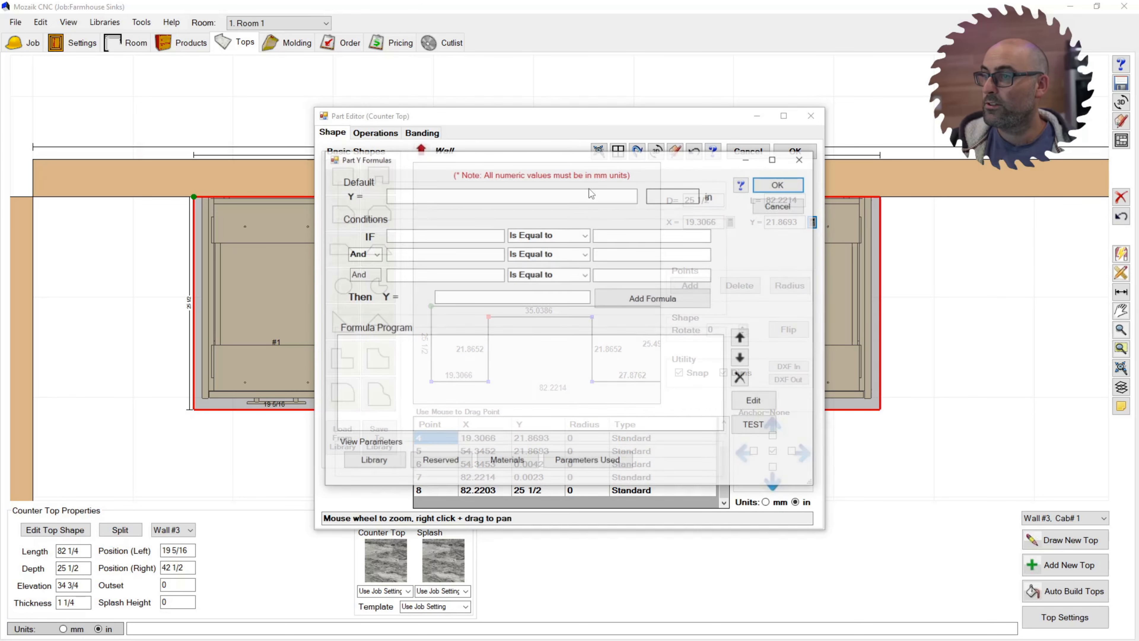
{"action": "left_click", "coordinate": [780, 205]}
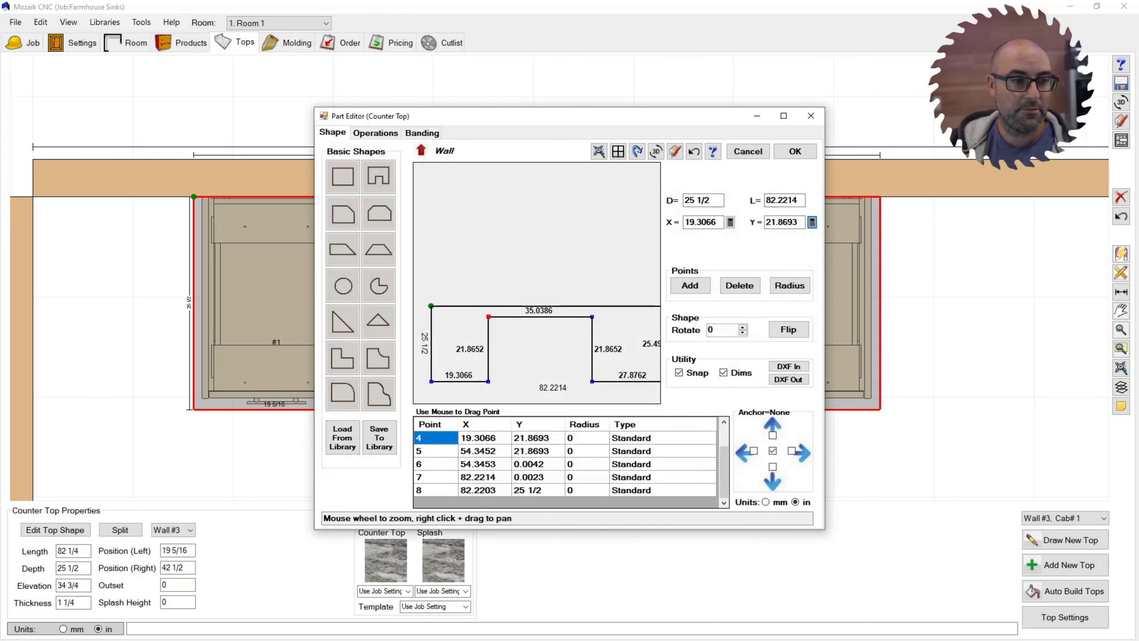
Switch to Calculator, clear the previous result and calculate 21.86 - 2.75 for the notch depth
{"action": "key", "text": "alt+Tab"}
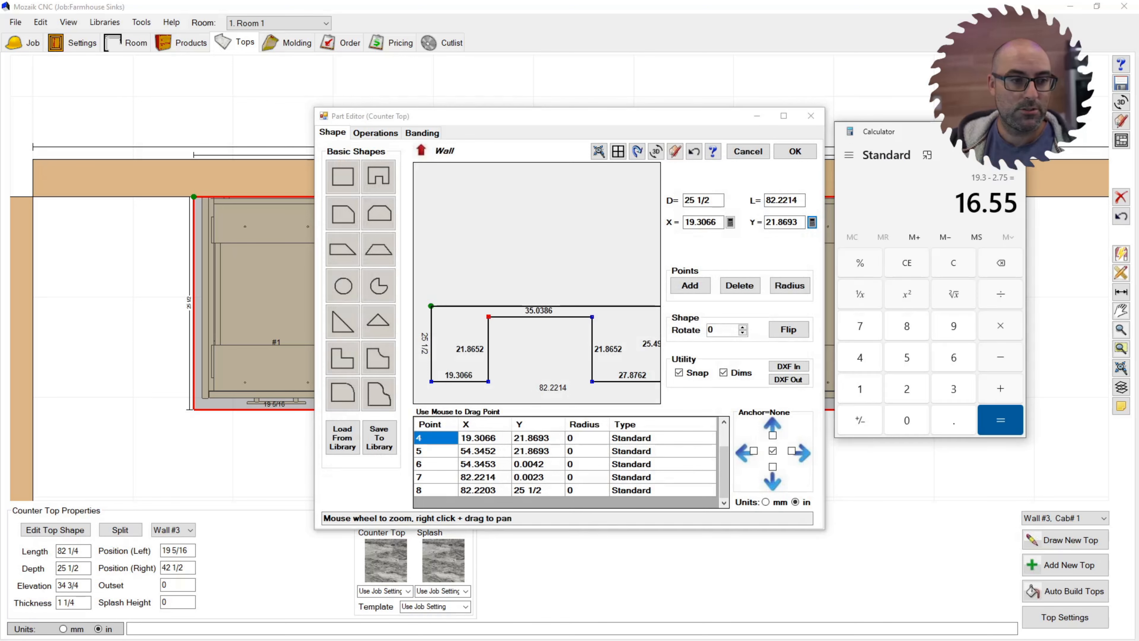
{"action": "left_click", "coordinate": [906, 264]}
{"action": "type", "text": "21.86"}
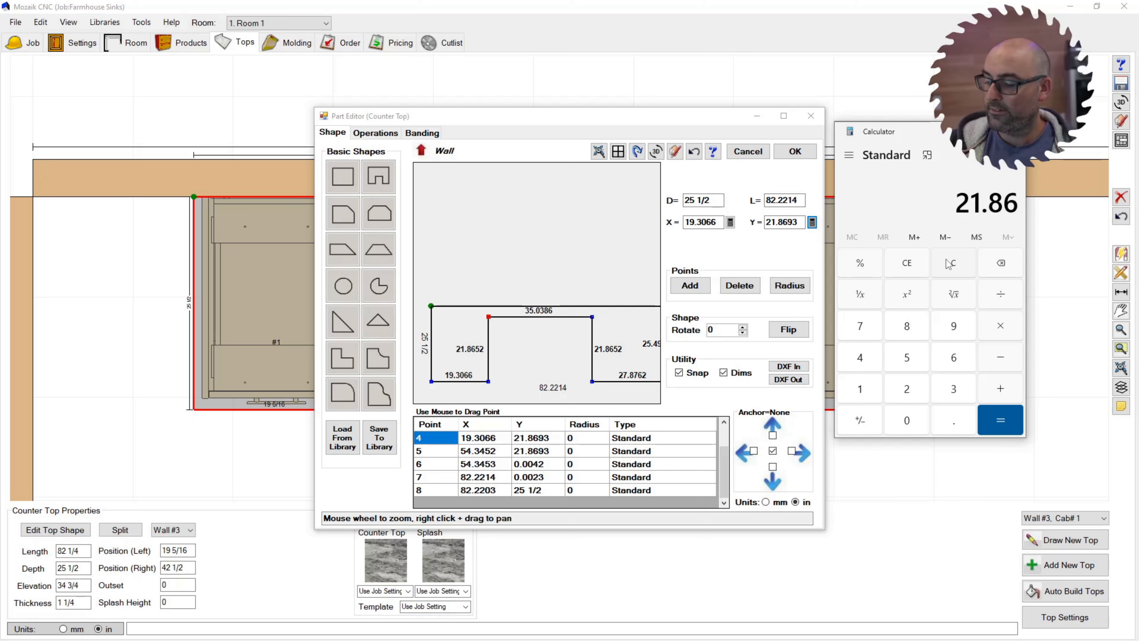
{"action": "type", "text": " - 2.75"}
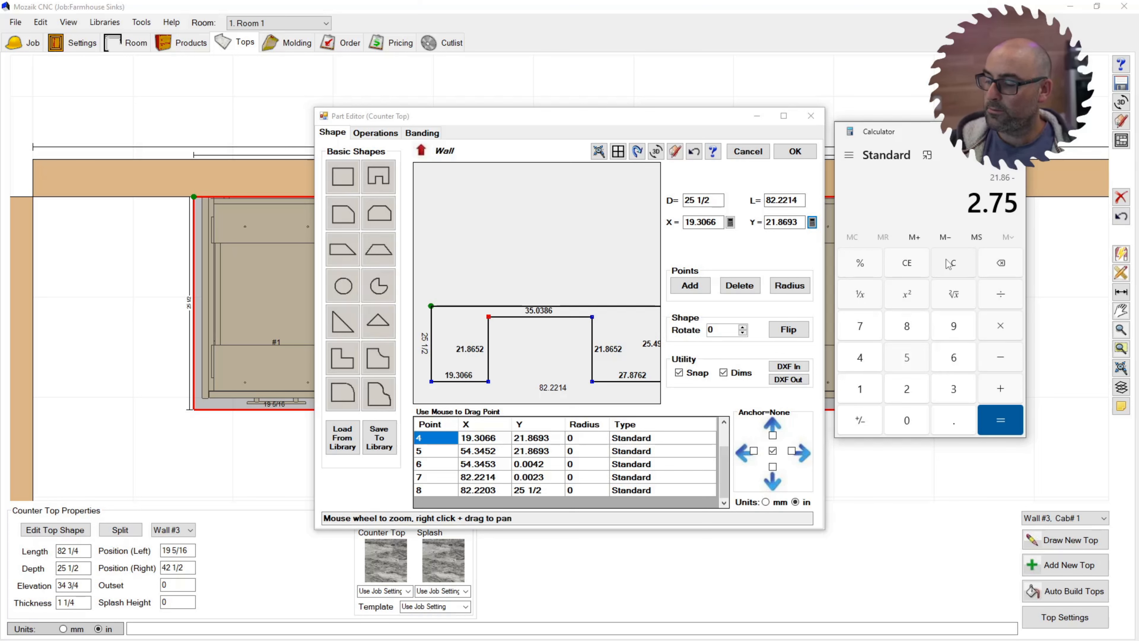
{"action": "key", "text": "Return"}
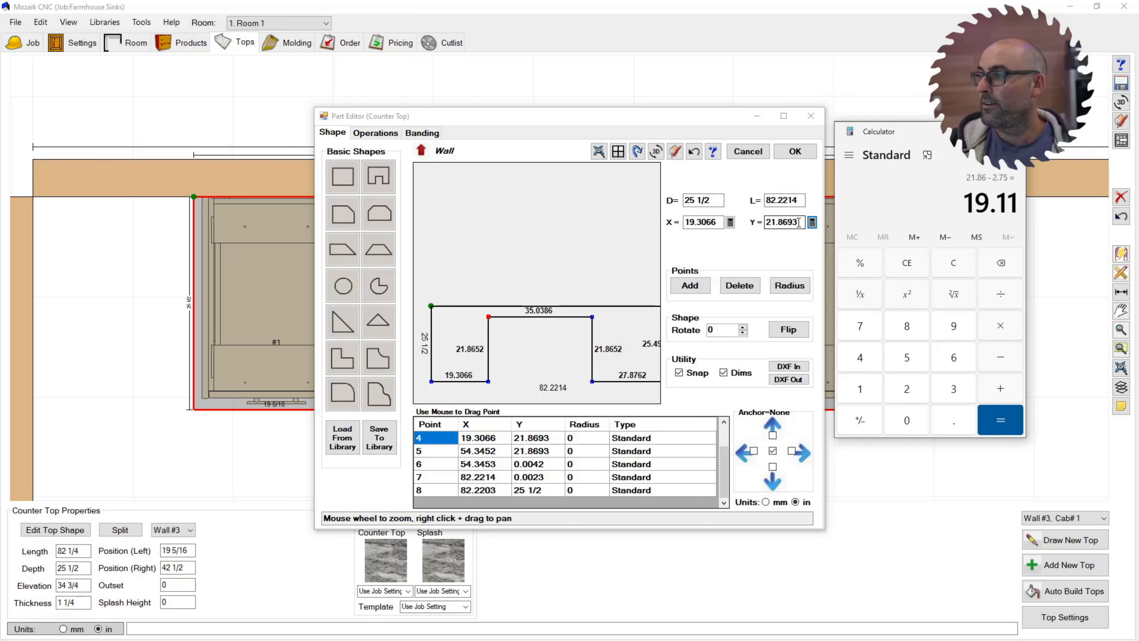
Set the Y of notch points 4 and 5 to 19.11 and save the countertop shape
{"action": "left_click_drag", "start_coordinate": [799, 223], "coordinate": [745, 223]}
{"action": "type", "text": "18"}
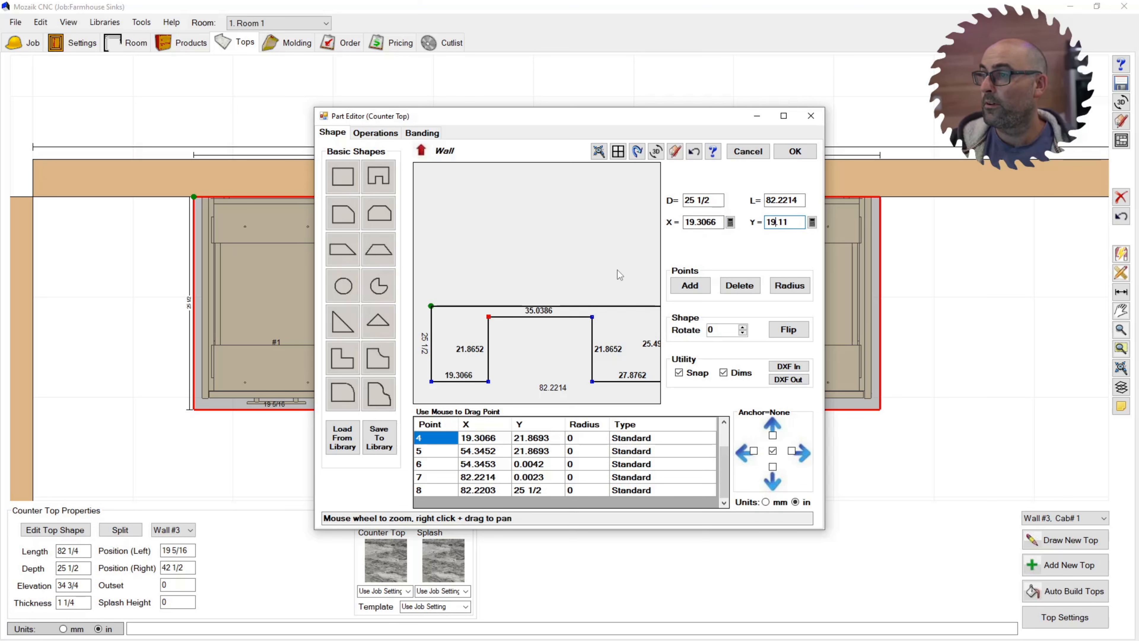
{"action": "left_click", "coordinate": [582, 224]}
{"action": "left_click", "coordinate": [593, 318]}
{"action": "left_click_drag", "start_coordinate": [593, 318], "coordinate": [593, 323]}
{"action": "scroll", "coordinate": [526, 247], "scroll_direction": "down", "scroll_amount": 2}
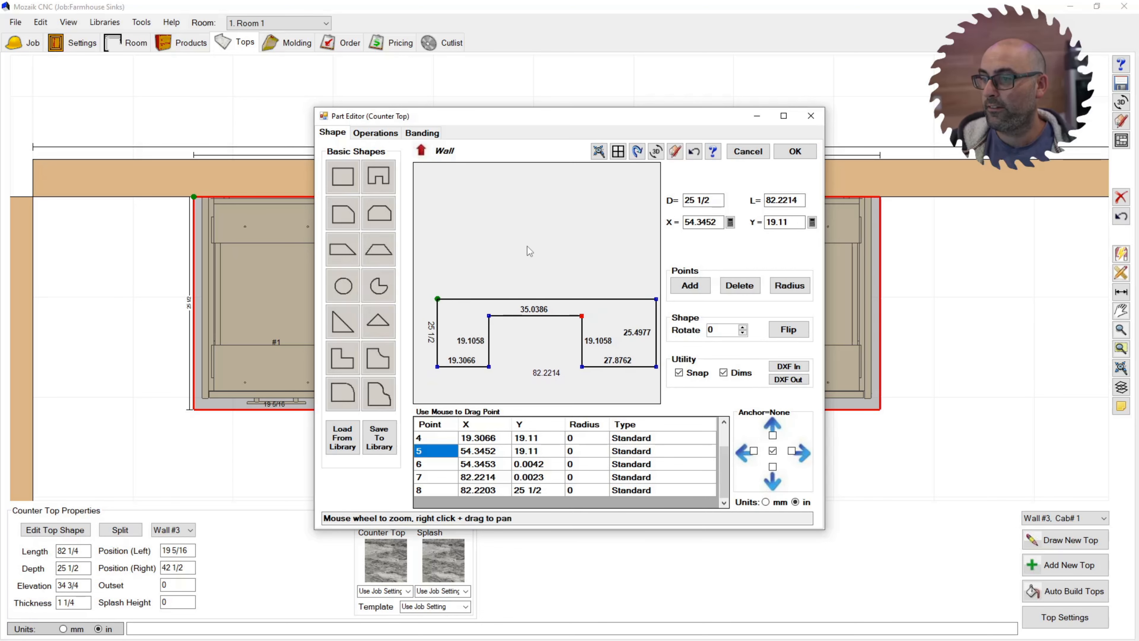
{"action": "left_click", "coordinate": [795, 152]}
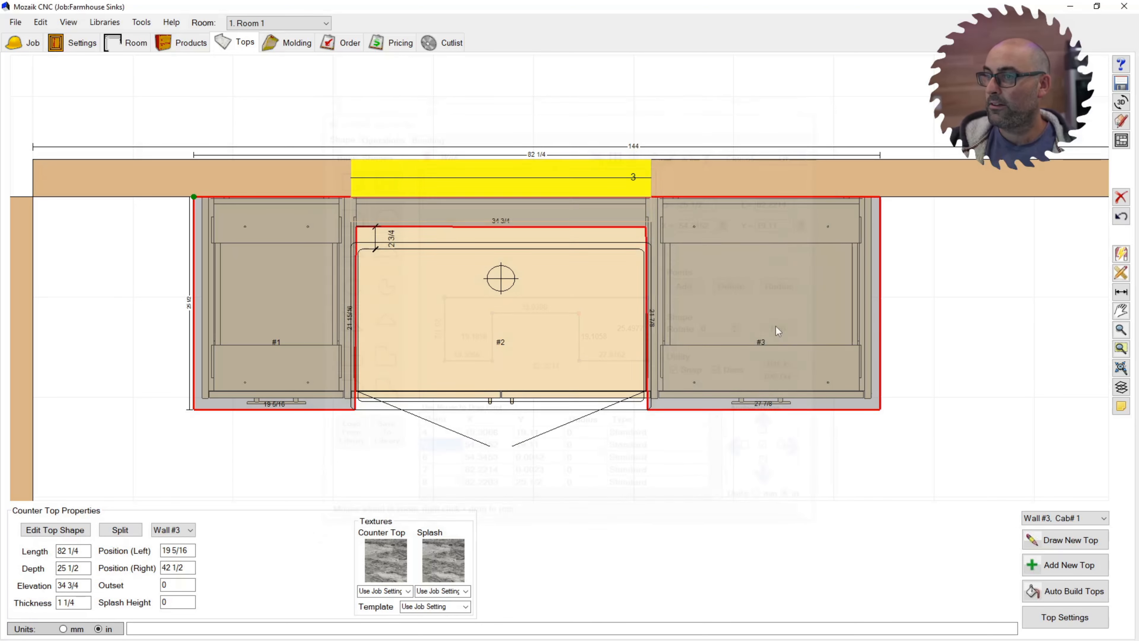
Measure the gap between the notch's left edge and the sink's inner basin edge at the front corner
{"action": "scroll", "coordinate": [335, 250], "scroll_direction": "up", "scroll_amount": 2}
{"action": "scroll", "coordinate": [334, 251], "scroll_direction": "up", "scroll_amount": 1}
{"action": "scroll", "coordinate": [335, 243], "scroll_direction": "down", "scroll_amount": 3}
{"action": "scroll", "coordinate": [379, 288], "scroll_direction": "up", "scroll_amount": 2}
{"action": "scroll", "coordinate": [293, 197], "scroll_direction": "down", "scroll_amount": 2}
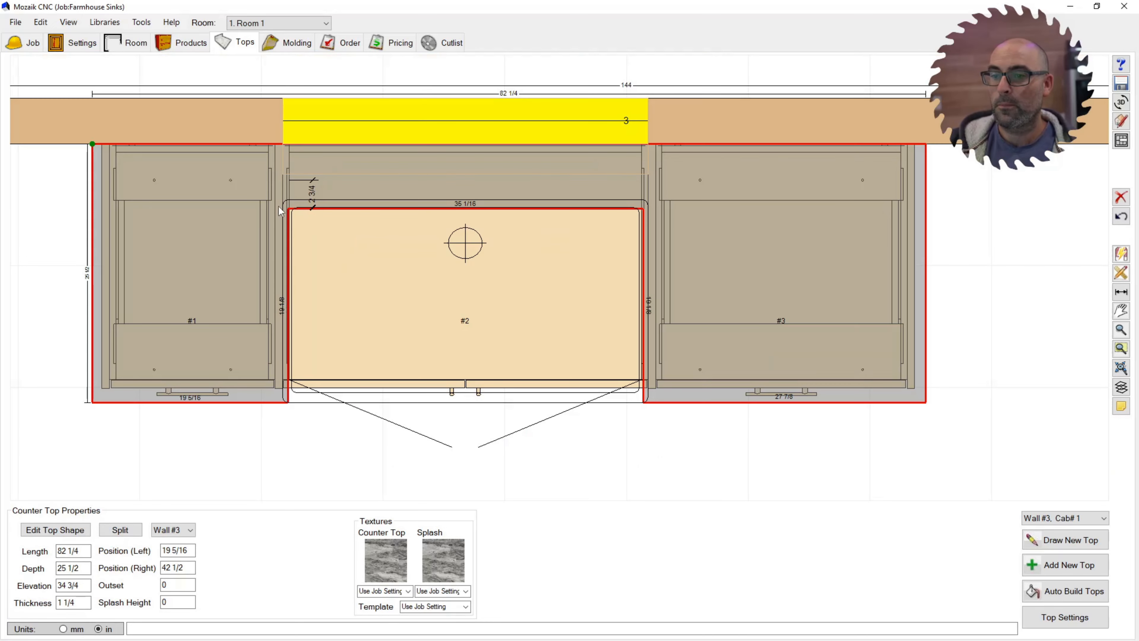
{"action": "scroll", "coordinate": [282, 211], "scroll_direction": "up", "scroll_amount": 1}
{"action": "scroll", "coordinate": [289, 412], "scroll_direction": "up", "scroll_amount": 3}
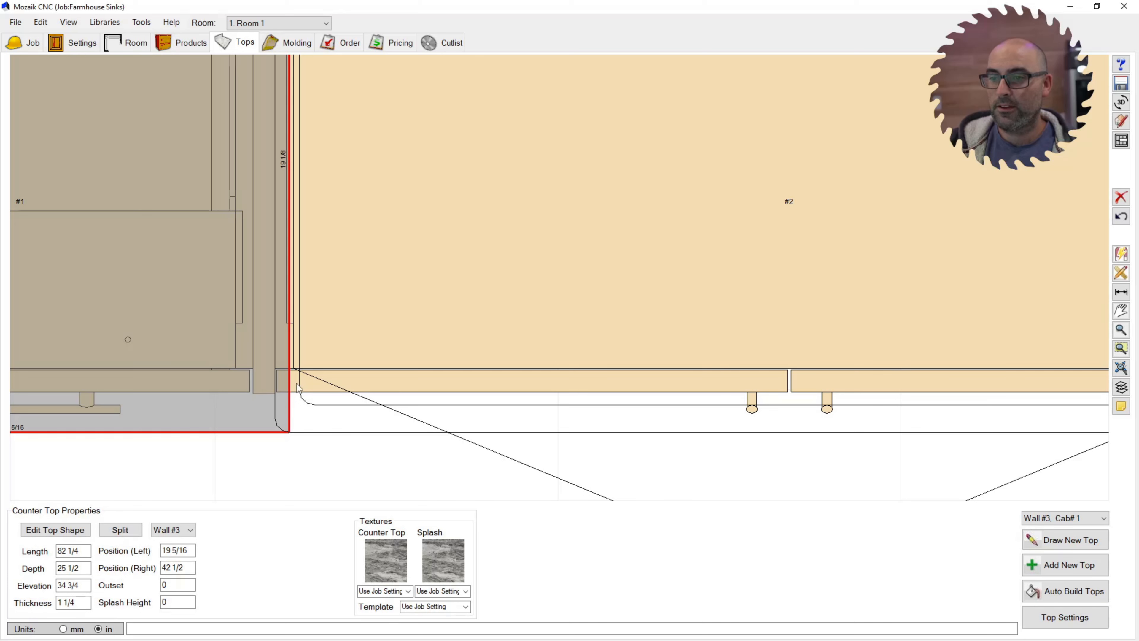
{"action": "scroll", "coordinate": [294, 413], "scroll_direction": "up", "scroll_amount": 2}
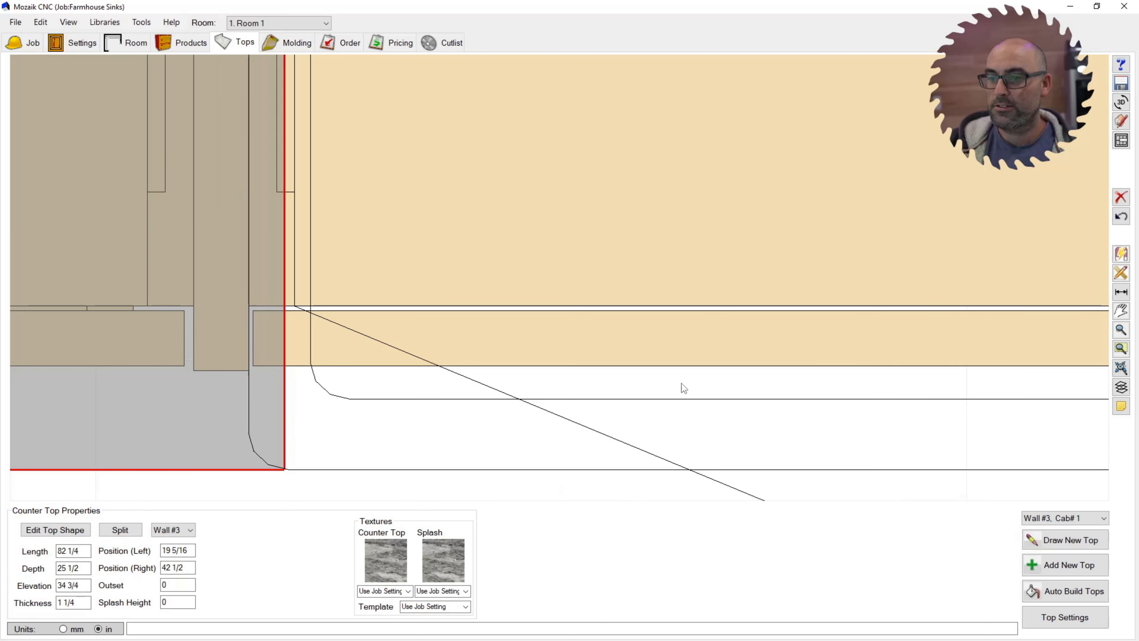
{"action": "left_click", "coordinate": [1121, 292]}
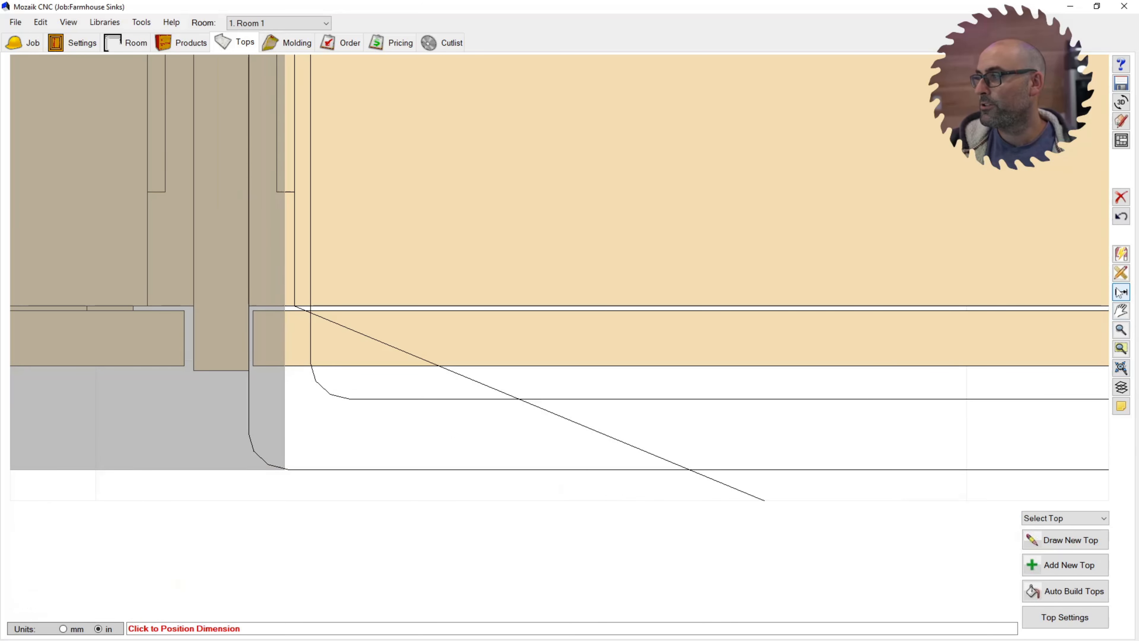
{"action": "left_click", "coordinate": [311, 365]}
{"action": "scroll", "coordinate": [294, 530], "scroll_direction": "down", "scroll_amount": 5}
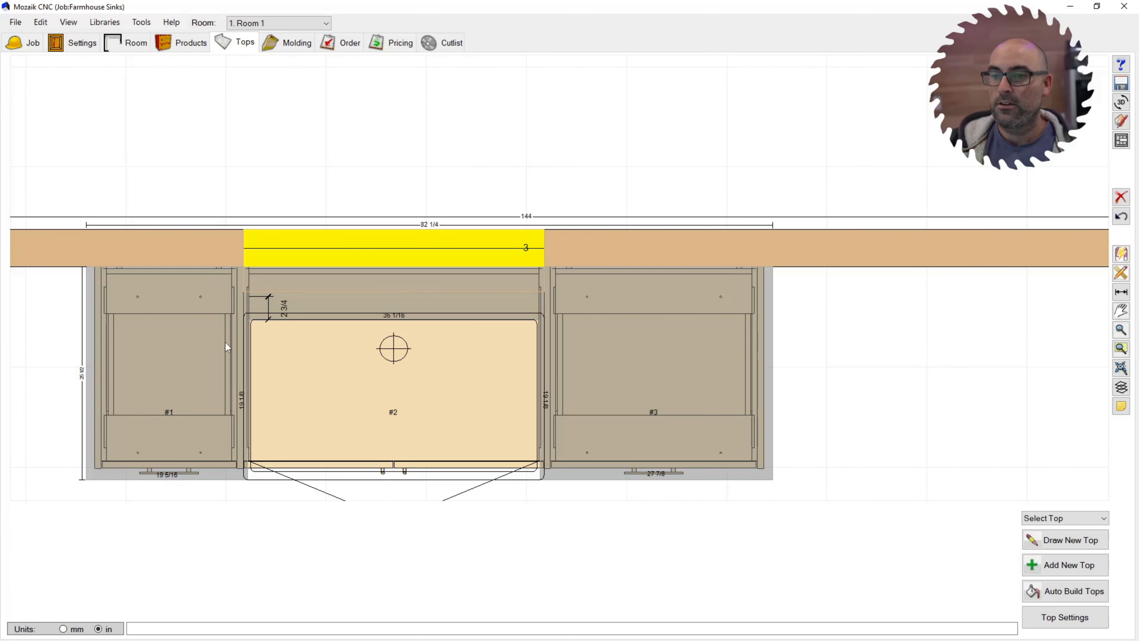
Reopen the countertop's shape for editing, set notch point 4's X to 19.6 and save the shape
{"action": "right_click", "coordinate": [214, 319]}
{"action": "left_click", "coordinate": [264, 328]}
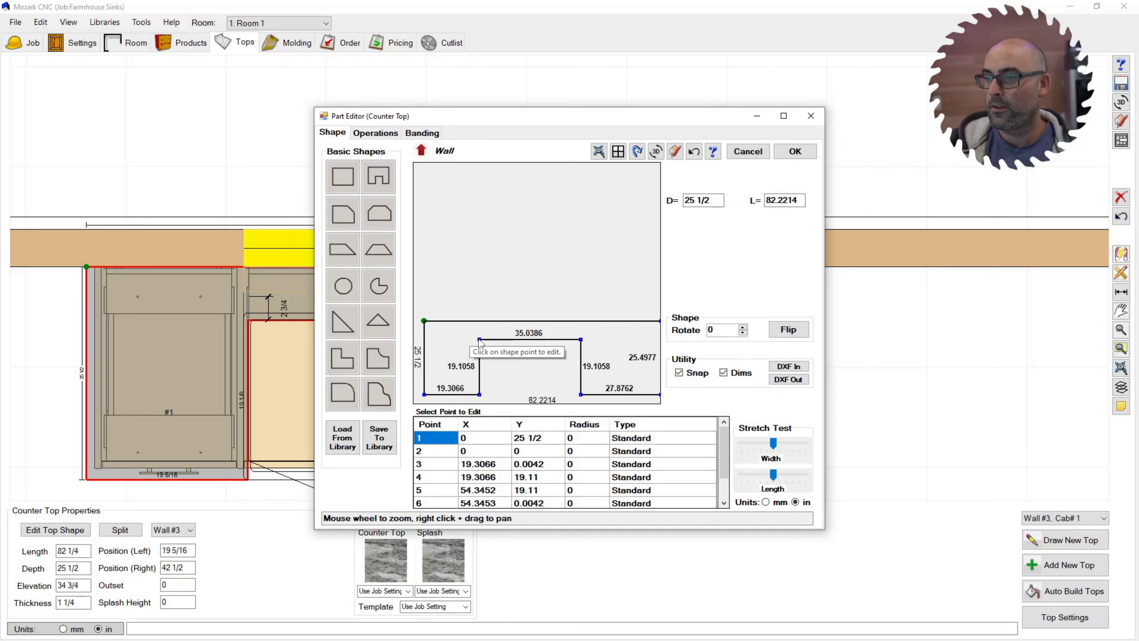
{"action": "left_click", "coordinate": [478, 341]}
{"action": "left_click", "coordinate": [714, 222]}
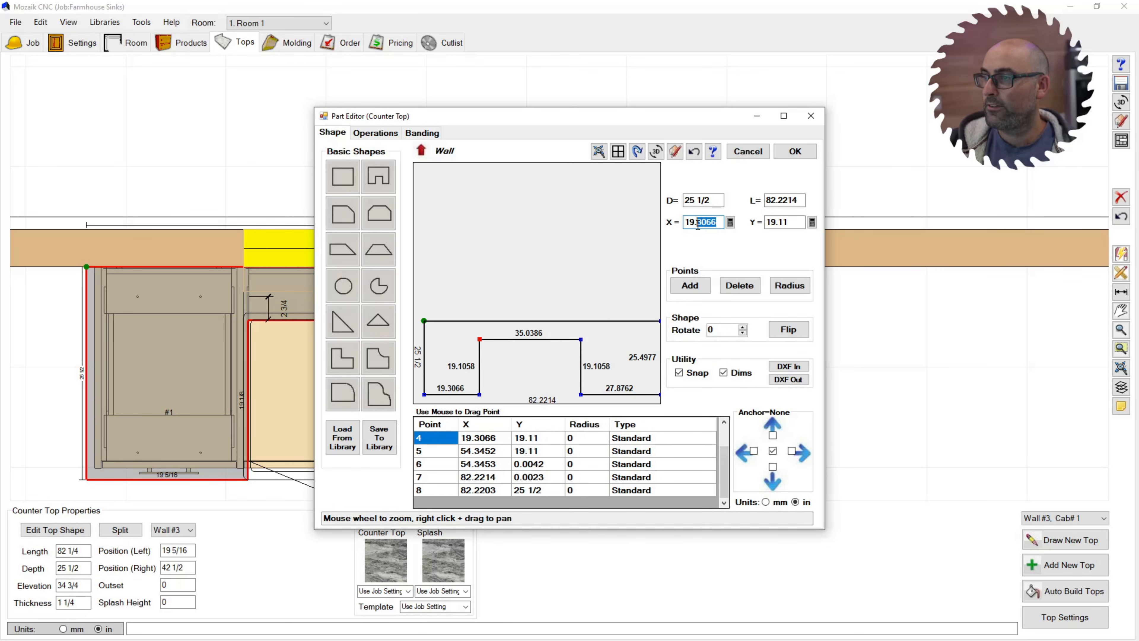
{"action": "key", "text": "BackSpace"}
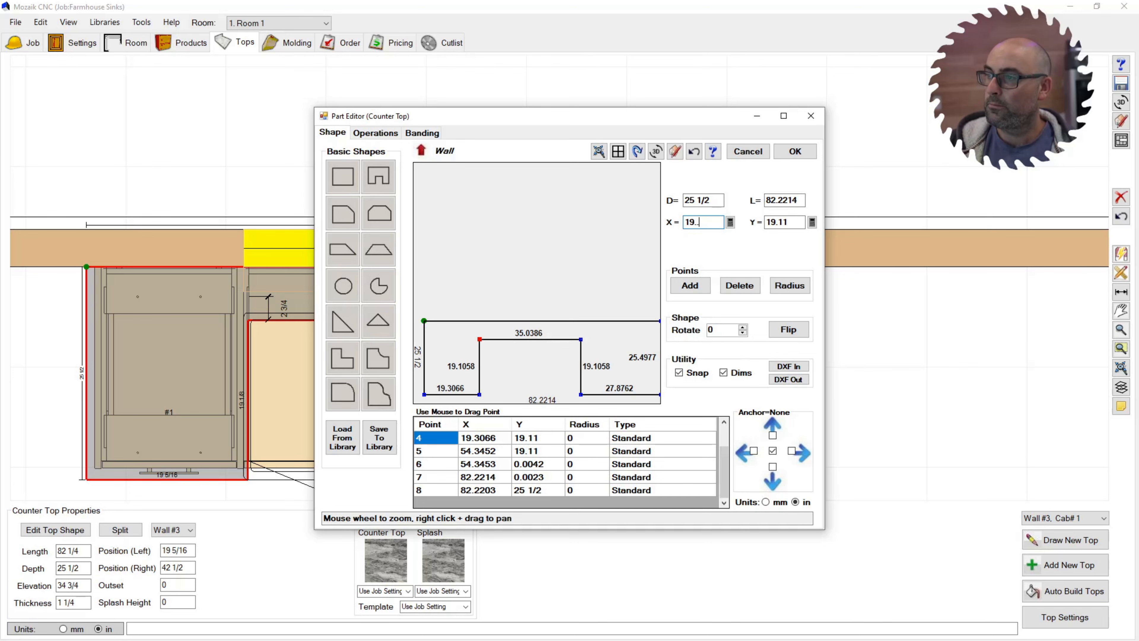
{"action": "type", "text": "6"}
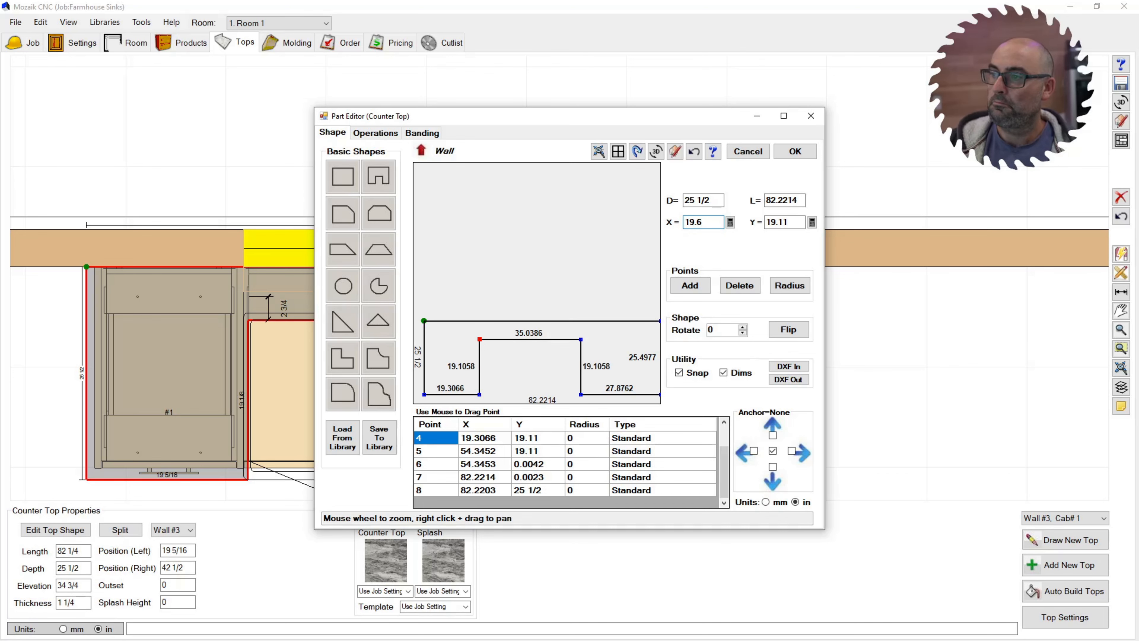
{"action": "left_click", "coordinate": [795, 152]}
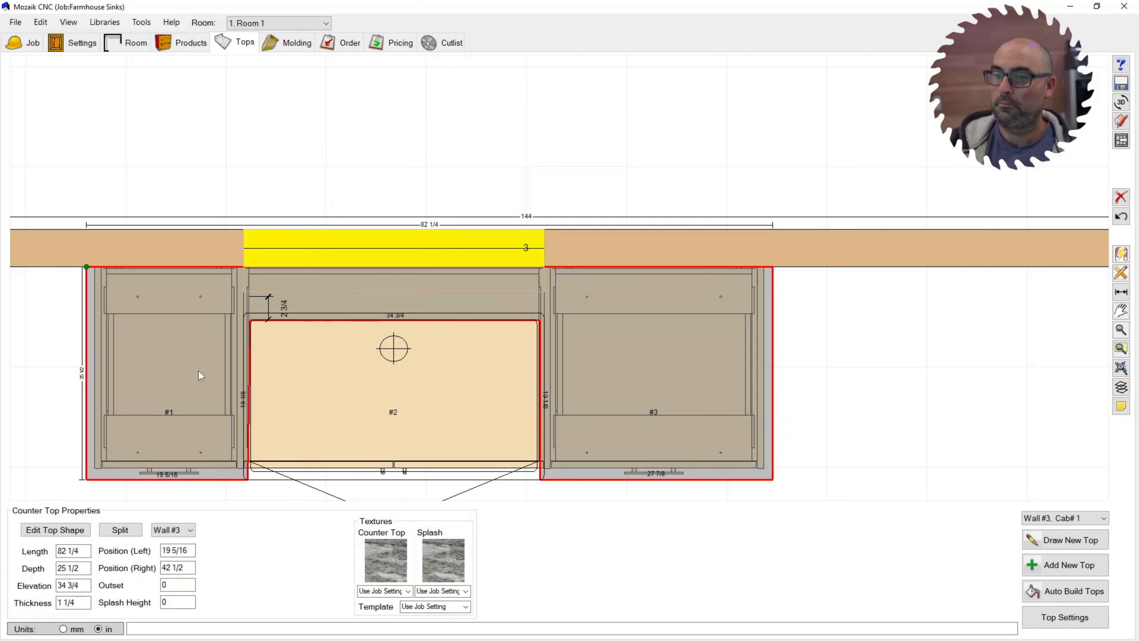
Square up the notch's left edge by moving point 3 to X 19.6, Y 0.0023, and save the countertop shape
{"action": "right_click", "coordinate": [196, 366]}
{"action": "left_click", "coordinate": [224, 371]}
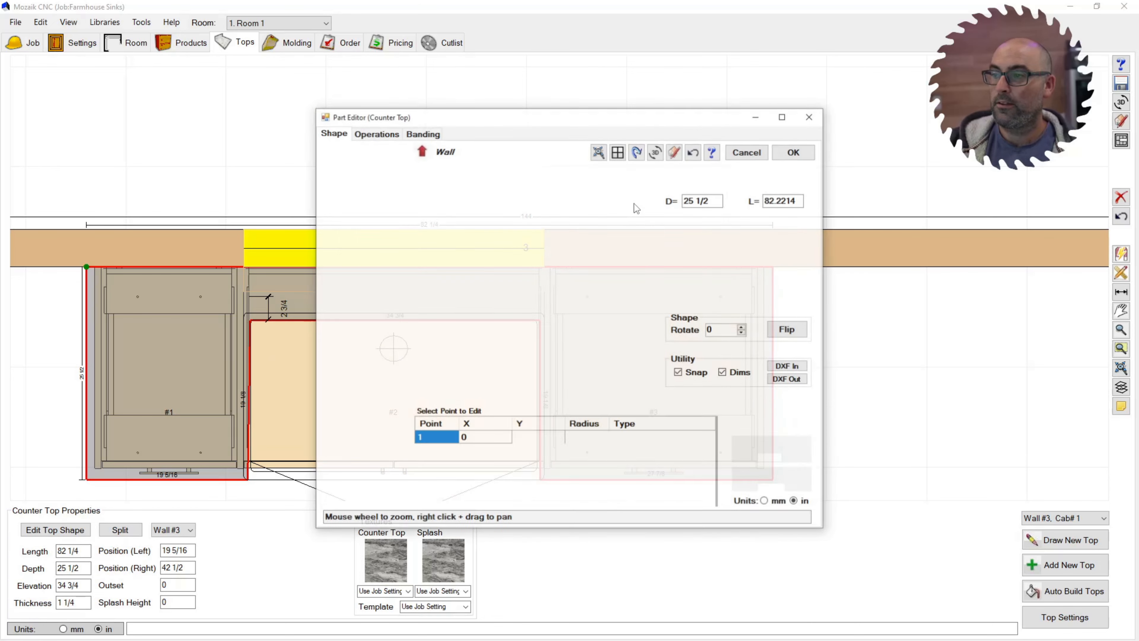
{"action": "left_click", "coordinate": [480, 392]}
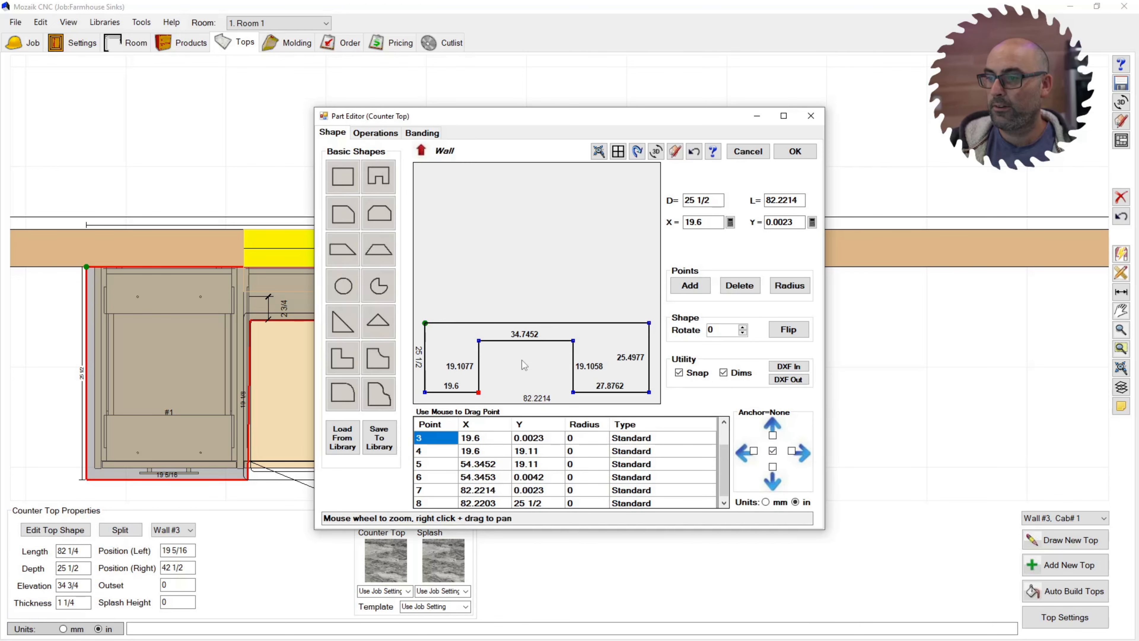
{"action": "left_click", "coordinate": [795, 151]}
Check the notch's fit around the sink in the plan and the 3D room viewer, and close the viewer
{"action": "scroll", "coordinate": [249, 436], "scroll_direction": "up", "scroll_amount": 5}
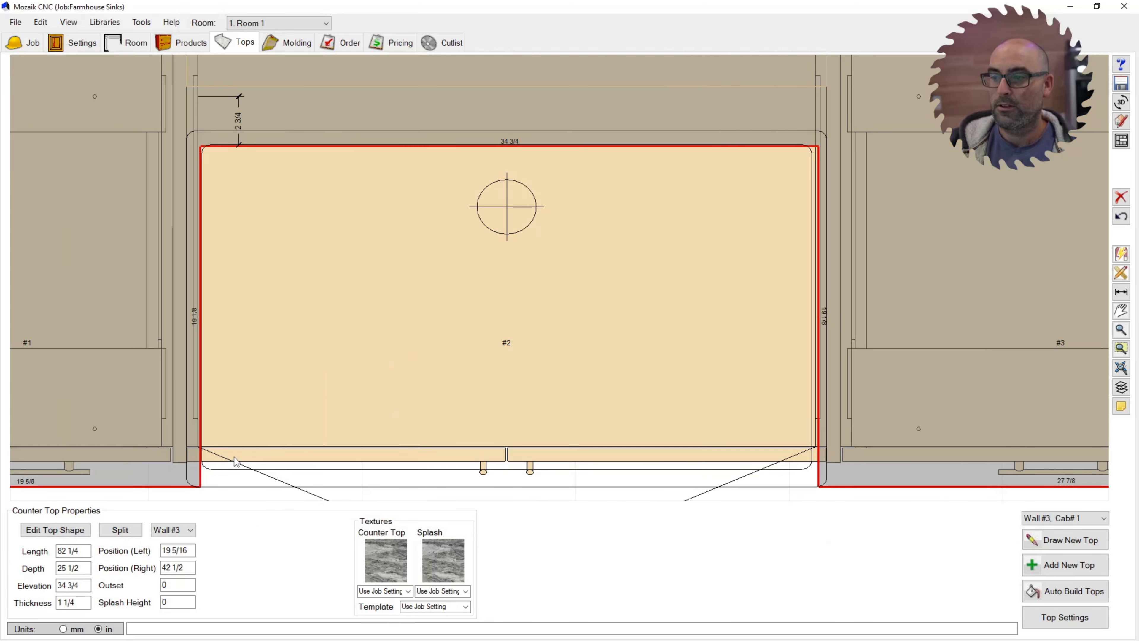
{"action": "scroll", "coordinate": [521, 389], "scroll_direction": "down", "scroll_amount": 4}
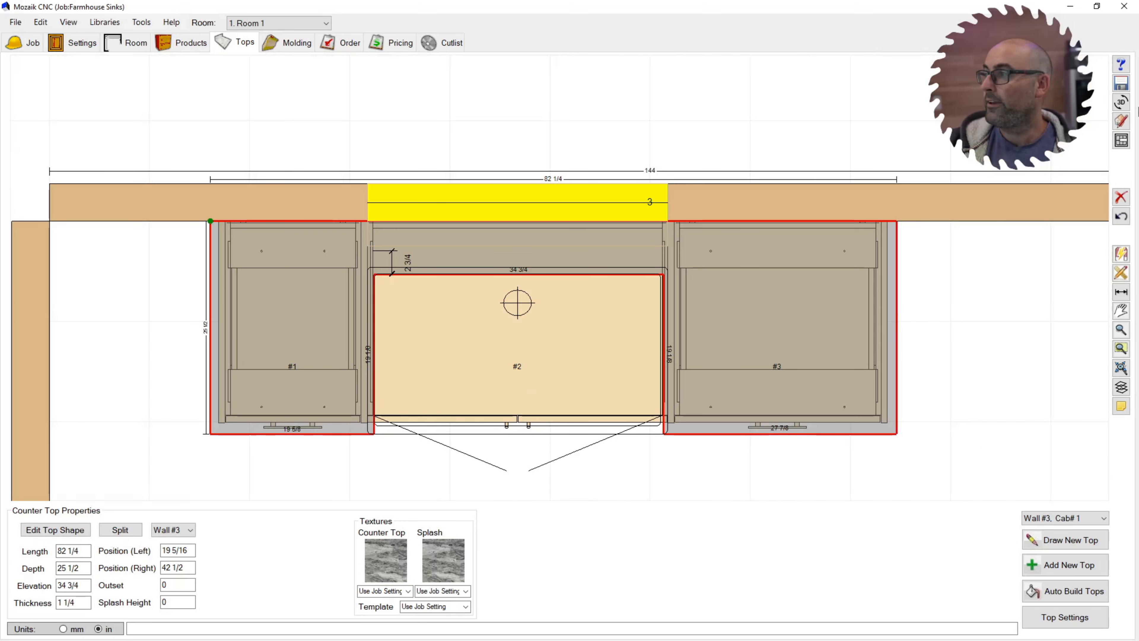
{"action": "left_click", "coordinate": [1122, 102]}
{"action": "left_click_drag", "start_coordinate": [497, 326], "coordinate": [556, 270]}
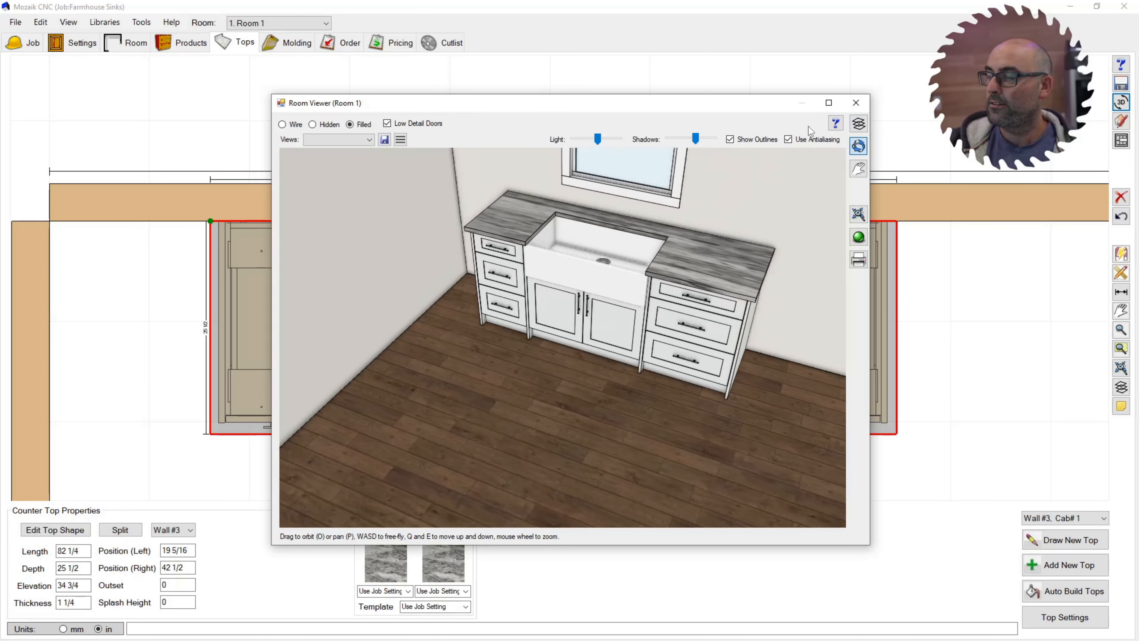
{"action": "left_click_drag", "start_coordinate": [534, 250], "coordinate": [537, 249]}
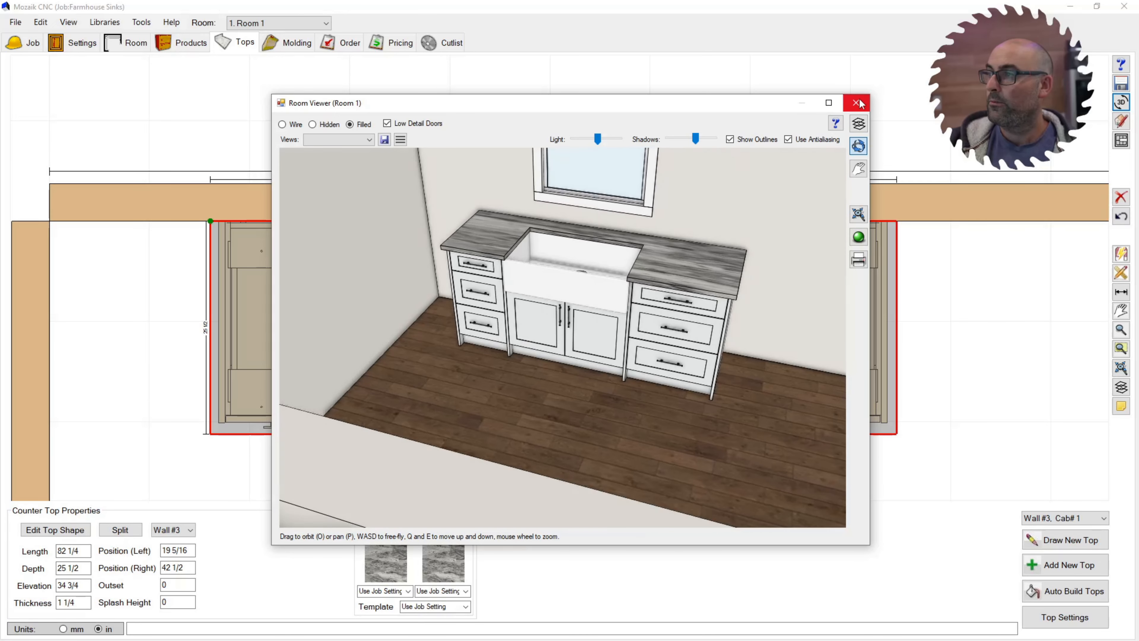
{"action": "left_click", "coordinate": [856, 103]}
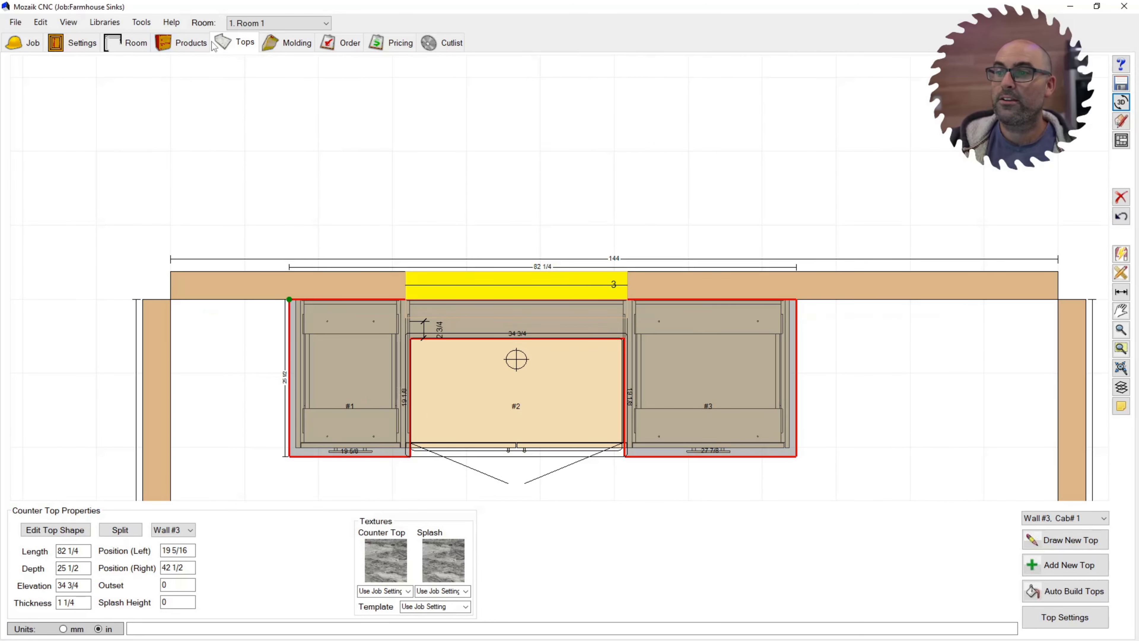
Delete the sink base cabinet, the apron sink and both 3DRW cabinets from wall 3
{"action": "left_click", "coordinate": [189, 43]}
{"action": "left_click", "coordinate": [573, 163]}
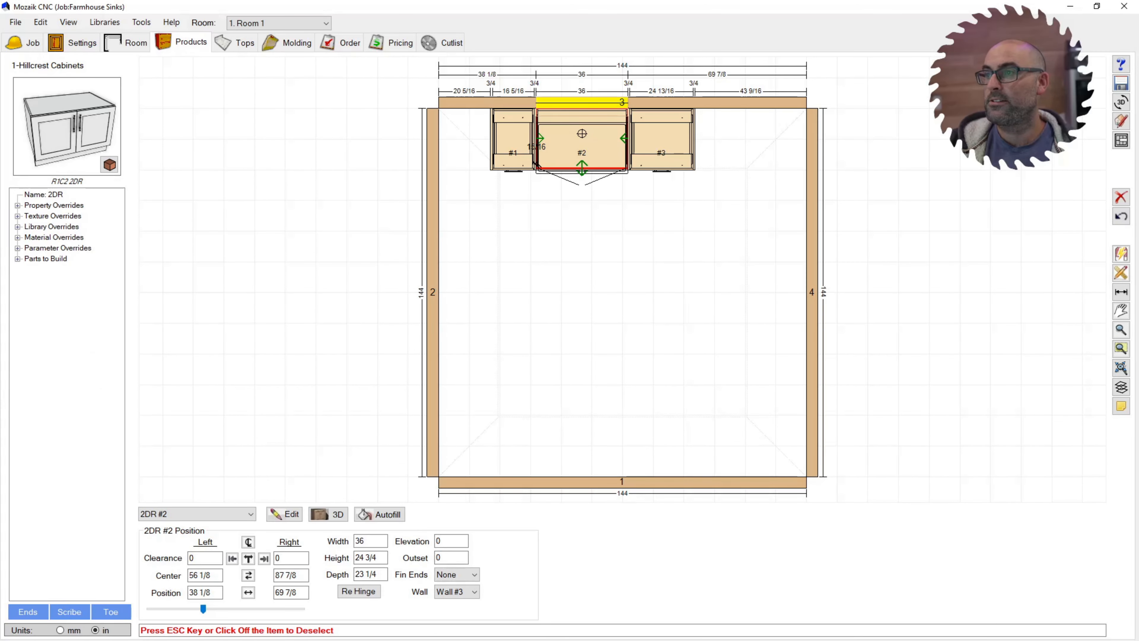
{"action": "left_click", "coordinate": [1121, 141]}
{"action": "scroll", "coordinate": [504, 264], "scroll_direction": "up", "scroll_amount": 4}
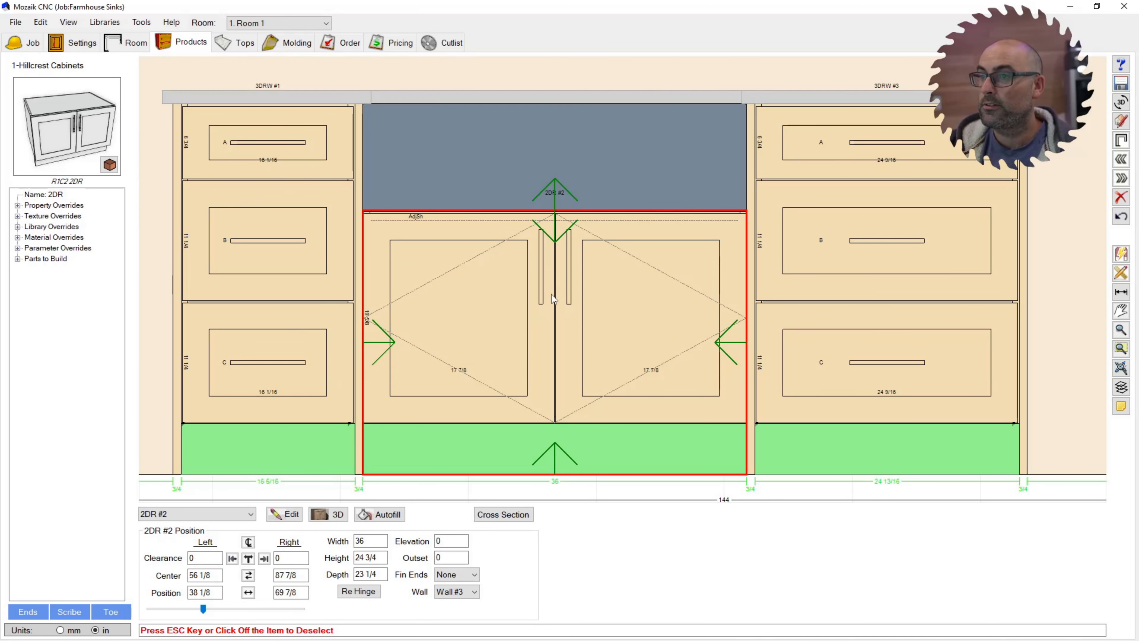
{"action": "key", "text": "Delete"}
{"action": "left_click", "coordinate": [557, 176]}
{"action": "key", "text": "Delete"}
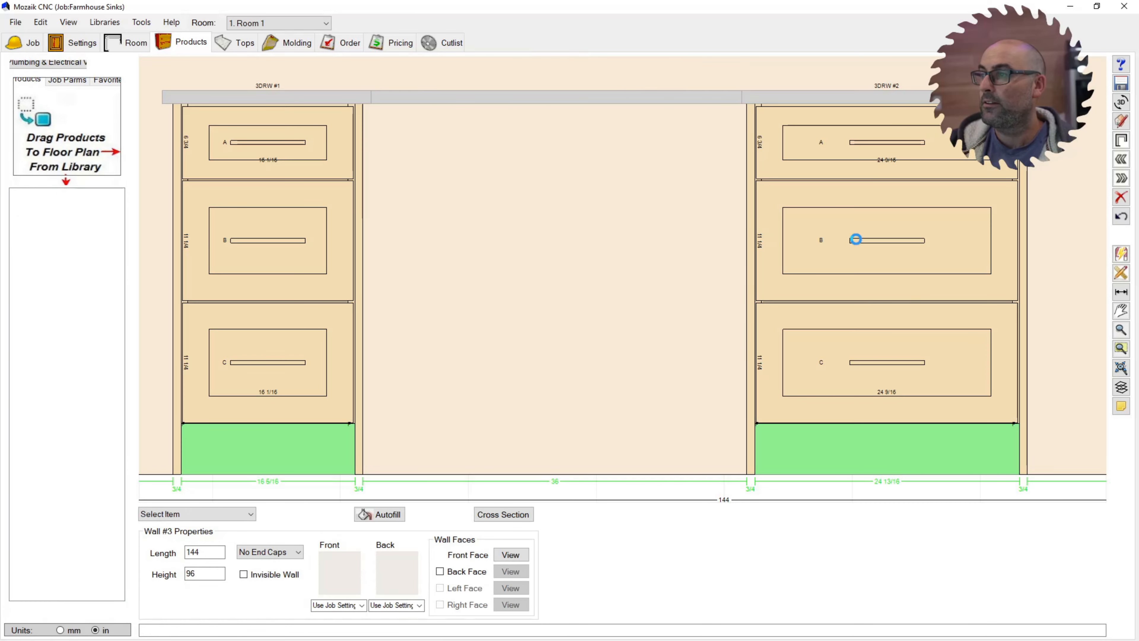
{"action": "left_click", "coordinate": [856, 239]}
{"action": "key", "text": "Delete"}
{"action": "left_click", "coordinate": [287, 271]}
{"action": "key", "text": "Delete"}
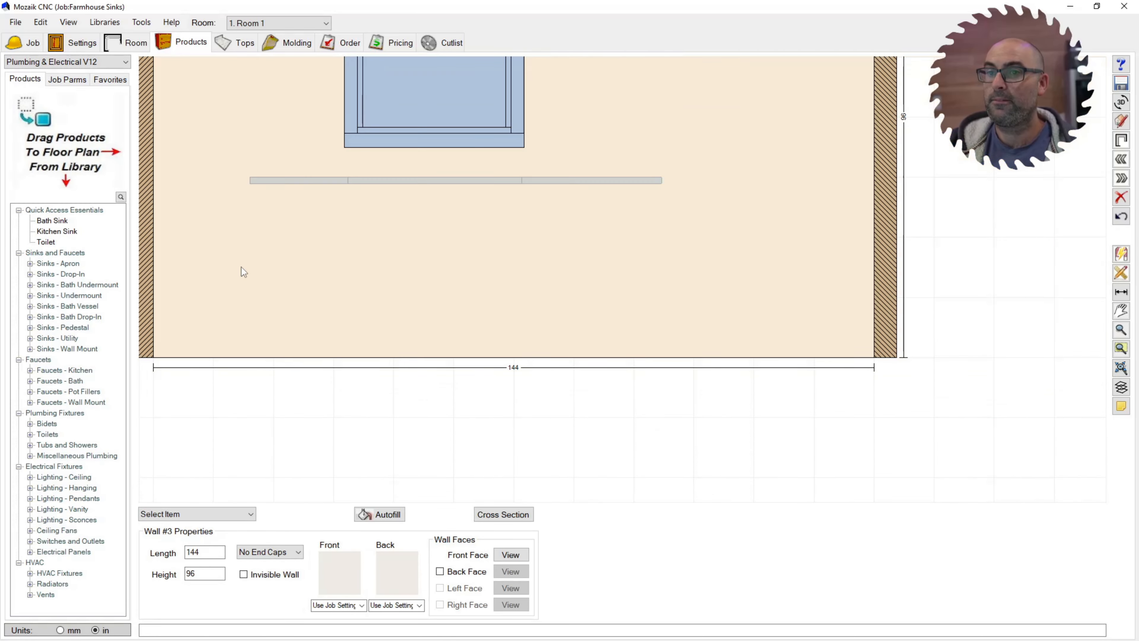
Delete the notched countertop left on wall 3
{"action": "scroll", "coordinate": [229, 234], "scroll_direction": "up", "scroll_amount": 4}
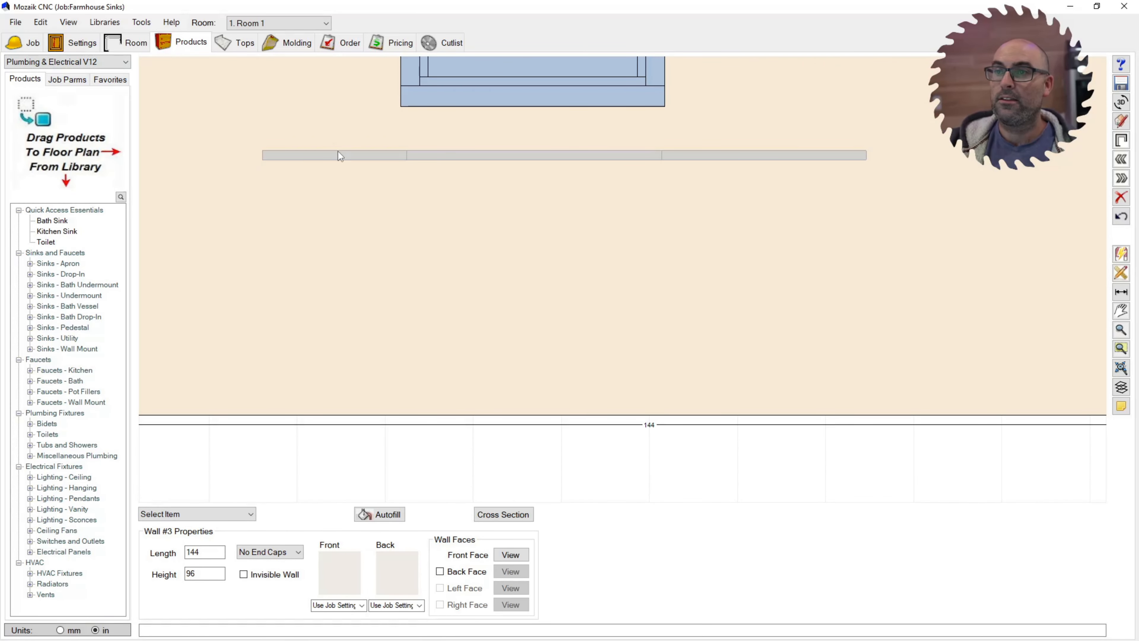
{"action": "left_click", "coordinate": [234, 43]}
{"action": "left_click", "coordinate": [503, 104]}
{"action": "key", "text": "Delete"}
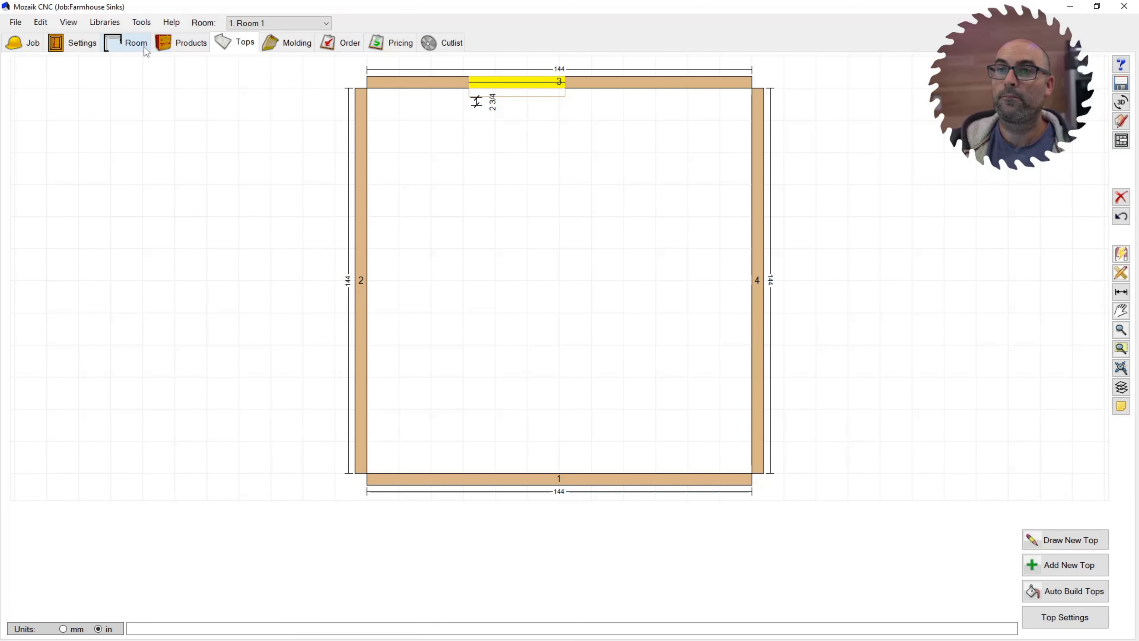
Switch the product library to 2-HC Frame Inset
{"action": "left_click", "coordinate": [180, 43]}
{"action": "left_click", "coordinate": [67, 62]}
{"action": "scroll", "coordinate": [67, 134], "scroll_direction": "up", "scroll_amount": 5}
{"action": "left_click", "coordinate": [65, 87]}
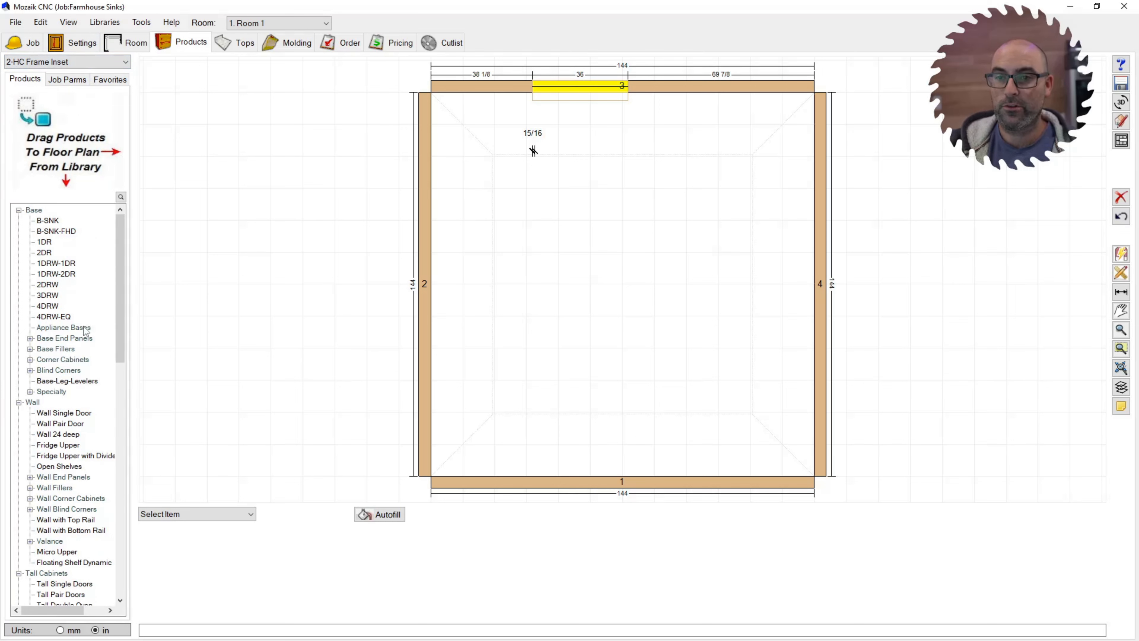
Place a 2DR base cabinet on wall 3 beneath the window and align it on the window
{"action": "left_click", "coordinate": [46, 253]}
{"action": "left_click", "coordinate": [47, 221]}
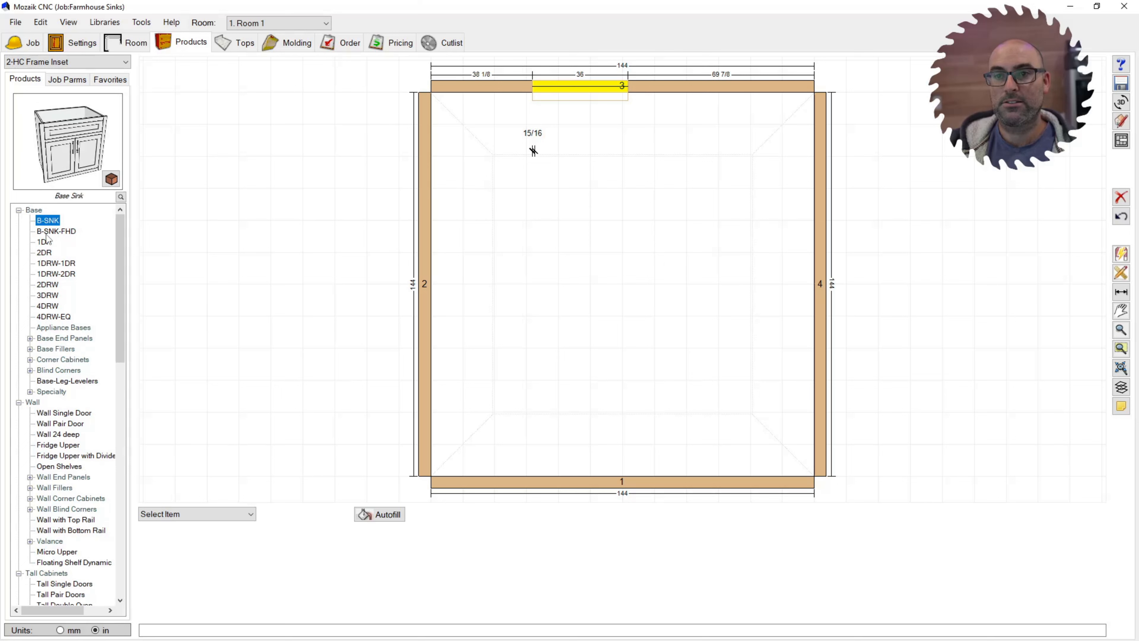
{"action": "left_click", "coordinate": [50, 296]}
{"action": "left_click", "coordinate": [49, 285]}
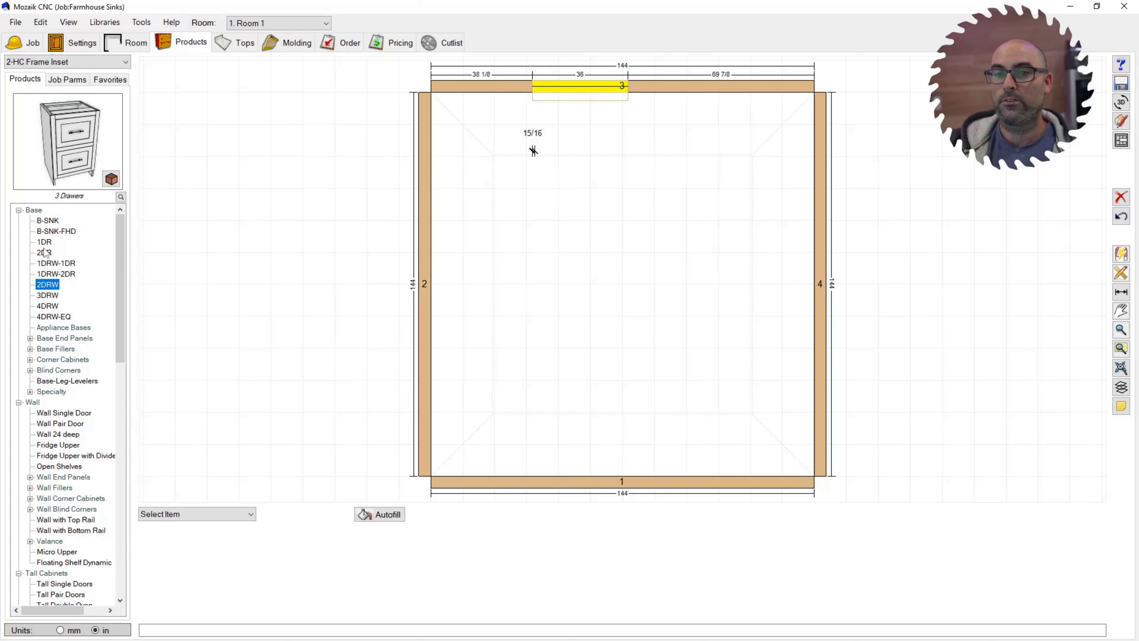
{"action": "left_click_drag", "start_coordinate": [44, 253], "coordinate": [601, 130]}
{"action": "left_click", "coordinate": [560, 367]}
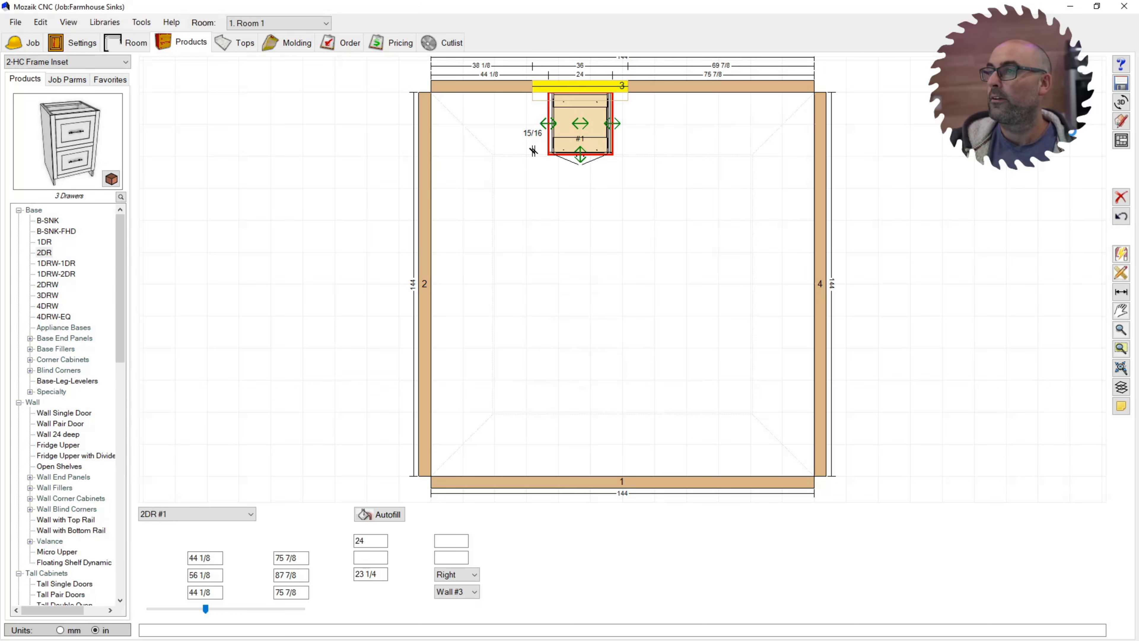
Show wall 3 in elevation and set the 2DR cabinet's width to 38, stretching it in both directions
{"action": "left_click", "coordinate": [1121, 140]}
{"action": "scroll", "coordinate": [494, 224], "scroll_direction": "down", "scroll_amount": 3}
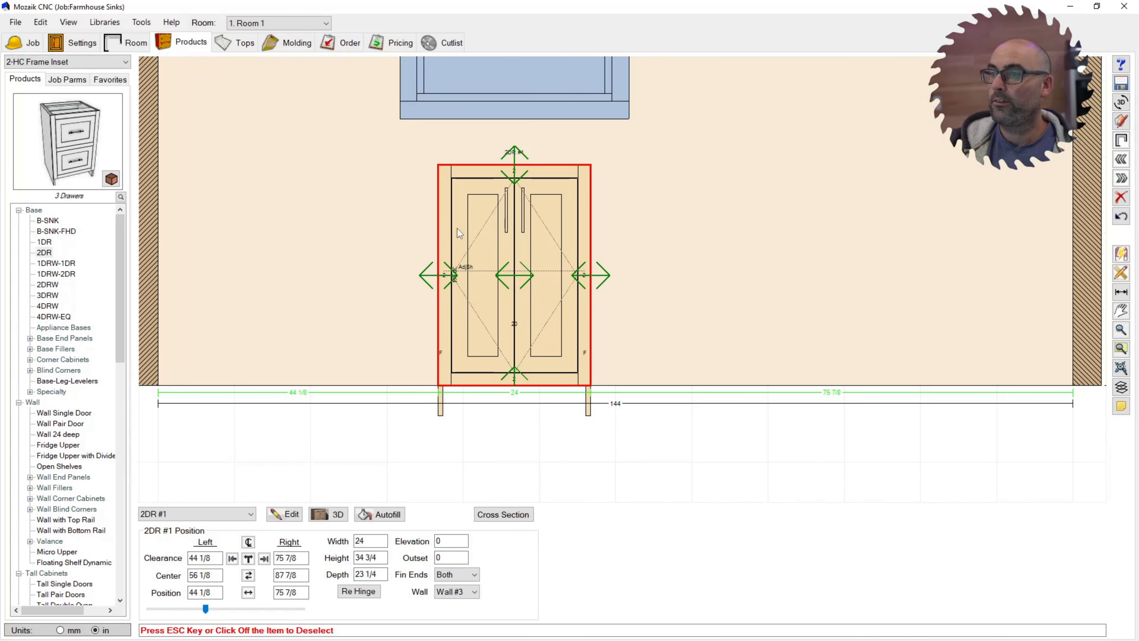
{"action": "scroll", "coordinate": [494, 224], "scroll_direction": "up", "scroll_amount": 1}
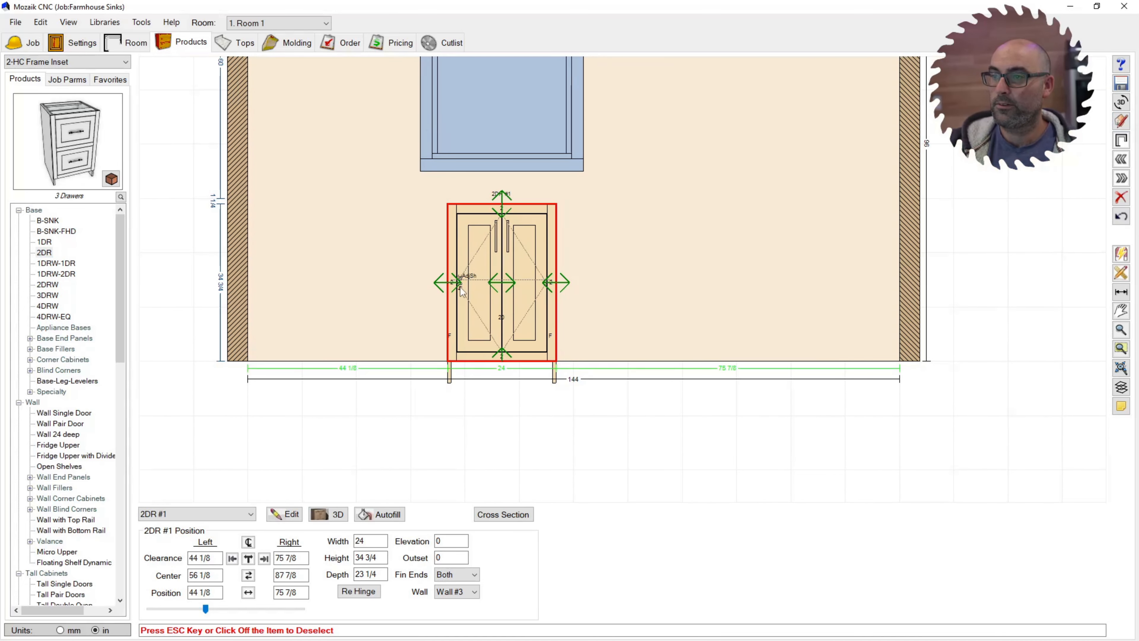
{"action": "scroll", "coordinate": [462, 291], "scroll_direction": "down", "scroll_amount": 1}
{"action": "double_click", "coordinate": [365, 541]}
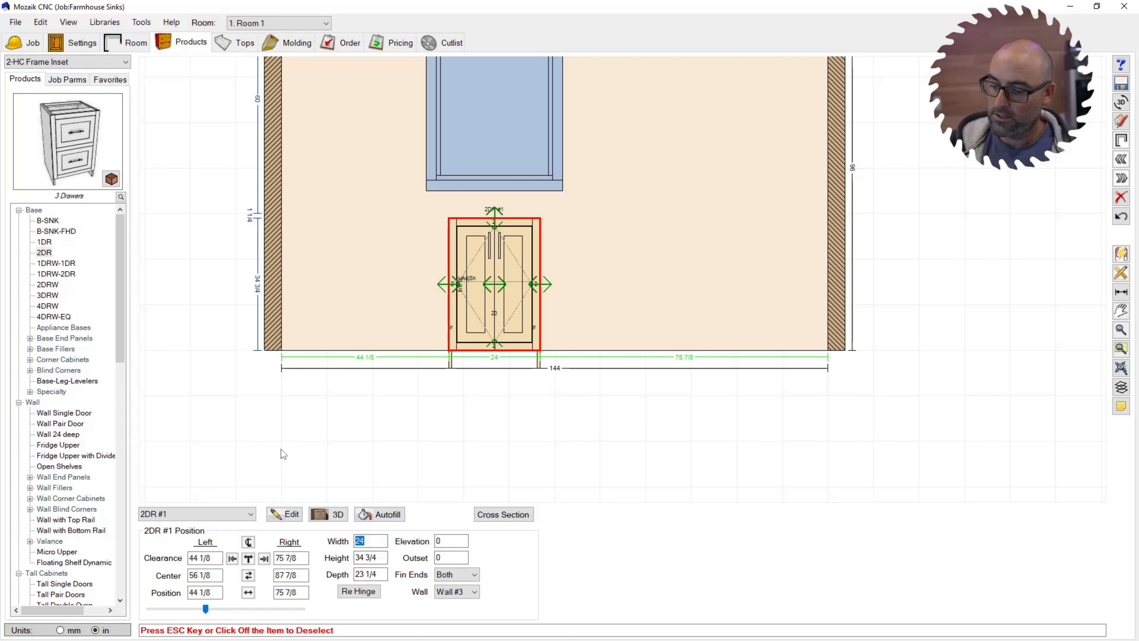
{"action": "type", "text": "4"}
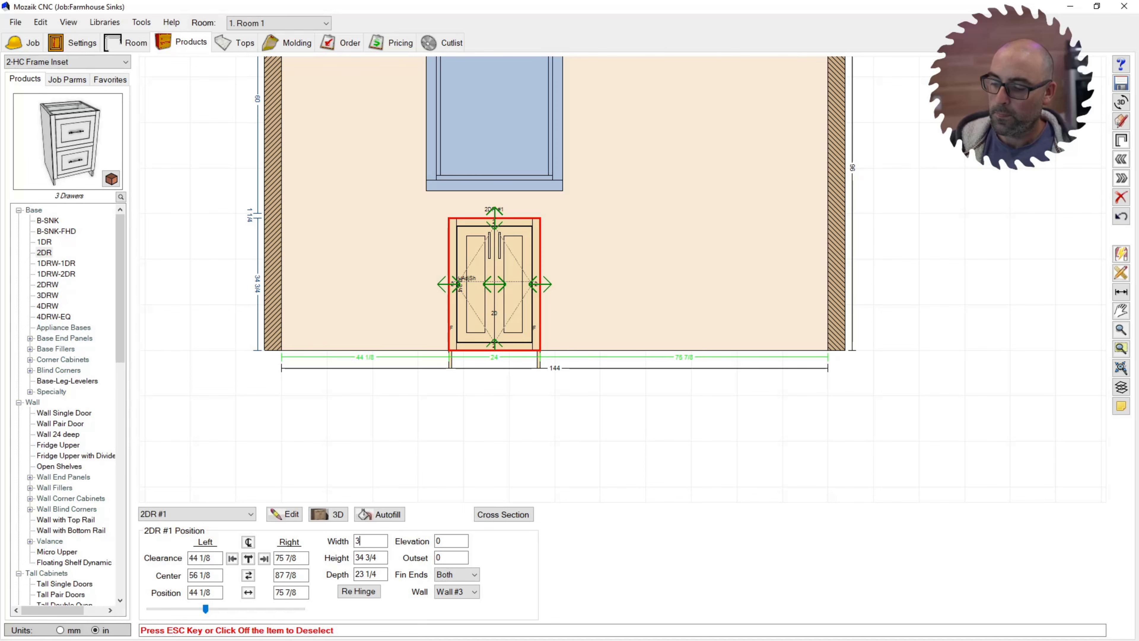
{"action": "type", "text": "8"}
{"action": "key", "text": "Return"}
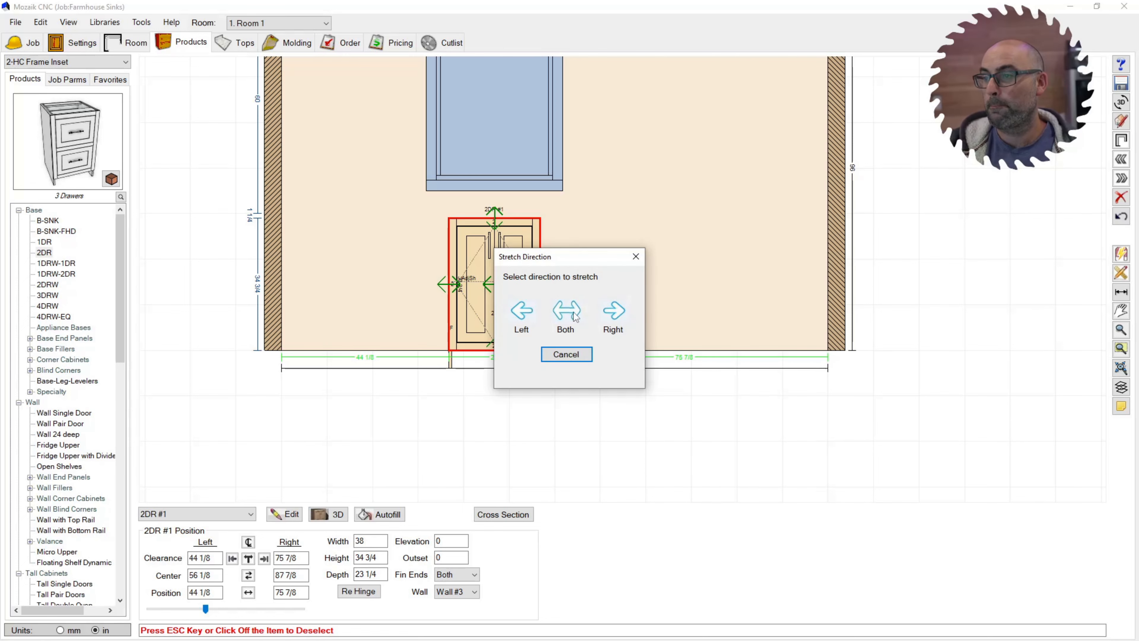
{"action": "left_click", "coordinate": [576, 316]}
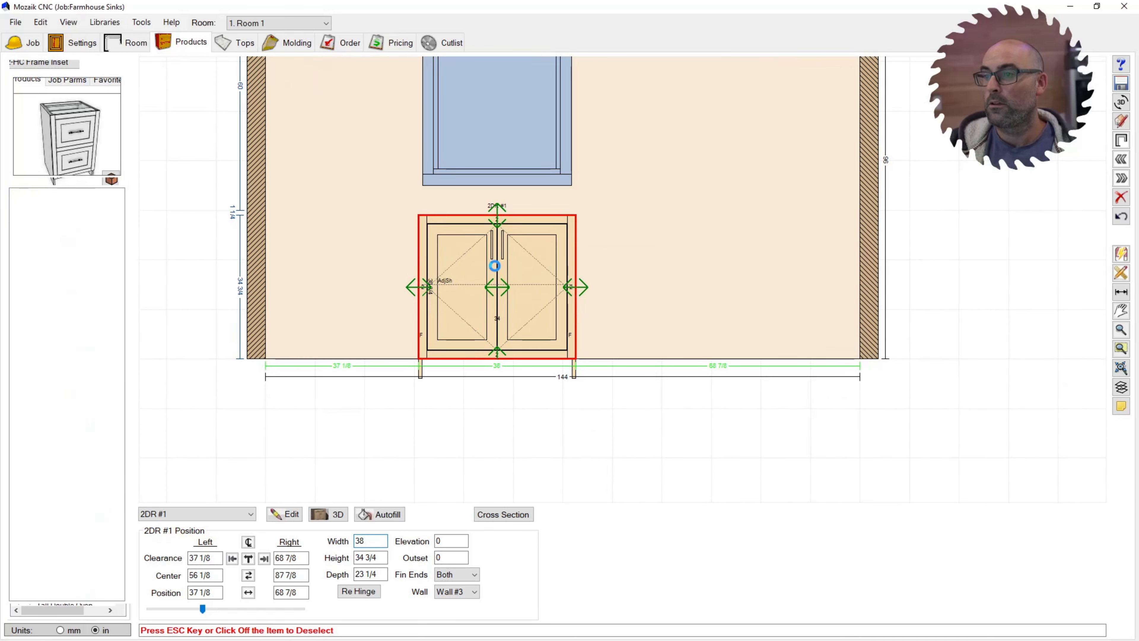
Edit the 2DR cabinet's face: split the door opening horizontally and delete the top rail
{"action": "double_click", "coordinate": [509, 258]}
{"action": "left_click", "coordinate": [588, 238]}
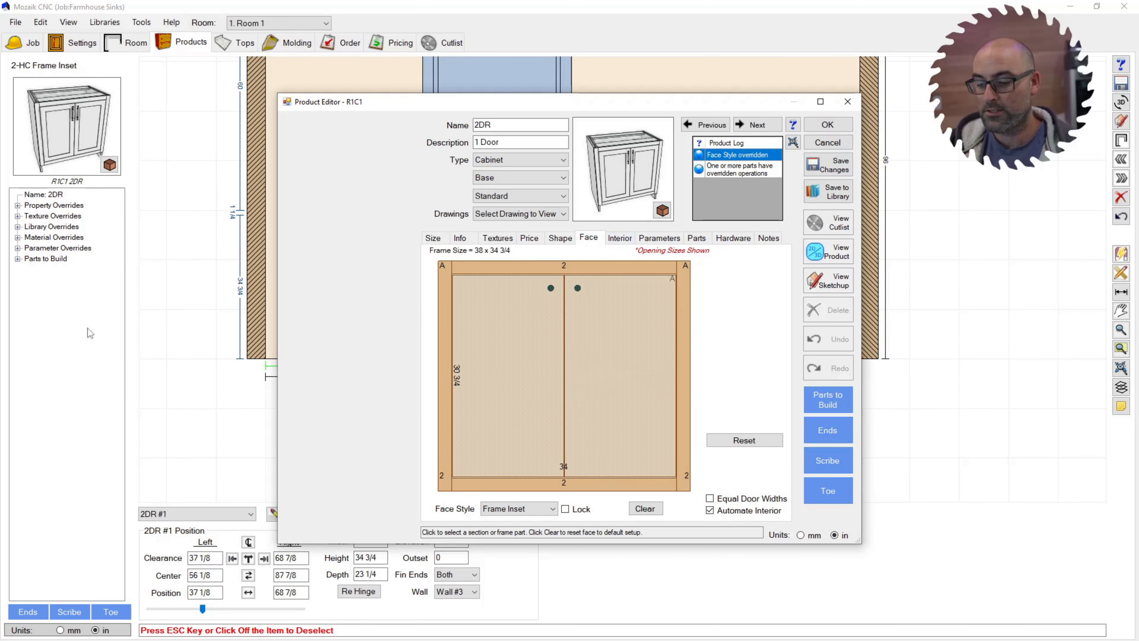
{"action": "left_click", "coordinate": [619, 340]}
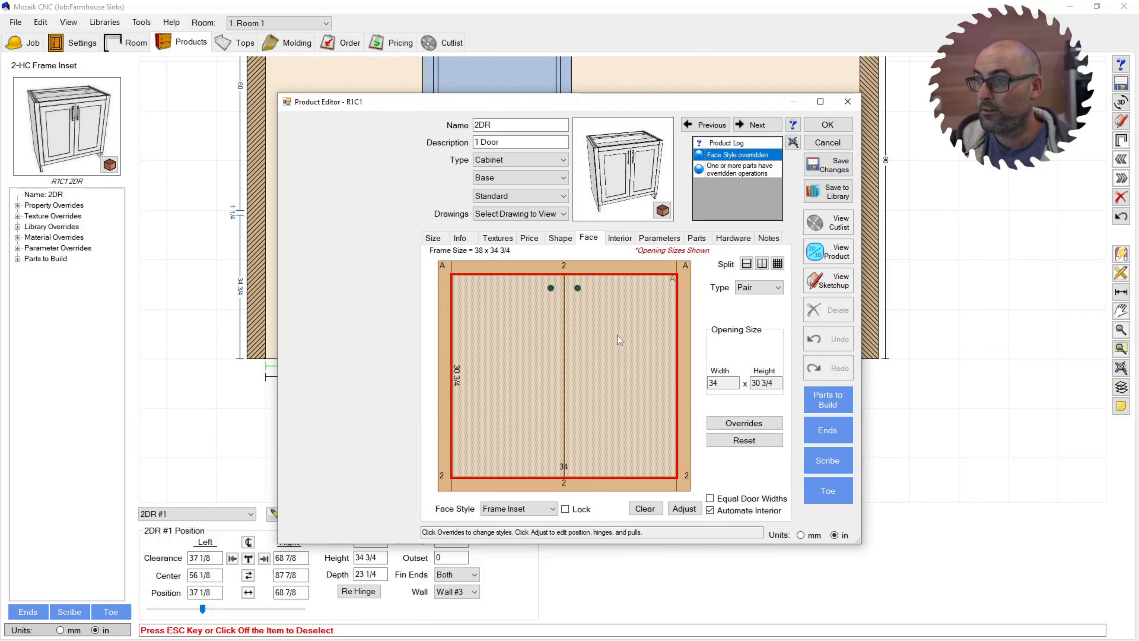
{"action": "left_click", "coordinate": [747, 264]}
{"action": "left_click", "coordinate": [545, 290]}
{"action": "left_click", "coordinate": [577, 267]}
{"action": "key", "text": "Delete"}
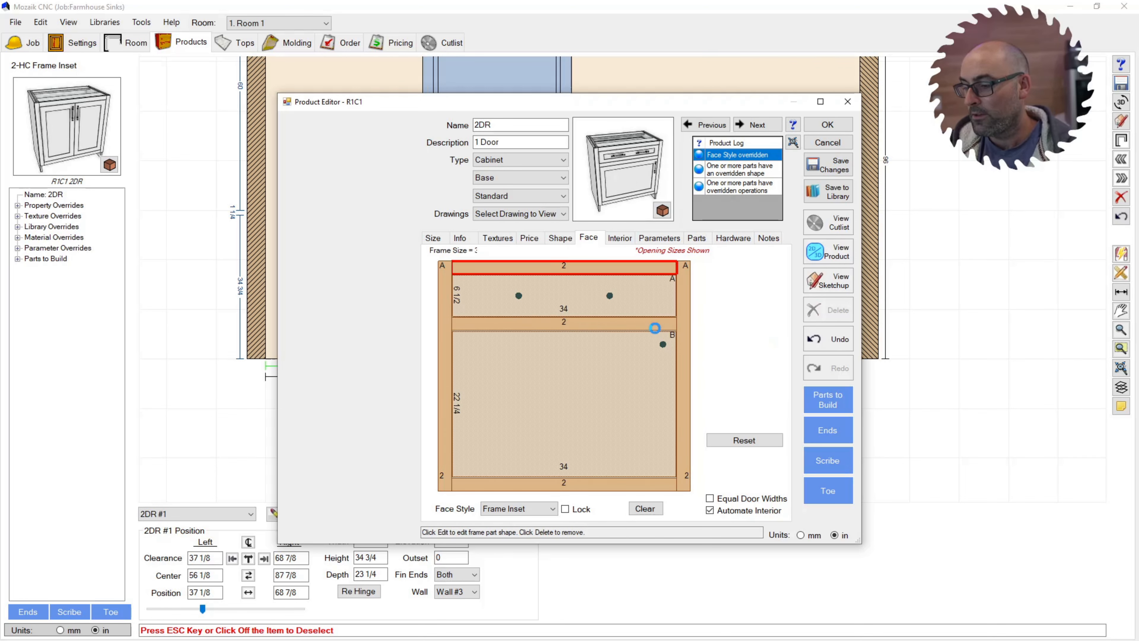
Change the upper drawer section of the cabinet face to type Open
{"action": "left_click", "coordinate": [559, 294]}
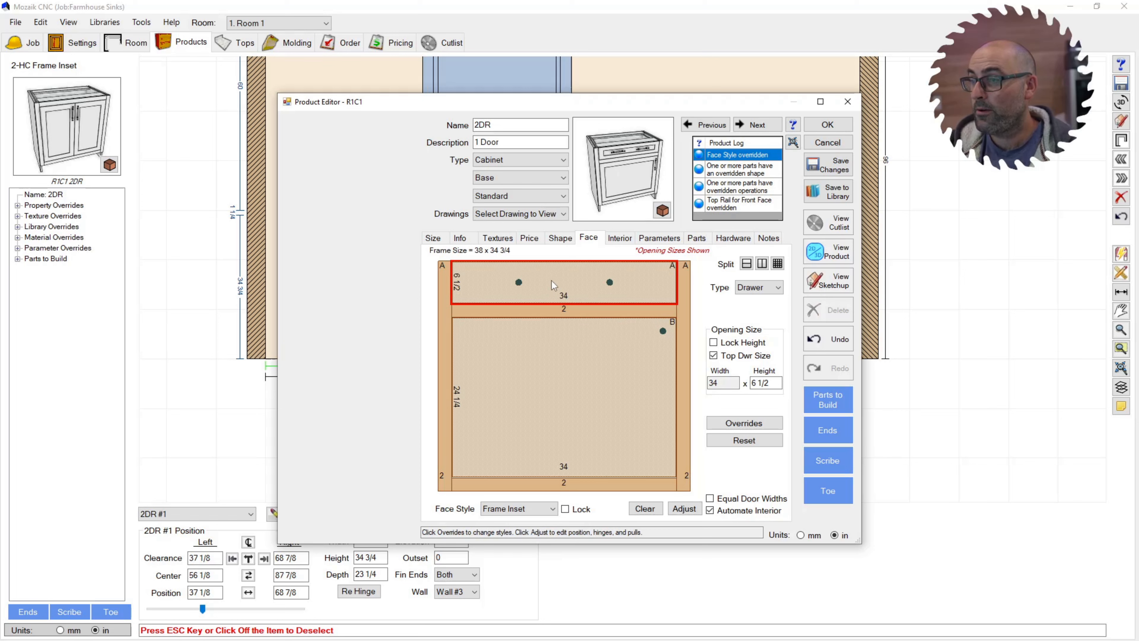
{"action": "left_click", "coordinate": [759, 287]}
{"action": "left_click", "coordinate": [753, 314]}
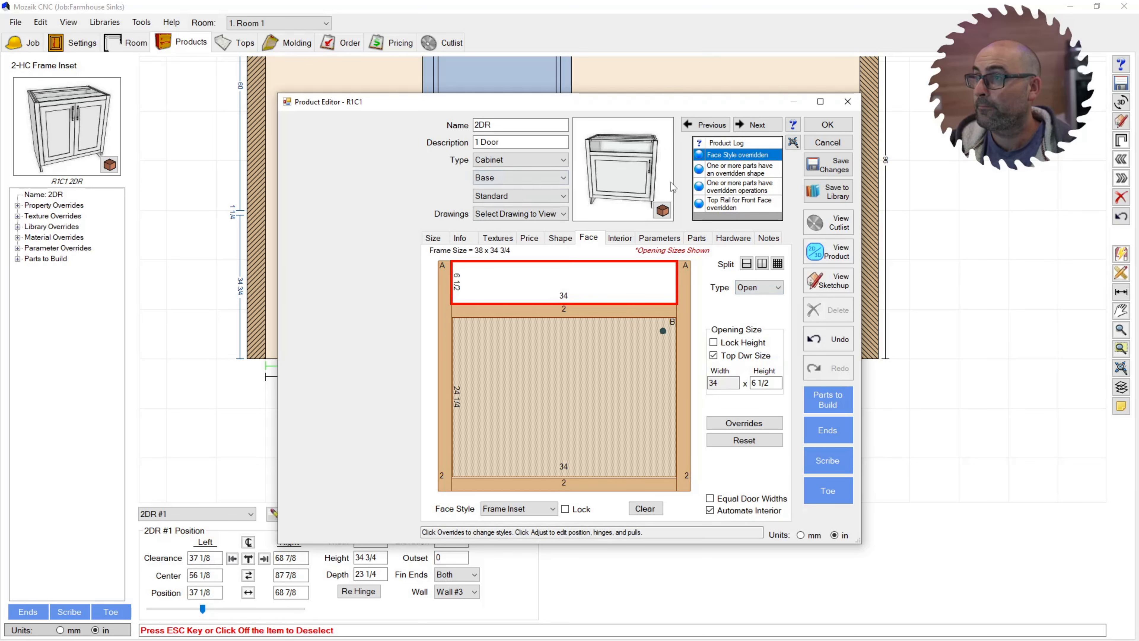
Exclude the case top from the cabinet's parts to build and check the result in the product preview
{"action": "left_click", "coordinate": [618, 239]}
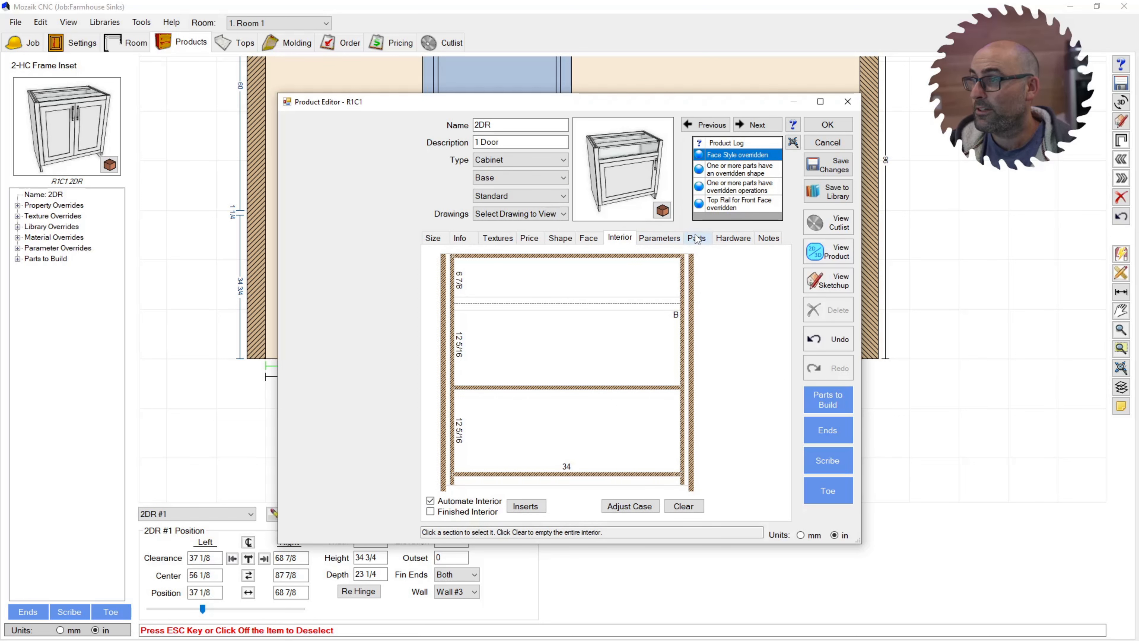
{"action": "left_click", "coordinate": [639, 257]}
{"action": "left_click", "coordinate": [828, 400]}
{"action": "left_click", "coordinate": [499, 270]}
{"action": "left_click", "coordinate": [499, 271]}
{"action": "left_click", "coordinate": [620, 250]}
{"action": "left_click_drag", "start_coordinate": [661, 160], "coordinate": [593, 147]}
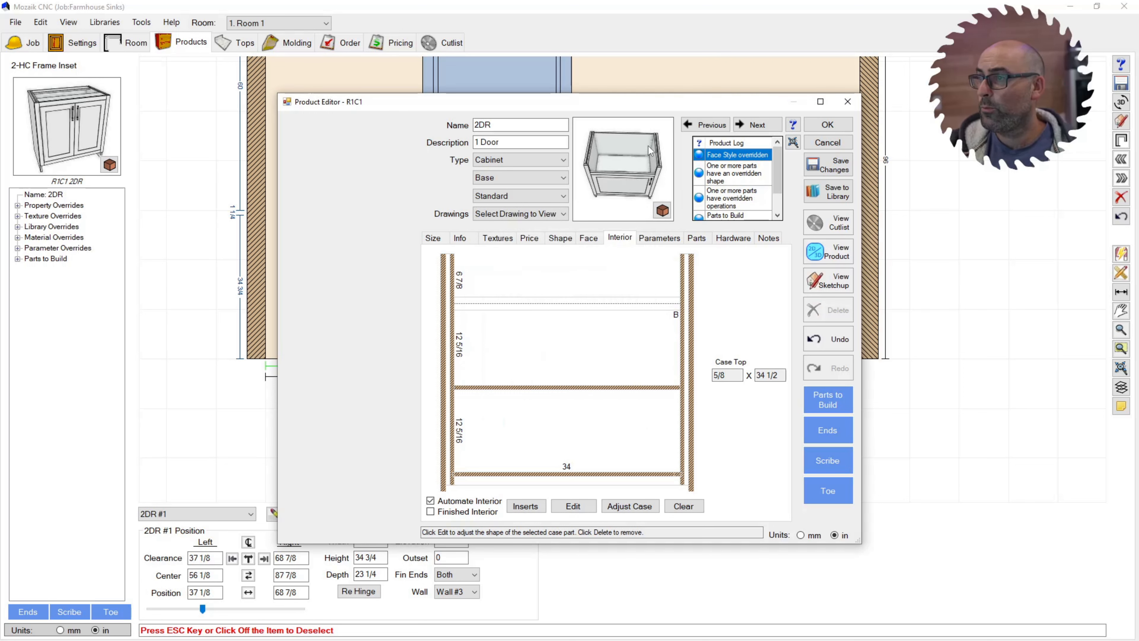
Make the divider behind the middle rail Fixed, lock it Flush Top to the rail, and accept the cabinet edits
{"action": "left_click", "coordinate": [564, 307]}
{"action": "left_click", "coordinate": [761, 293]}
{"action": "left_click", "coordinate": [753, 313]}
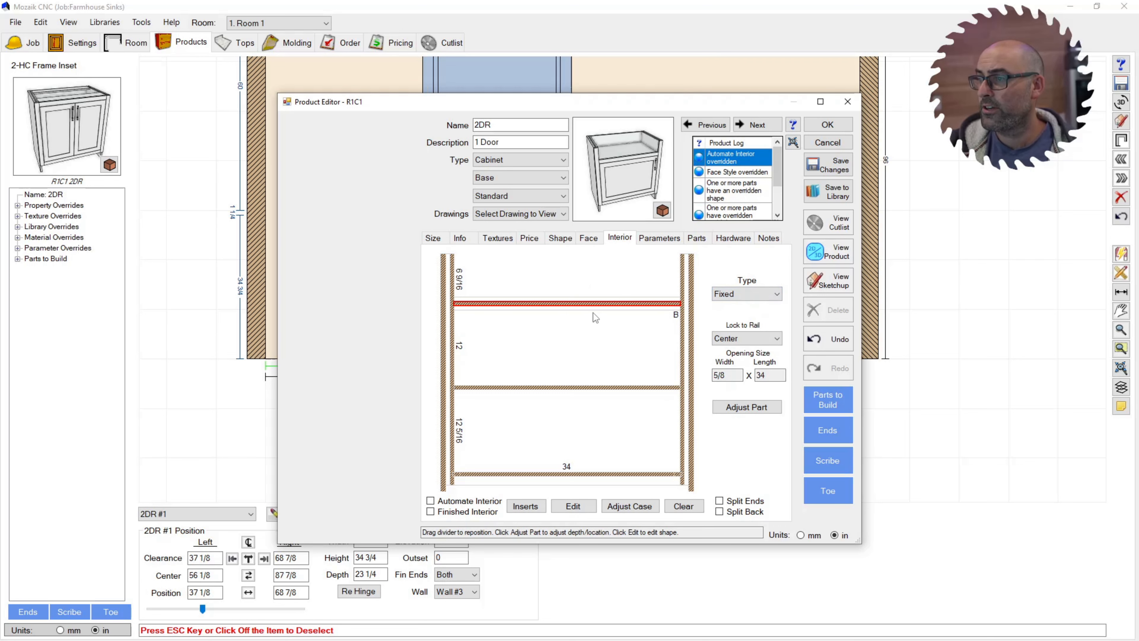
{"action": "left_click", "coordinate": [755, 335]}
{"action": "left_click", "coordinate": [743, 351]}
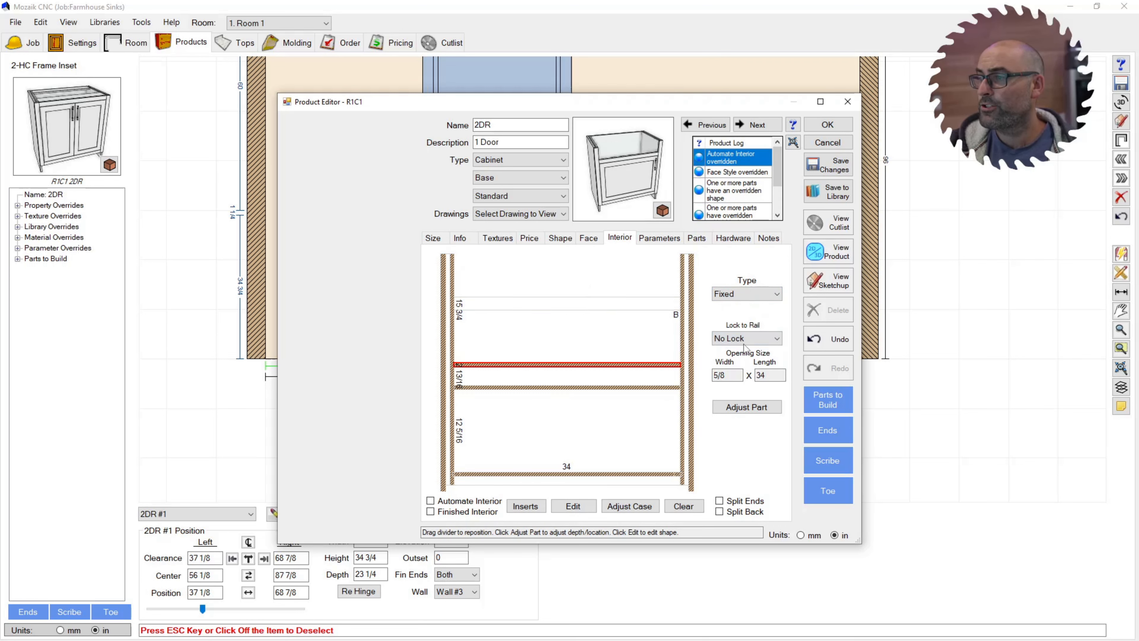
{"action": "left_click", "coordinate": [741, 342]}
{"action": "left_click", "coordinate": [736, 361]}
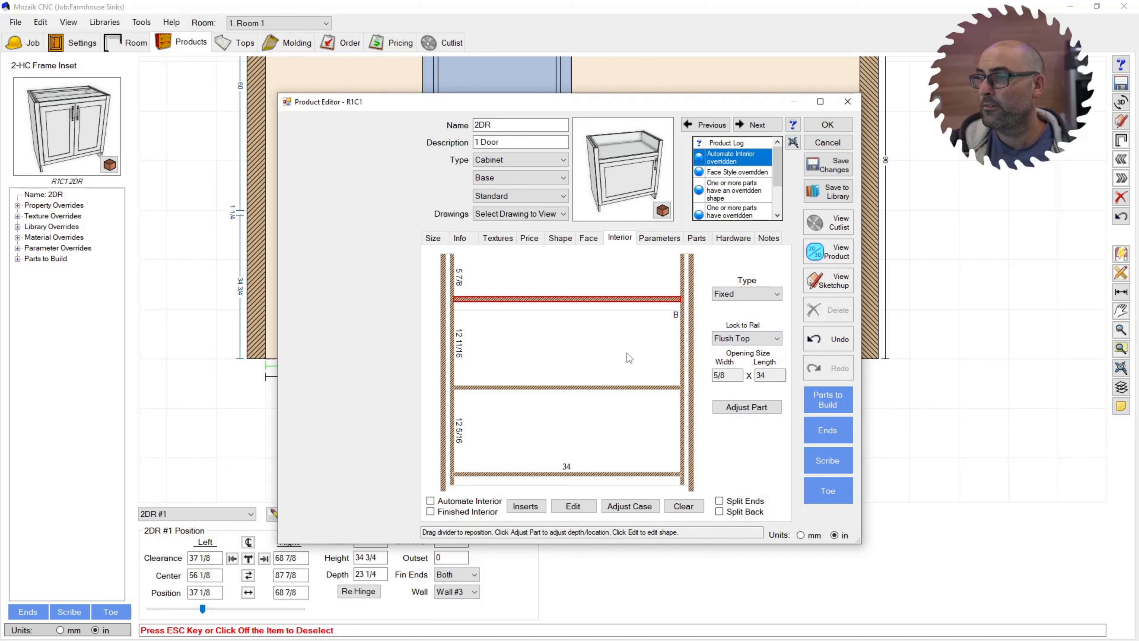
{"action": "left_click_drag", "start_coordinate": [636, 180], "coordinate": [622, 188]}
{"action": "left_click", "coordinate": [837, 125]}
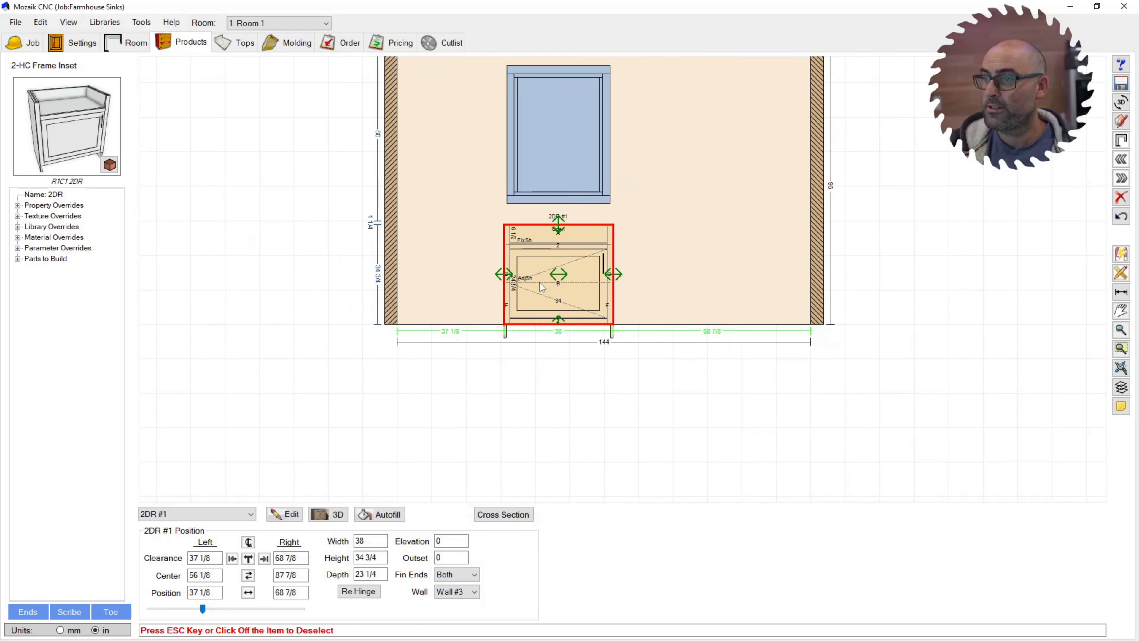
Delete the modified cabinet and place a fresh 2DR base cabinet on wall 3, aligned on the window
{"action": "scroll", "coordinate": [540, 282], "scroll_direction": "up", "scroll_amount": 3}
{"action": "key", "text": "Delete"}
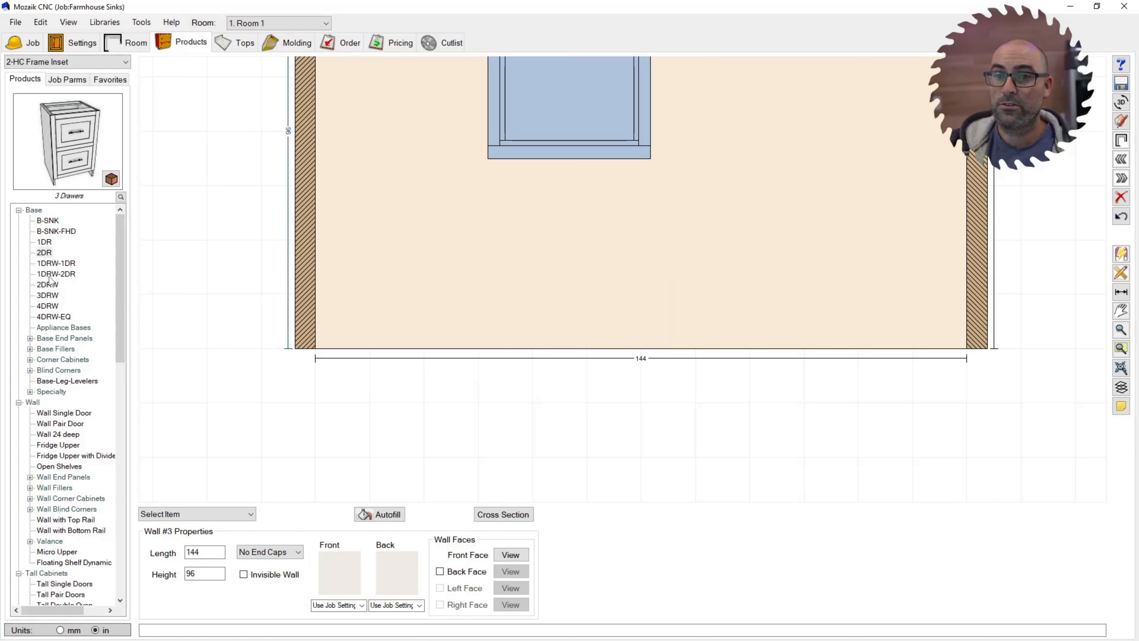
{"action": "left_click_drag", "start_coordinate": [44, 253], "coordinate": [566, 264]}
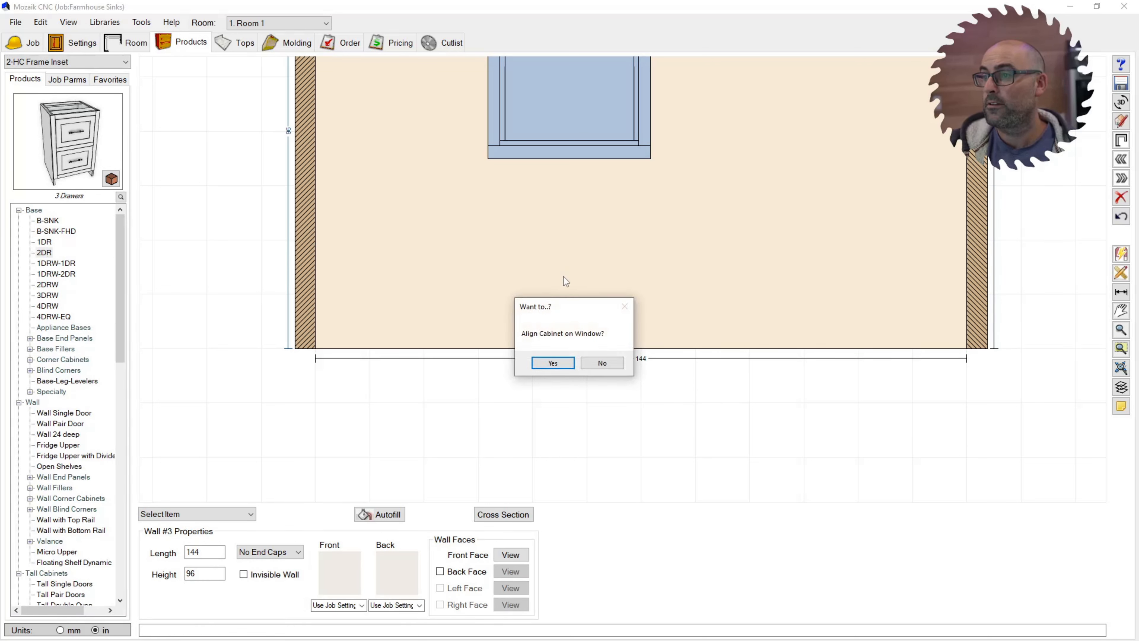
{"action": "left_click", "coordinate": [553, 362]}
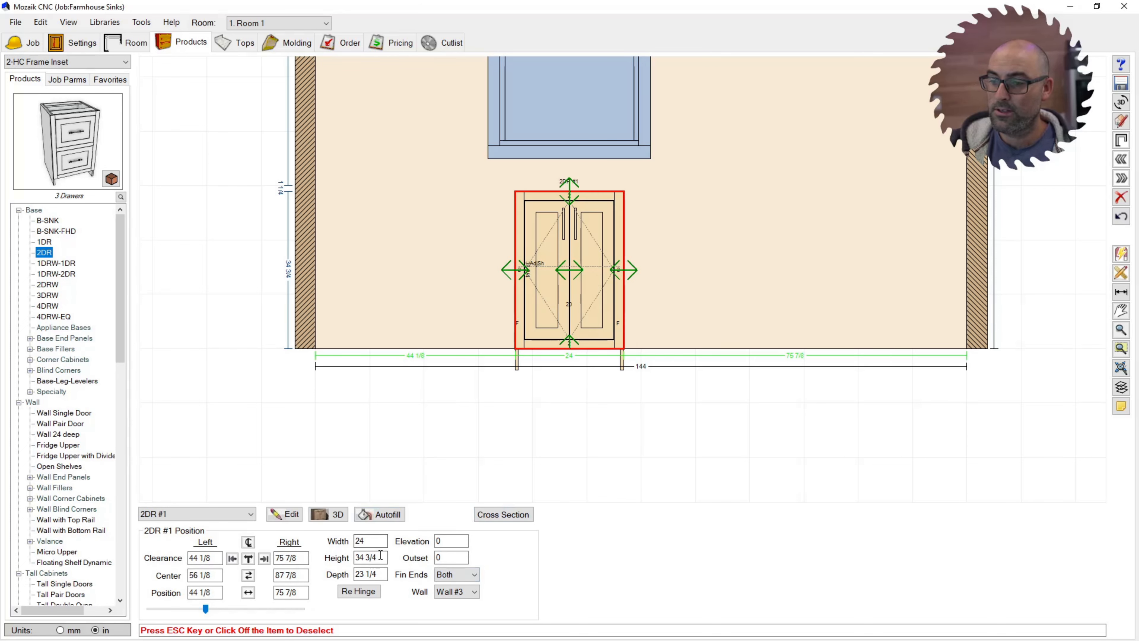
Set the 2DR cabinet's width to 40 inches, stretching it in both directions
{"action": "left_click", "coordinate": [370, 558]}
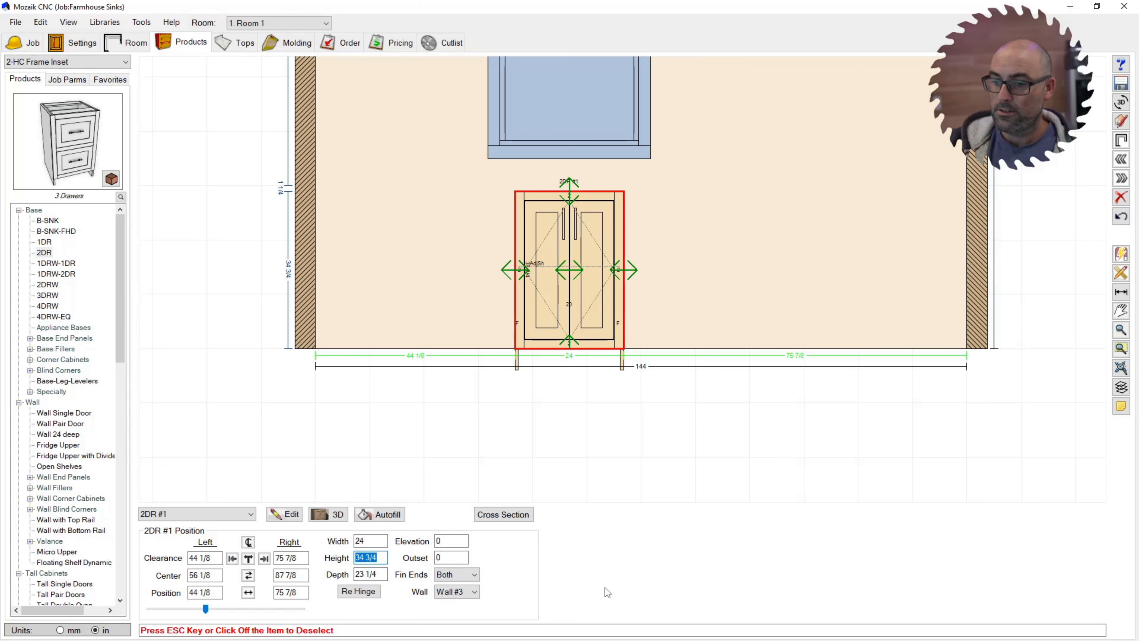
{"action": "left_click", "coordinate": [369, 540]}
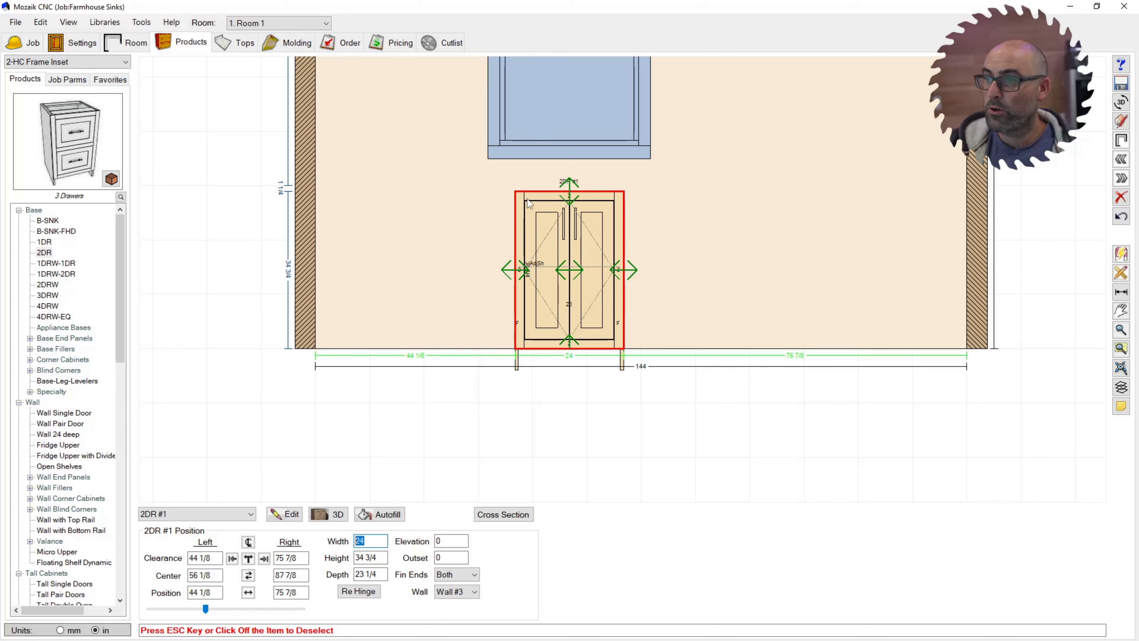
{"action": "scroll", "coordinate": [603, 207], "scroll_direction": "up", "scroll_amount": 2}
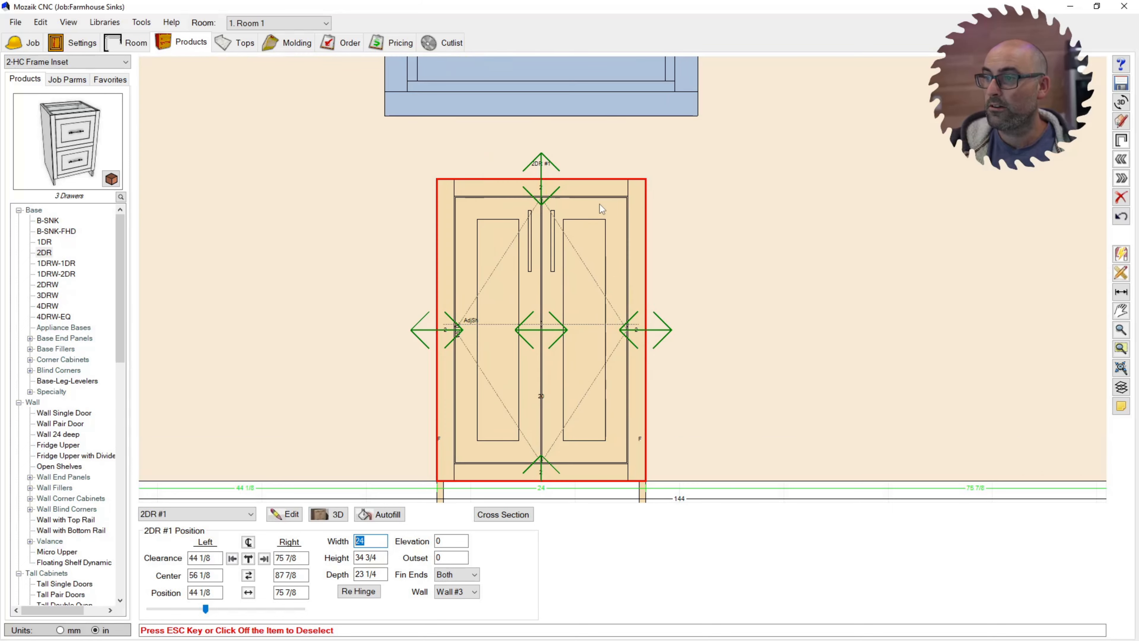
{"action": "scroll", "coordinate": [635, 323], "scroll_direction": "up", "scroll_amount": 2}
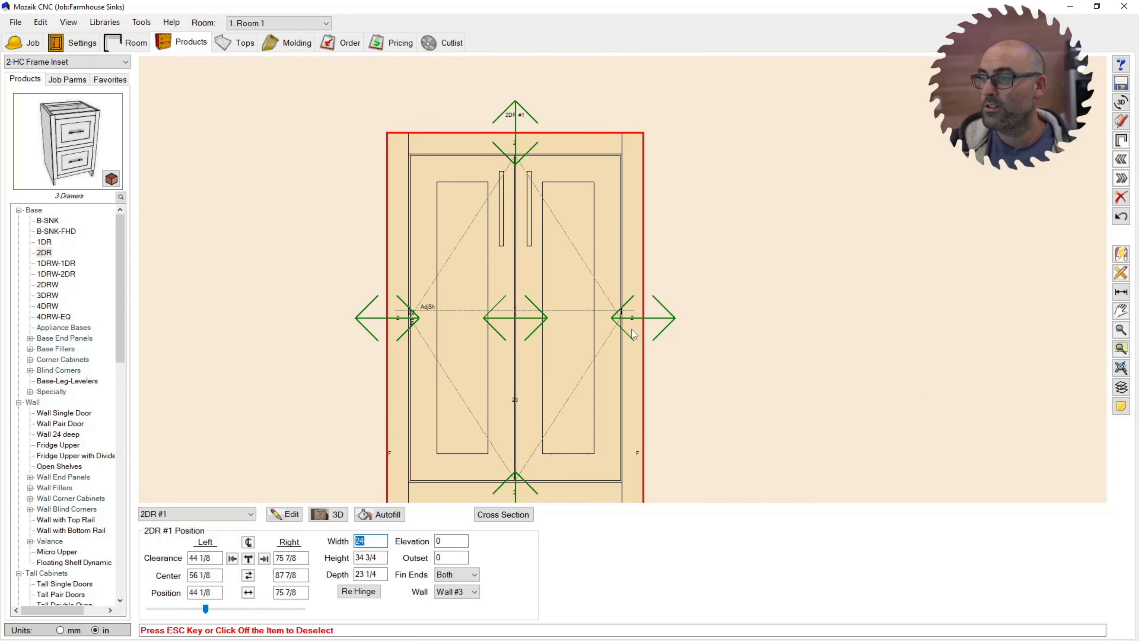
{"action": "scroll", "coordinate": [397, 411], "scroll_direction": "down", "scroll_amount": 2}
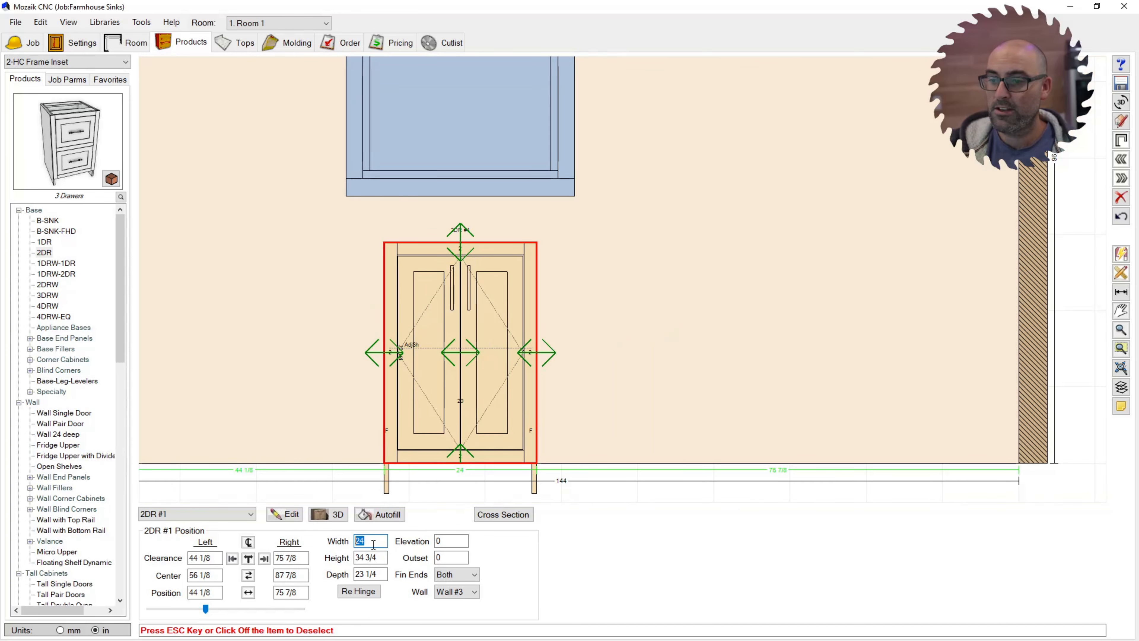
{"action": "left_click_drag", "start_coordinate": [335, 540], "coordinate": [315, 540]}
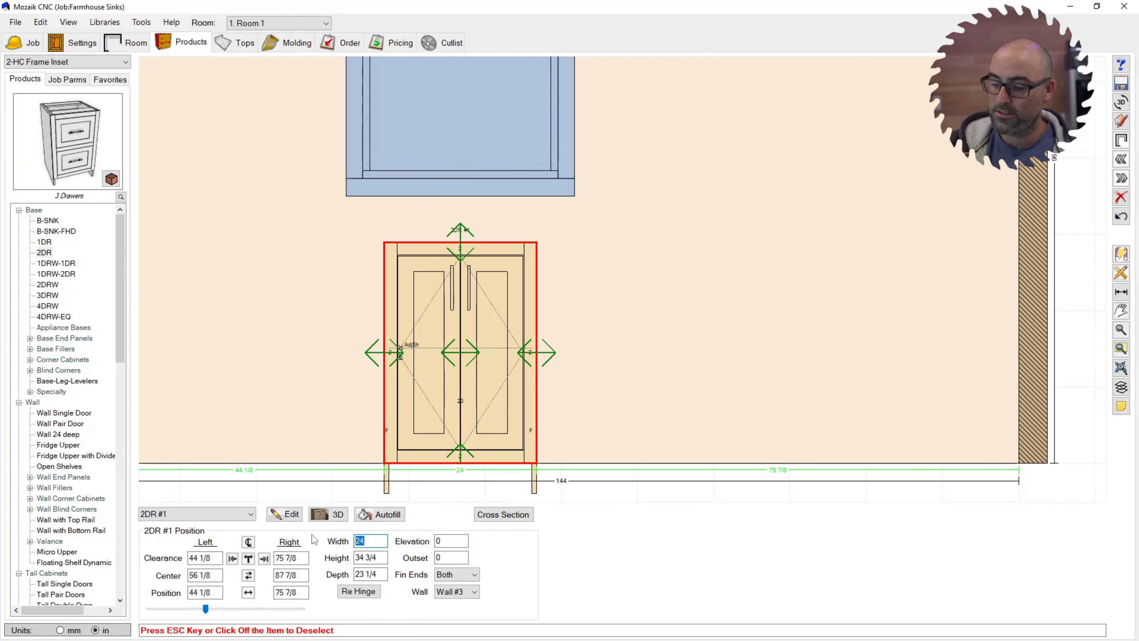
{"action": "type", "text": "3"}
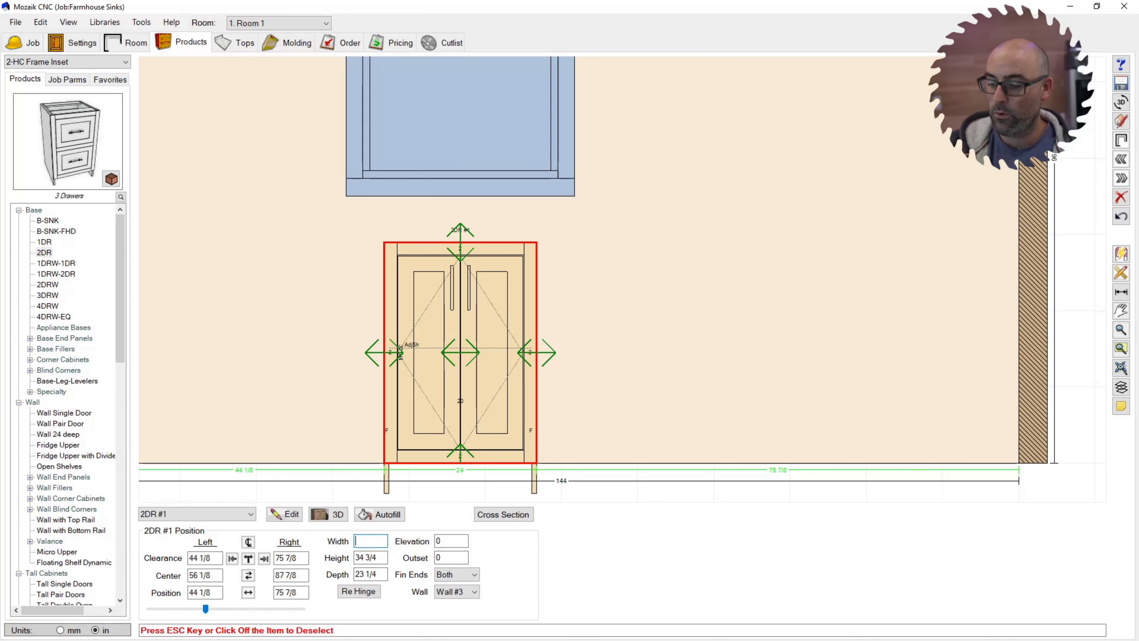
{"action": "key", "text": "Return"}
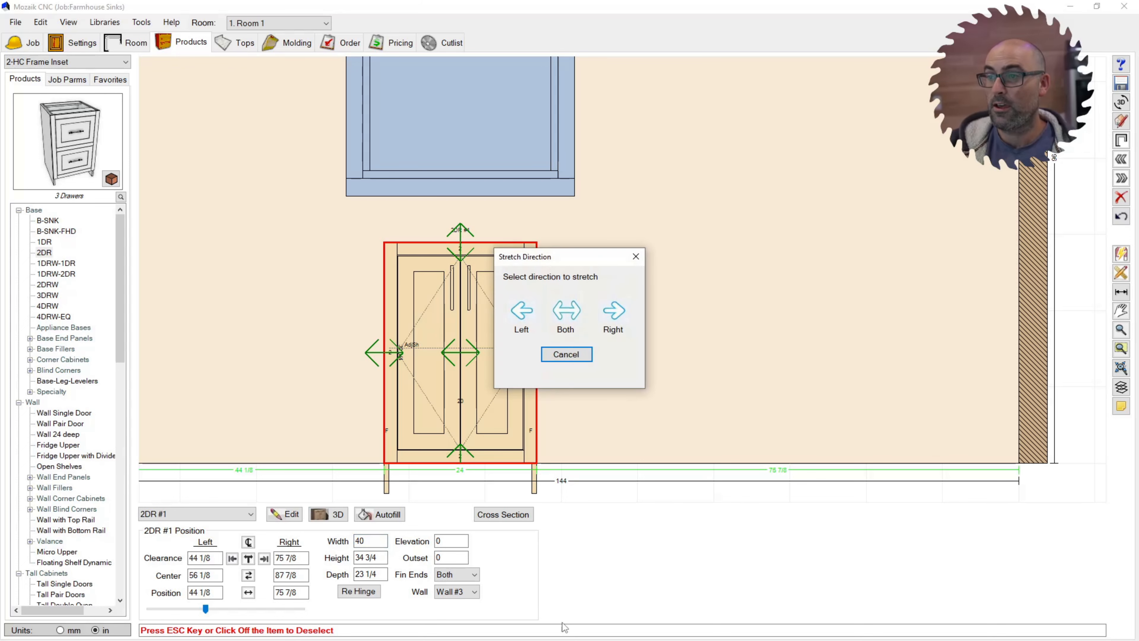
{"action": "left_click", "coordinate": [562, 311]}
Open the cabinet for editing, split its face horizontally, and change the upper section to type Open
{"action": "double_click", "coordinate": [433, 316]}
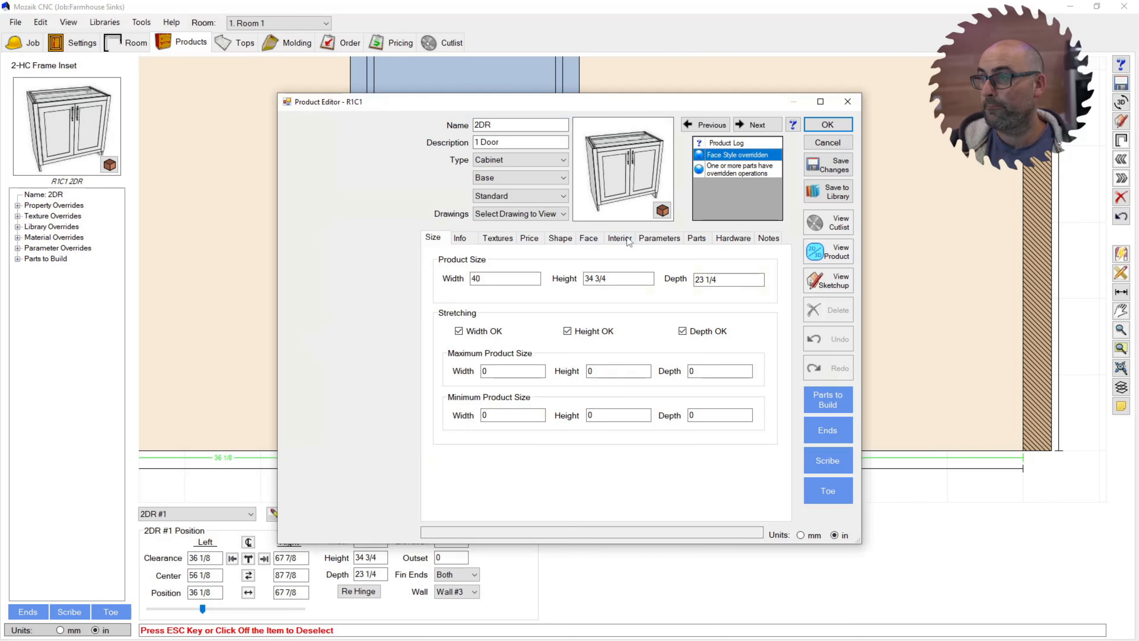
{"action": "left_click", "coordinate": [589, 238]}
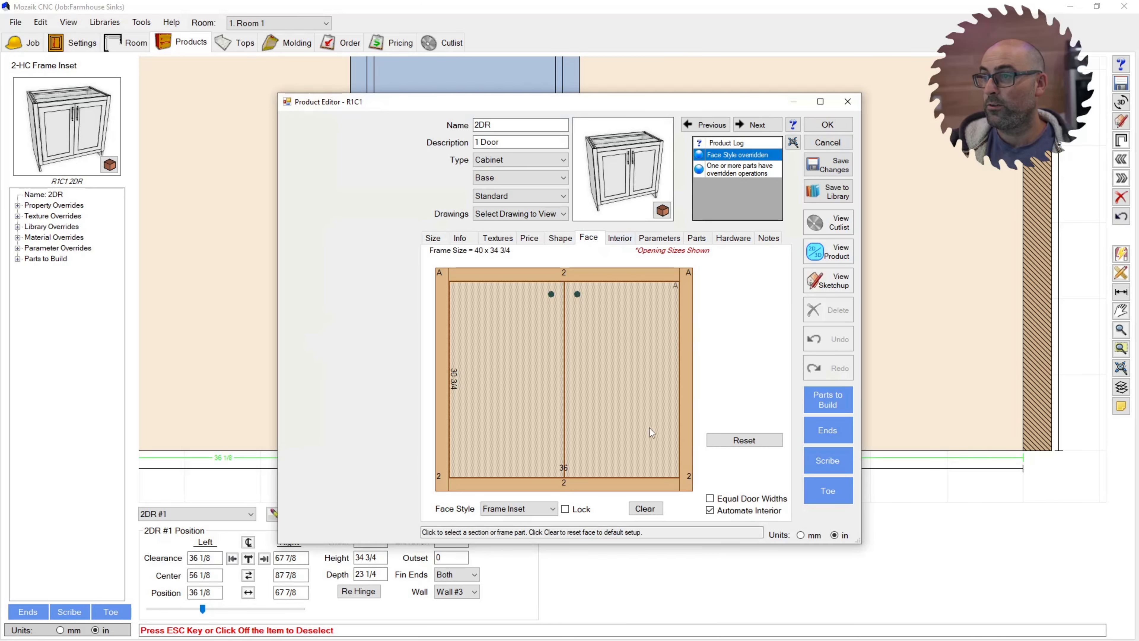
{"action": "left_click", "coordinate": [561, 318]}
{"action": "left_click", "coordinate": [747, 264]}
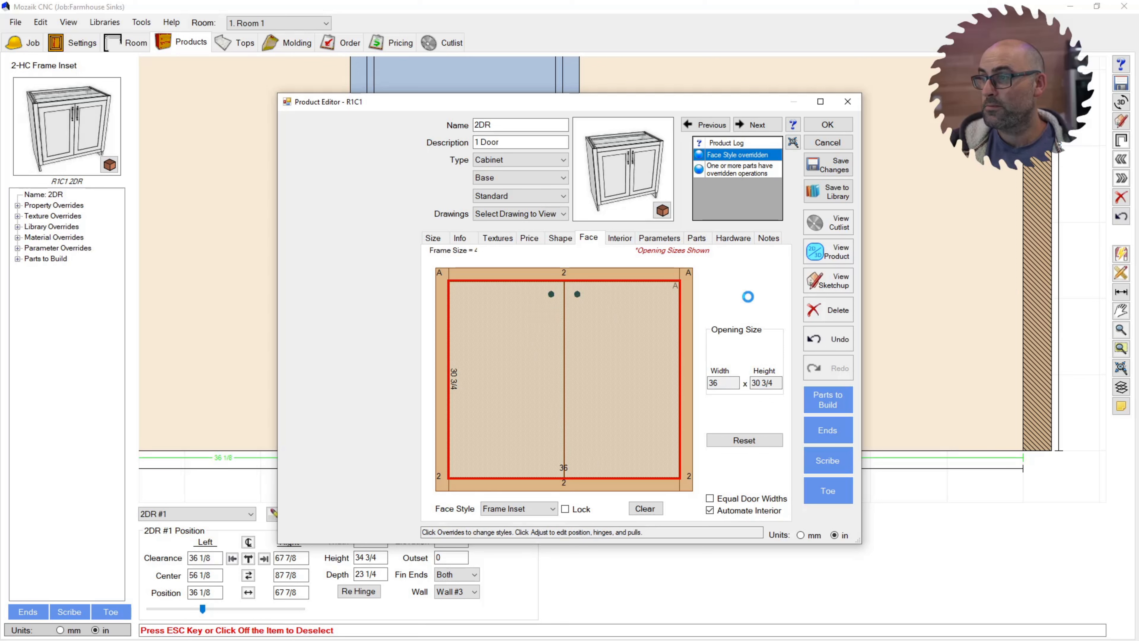
{"action": "left_click", "coordinate": [757, 288]}
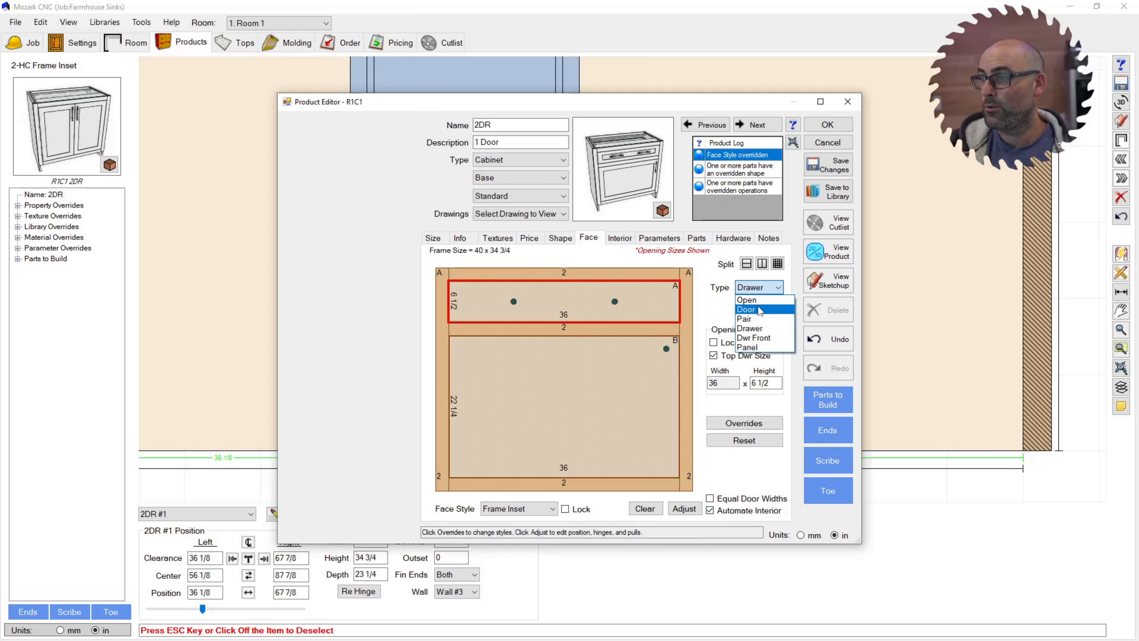
{"action": "left_click", "coordinate": [755, 300]}
Delete the face frame's top rail and set the upper opening's height to 10 inches
{"action": "left_click", "coordinate": [547, 273]}
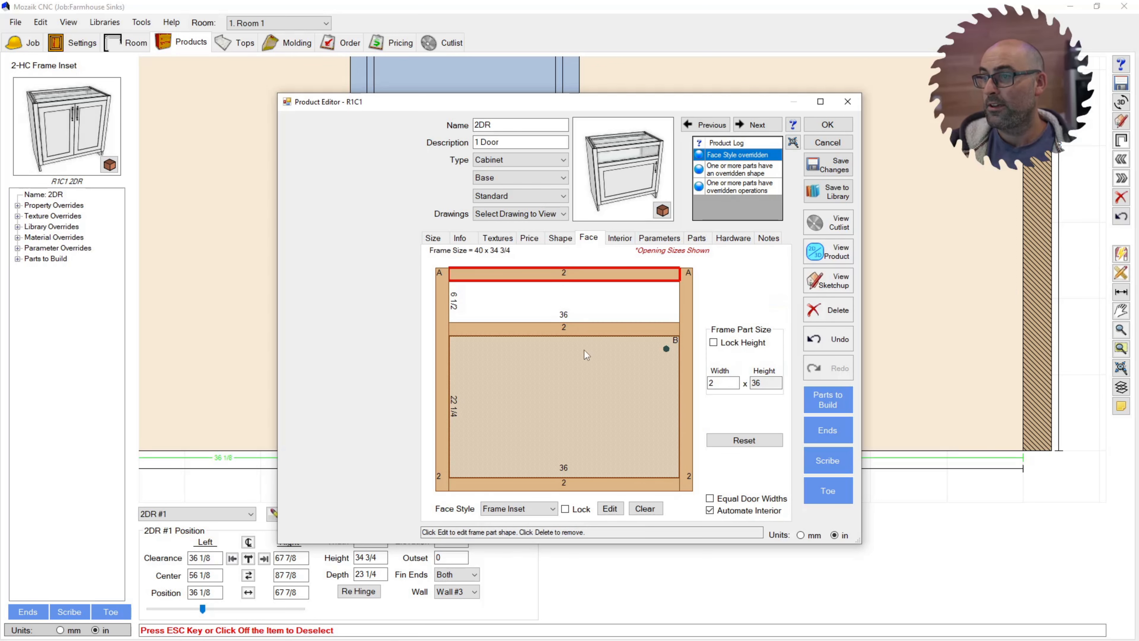
{"action": "key", "text": "Delete"}
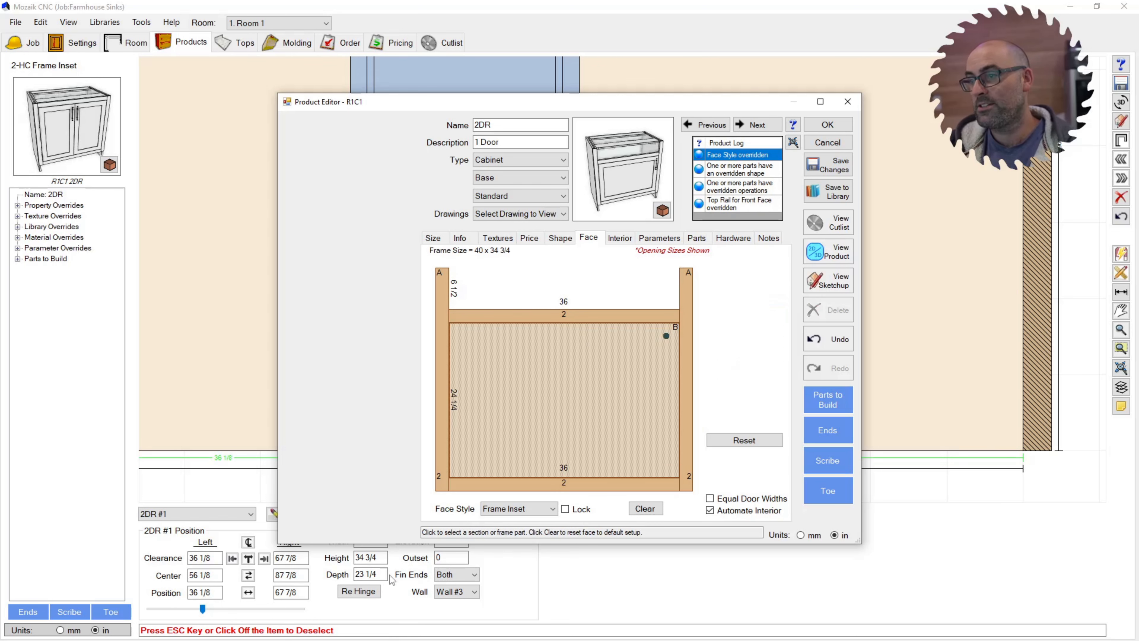
{"action": "left_click", "coordinate": [535, 296]}
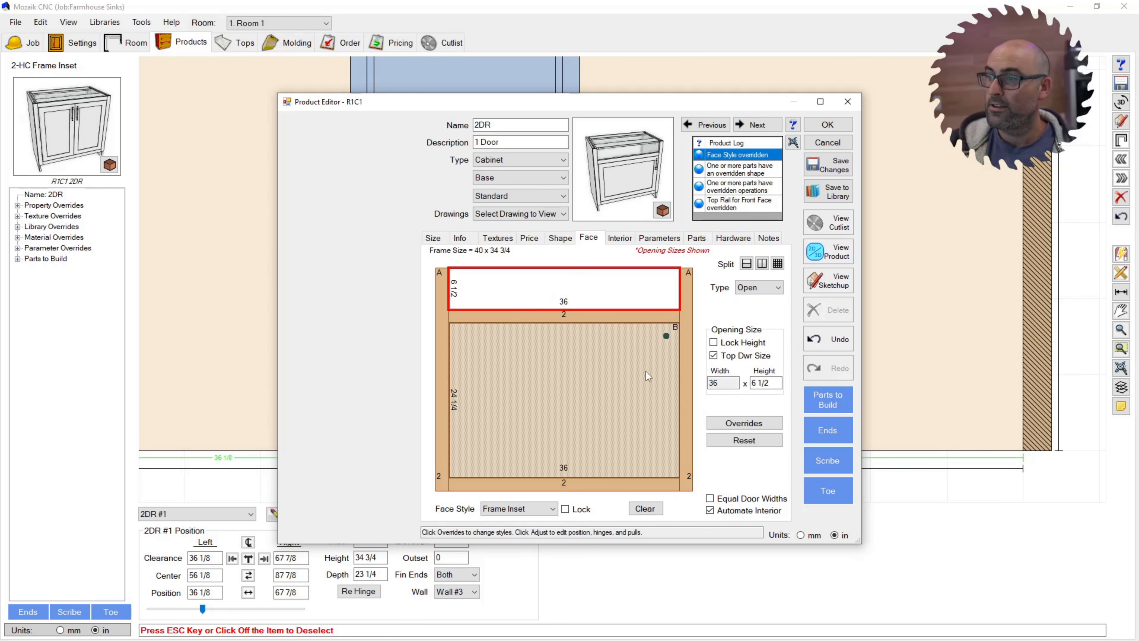
{"action": "left_click", "coordinate": [766, 383]}
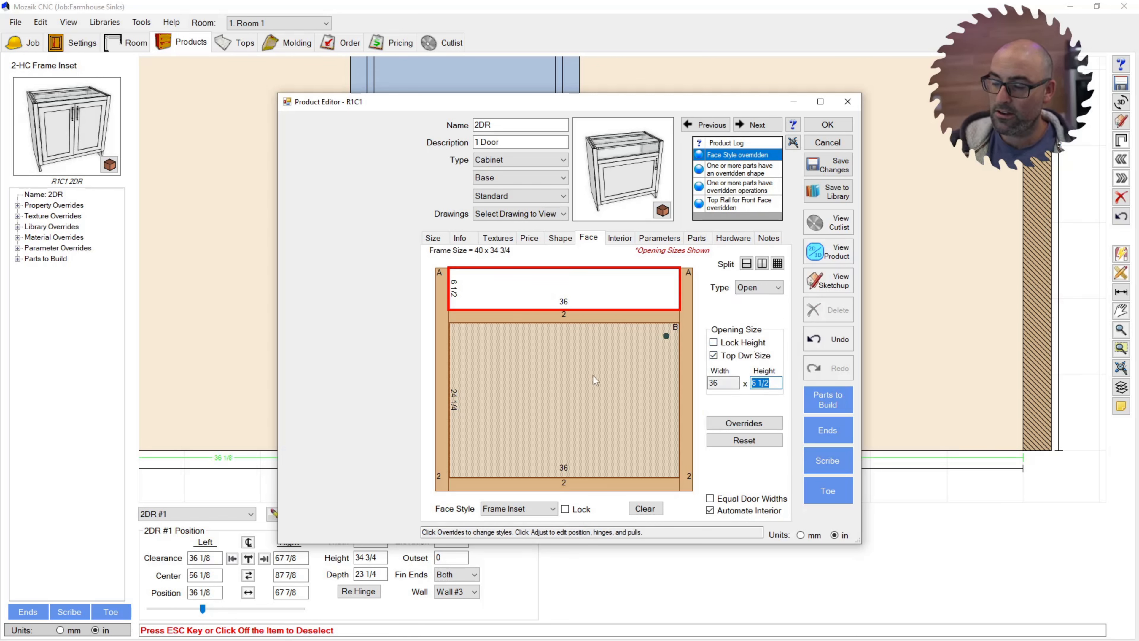
{"action": "type", "text": "10"}
{"action": "key", "text": "Return"}
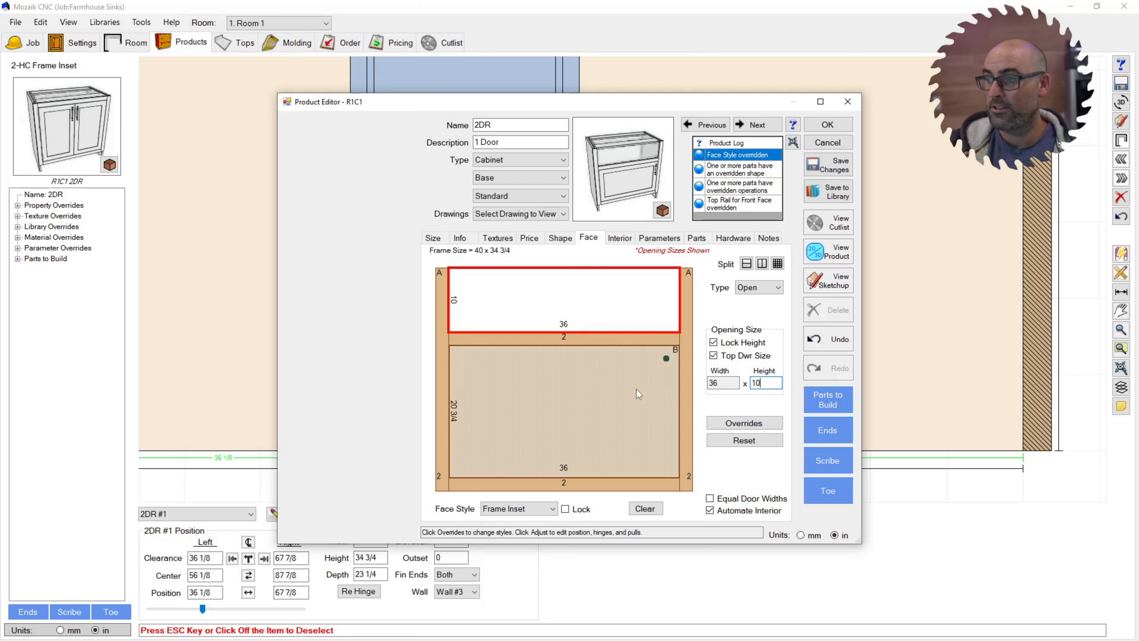
Change the lower face section to type Pair and exclude the Top from the cabinet's parts to build
{"action": "left_click", "coordinate": [566, 388]}
{"action": "left_click", "coordinate": [745, 289]}
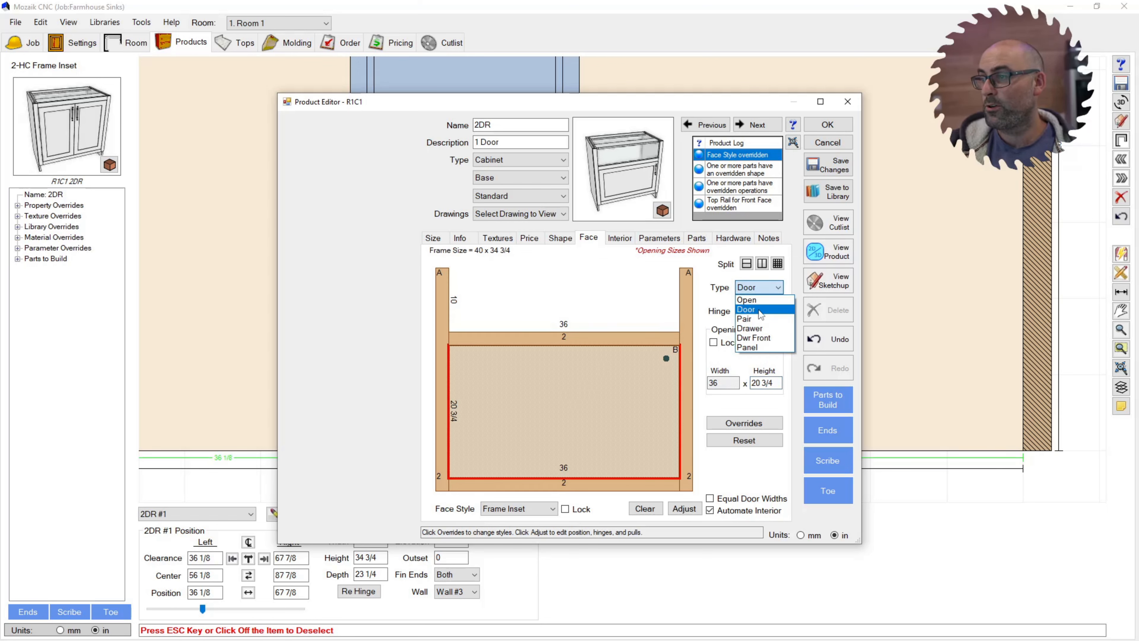
{"action": "left_click", "coordinate": [753, 319]}
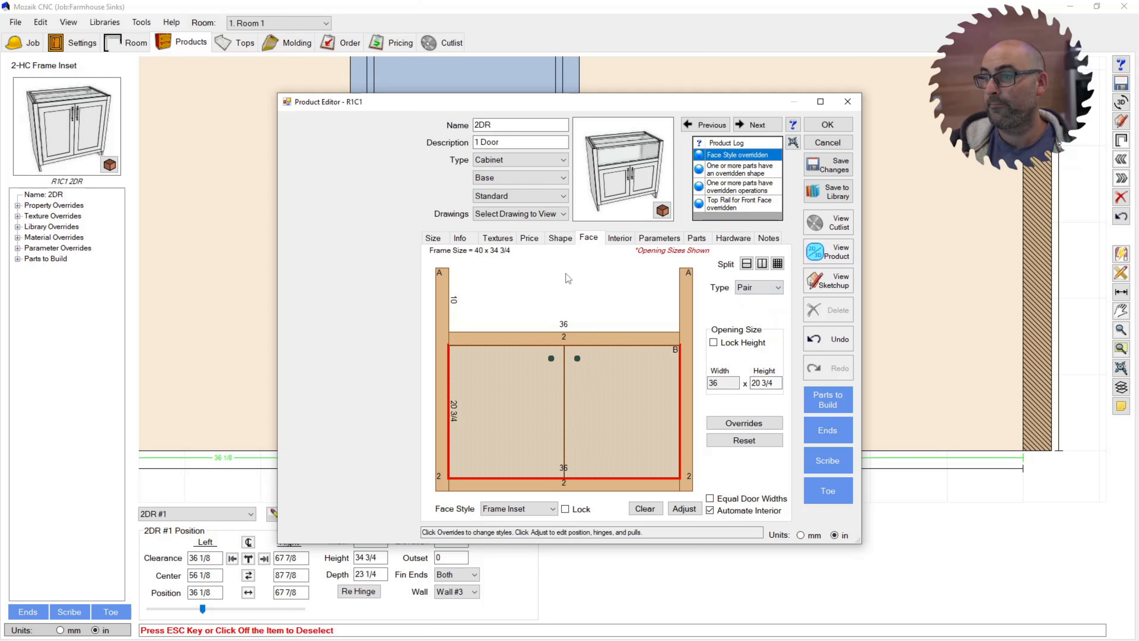
{"action": "left_click", "coordinate": [827, 399]}
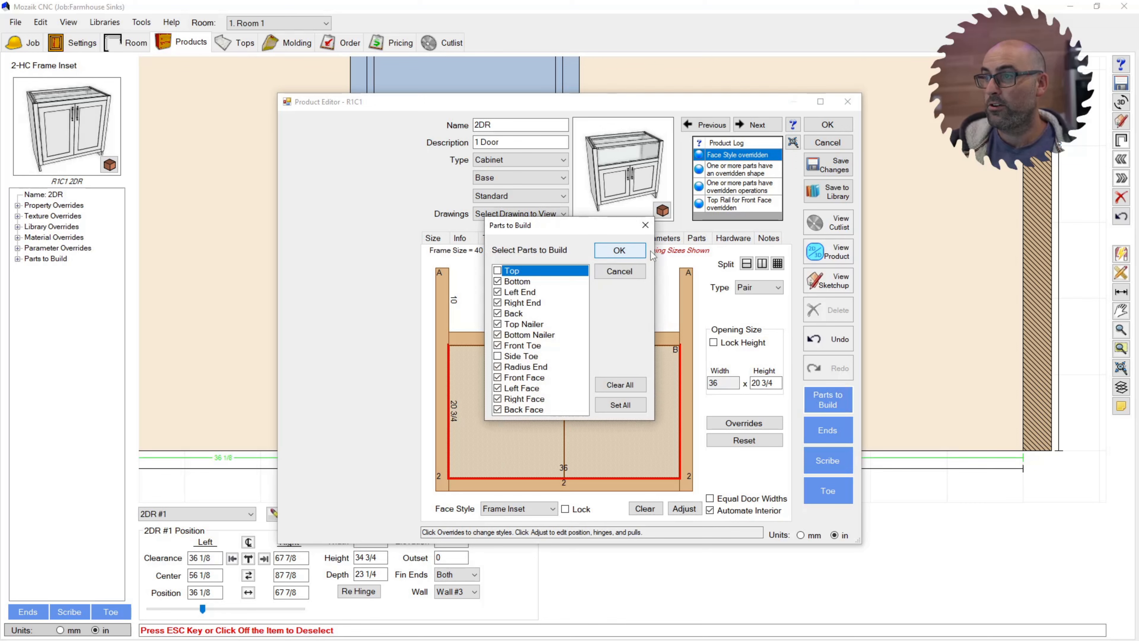
{"action": "left_click", "coordinate": [637, 251]}
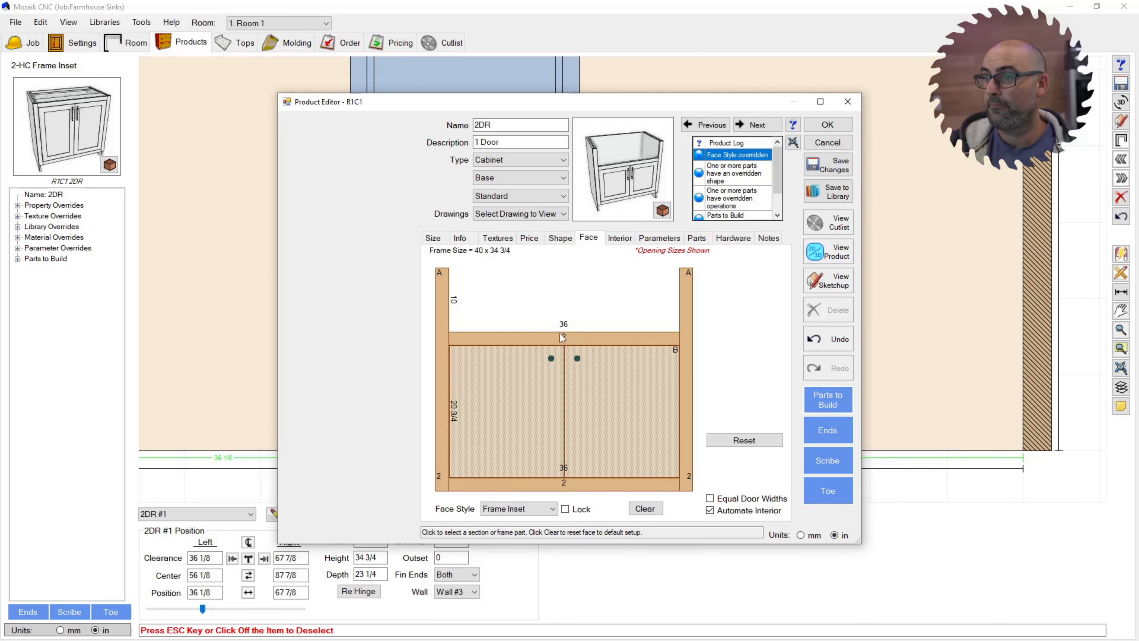
Try to make the interior's adjustable shelf Fixed, lock it Flush Top, and move it up to the middle rail
{"action": "left_click", "coordinate": [619, 238]}
{"action": "left_click", "coordinate": [552, 332]}
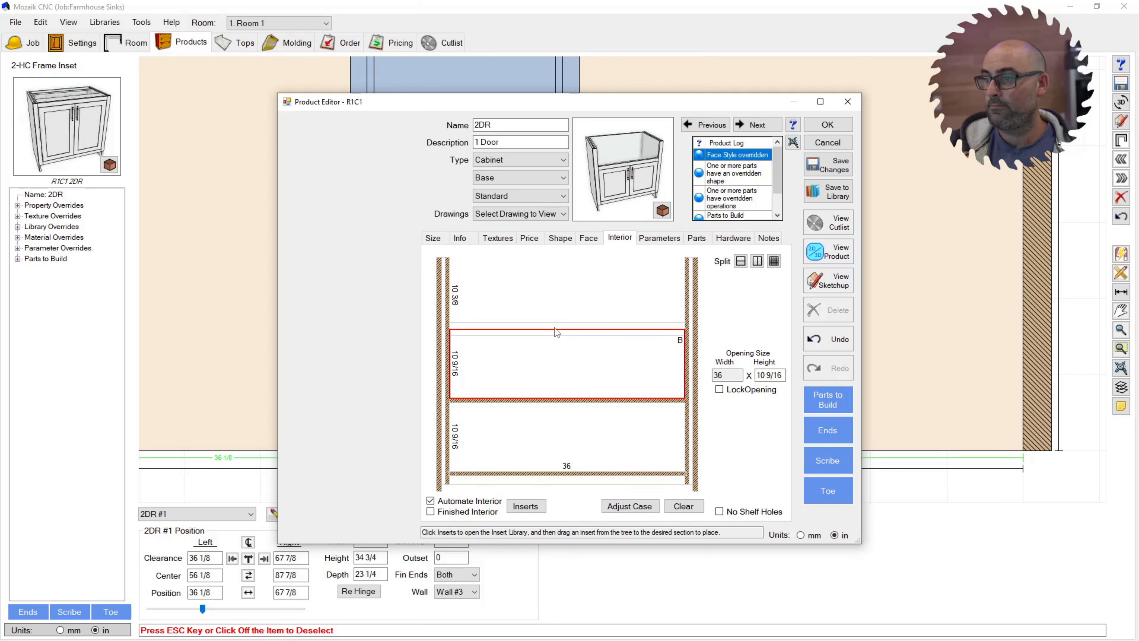
{"action": "left_click_drag", "start_coordinate": [570, 407], "coordinate": [578, 332]}
{"action": "left_click", "coordinate": [763, 294]}
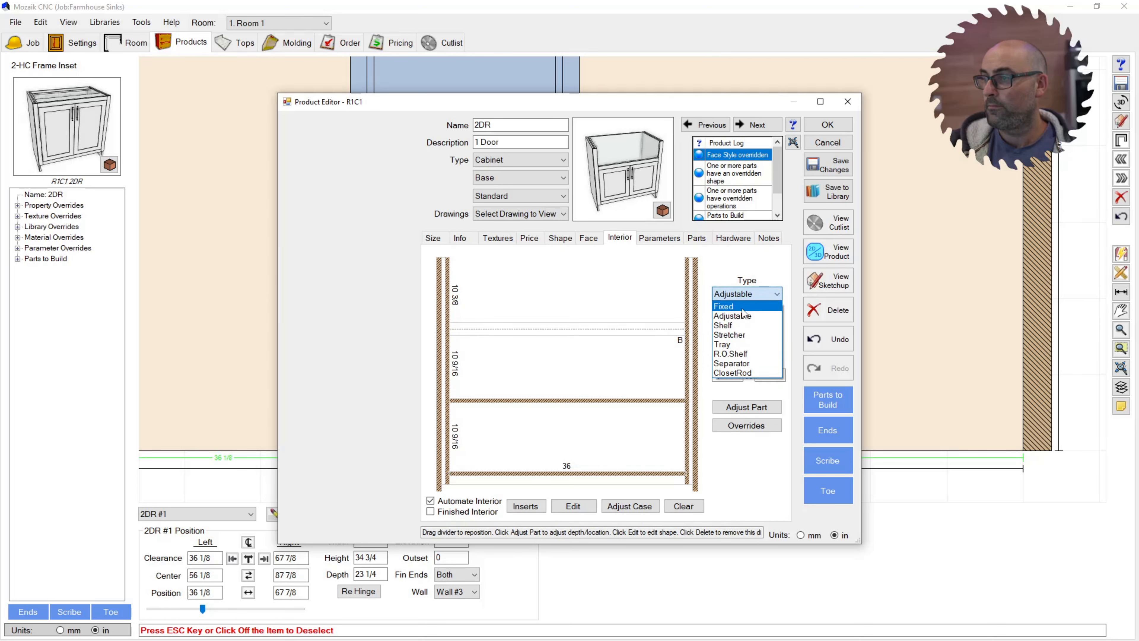
{"action": "left_click", "coordinate": [751, 305]}
{"action": "left_click", "coordinate": [728, 338]}
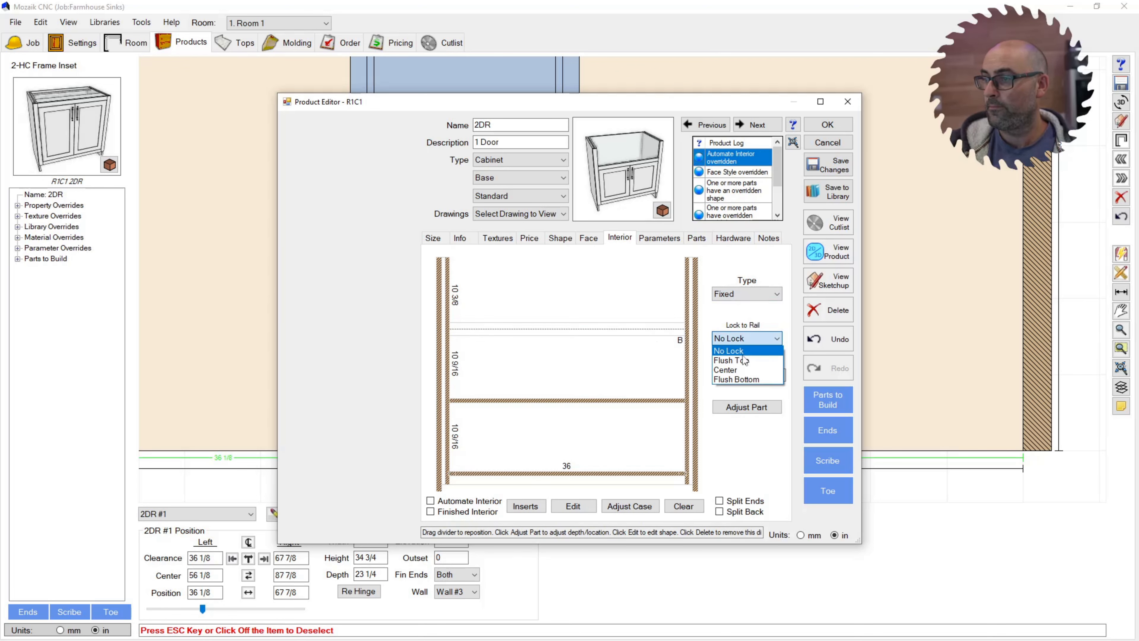
{"action": "left_click", "coordinate": [745, 359]}
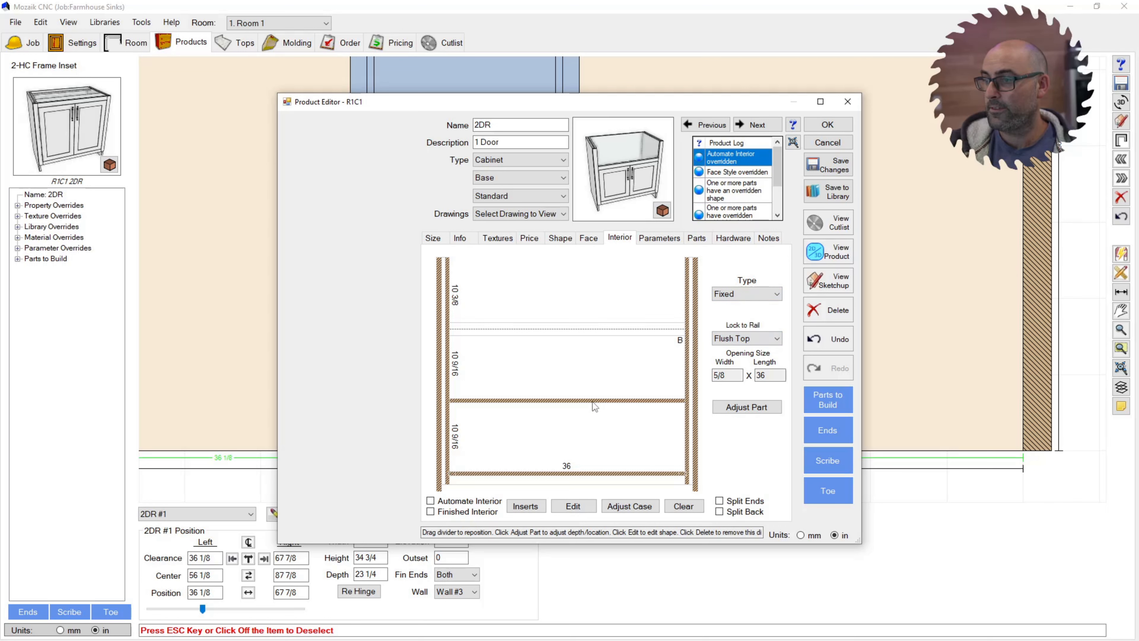
{"action": "left_click_drag", "start_coordinate": [594, 402], "coordinate": [576, 336]}
{"action": "left_click", "coordinate": [578, 333]}
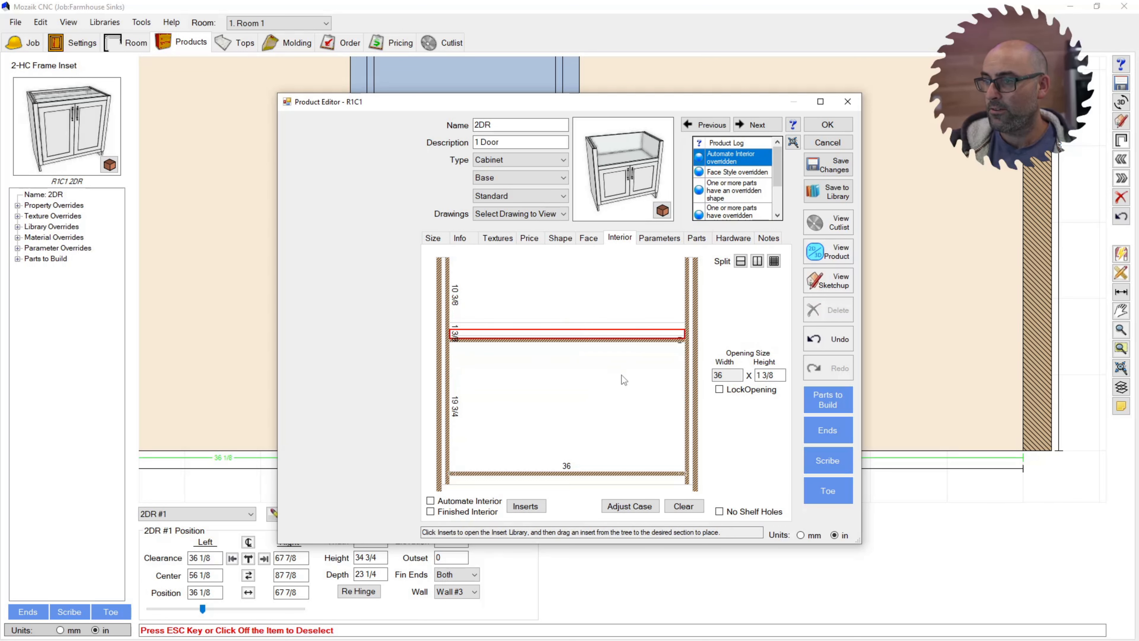
{"action": "left_click", "coordinate": [584, 342]}
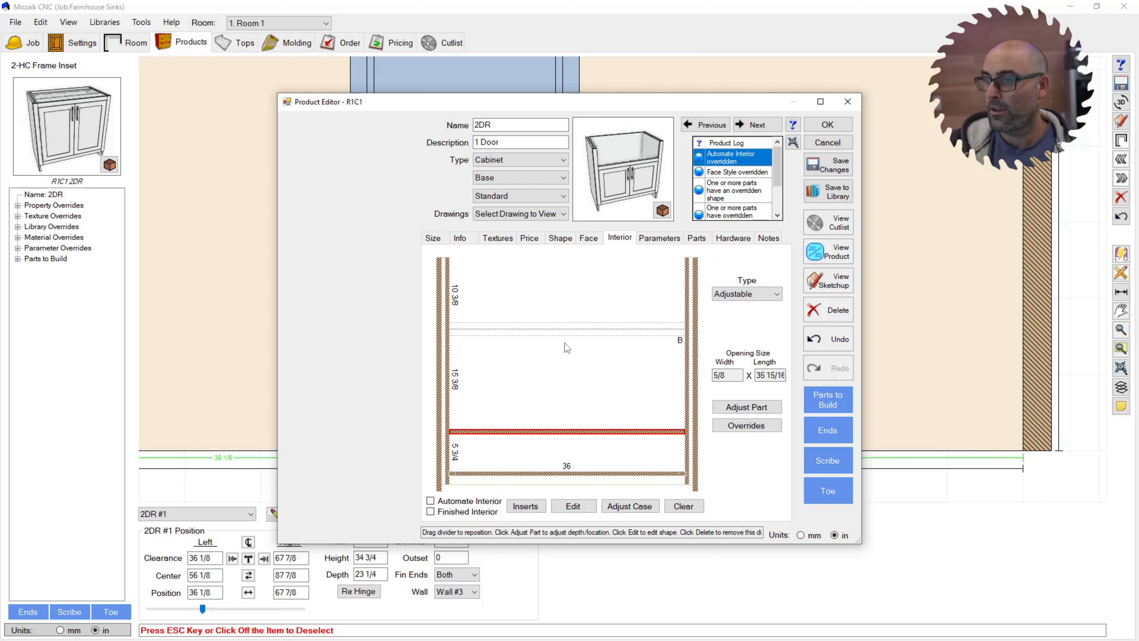
Change the separator behind the middle rail to Fixed and lock it Flush Top to the rail
{"action": "left_click", "coordinate": [566, 332]}
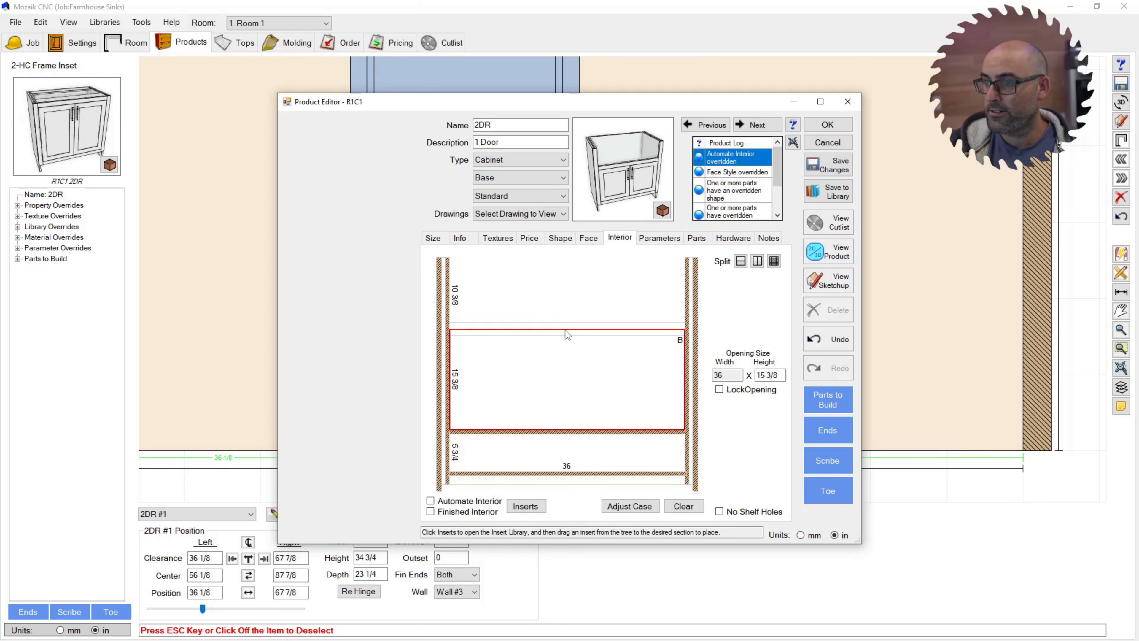
{"action": "left_click", "coordinate": [453, 332]}
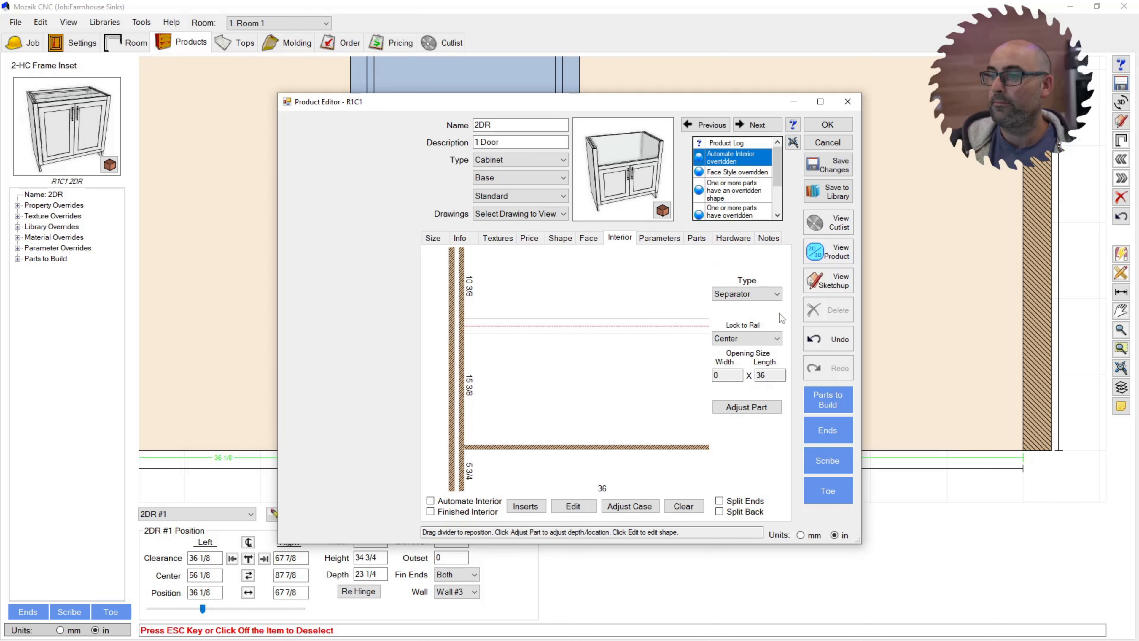
{"action": "left_click", "coordinate": [741, 295]}
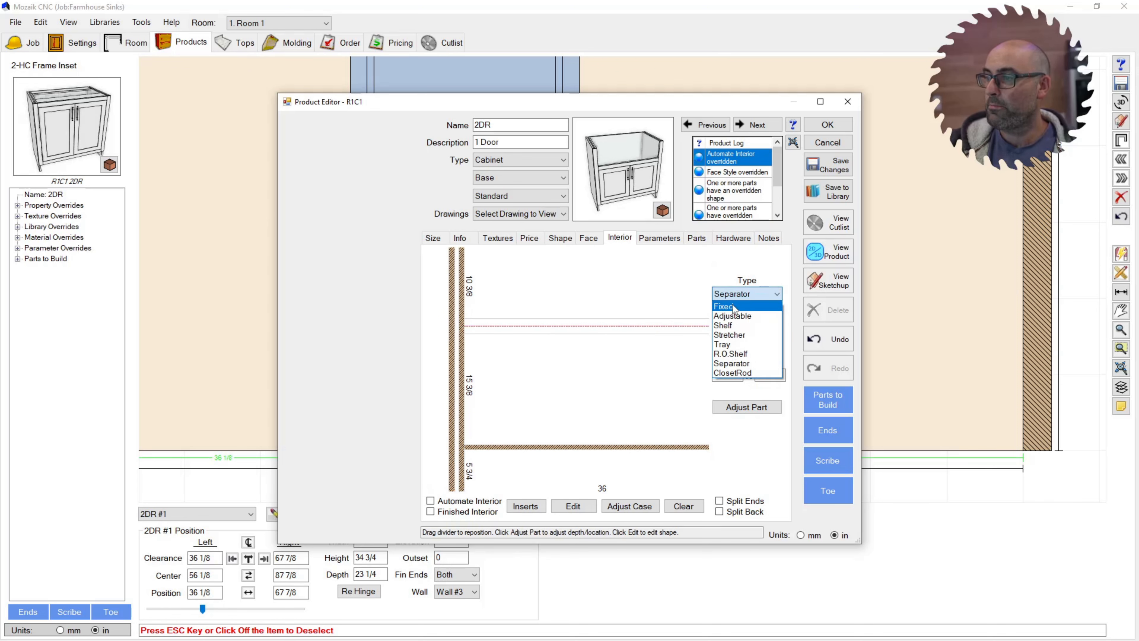
{"action": "left_click", "coordinate": [734, 307]}
{"action": "left_click", "coordinate": [745, 339]}
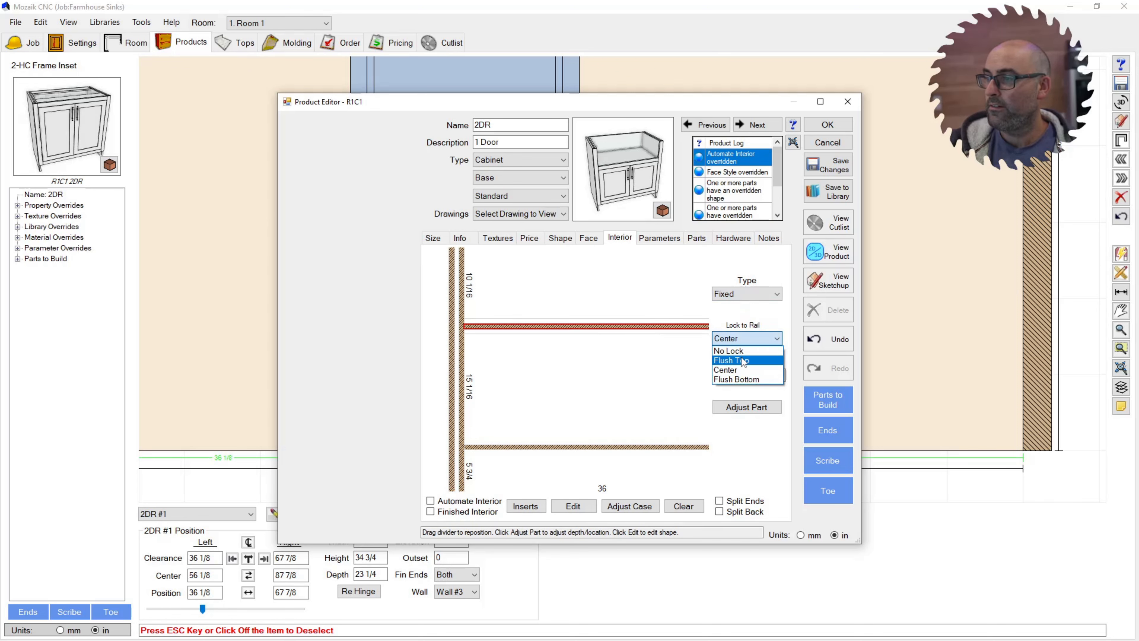
{"action": "left_click", "coordinate": [744, 361]}
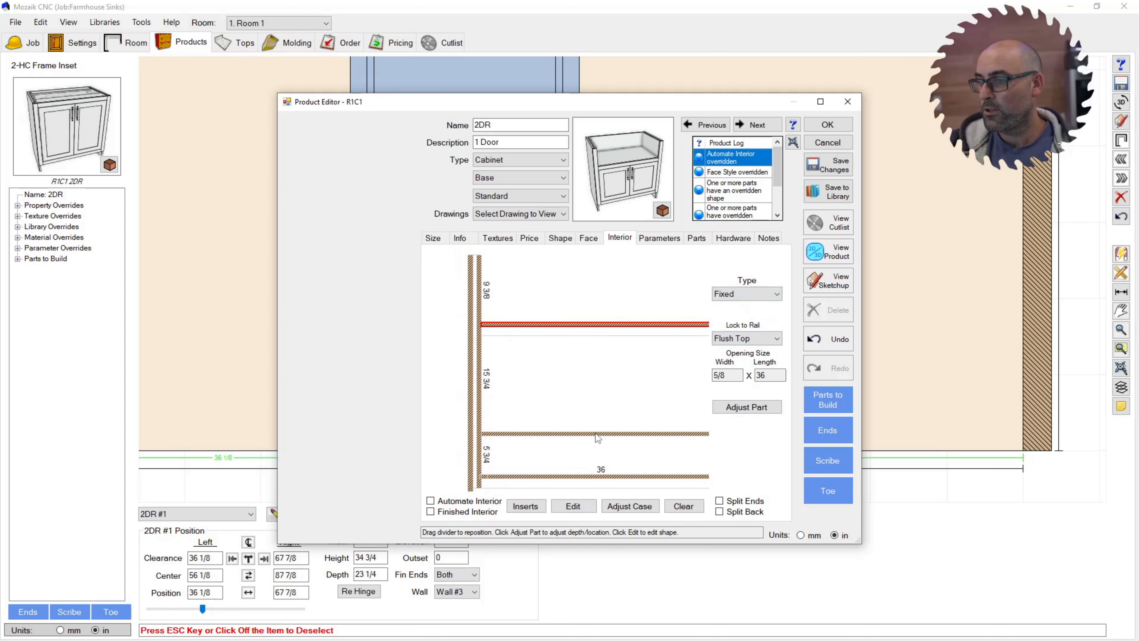
Delete the adjustable shelf from the lower interior section and check the cabinet in the product preview
{"action": "left_click", "coordinate": [595, 434]}
{"action": "key", "text": "Delete"}
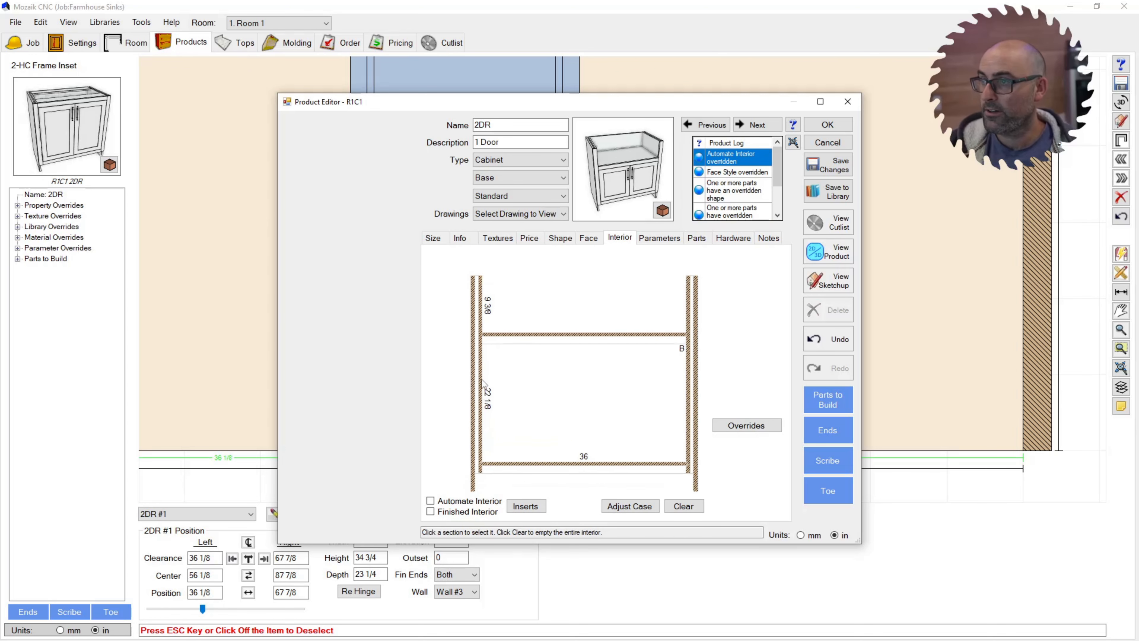
{"action": "left_click_drag", "start_coordinate": [639, 180], "coordinate": [604, 194]}
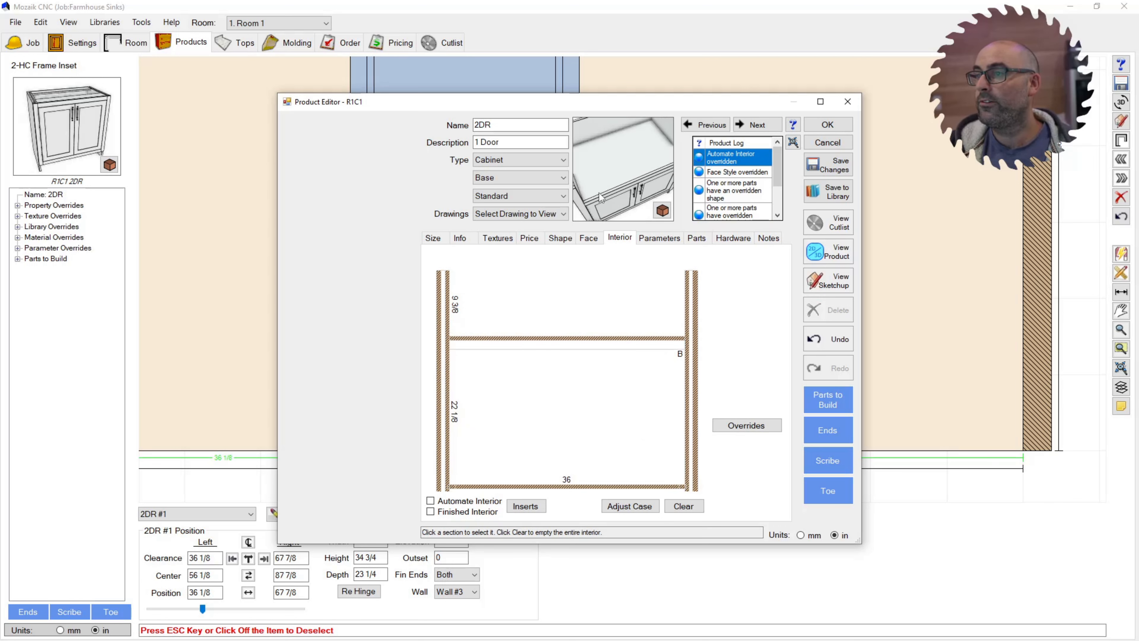
{"action": "double_click", "coordinate": [613, 155]}
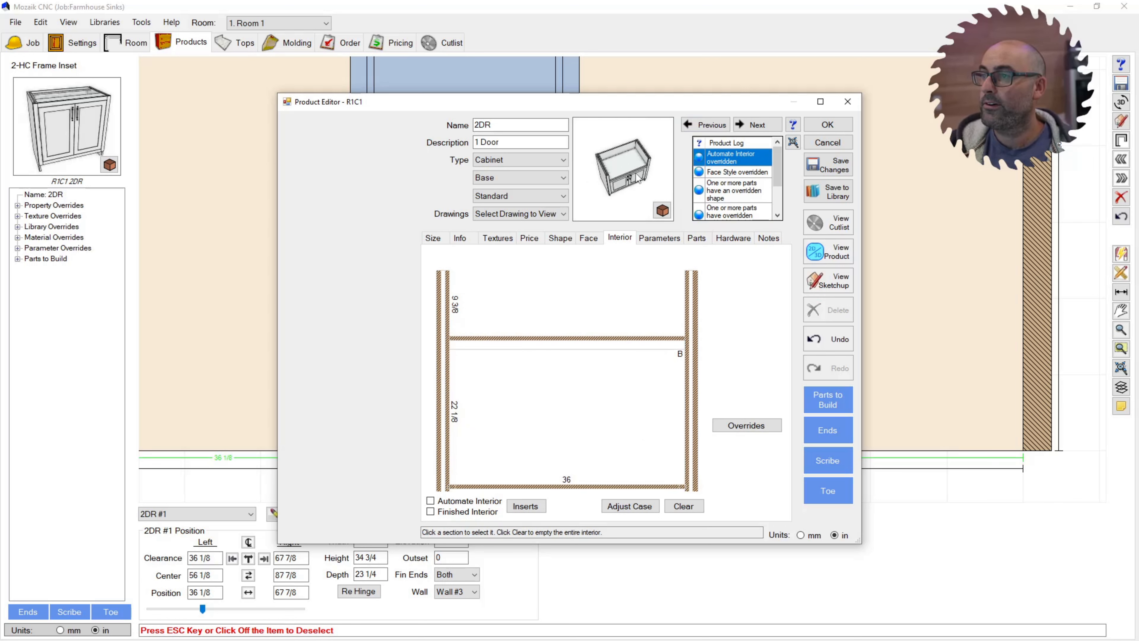
Accept the 2DR cabinet's product edits and return to the wall elevation
{"action": "left_click", "coordinate": [828, 125]}
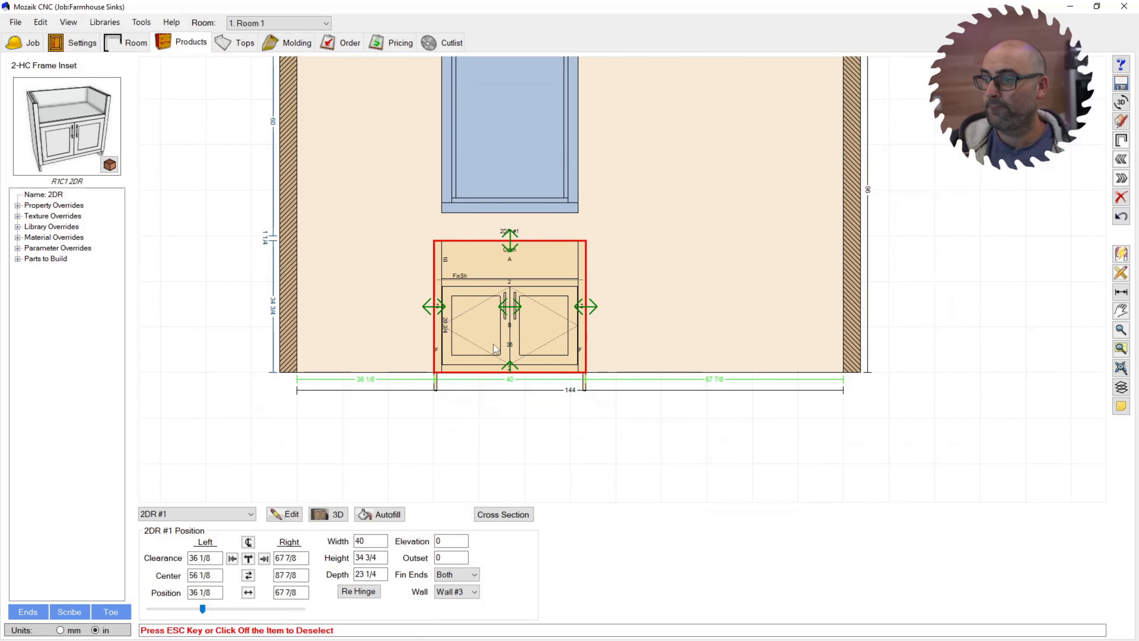
{"action": "scroll", "coordinate": [492, 344], "scroll_direction": "up", "scroll_amount": 1}
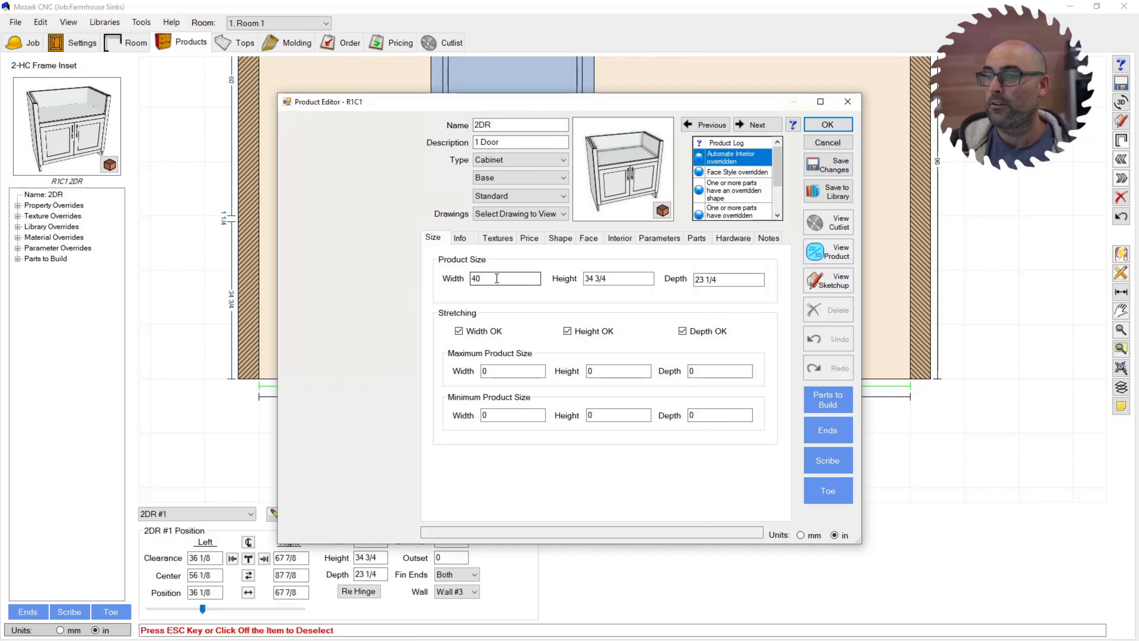
{"action": "left_click_drag", "start_coordinate": [747, 99], "coordinate": [867, 99]}
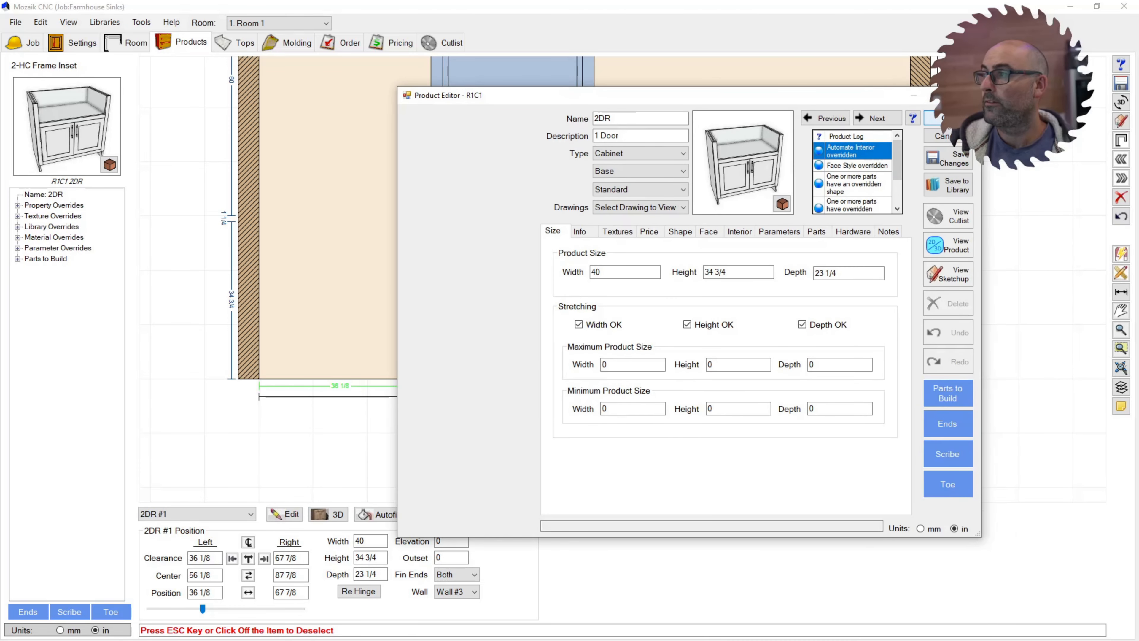
{"action": "left_click", "coordinate": [948, 118]}
Add a Toe Height (ToeH) parameter override of 4.75 to the 2DR cabinet and accept the product edit
{"action": "double_click", "coordinate": [544, 326]}
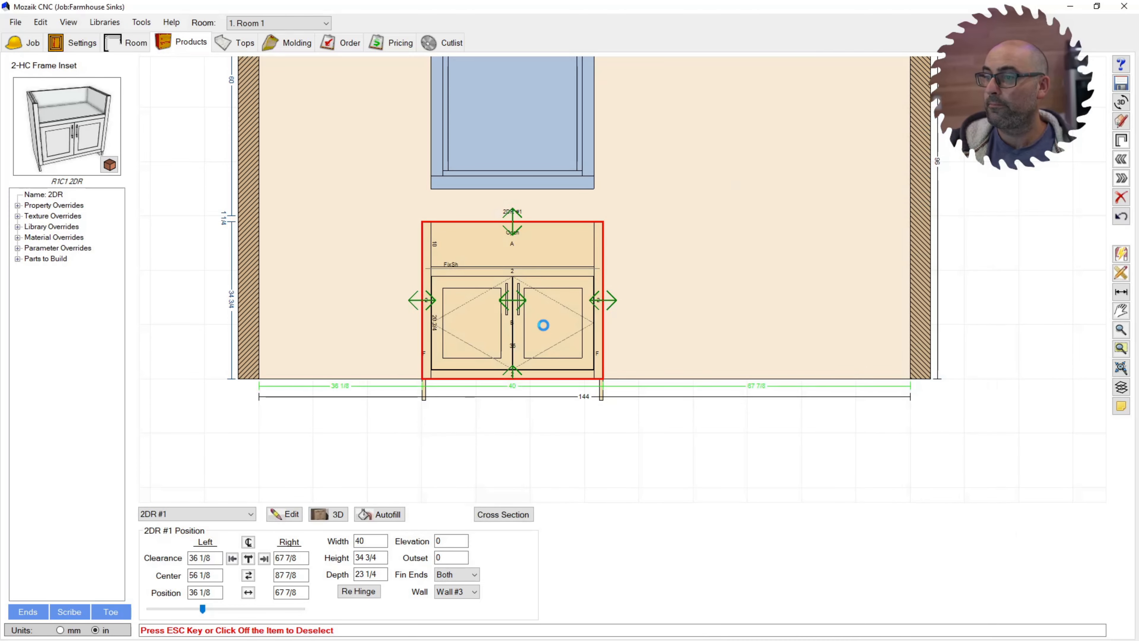
{"action": "left_click", "coordinate": [697, 238]}
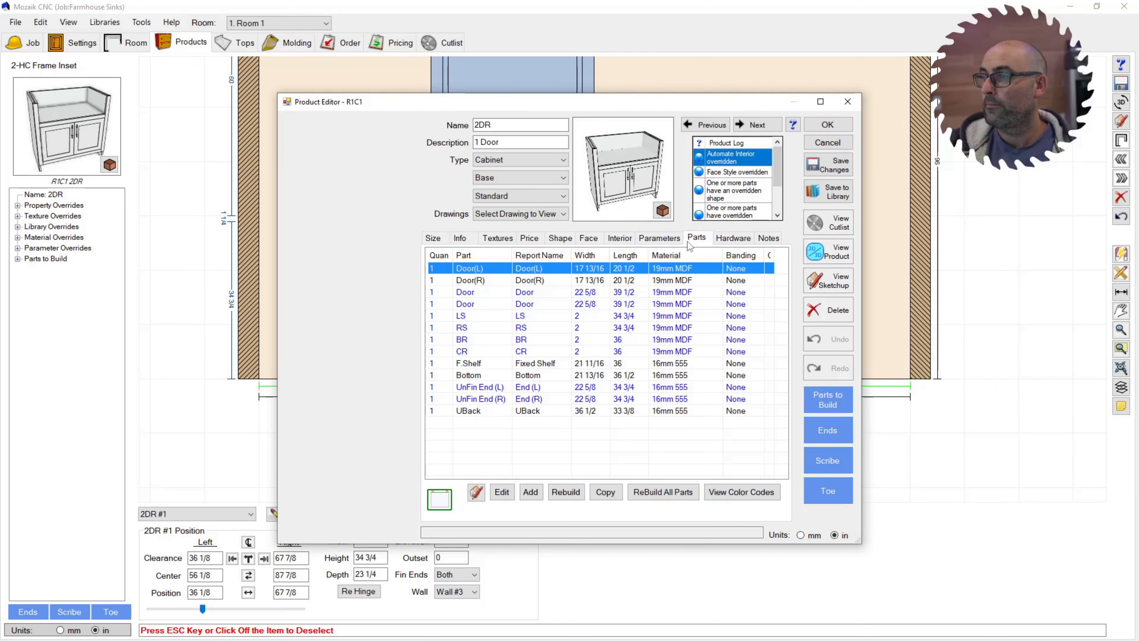
{"action": "left_click", "coordinate": [660, 238]}
{"action": "left_click", "coordinate": [615, 508]}
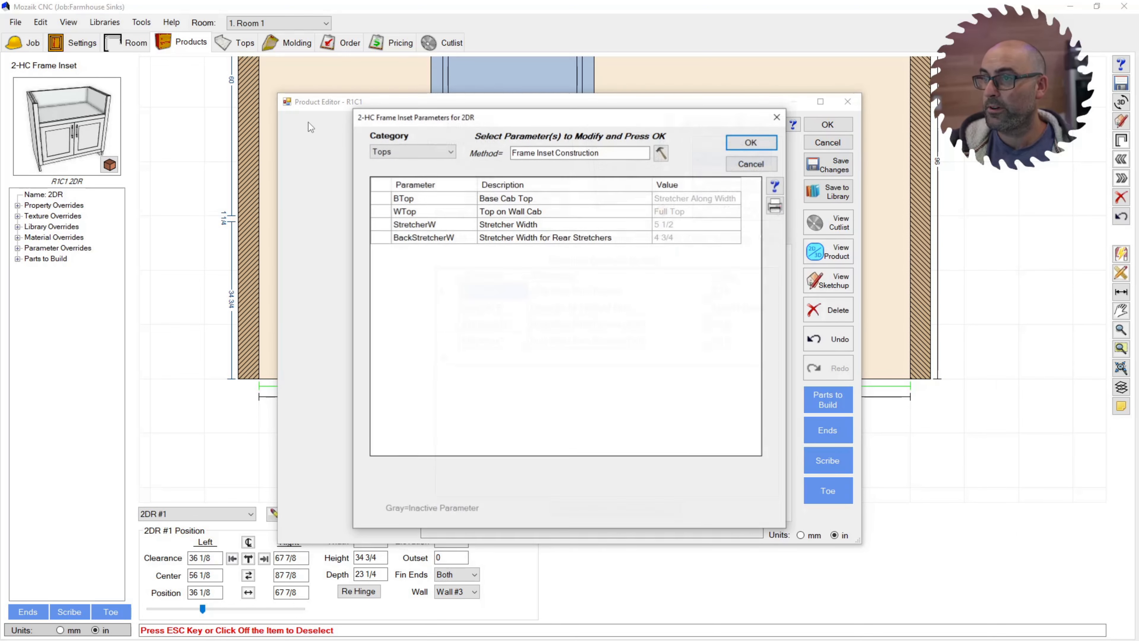
{"action": "left_click", "coordinate": [387, 149]}
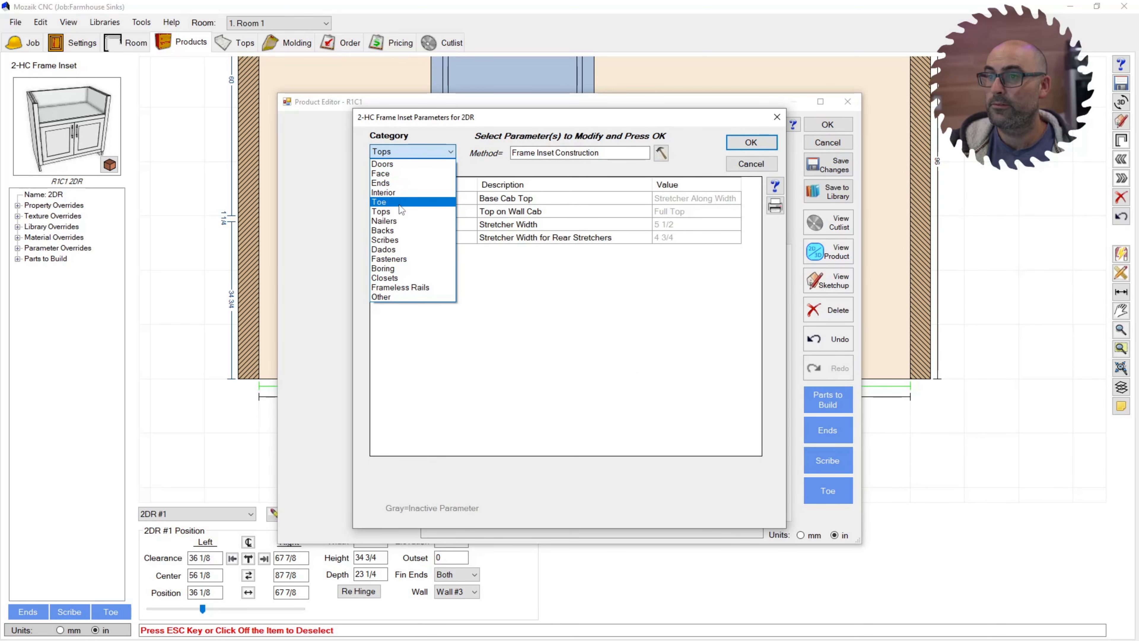
{"action": "left_click", "coordinate": [402, 210]}
{"action": "left_click", "coordinate": [751, 142]}
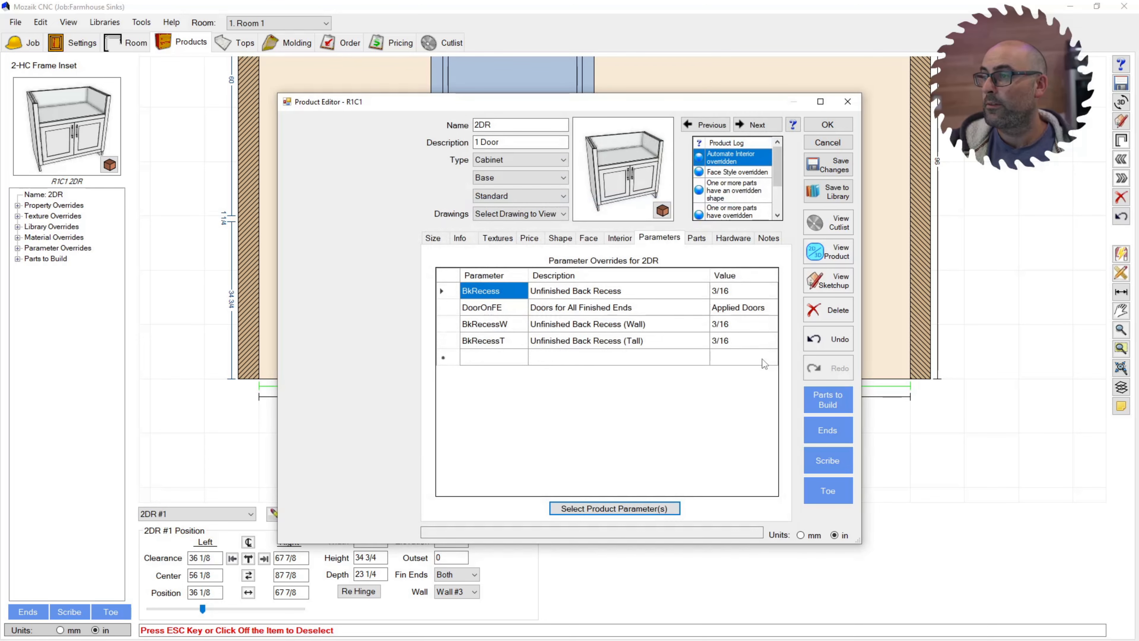
{"action": "left_click", "coordinate": [723, 358]}
{"action": "type", "text": "4.75"}
{"action": "key", "text": "Return"}
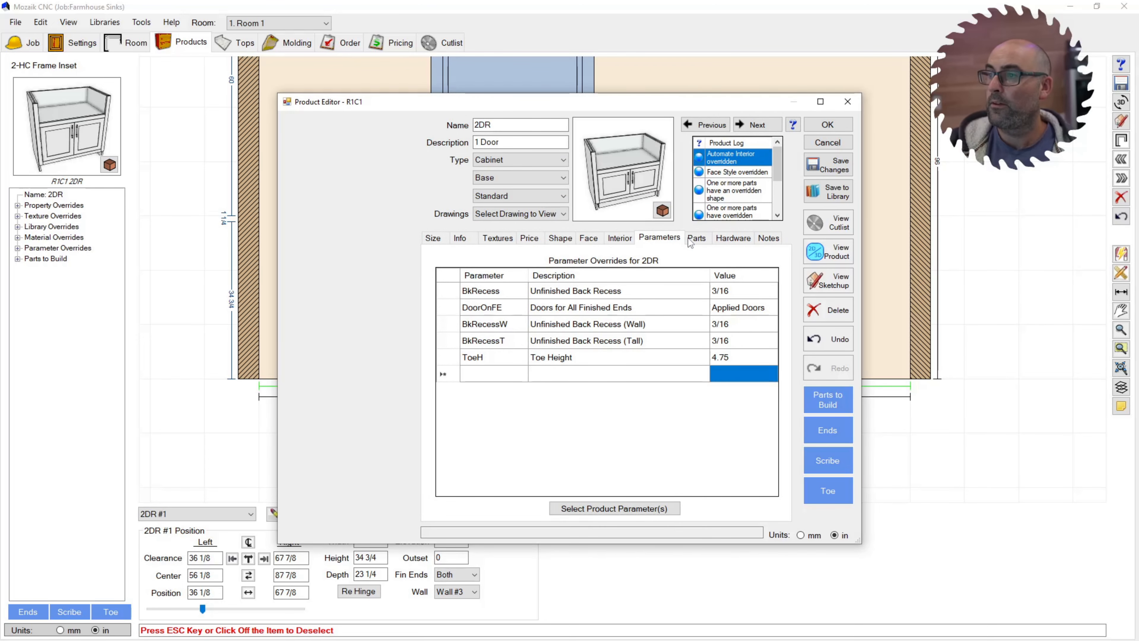
{"action": "left_click", "coordinate": [827, 124]}
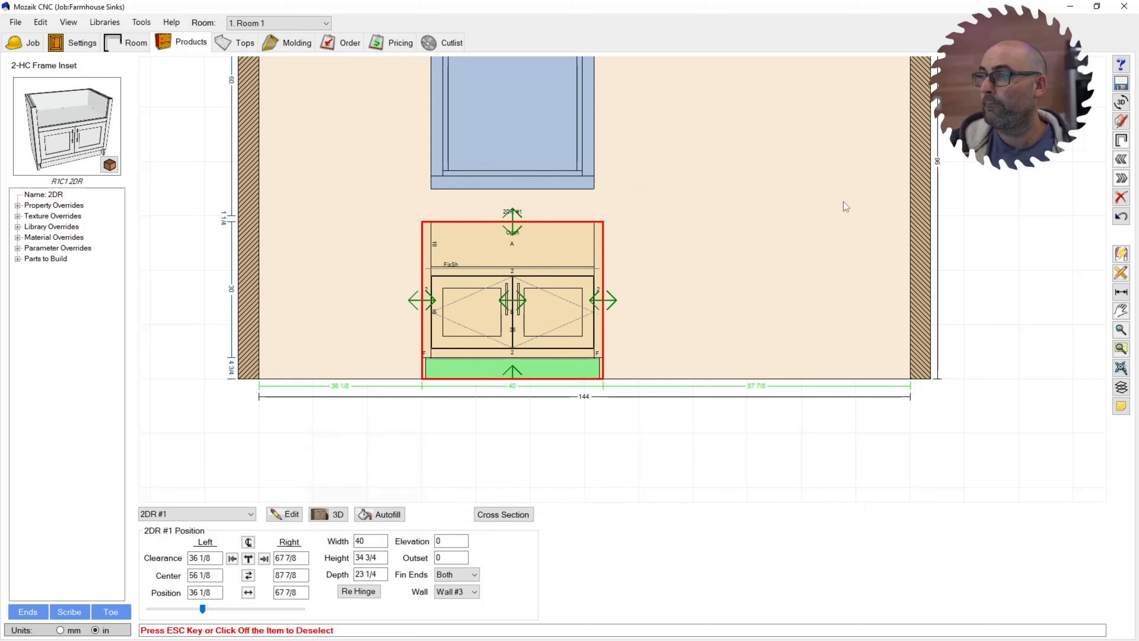
Place a Farm House Traditional apron sink from the Plumbing & Electrical V12 library over the cabinet's open section, overriding the window collision
{"action": "left_click", "coordinate": [435, 212]}
{"action": "scroll", "coordinate": [598, 256], "scroll_direction": "up", "scroll_amount": 3}
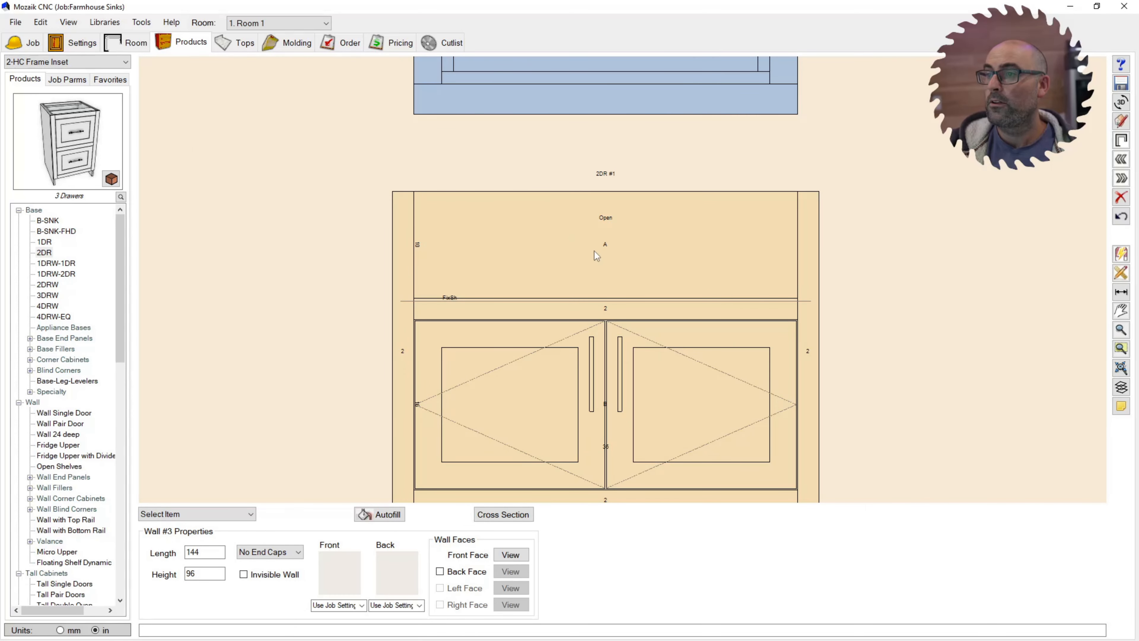
{"action": "left_click", "coordinate": [68, 63]}
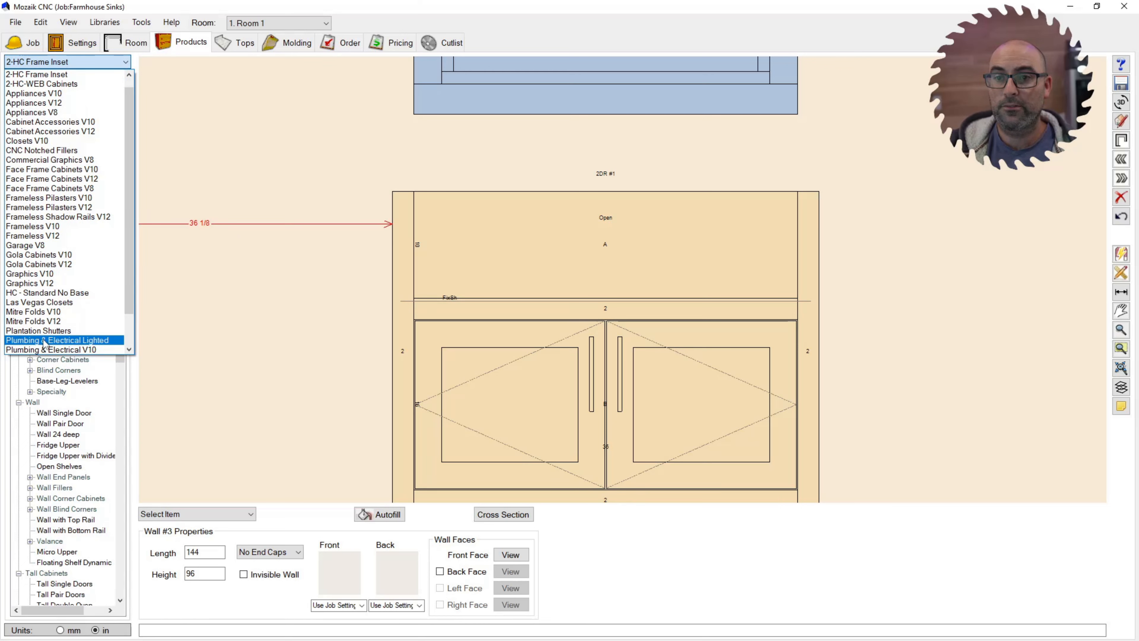
{"action": "scroll", "coordinate": [52, 341], "scroll_direction": "down", "scroll_amount": 1}
{"action": "left_click", "coordinate": [51, 331]}
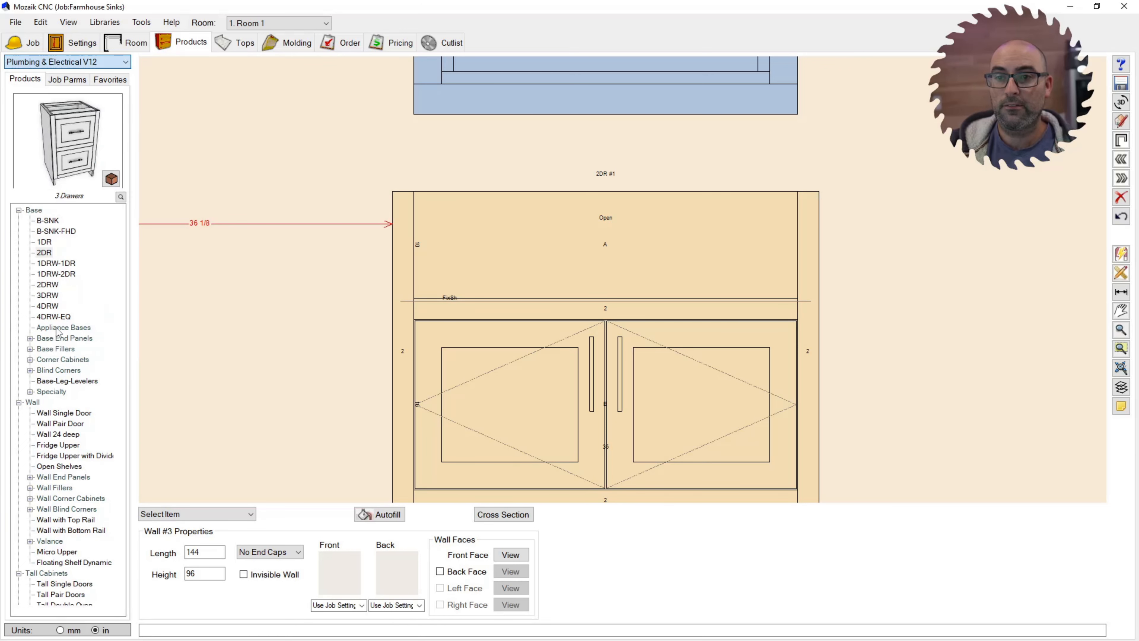
{"action": "left_click", "coordinate": [30, 264]}
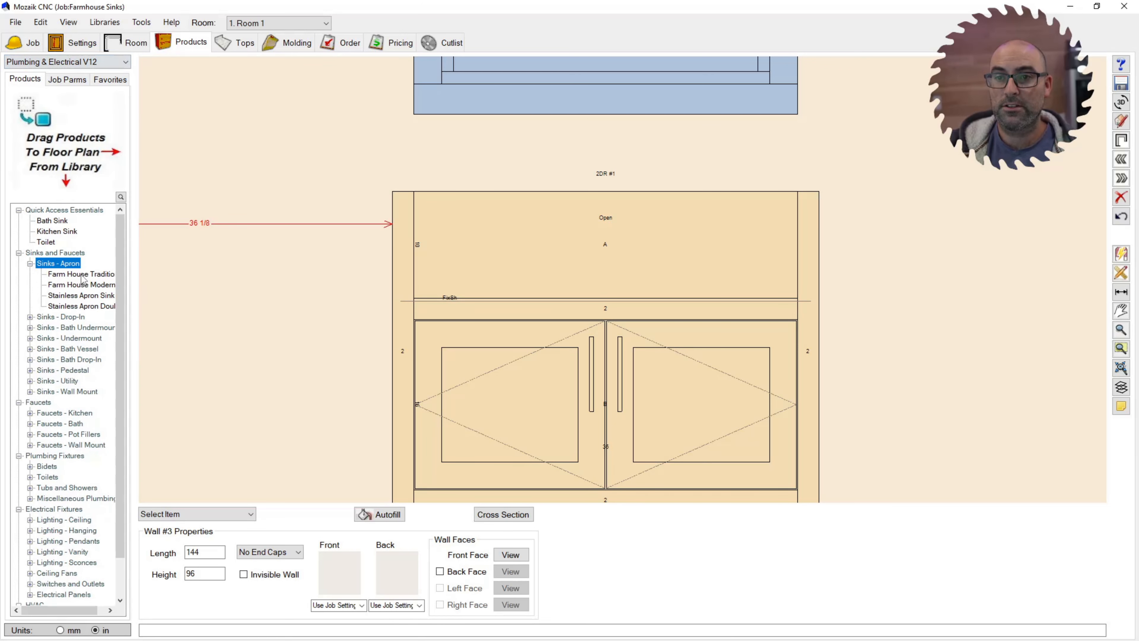
{"action": "left_click", "coordinate": [83, 275]}
{"action": "left_click_drag", "start_coordinate": [76, 277], "coordinate": [517, 262]}
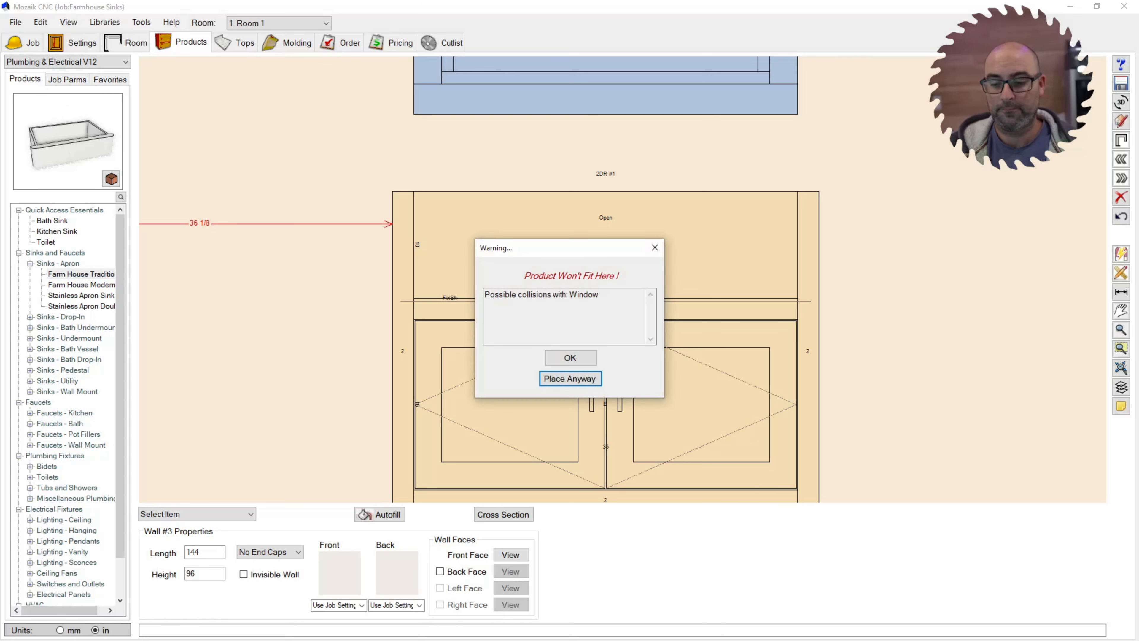
{"action": "left_click", "coordinate": [572, 380]}
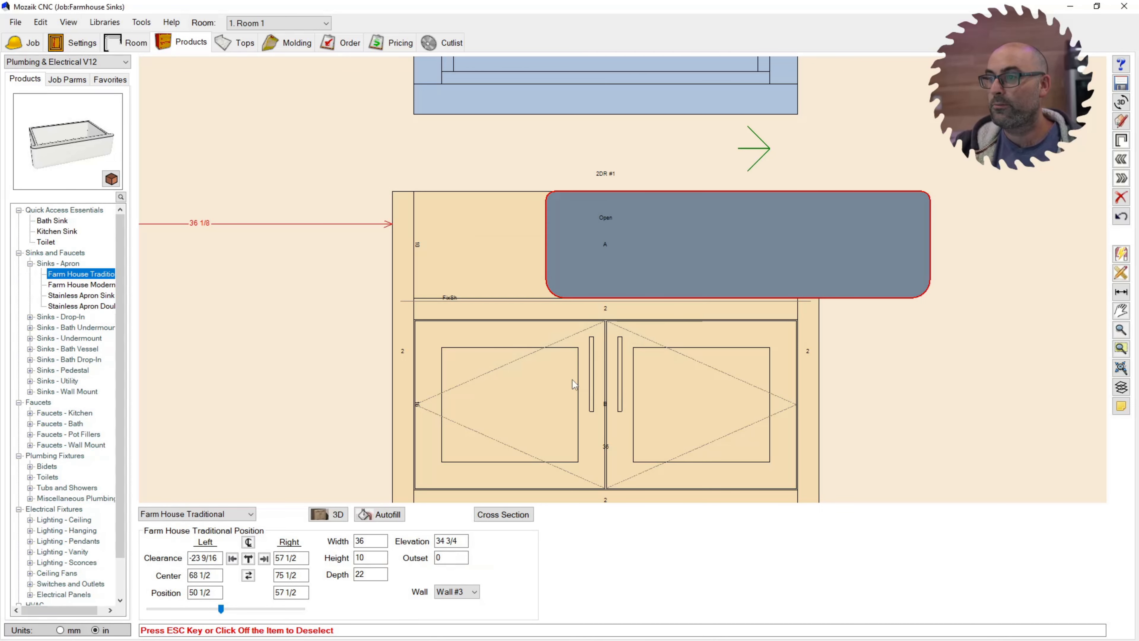
{"action": "left_click_drag", "start_coordinate": [755, 157], "coordinate": [608, 155]}
Set the farmhouse sink's width to 38 and centre it on the cabinet in plan view
{"action": "left_click_drag", "start_coordinate": [371, 541], "coordinate": [344, 540]}
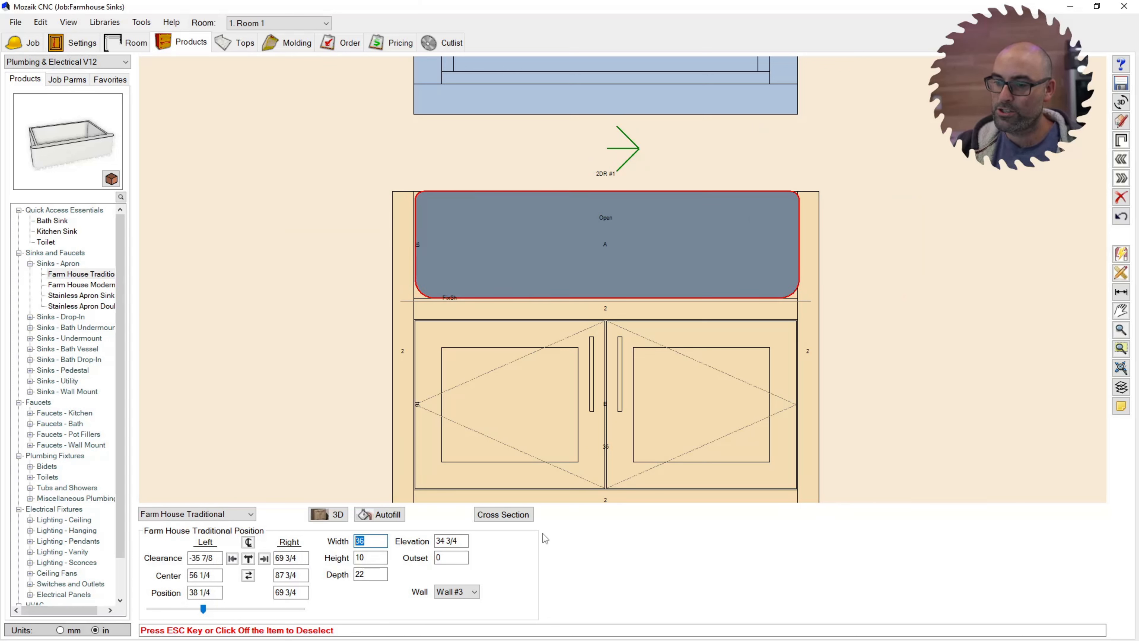
{"action": "left_click", "coordinate": [1121, 140]}
{"action": "scroll", "coordinate": [632, 147], "scroll_direction": "up", "scroll_amount": 3}
{"action": "scroll", "coordinate": [632, 147], "scroll_direction": "up", "scroll_amount": 3}
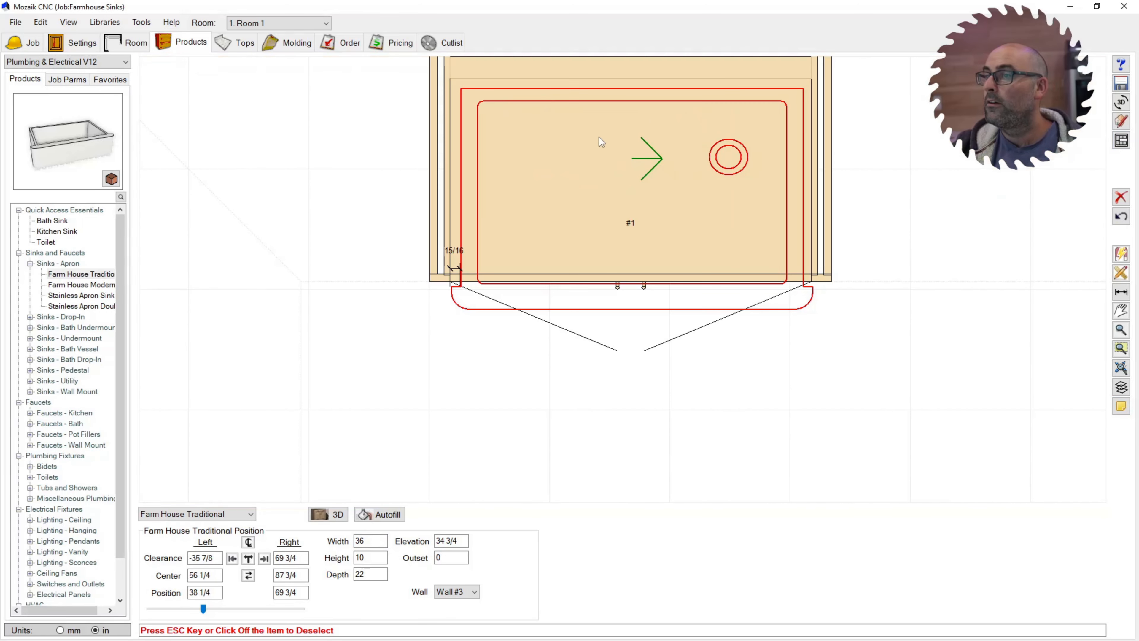
{"action": "scroll", "coordinate": [599, 242], "scroll_direction": "up", "scroll_amount": 2}
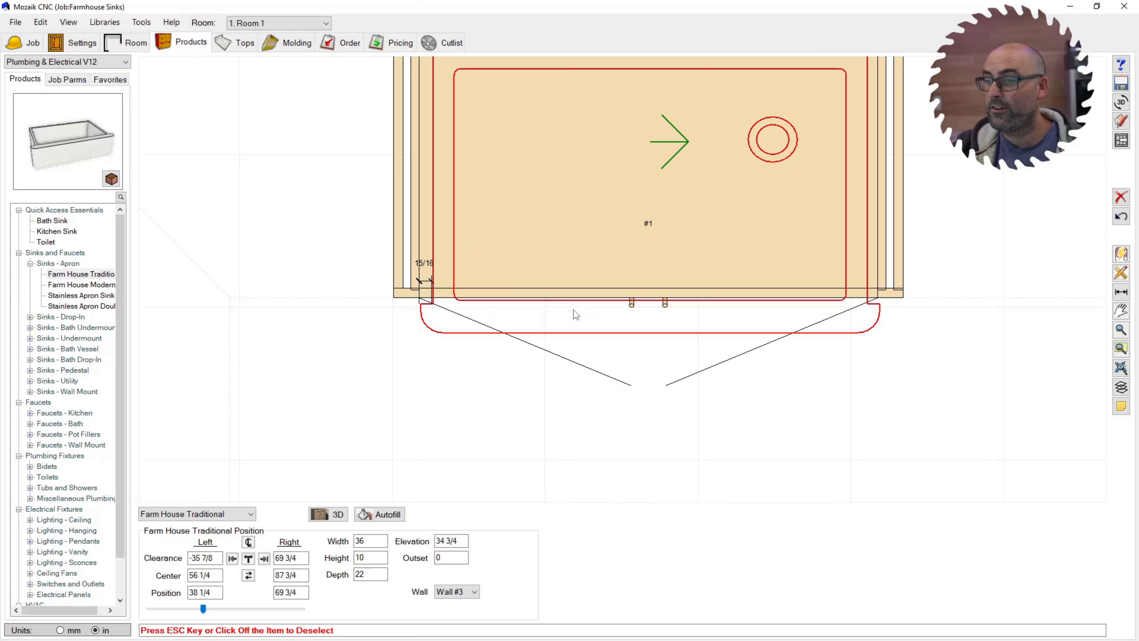
{"action": "double_click", "coordinate": [370, 541]}
{"action": "type", "text": "38"}
{"action": "key", "text": "Return"}
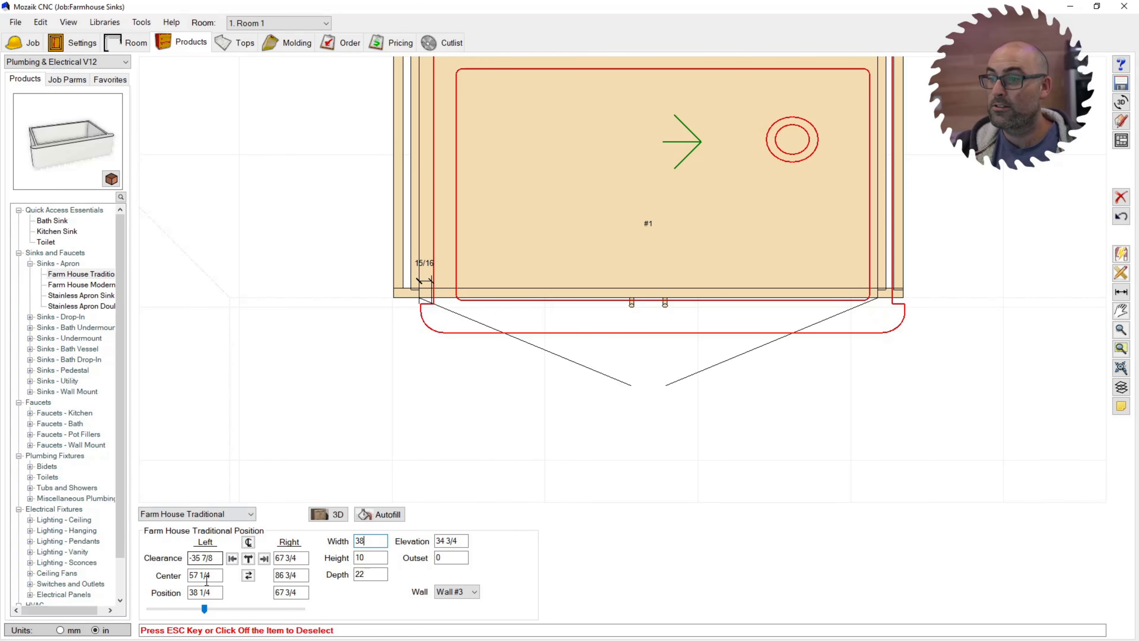
{"action": "left_click", "coordinate": [248, 575]}
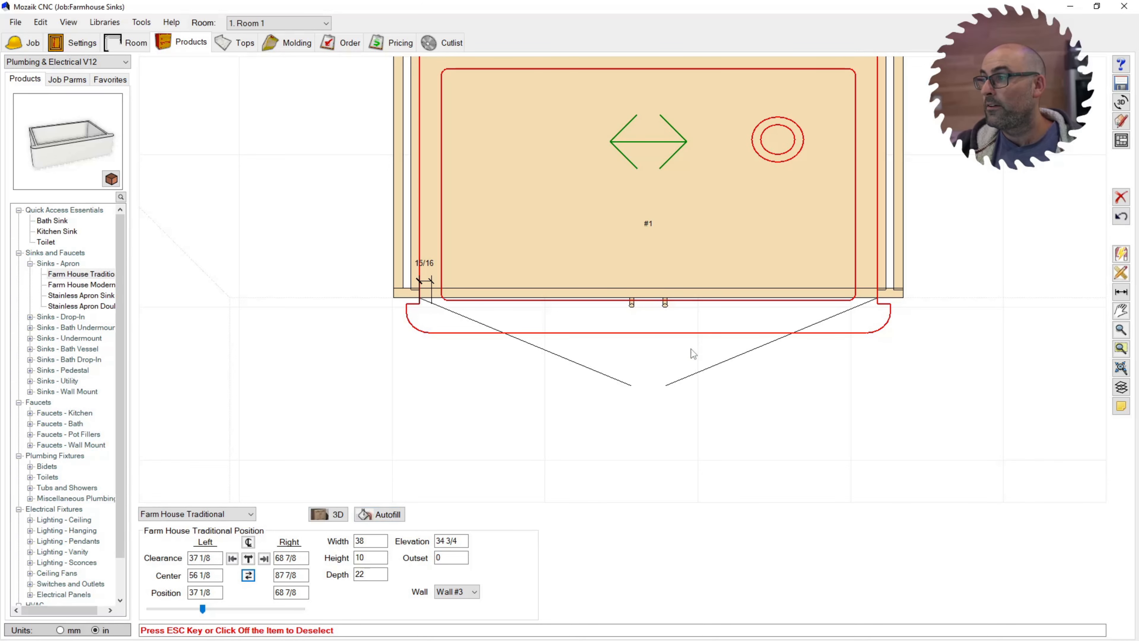
Dimension the gap between the cabinet's front edge and the back of the sink's apron in plan view
{"action": "scroll", "coordinate": [692, 349], "scroll_direction": "down", "scroll_amount": 1}
{"action": "scroll", "coordinate": [722, 307], "scroll_direction": "up", "scroll_amount": 2}
{"action": "scroll", "coordinate": [722, 307], "scroll_direction": "down", "scroll_amount": 2}
{"action": "scroll", "coordinate": [489, 134], "scroll_direction": "up", "scroll_amount": 1}
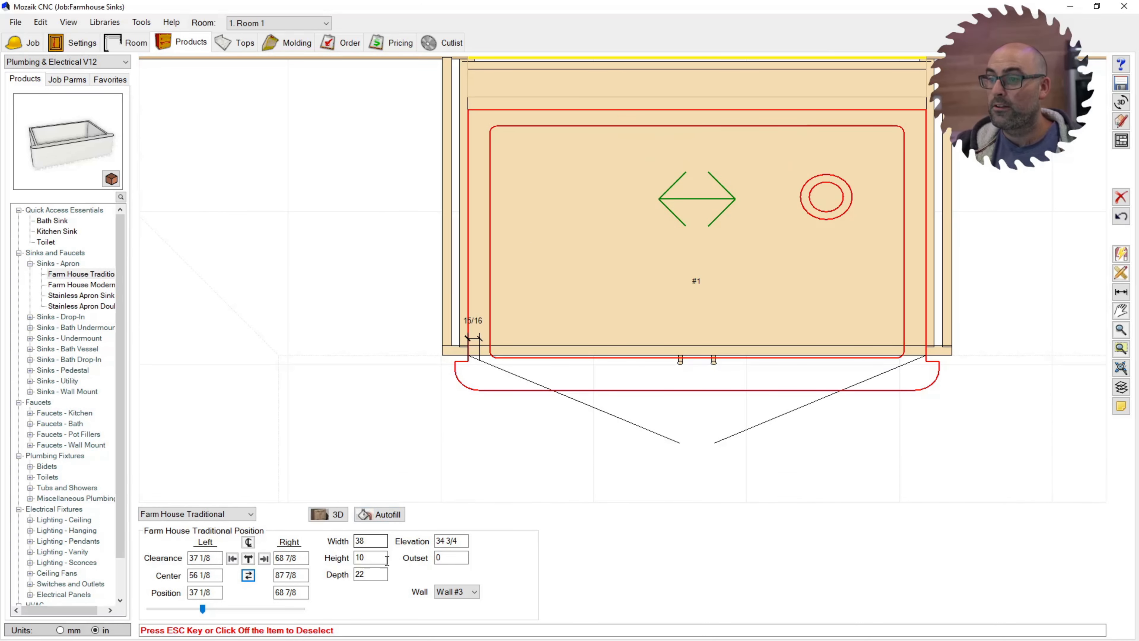
{"action": "left_click", "coordinate": [451, 557]}
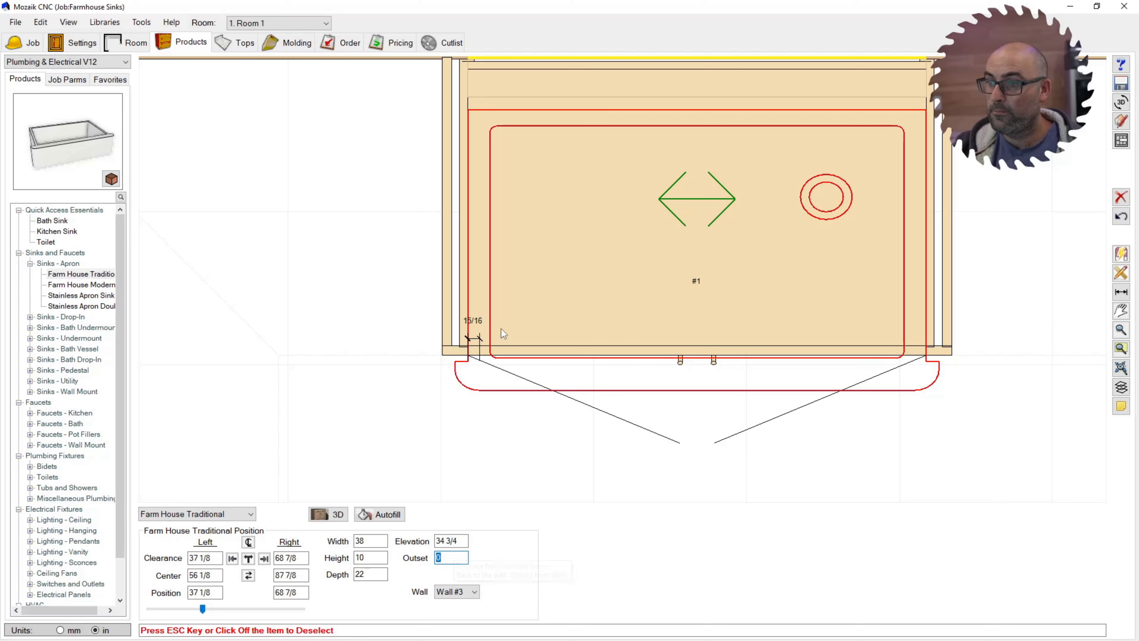
{"action": "scroll", "coordinate": [503, 332], "scroll_direction": "up", "scroll_amount": 3}
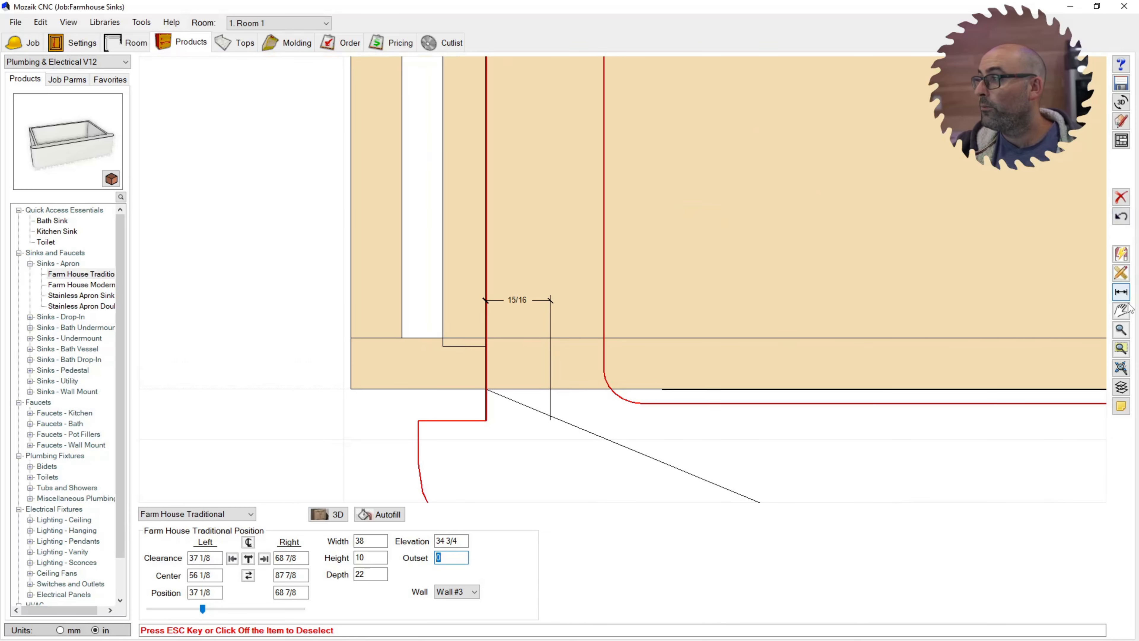
{"action": "left_click", "coordinate": [1121, 292]}
{"action": "left_click_drag", "start_coordinate": [485, 390], "coordinate": [486, 421]}
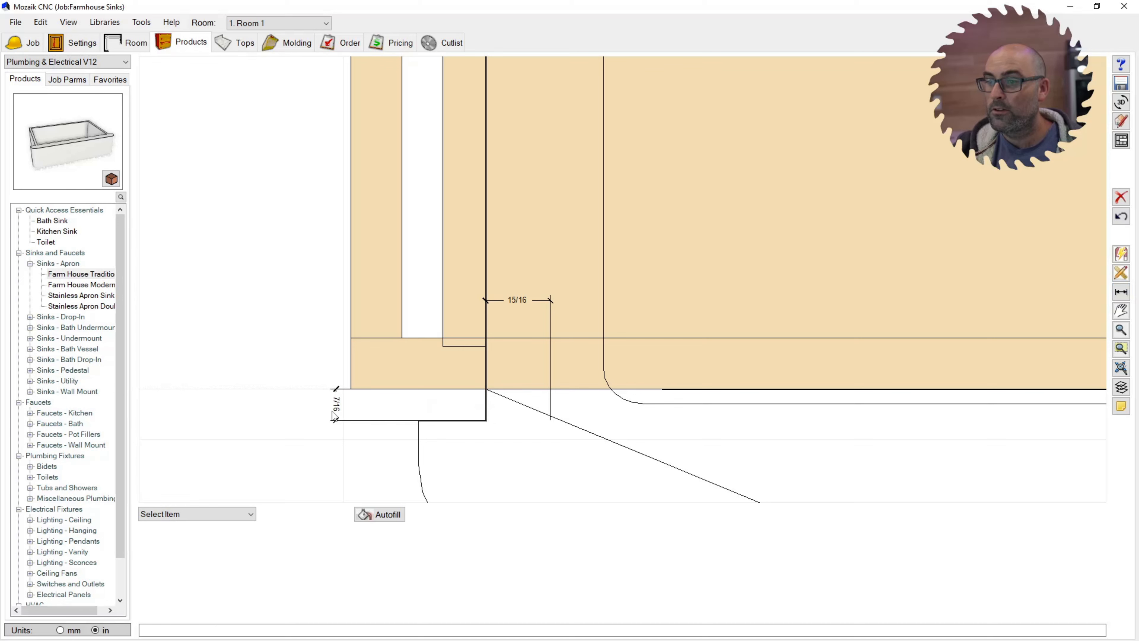
Set the farmhouse sink's outset to -7/16
{"action": "left_click", "coordinate": [658, 224]}
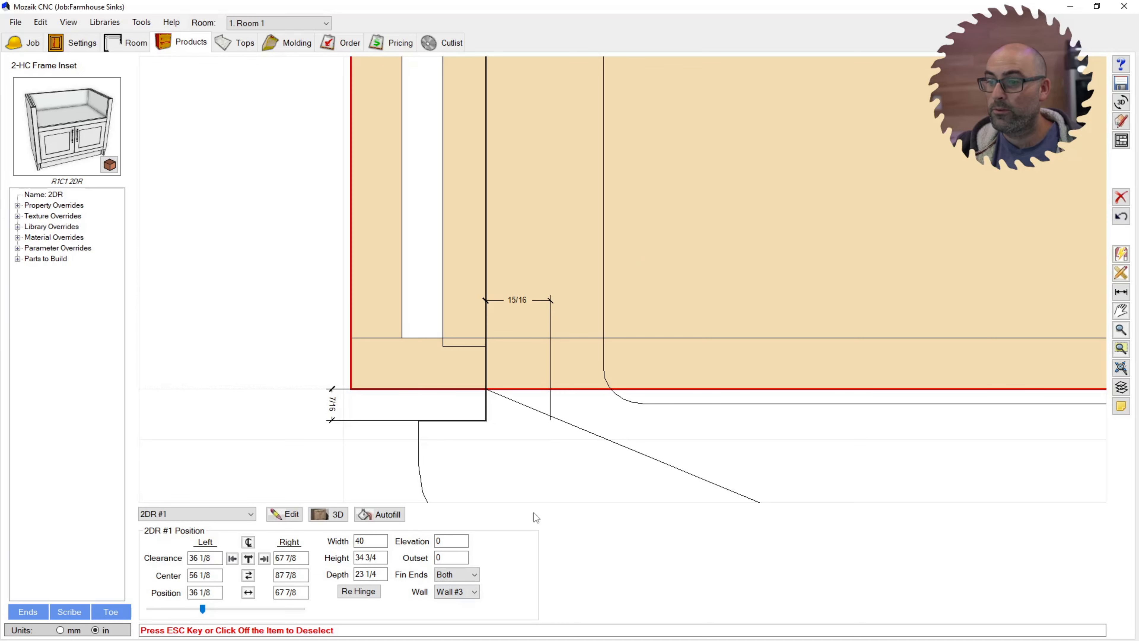
{"action": "left_click", "coordinate": [596, 395]}
{"action": "double_click", "coordinate": [450, 557]}
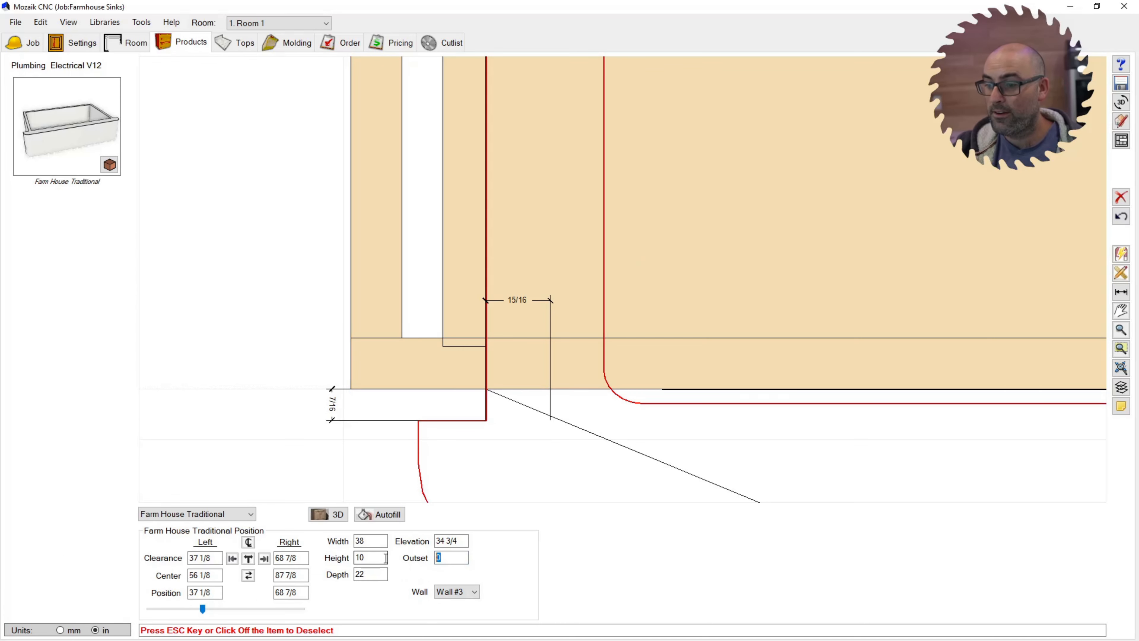
{"action": "type", "text": "-7/"}
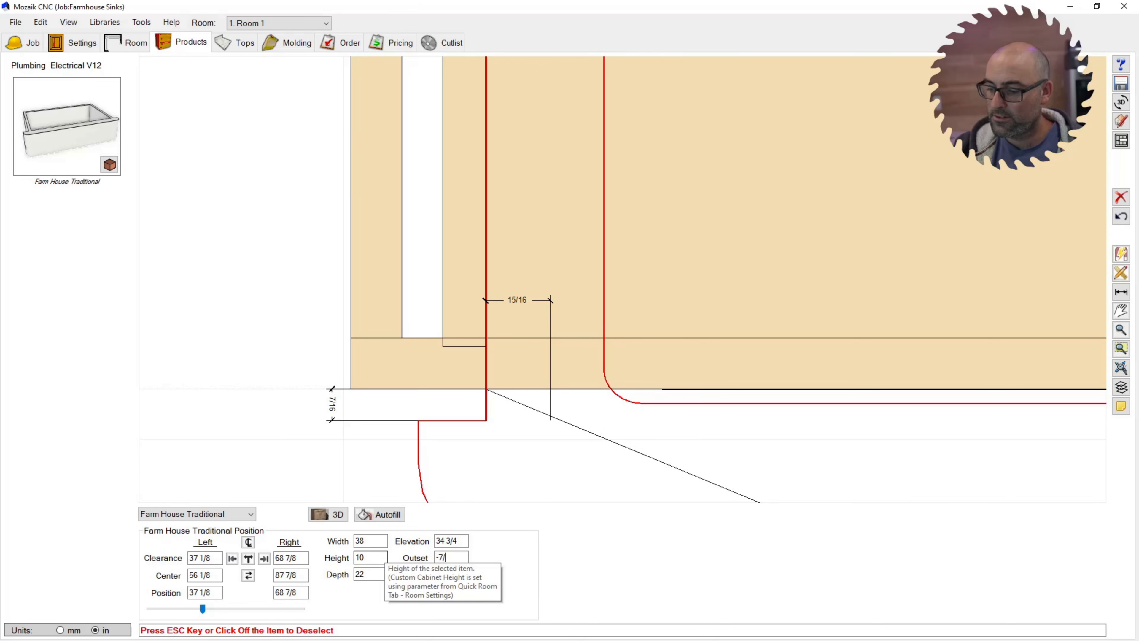
{"action": "key", "text": "Return"}
{"action": "scroll", "coordinate": [280, 373], "scroll_direction": "down", "scroll_amount": 3}
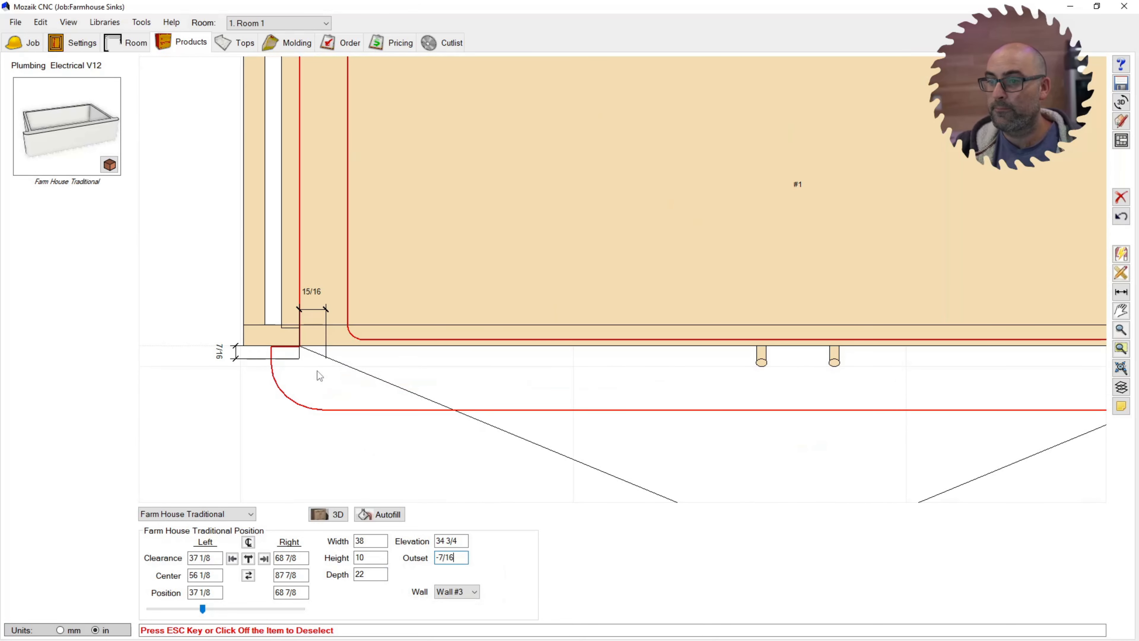
Set the farmhouse sink's outset to -1/2 so its apron sits tighter against the face frame
{"action": "scroll", "coordinate": [251, 343], "scroll_direction": "up", "scroll_amount": 5}
{"action": "scroll", "coordinate": [246, 360], "scroll_direction": "down", "scroll_amount": 2}
{"action": "left_click_drag", "start_coordinate": [455, 558], "coordinate": [441, 560]}
{"action": "type", "text": "1/"}
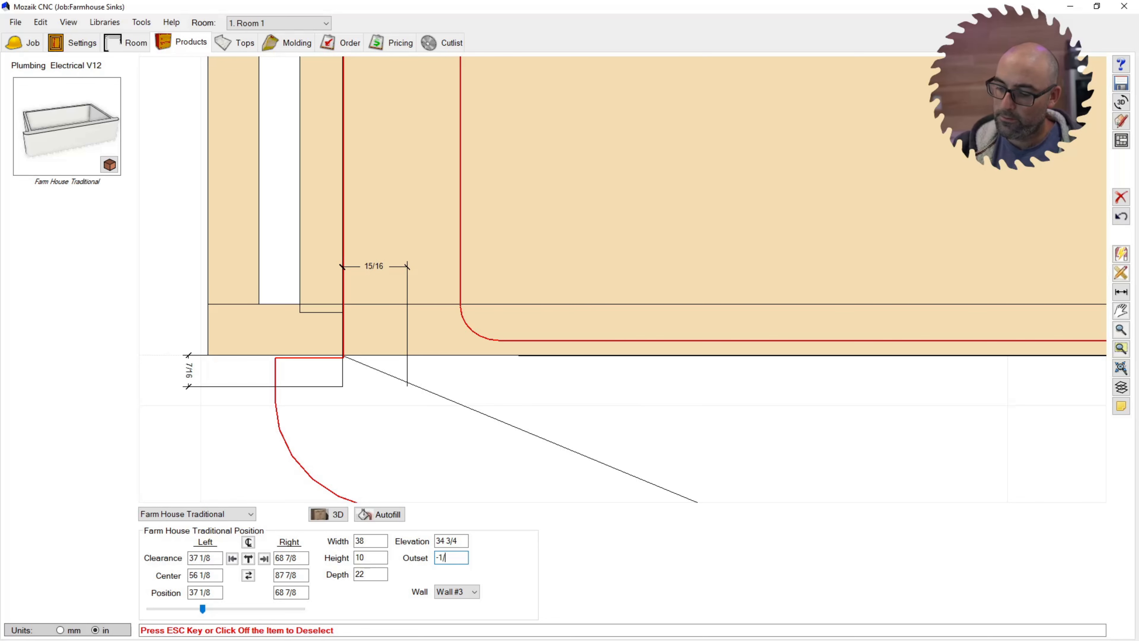
{"action": "type", "text": "2"}
Remove the 7/16 and 15/16 dimensions at the cabinet's front corner from the plan view
{"action": "left_click", "coordinate": [204, 393]}
{"action": "scroll", "coordinate": [254, 335], "scroll_direction": "down", "scroll_amount": 5}
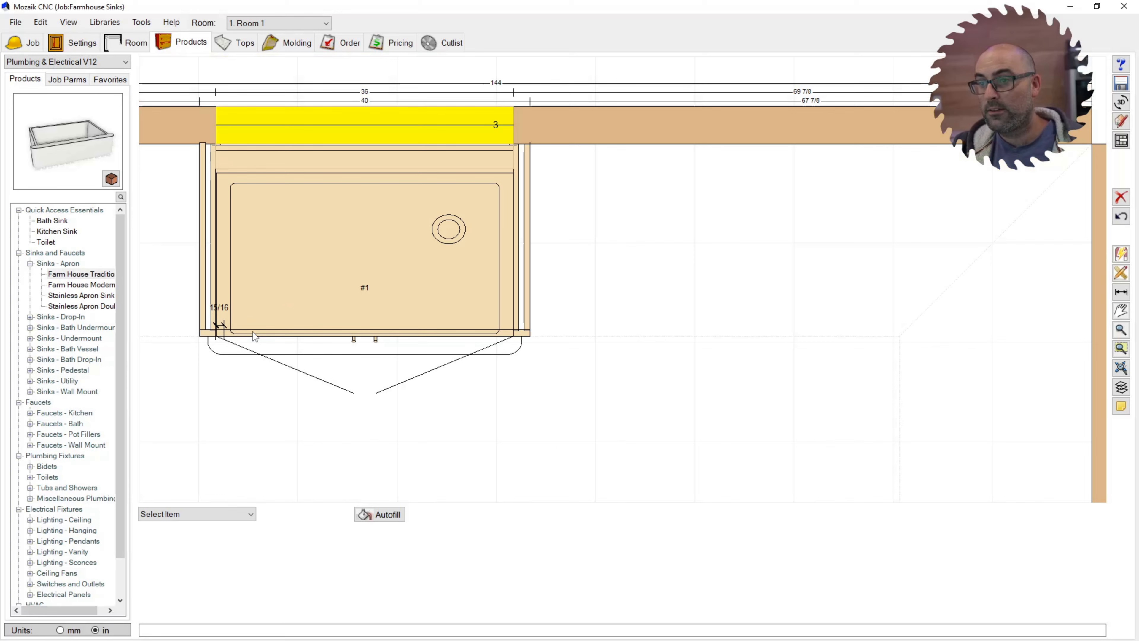
{"action": "left_click", "coordinate": [217, 326]}
{"action": "key", "text": "Escape"}
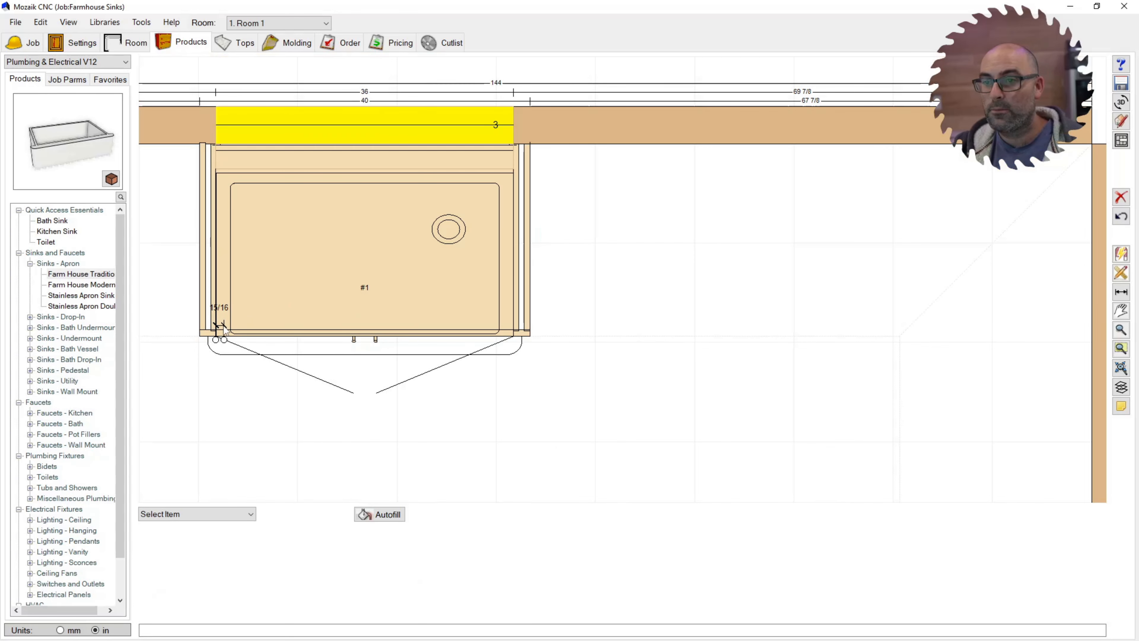
{"action": "scroll", "coordinate": [522, 253], "scroll_direction": "down", "scroll_amount": 1}
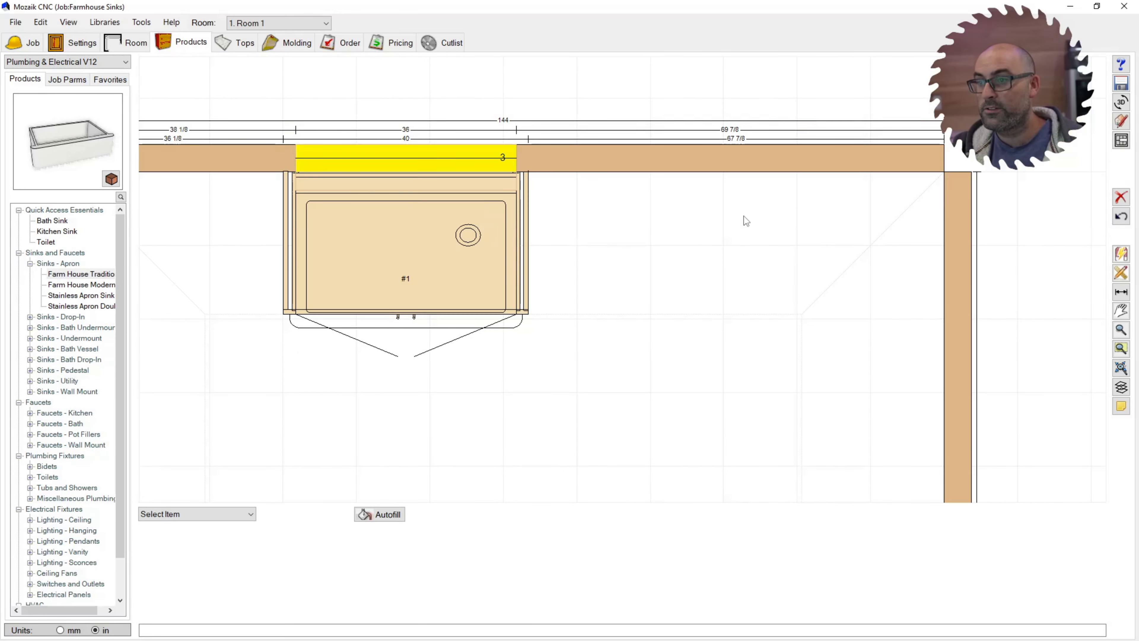
Inspect the sink and its cabinet from several angles in the 3D room view
{"action": "left_click", "coordinate": [1121, 102]}
{"action": "left_click_drag", "start_coordinate": [593, 246], "coordinate": [638, 246]}
{"action": "mouse_move", "coordinate": [458, 277]}
{"action": "left_mouse_down"}
{"action": "mouse_move", "coordinate": [516, 265]}
{"action": "mouse_move", "coordinate": [462, 268]}
{"action": "left_mouse_up"}
{"action": "left_click_drag", "start_coordinate": [513, 310], "coordinate": [534, 326]}
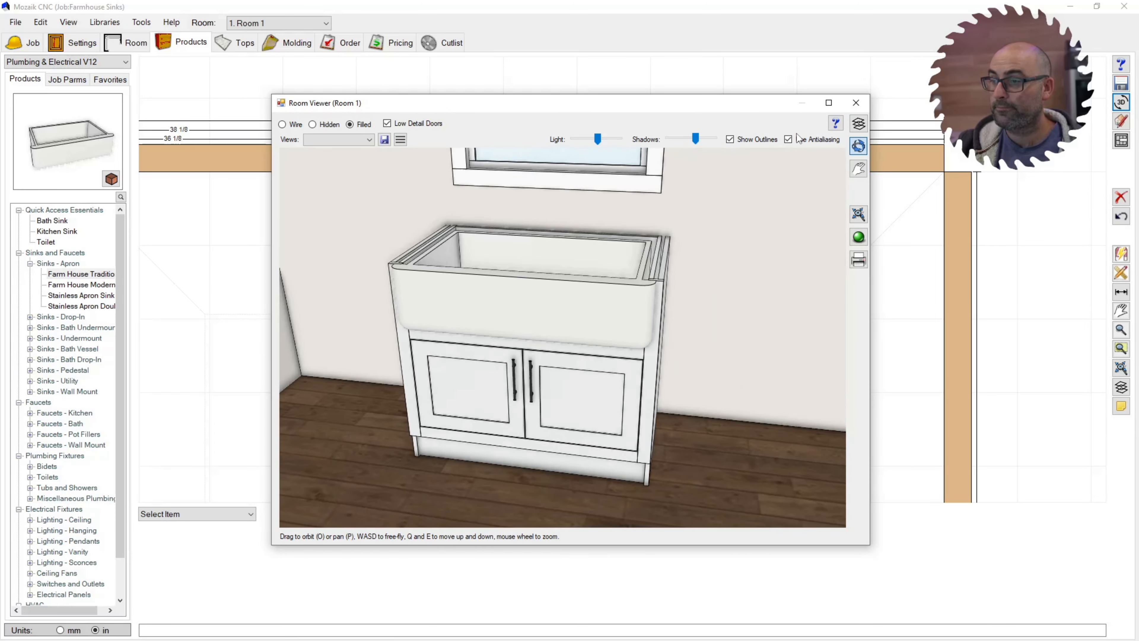
{"action": "left_click", "coordinate": [856, 103]}
Examine the sink's fit against the selected cabinet's stiles and middle rail in the wall elevation
{"action": "left_click", "coordinate": [376, 265]}
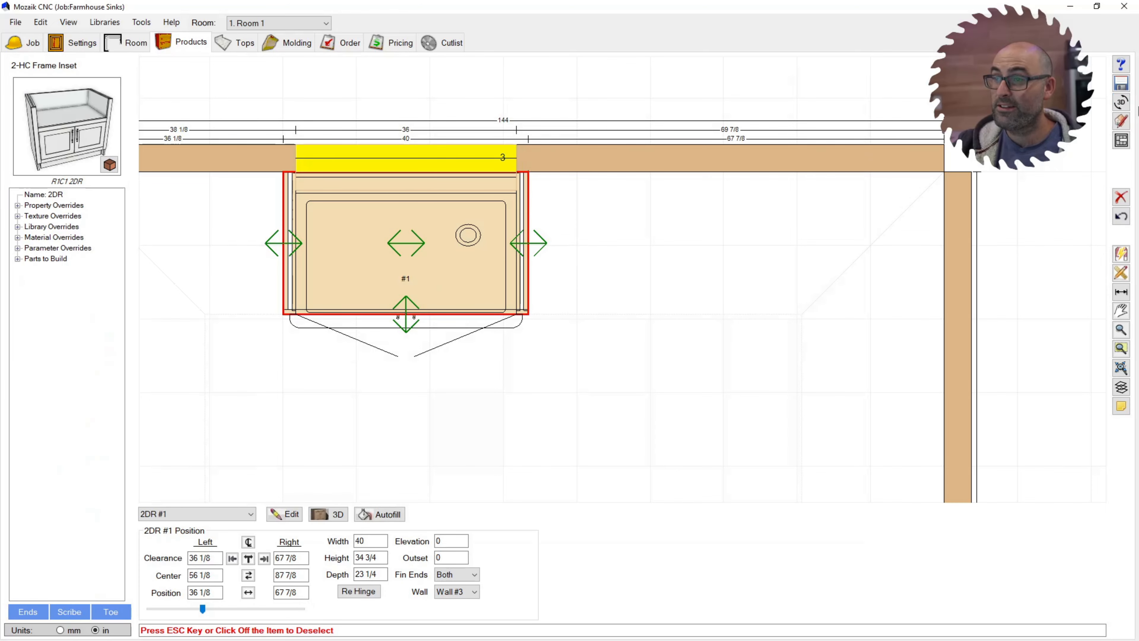
{"action": "left_click", "coordinate": [1122, 140]}
{"action": "scroll", "coordinate": [495, 303], "scroll_direction": "down", "scroll_amount": 2}
{"action": "scroll", "coordinate": [502, 308], "scroll_direction": "up", "scroll_amount": 4}
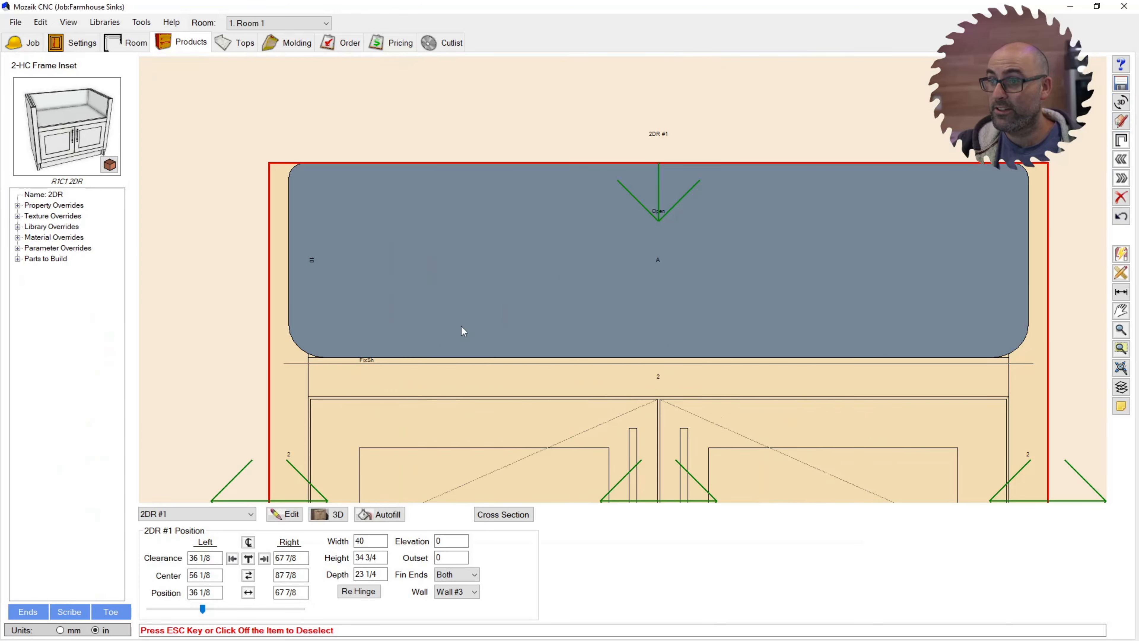
{"action": "scroll", "coordinate": [502, 358], "scroll_direction": "up", "scroll_amount": 1}
{"action": "scroll", "coordinate": [499, 331], "scroll_direction": "down", "scroll_amount": 3}
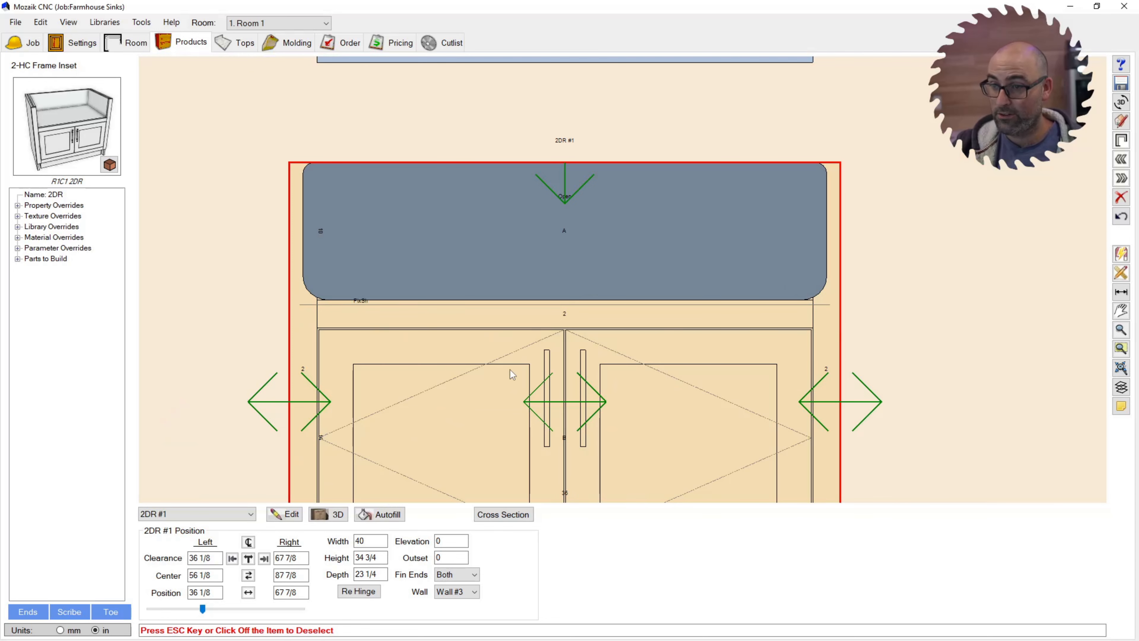
{"action": "scroll", "coordinate": [502, 324], "scroll_direction": "down", "scroll_amount": 3}
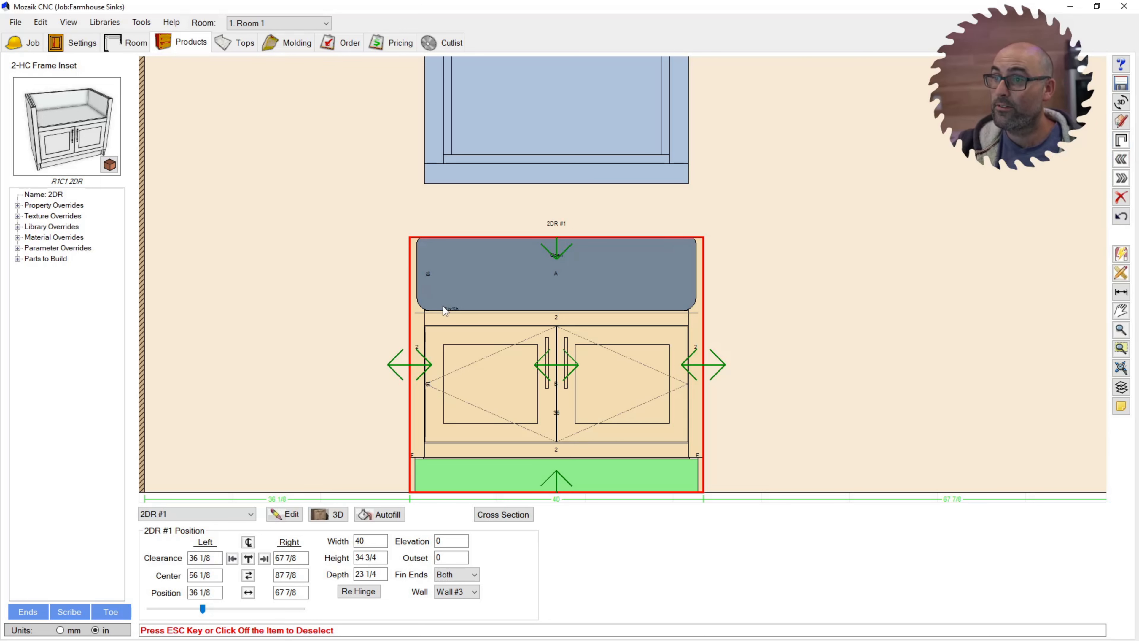
{"action": "scroll", "coordinate": [438, 300], "scroll_direction": "down", "scroll_amount": 1}
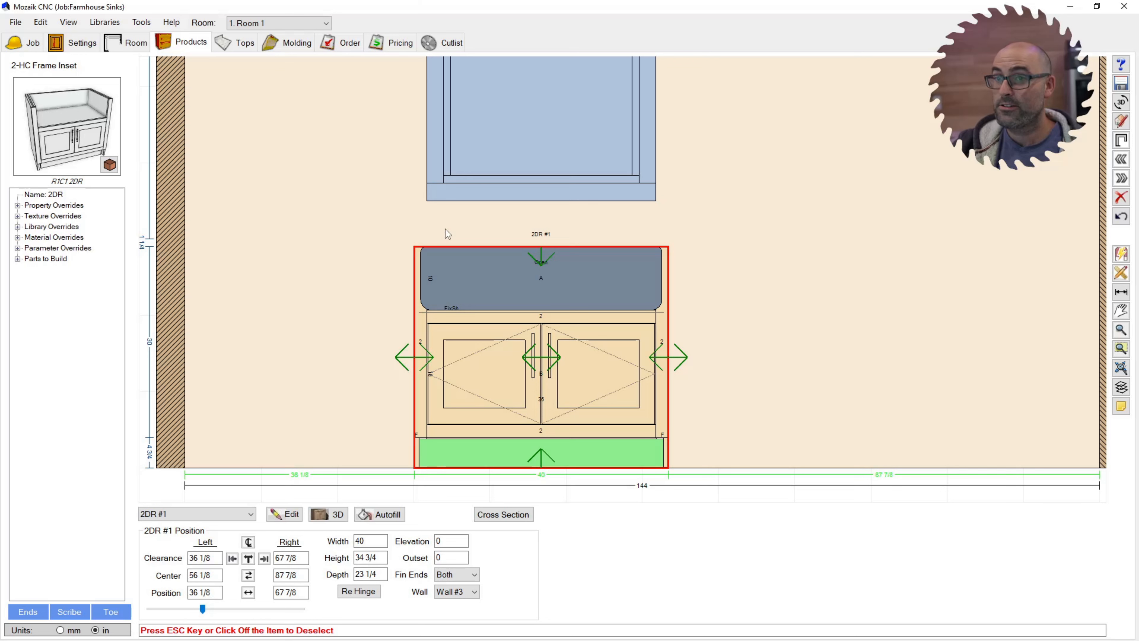